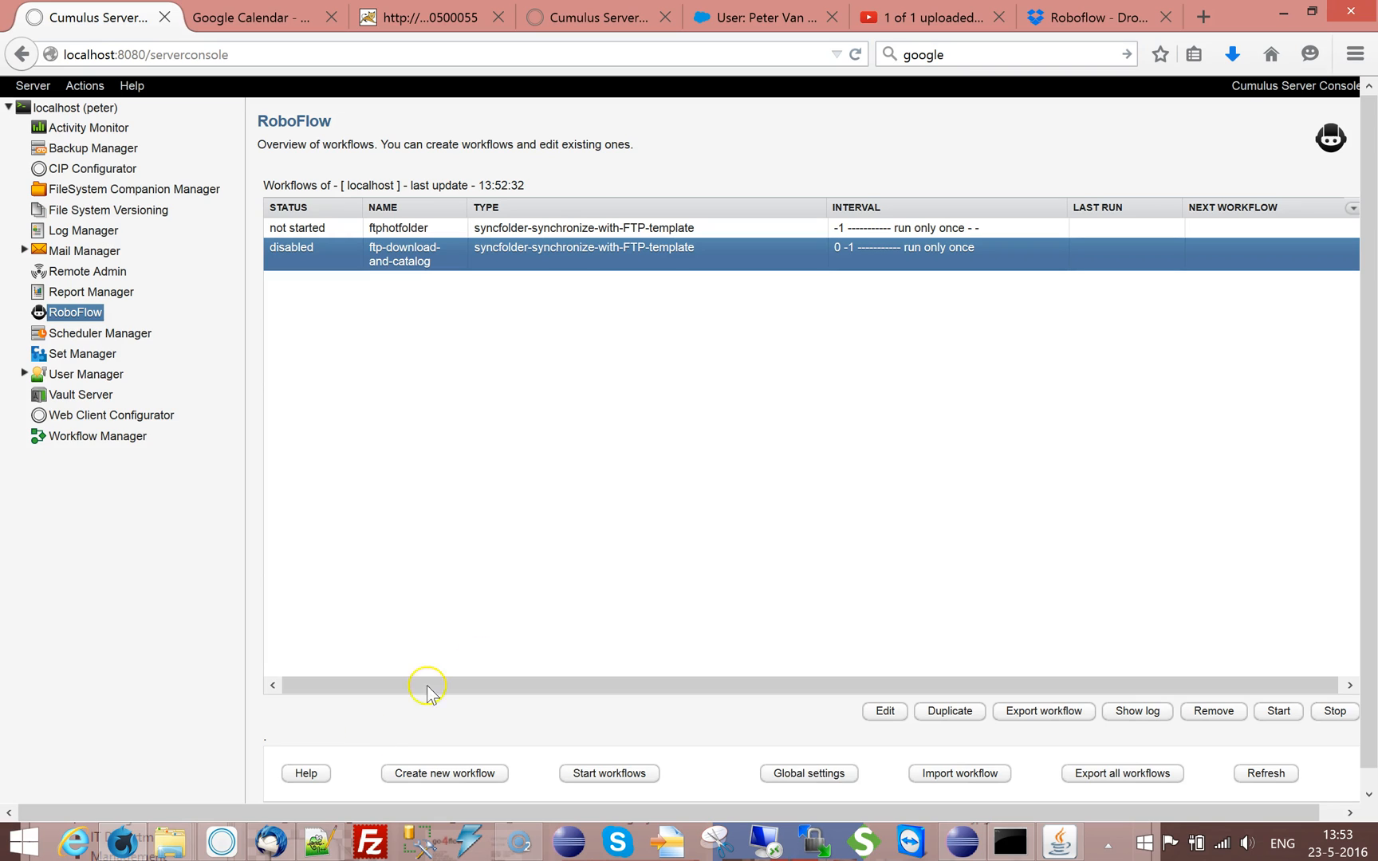
Open the settings of the ftp-download-and-catalog workflow and set its interval to -2, run on demand
{"action": "left_click", "coordinate": [886, 710]}
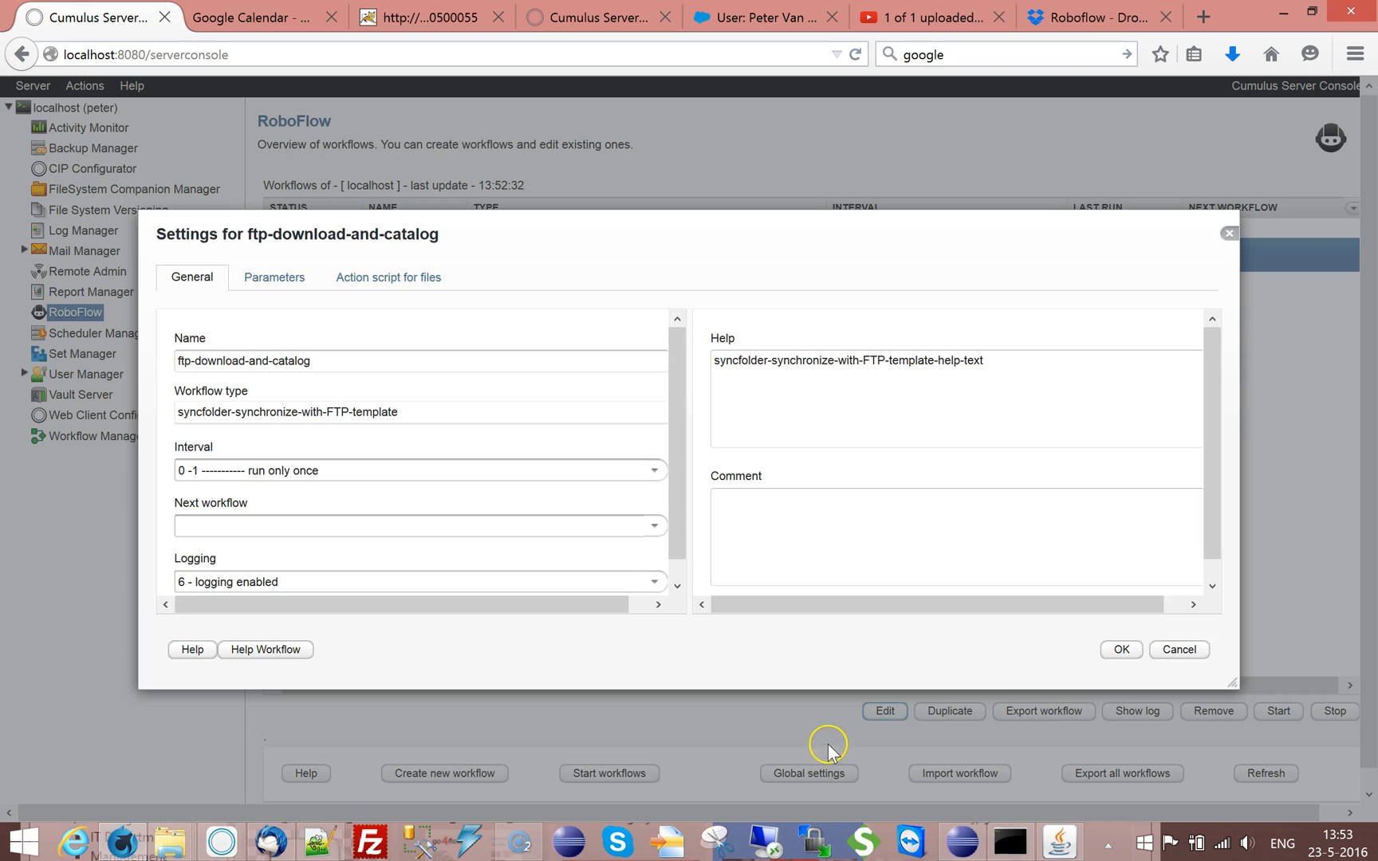
{"action": "left_click", "coordinate": [653, 474]}
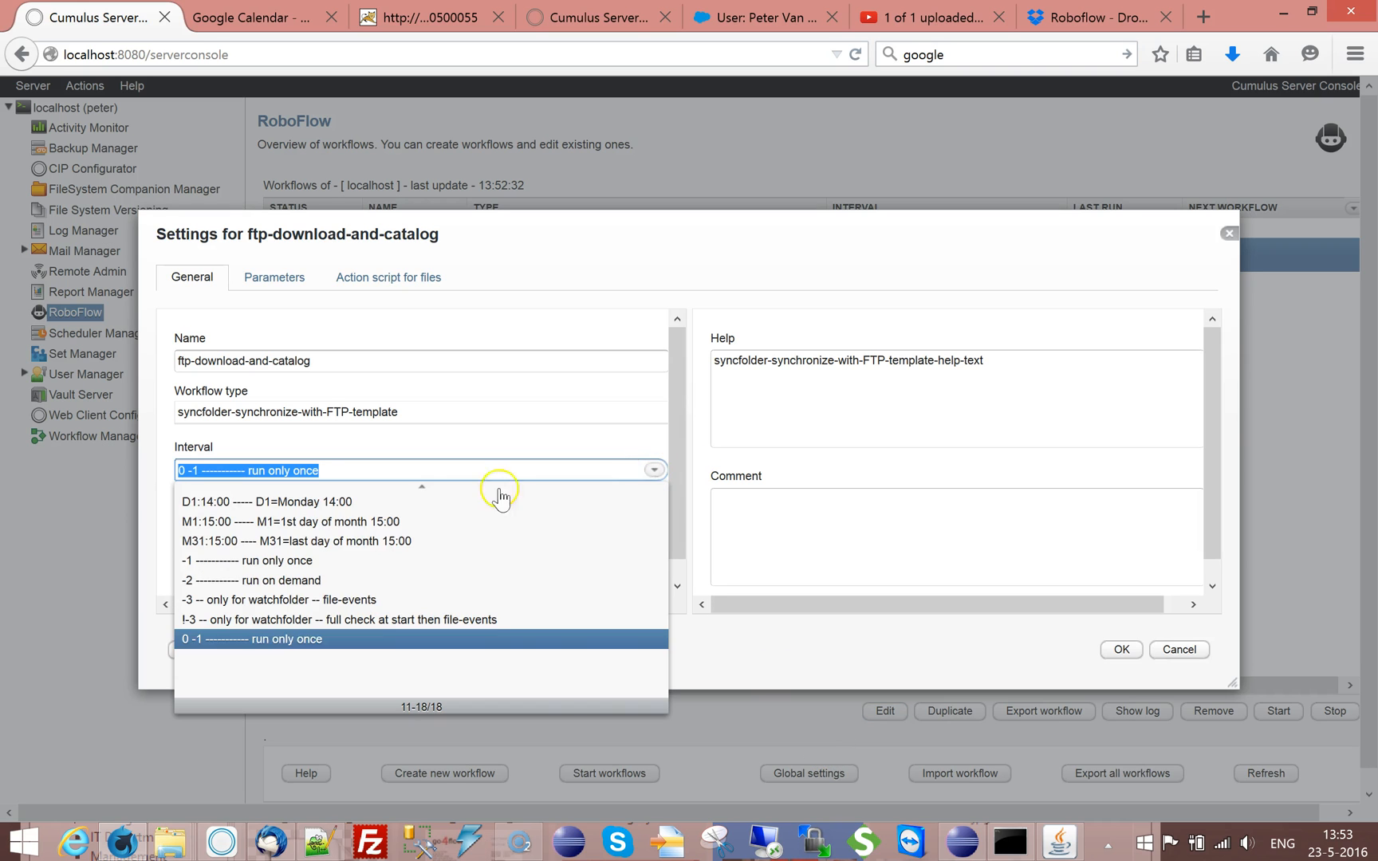
{"action": "left_click", "coordinate": [303, 575]}
Open the workflow's Hot folder parameter and replace its path with C:\Temp
{"action": "left_click", "coordinate": [274, 277]}
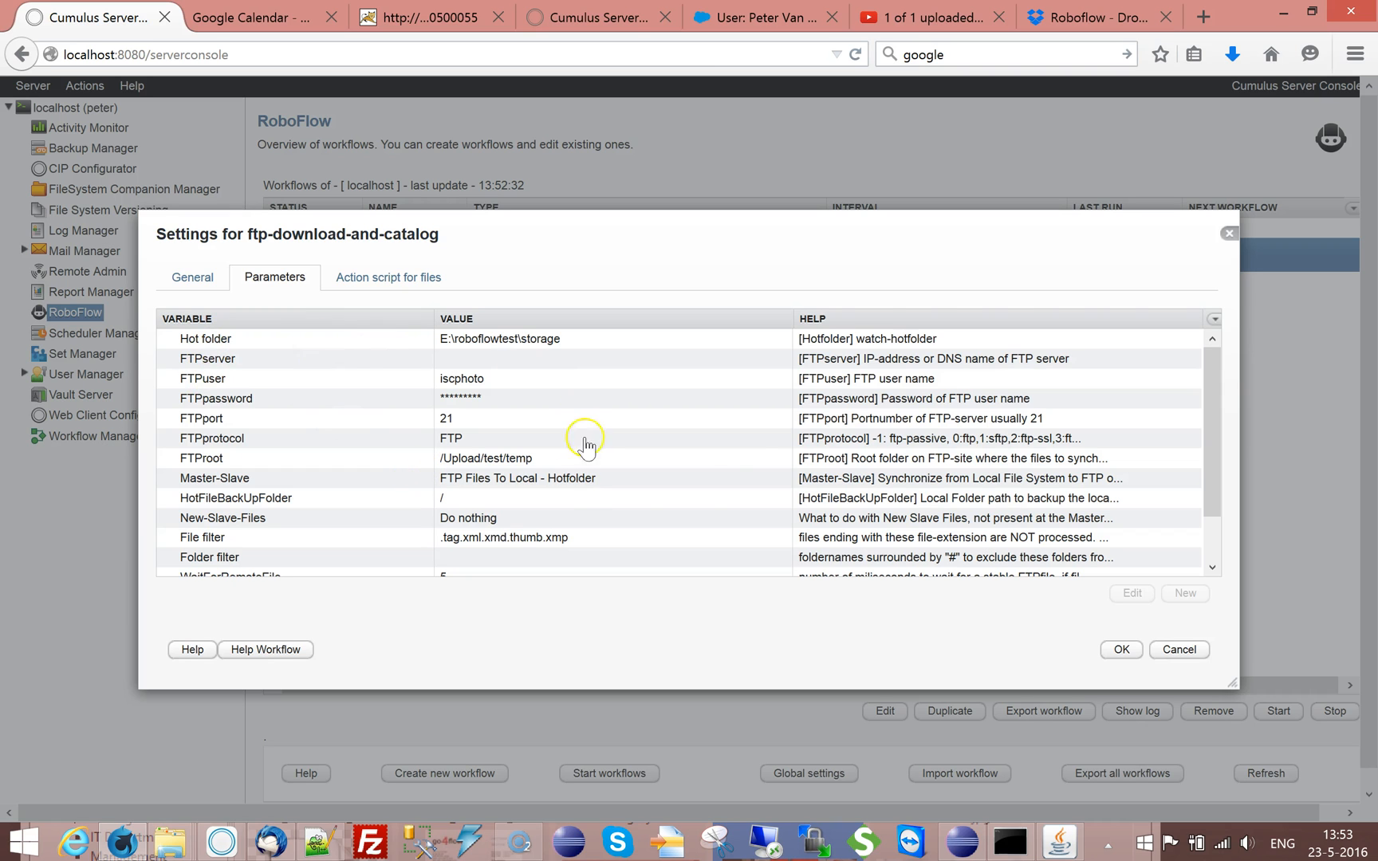
{"action": "double_click", "coordinate": [536, 344]}
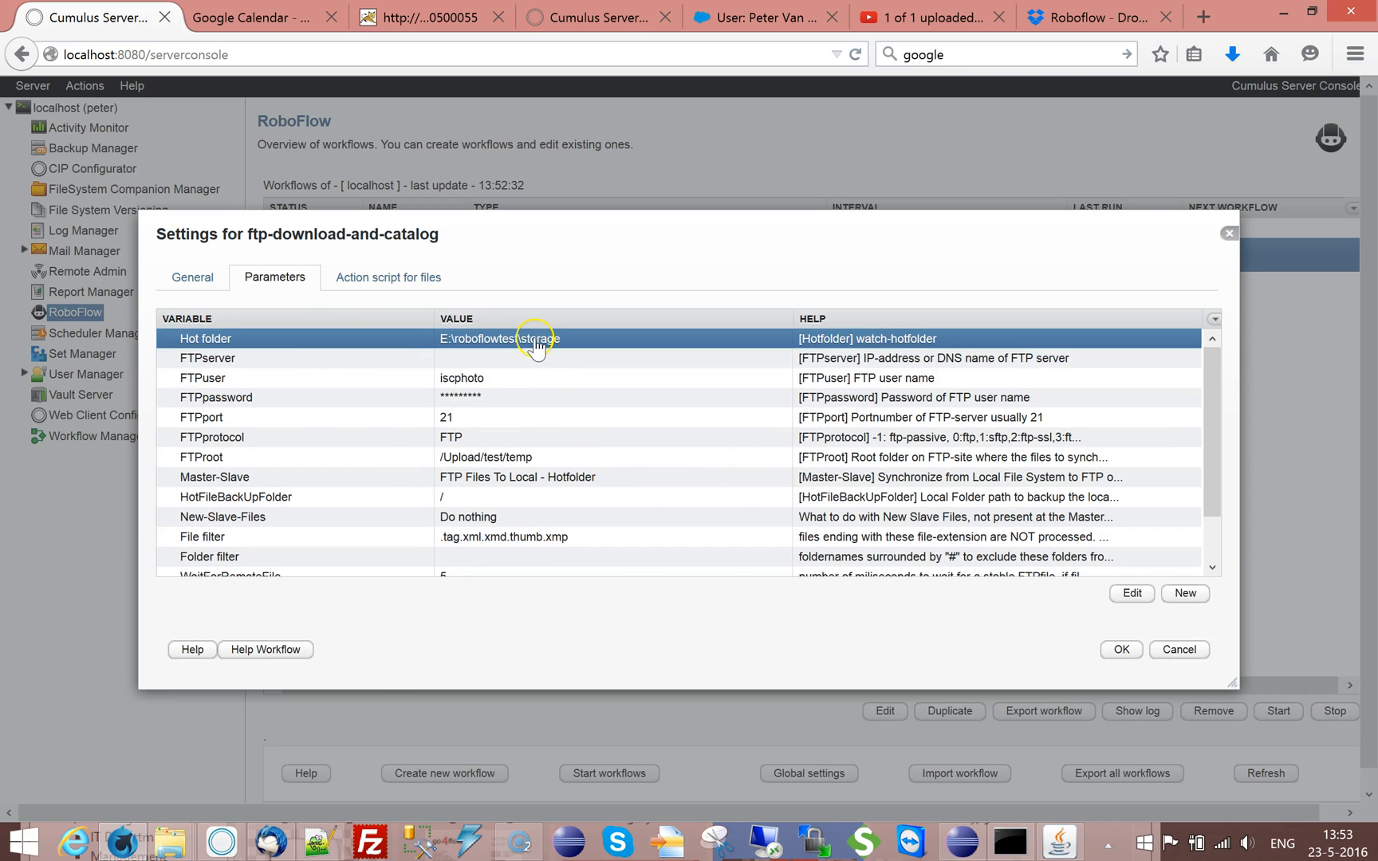
{"action": "left_click", "coordinate": [917, 418]}
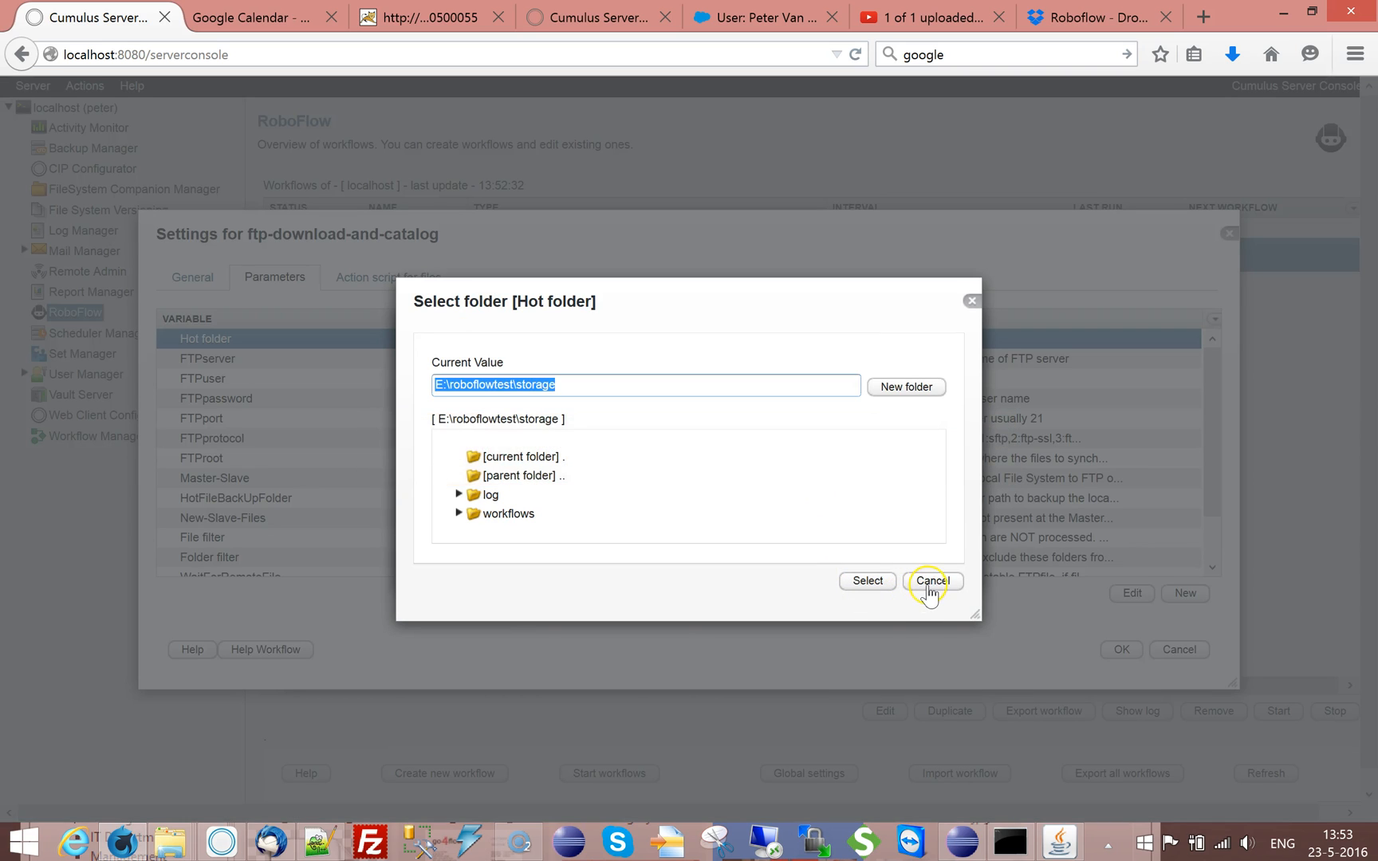
{"action": "left_click", "coordinate": [932, 582]}
{"action": "triple_click", "coordinate": [426, 409]}
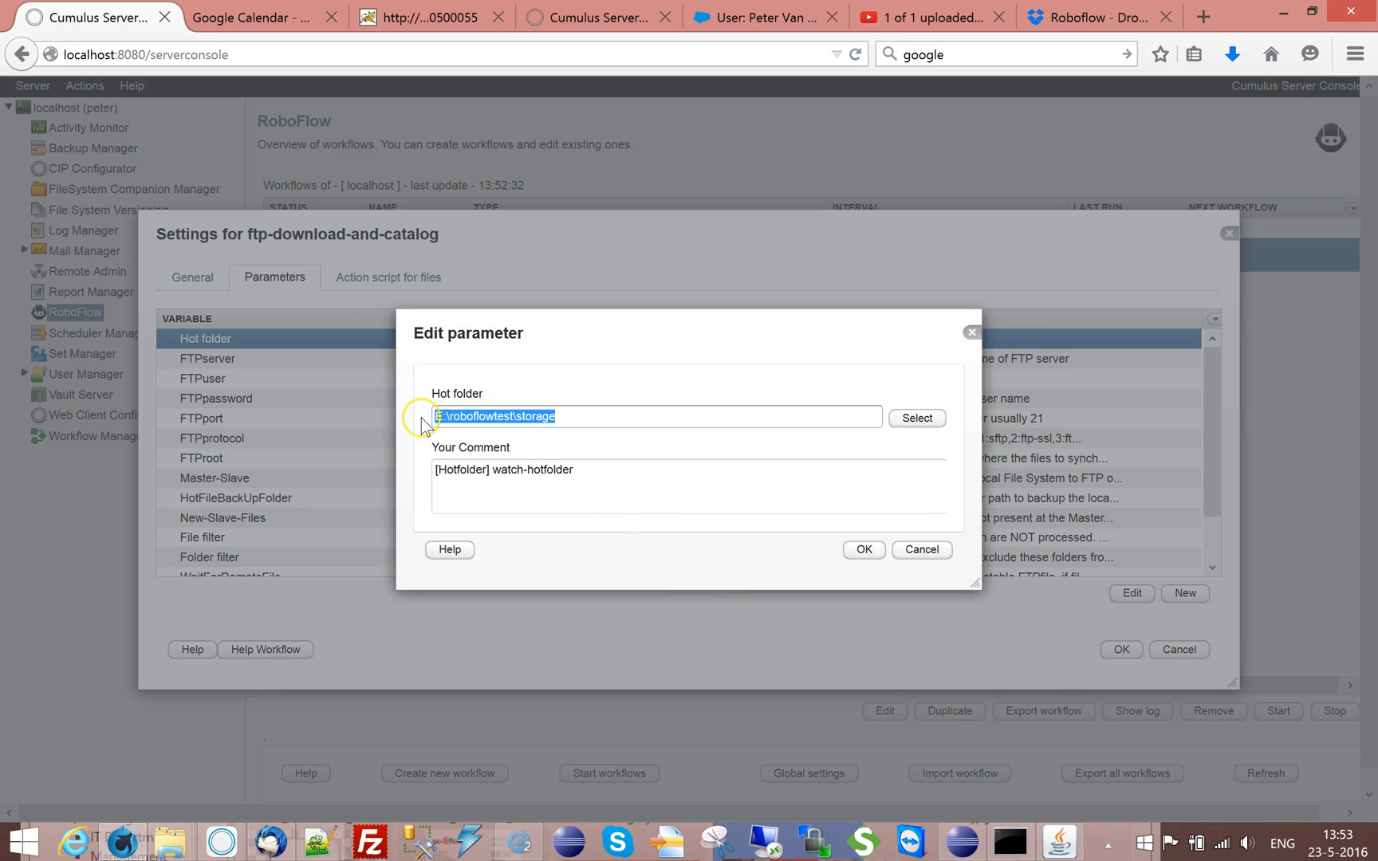
{"action": "type", "text": "C"}
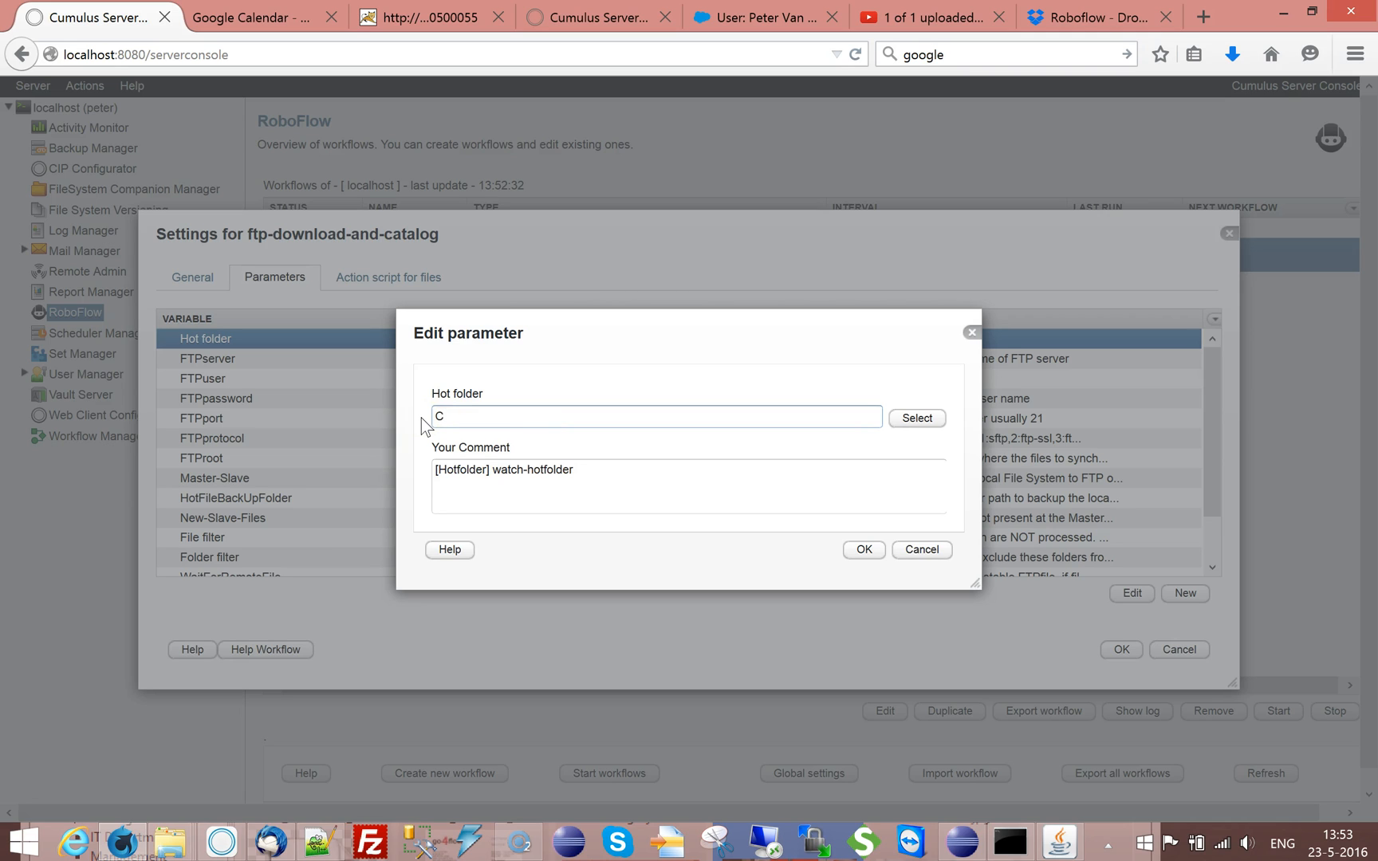
{"action": "type", "text": ":\\Temp"}
Browse from C:\Temp into roboflow, choose the downloads subfolder as the hot folder, and save the parameter
{"action": "left_click", "coordinate": [824, 382]}
{"action": "left_click", "coordinate": [918, 418]}
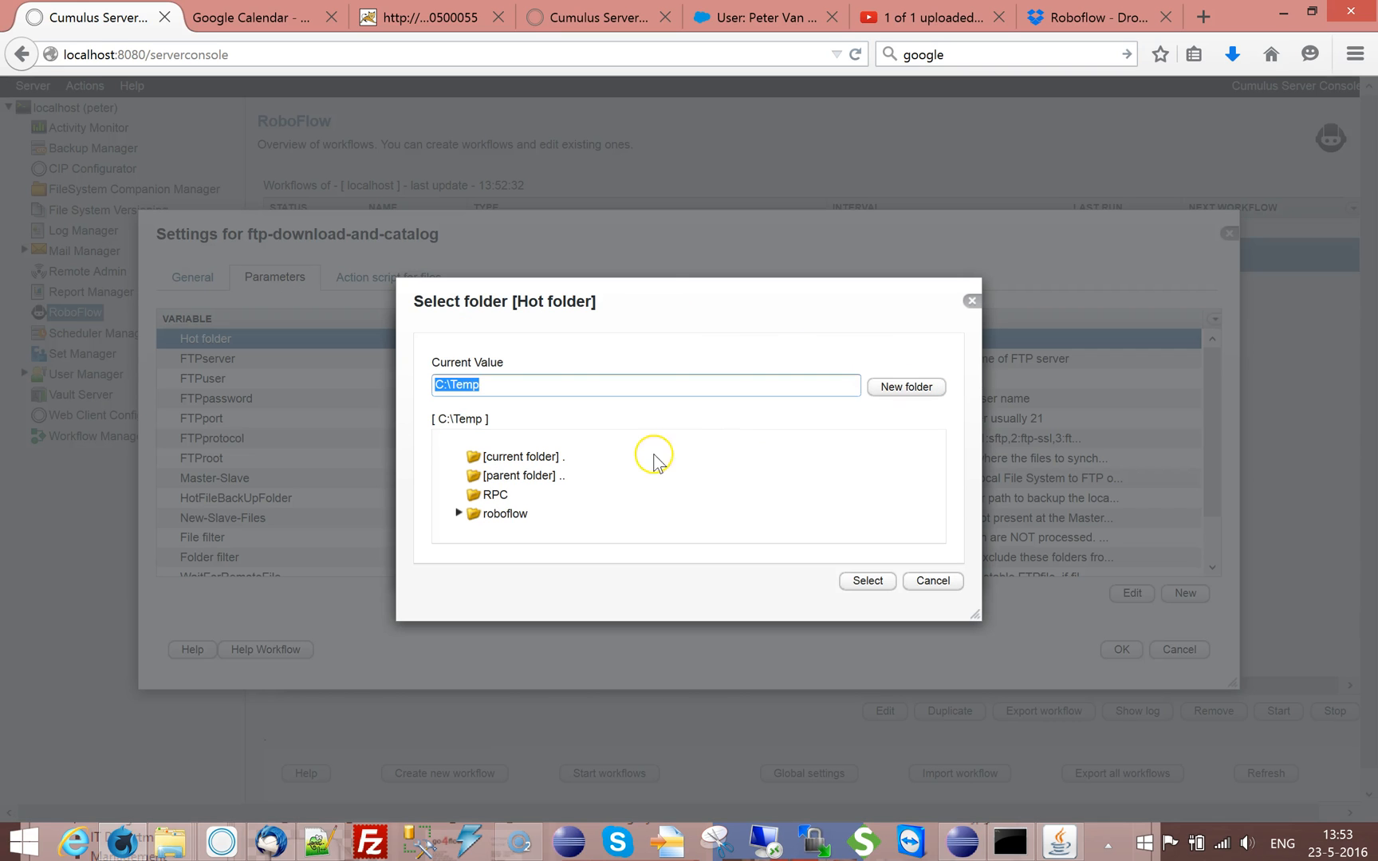
{"action": "left_click", "coordinate": [459, 513]}
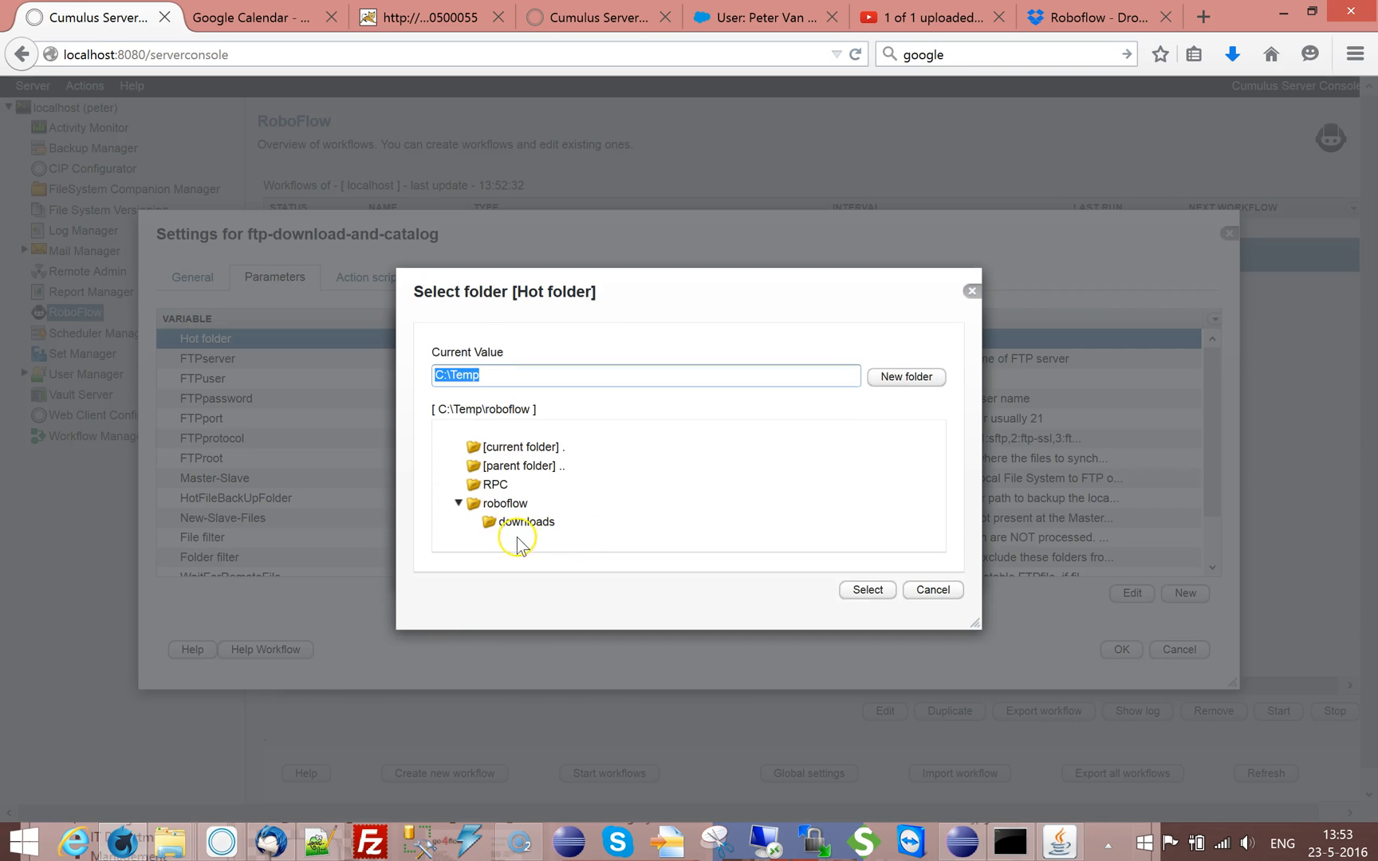
{"action": "left_click", "coordinate": [553, 533]}
{"action": "left_click", "coordinate": [869, 592]}
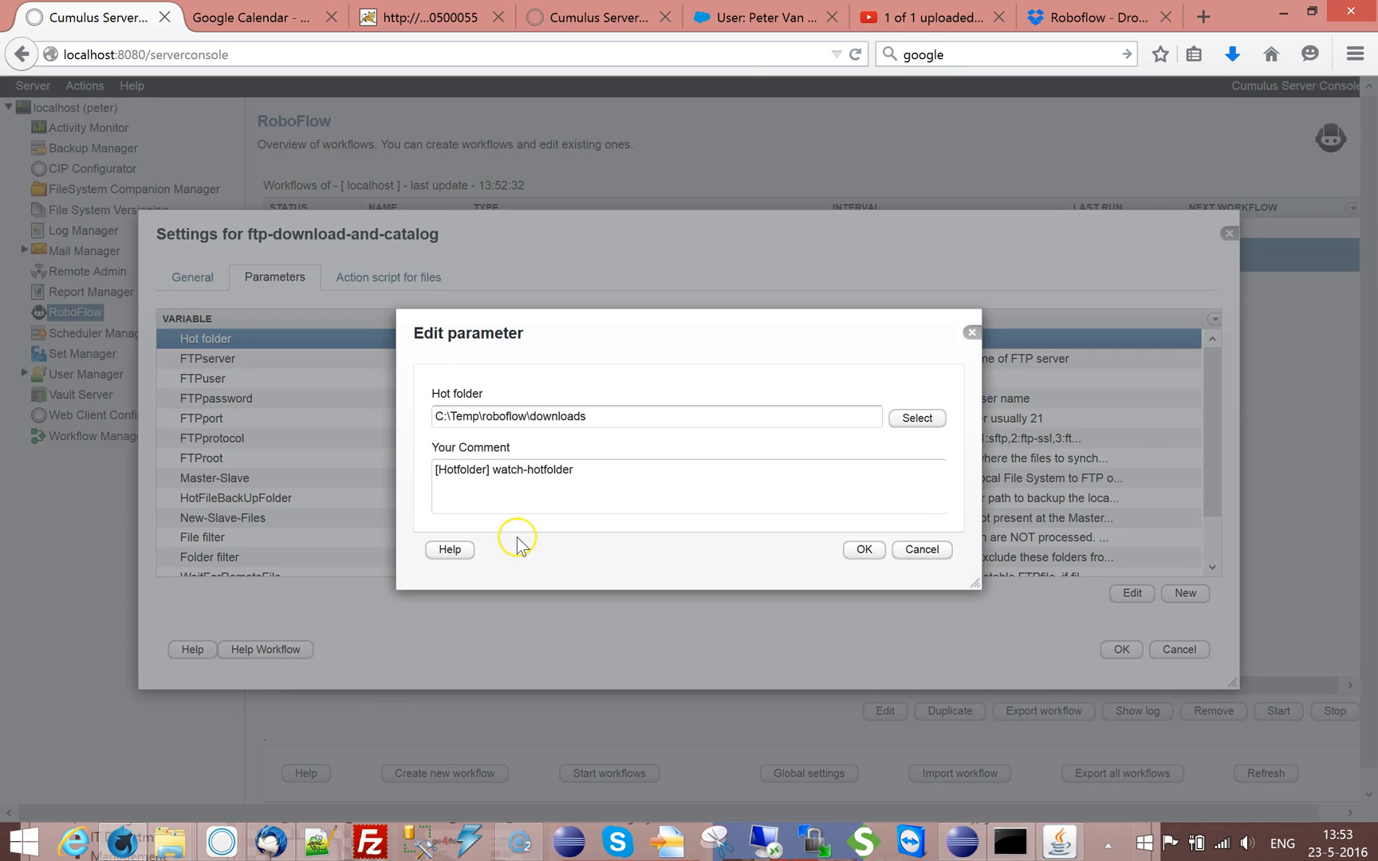
{"action": "left_click", "coordinate": [864, 550]}
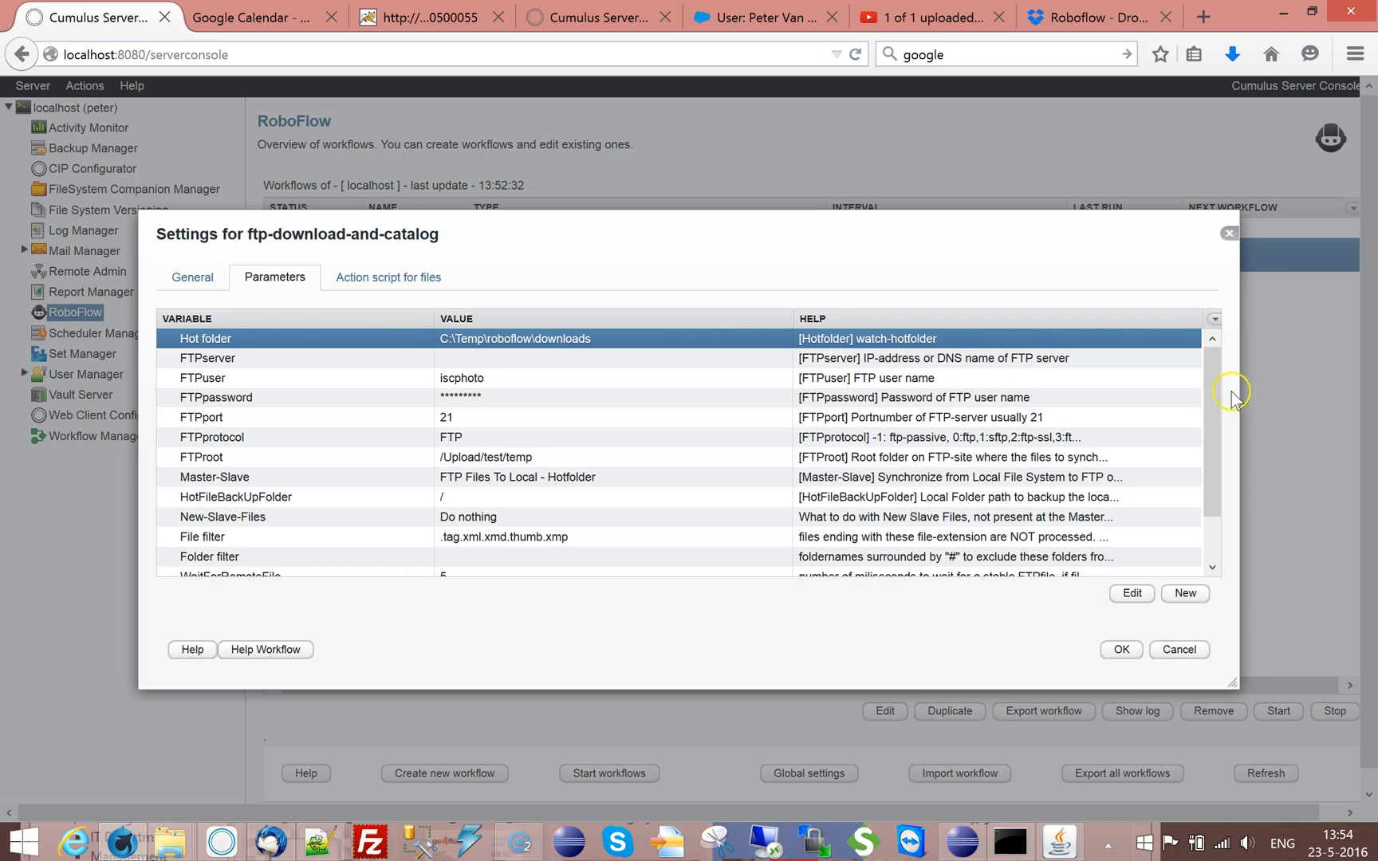
Review the remaining workflow parameters and the file action script from open-catalog to add-category-to-record
{"action": "scroll", "coordinate": [1216, 412], "scroll_direction": "down", "scroll_amount": 3}
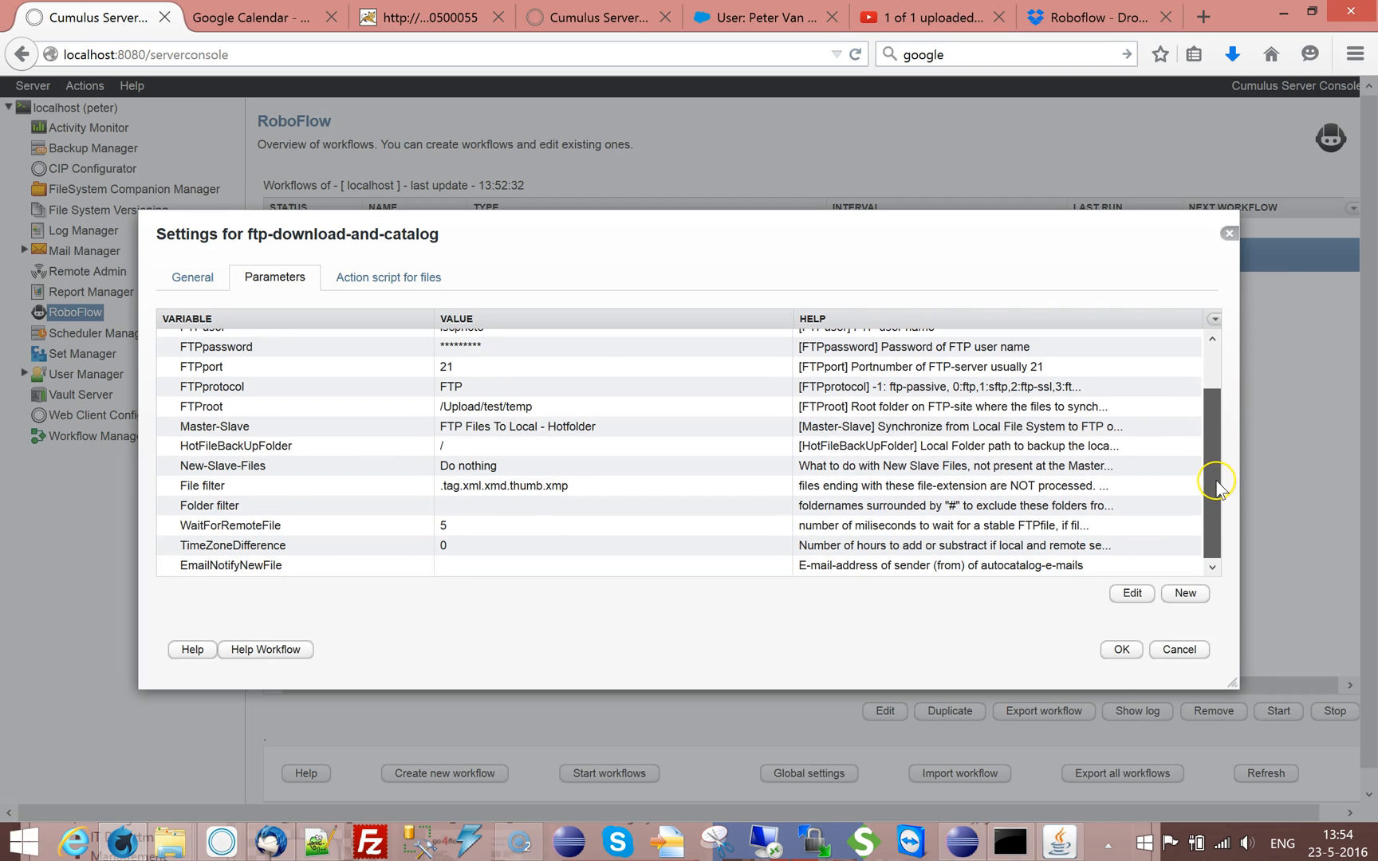
{"action": "scroll", "coordinate": [1212, 420], "scroll_direction": "up", "scroll_amount": 3}
{"action": "left_click", "coordinate": [391, 279]}
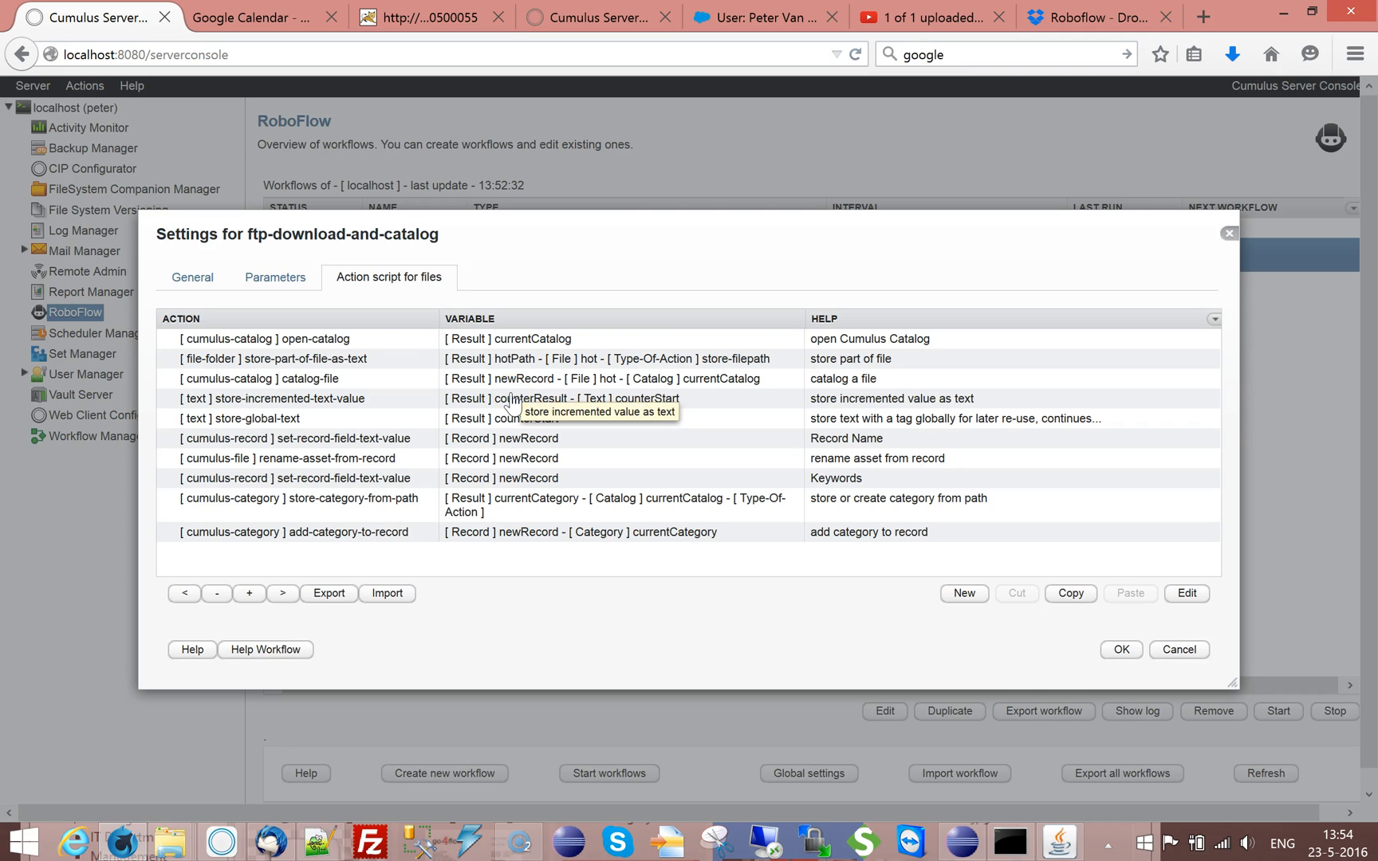
{"action": "left_click", "coordinate": [328, 339]}
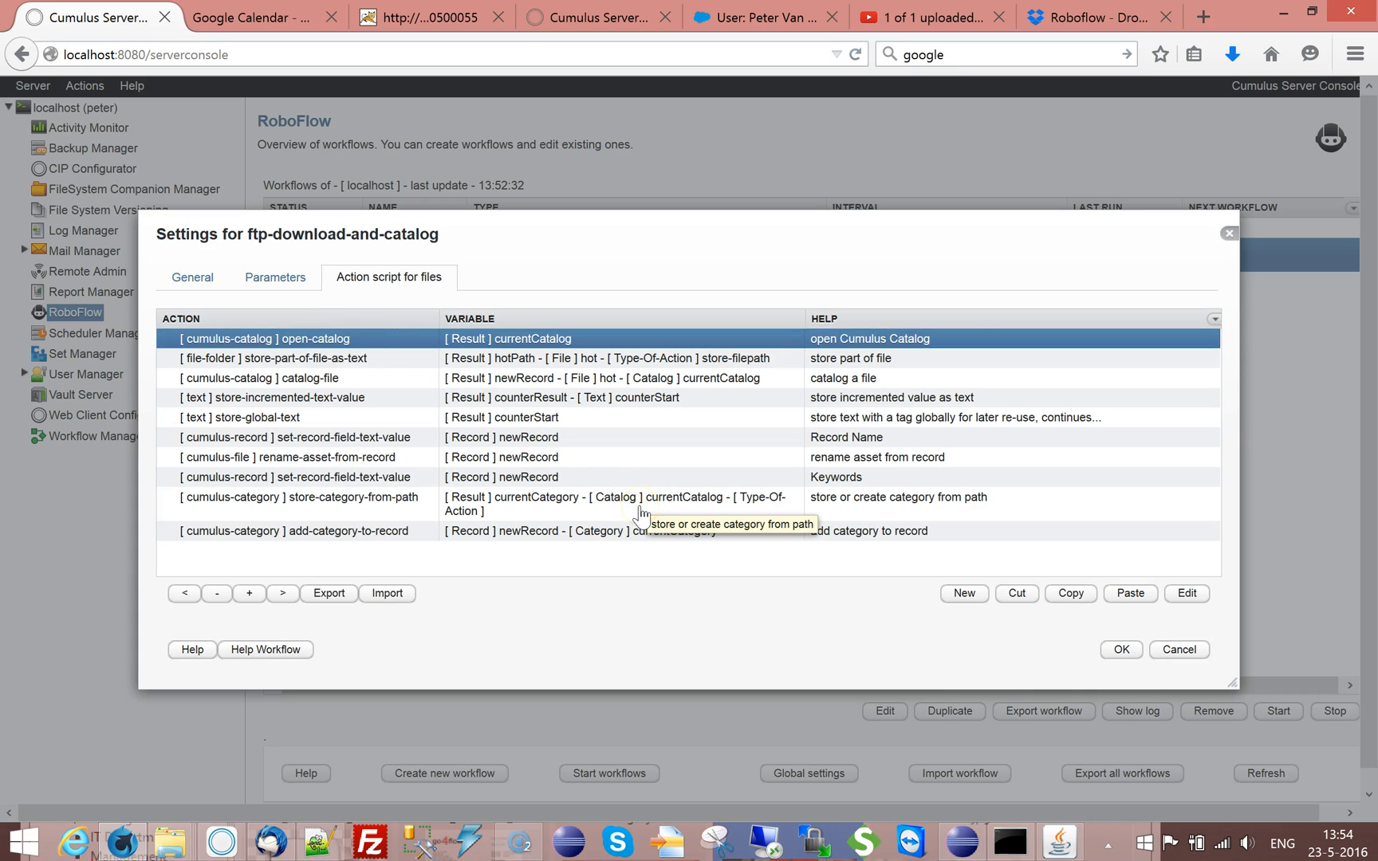
{"action": "left_click", "coordinate": [630, 340]}
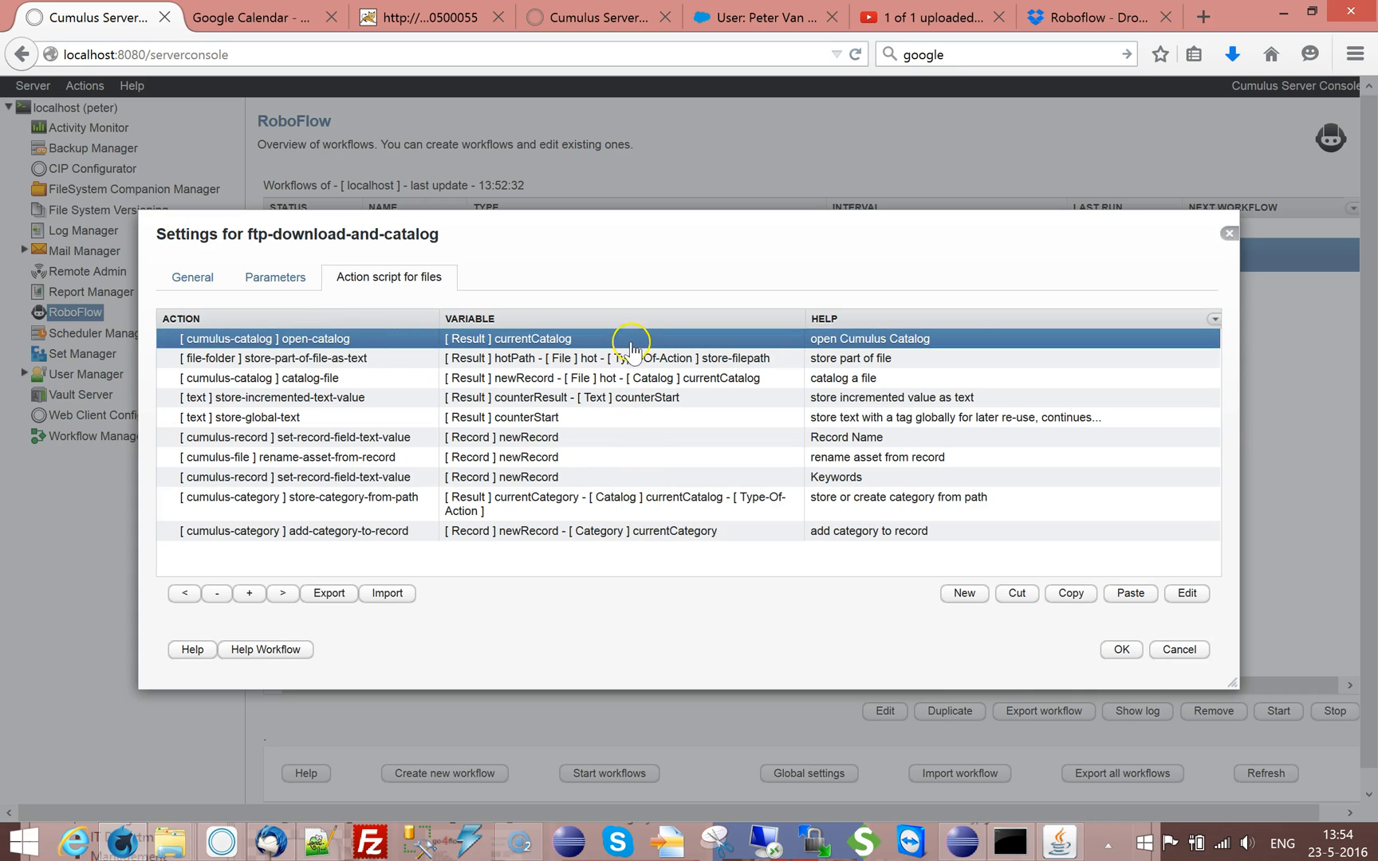
{"action": "left_click", "coordinate": [351, 533]}
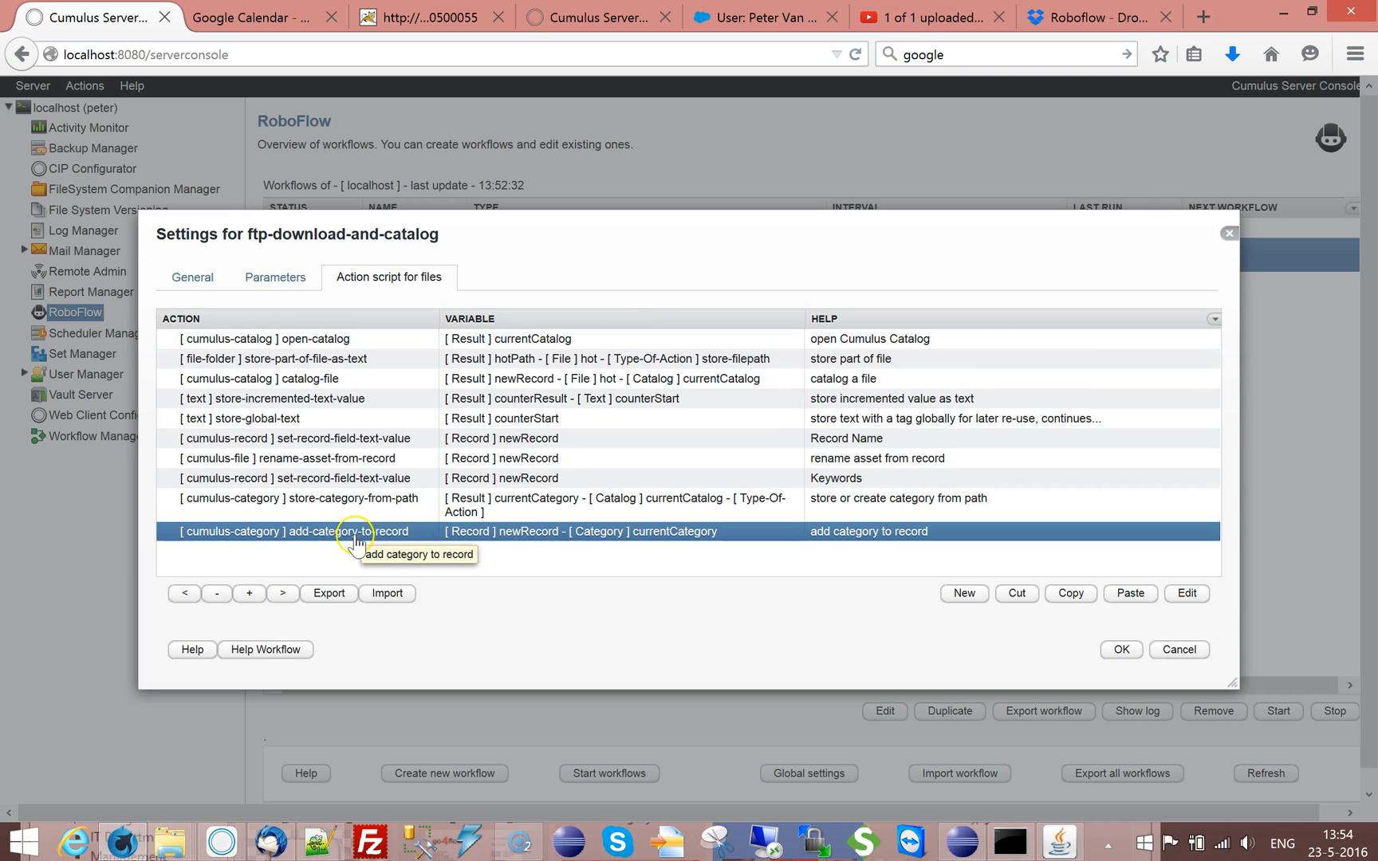
{"action": "left_click", "coordinate": [499, 340]}
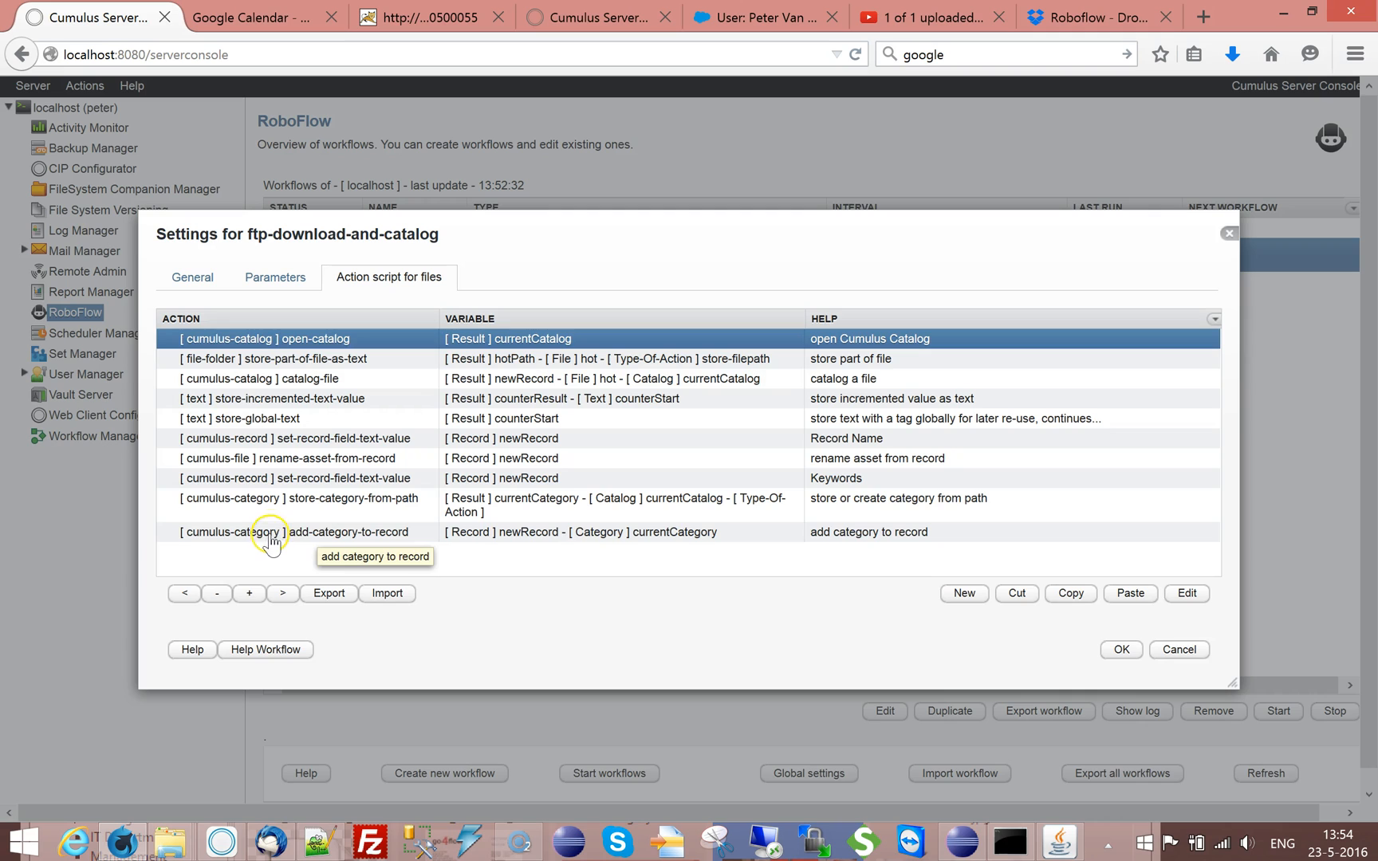
Add a close-catalog action from the cumulus-catalog category after add-category-to-record in the file action script
{"action": "left_click", "coordinate": [470, 532]}
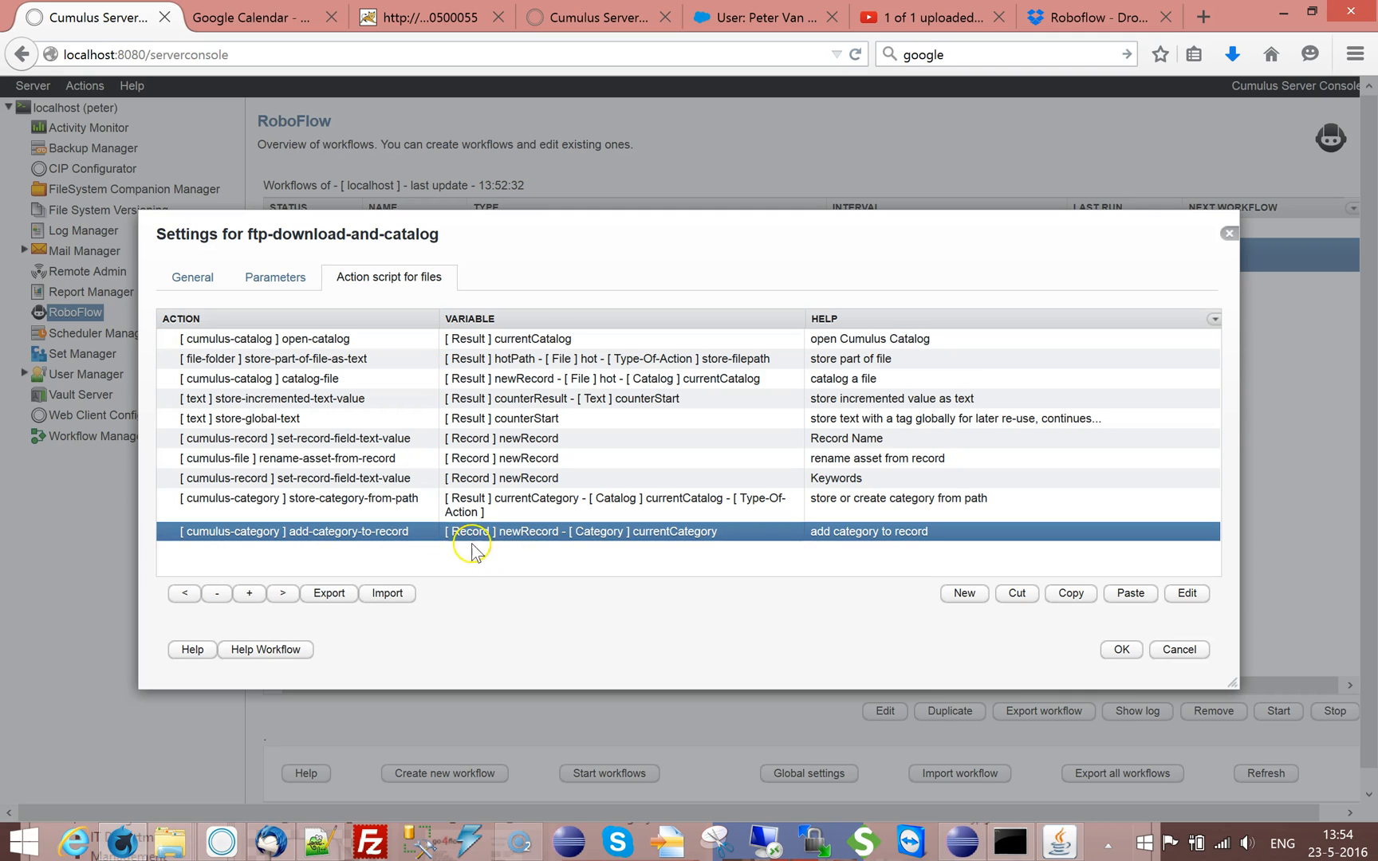
{"action": "left_click", "coordinate": [965, 594]}
{"action": "left_click", "coordinate": [949, 382]}
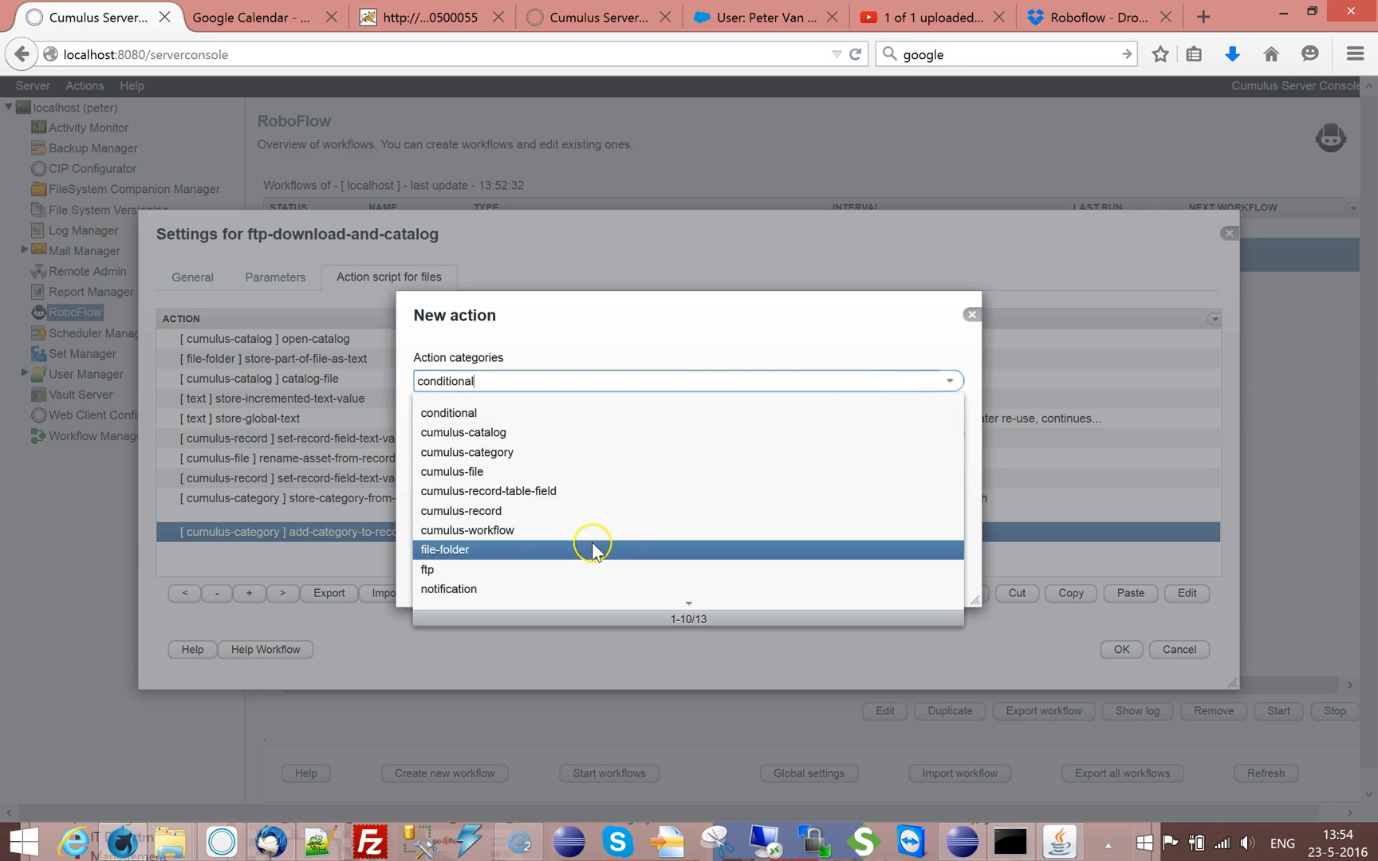
{"action": "left_click", "coordinate": [492, 413]}
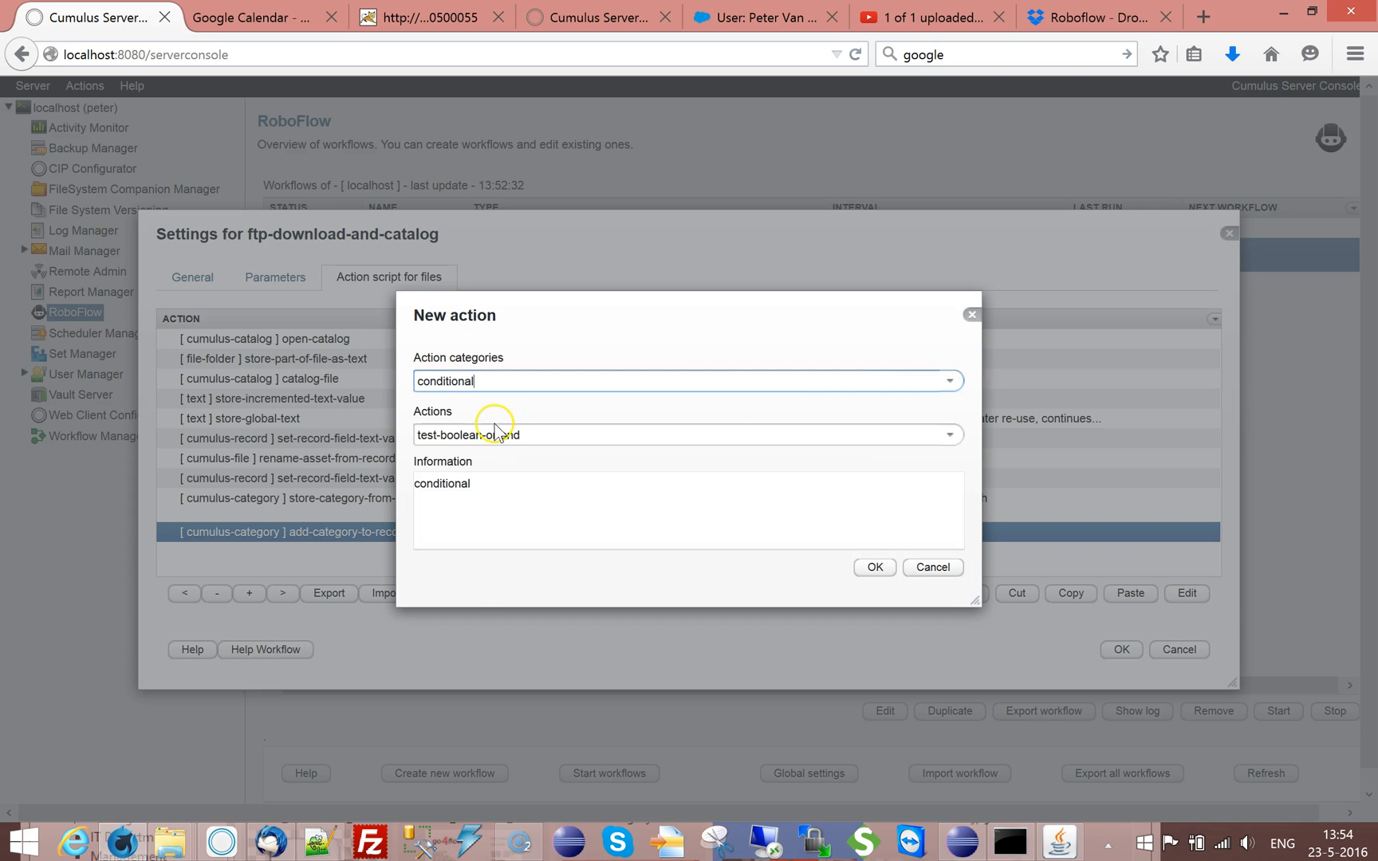
{"action": "left_click", "coordinate": [949, 381]}
{"action": "left_click", "coordinate": [492, 436]}
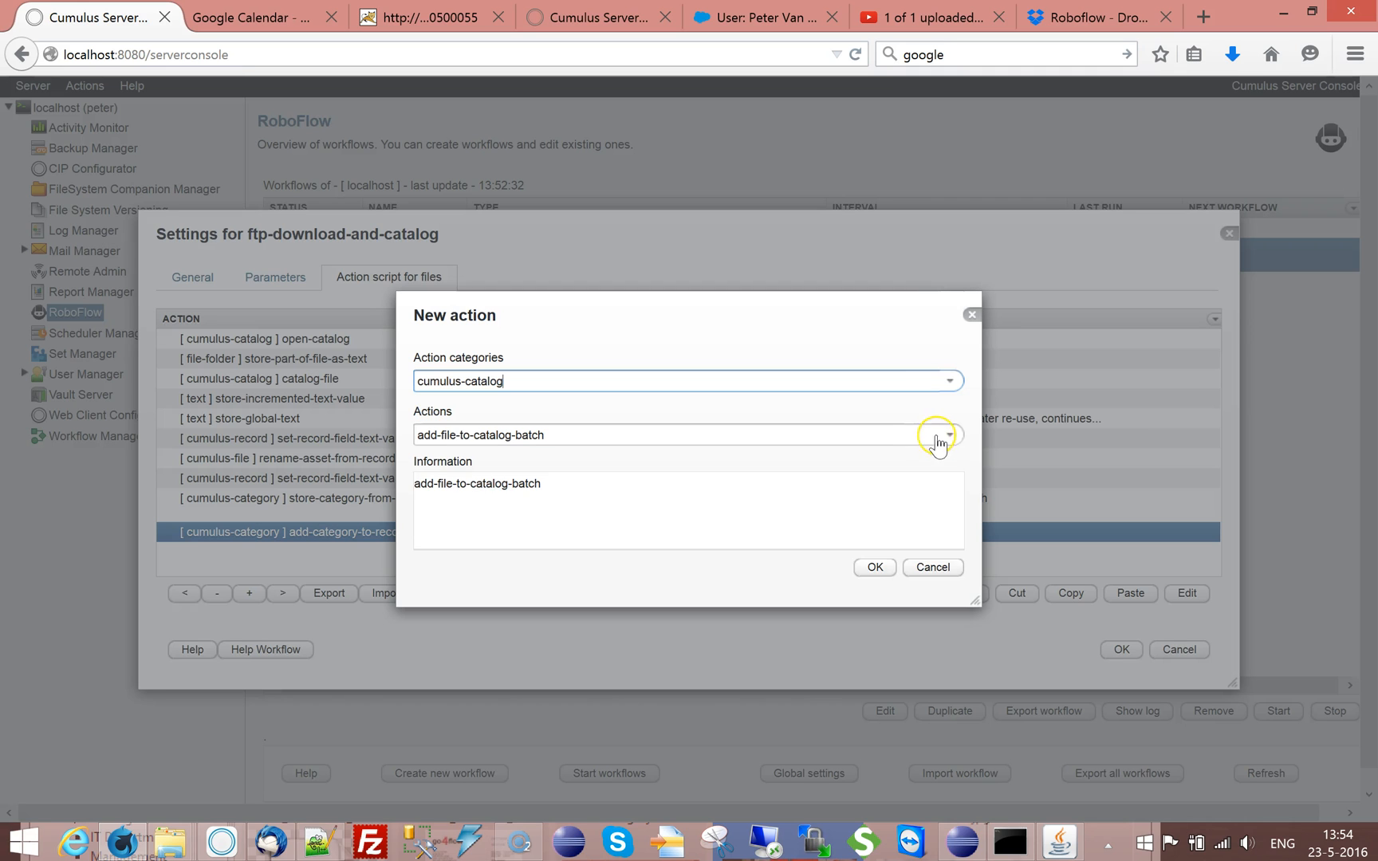
{"action": "left_click", "coordinate": [947, 436]}
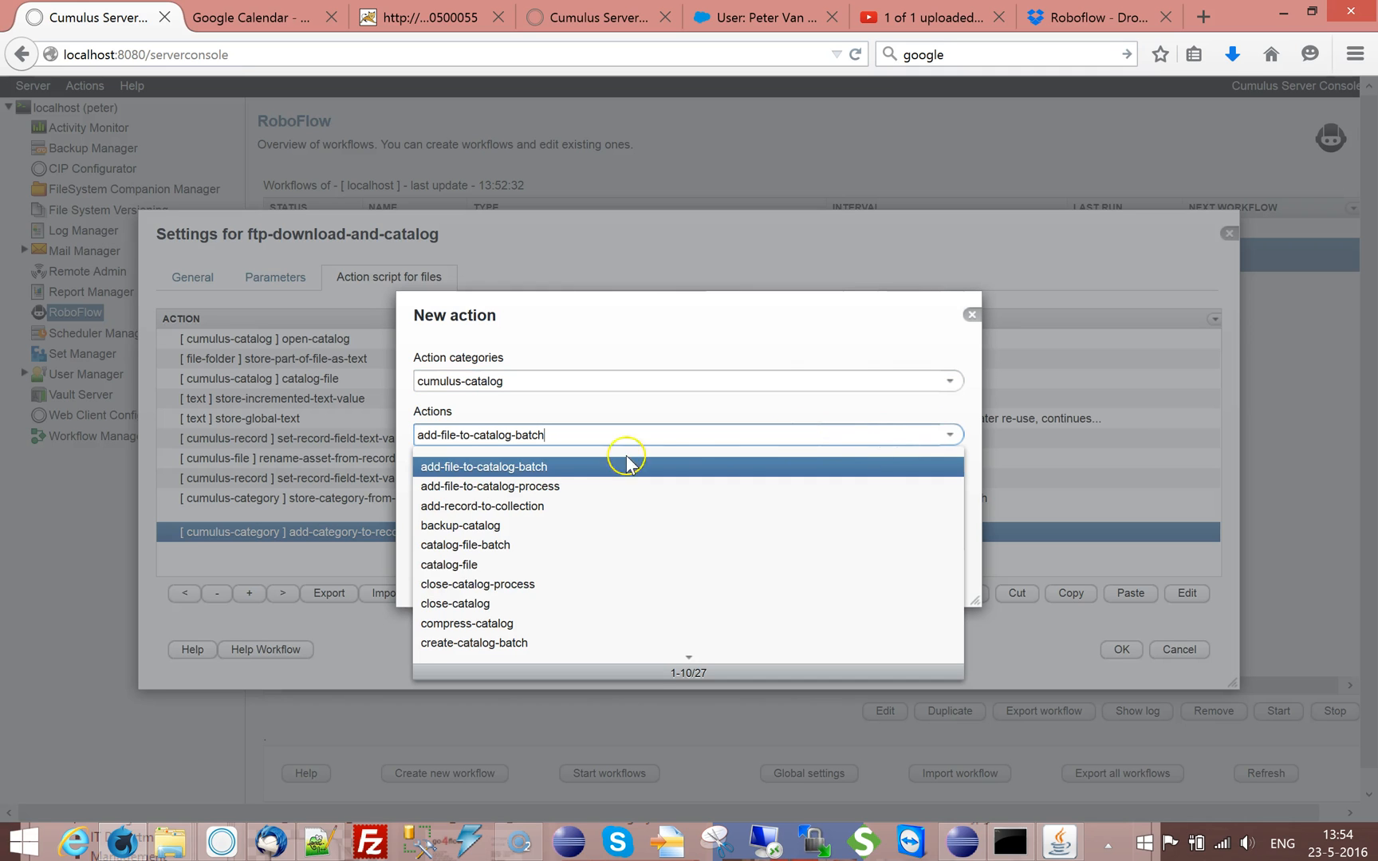
{"action": "left_click", "coordinate": [484, 604]}
{"action": "left_click", "coordinate": [873, 568]}
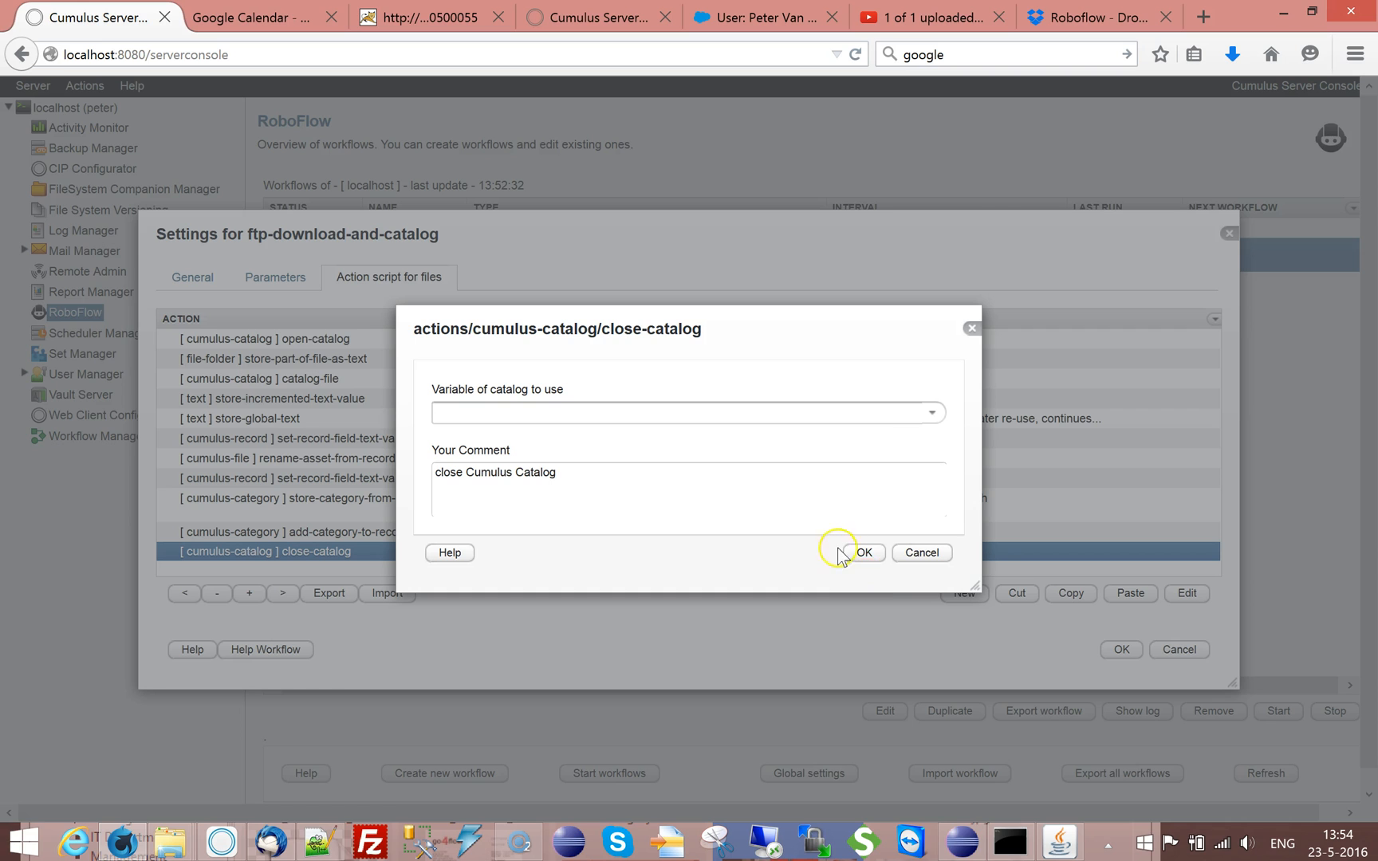
Set the close-catalog action's catalog variable to currentCatalog, and check the settings of the open-catalog action
{"action": "left_click", "coordinate": [931, 416]}
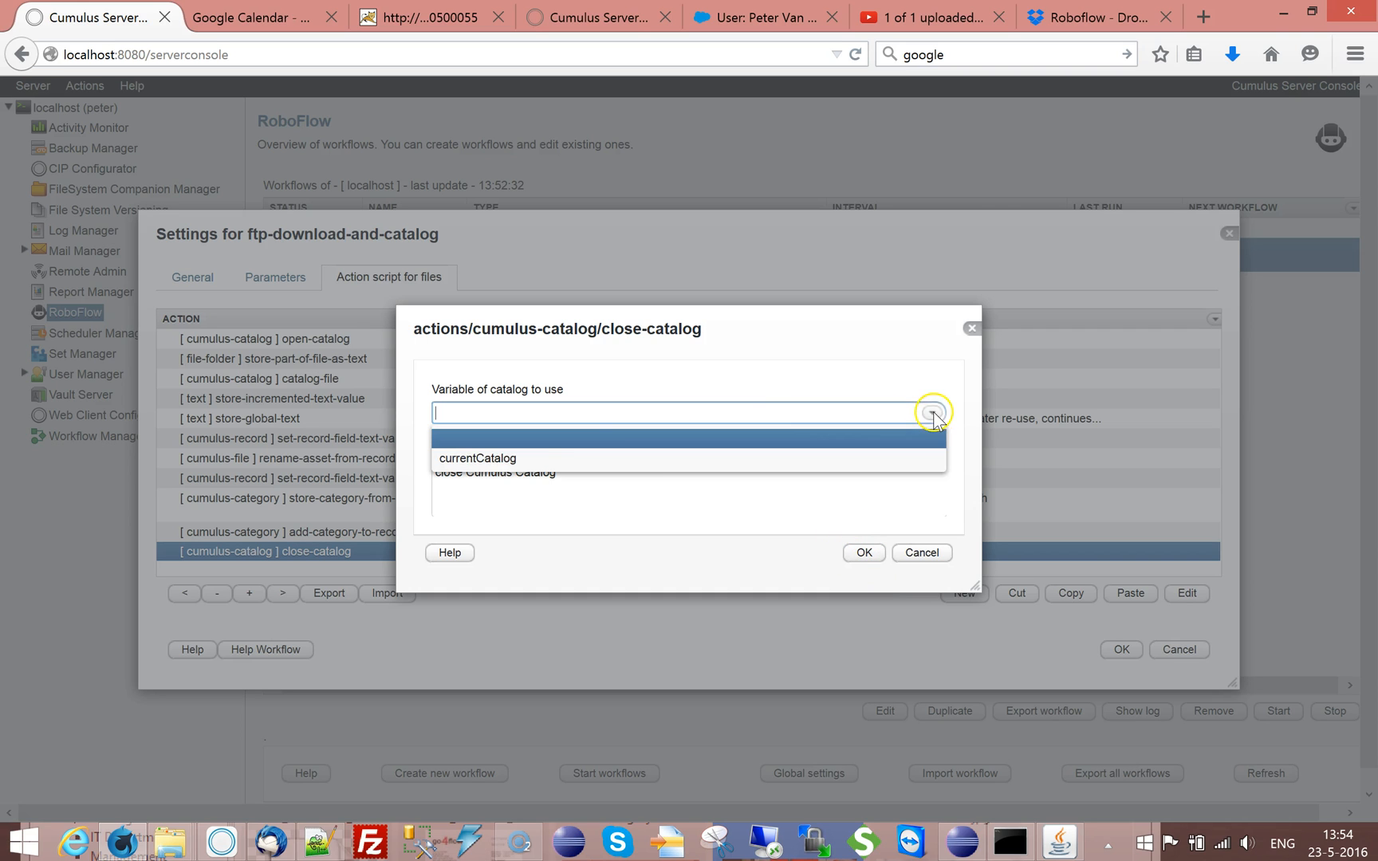
{"action": "left_click", "coordinate": [575, 453]}
{"action": "left_click", "coordinate": [863, 555]}
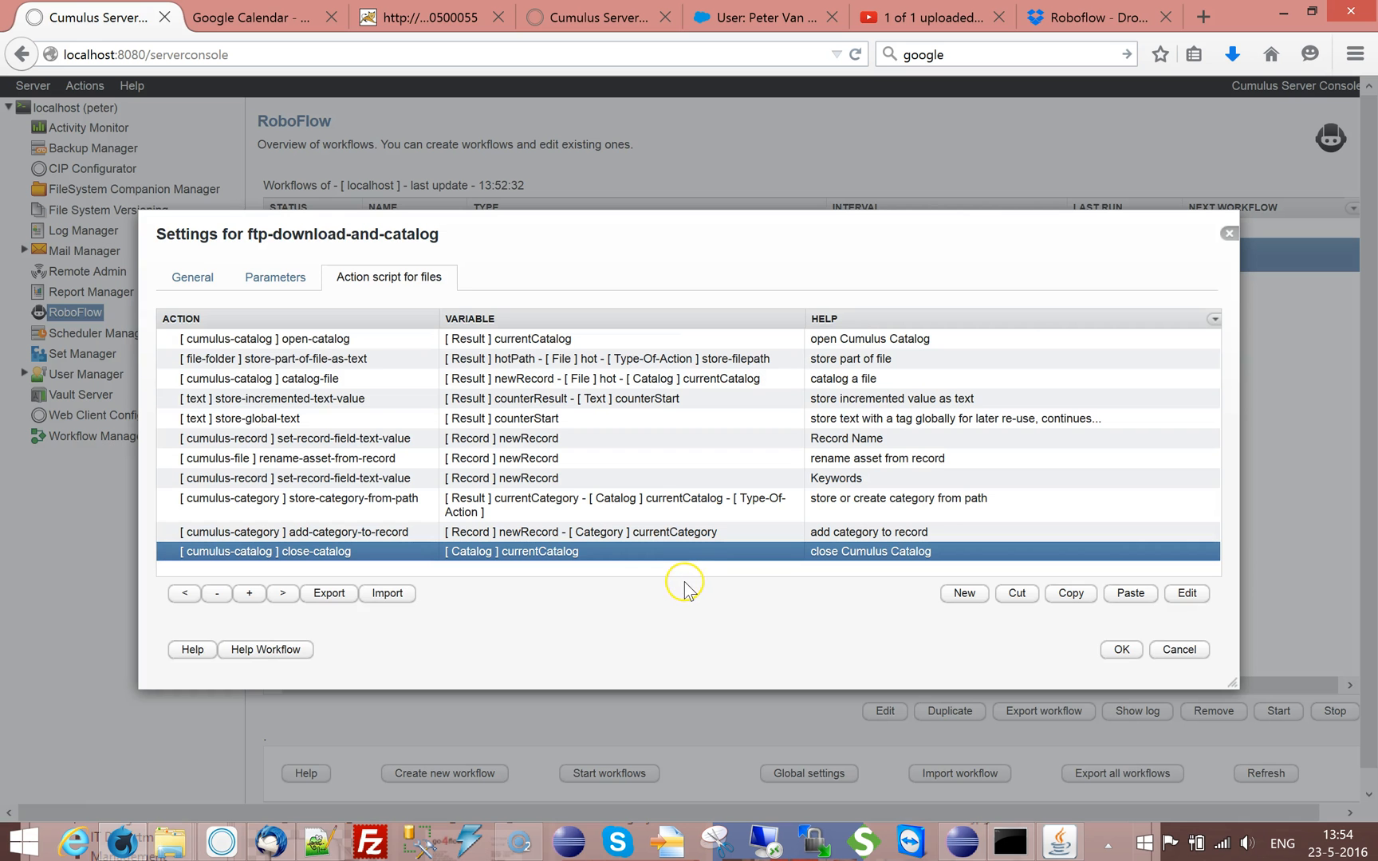
{"action": "double_click", "coordinate": [531, 349]}
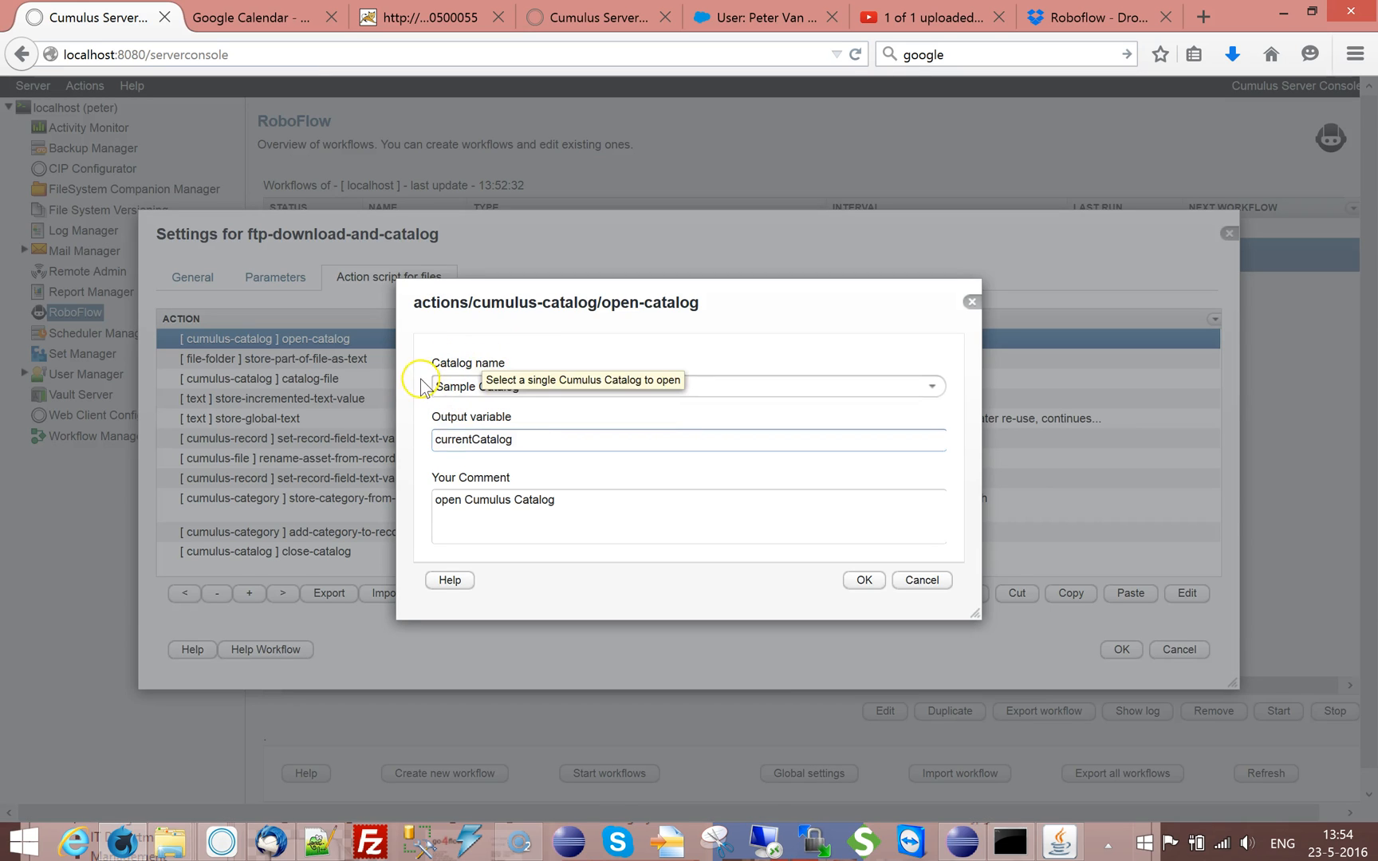
{"action": "left_click", "coordinate": [932, 582]}
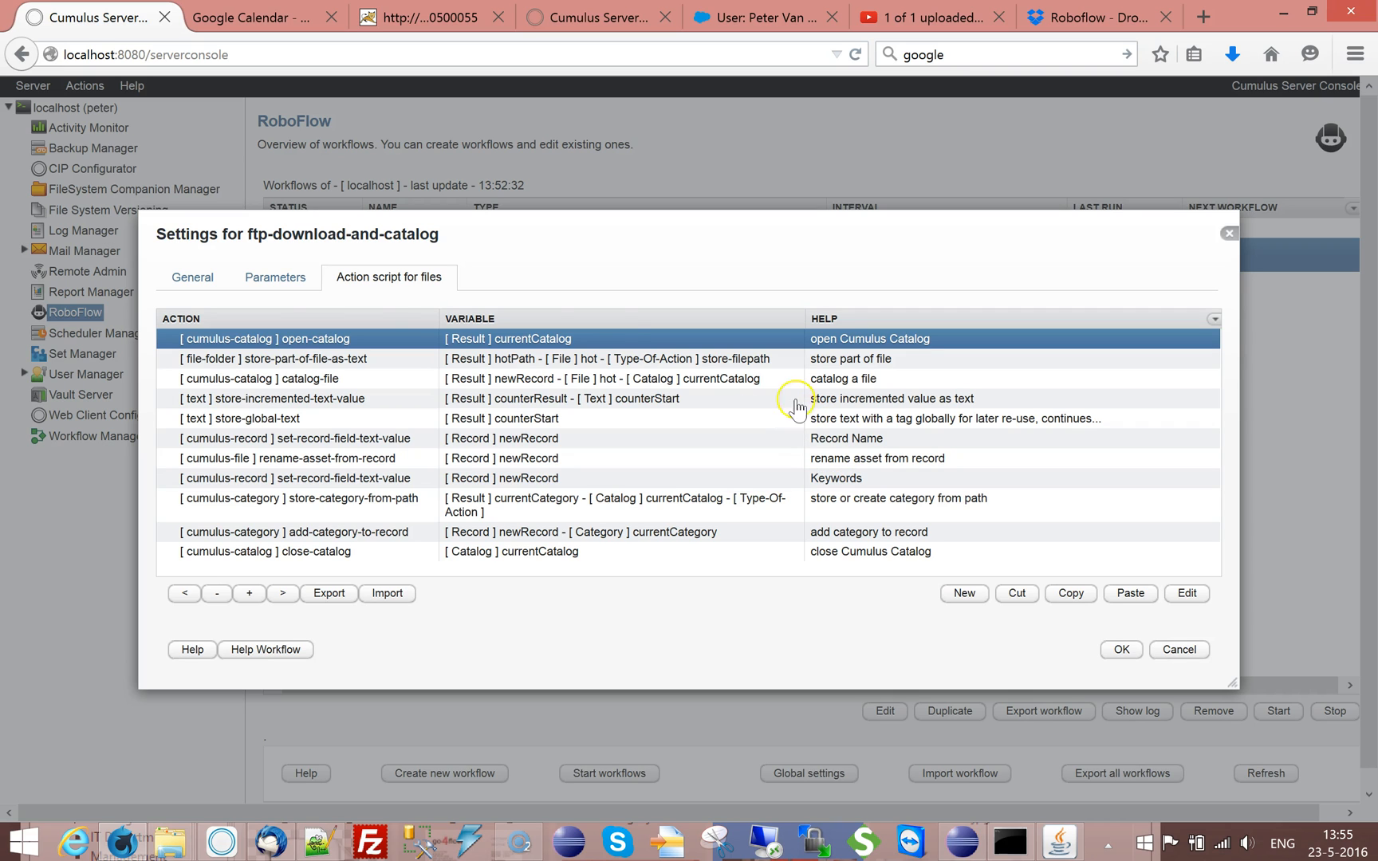
Add a new workflow parameter after EmailNotifyNewFile with the name CumulusCatalog:select-catalog-dialog
{"action": "left_click", "coordinate": [276, 277]}
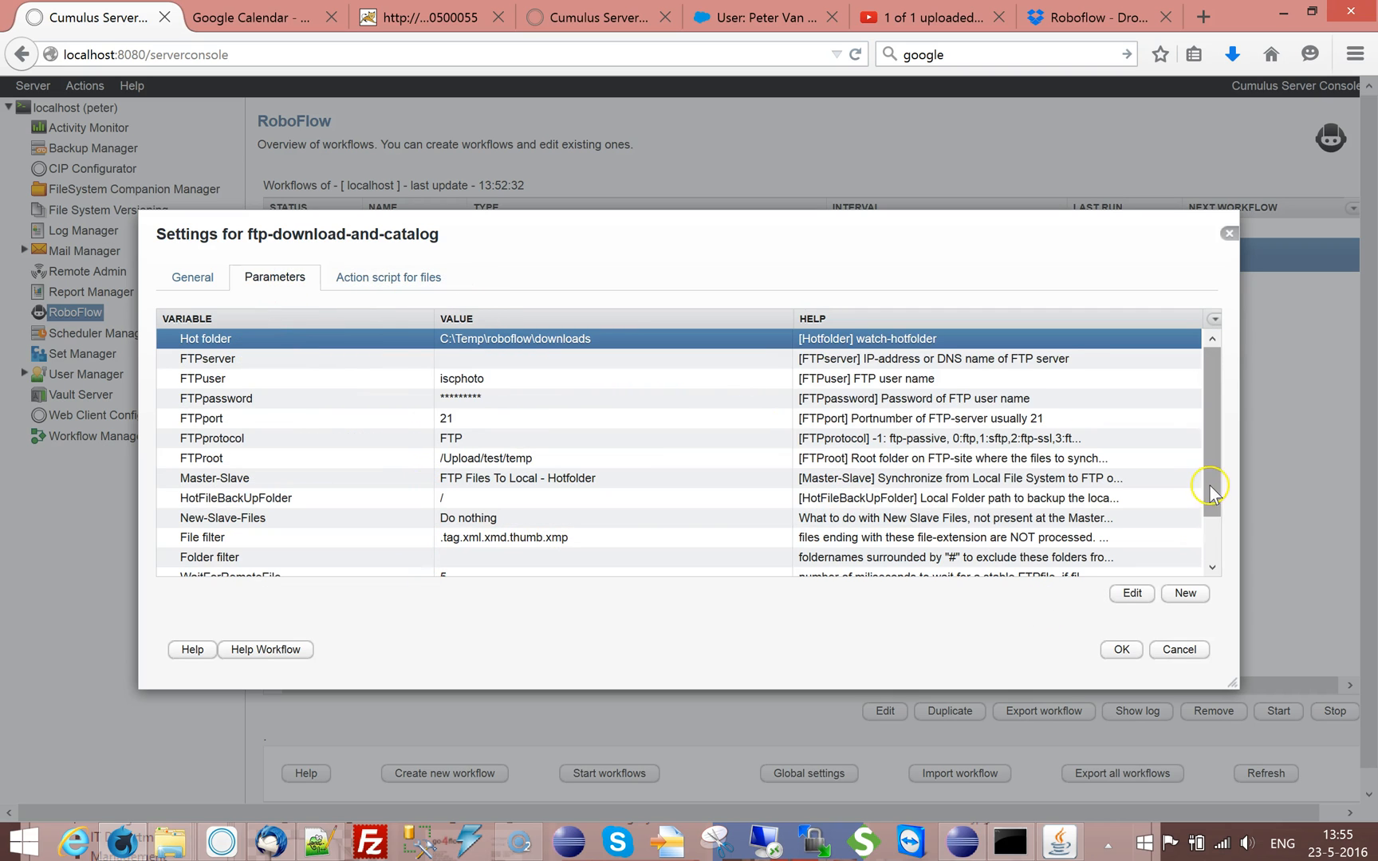
{"action": "scroll", "coordinate": [1211, 550], "scroll_direction": "down", "scroll_amount": 3}
{"action": "left_click", "coordinate": [310, 571]}
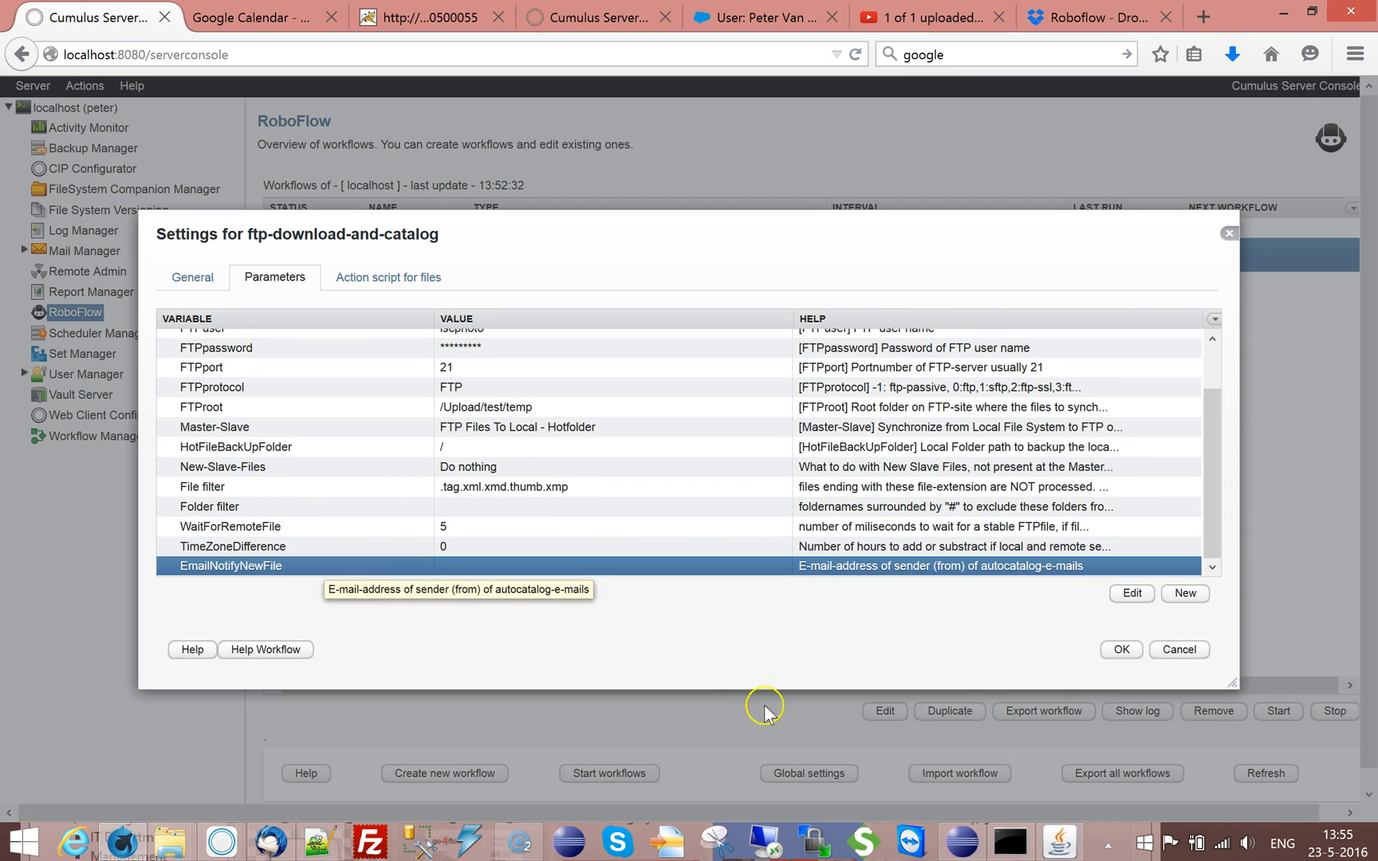
{"action": "left_click", "coordinate": [1189, 599]}
{"action": "type", "text": "CumulusCatalog"}
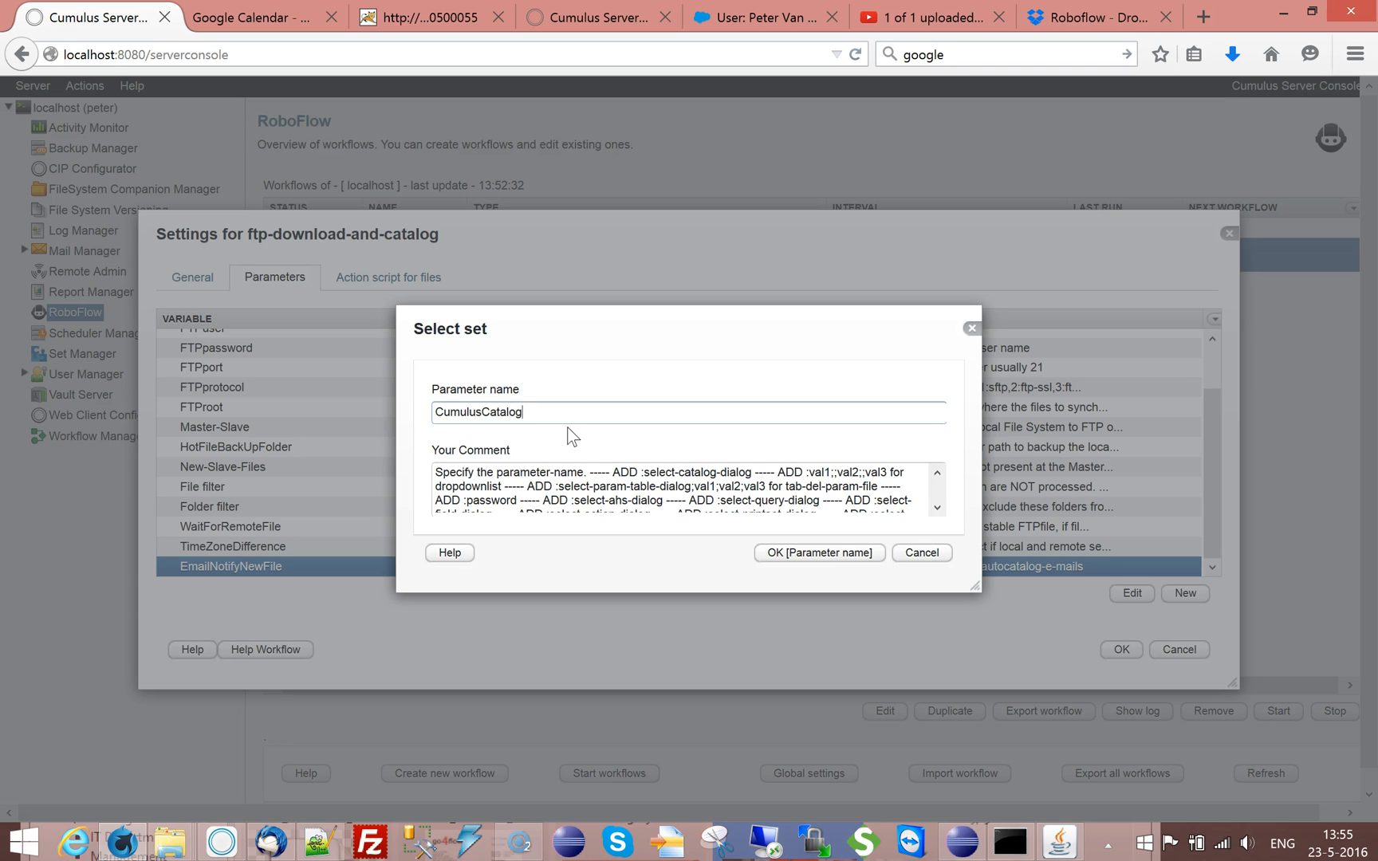
{"action": "key", "text": "ctrl+a"}
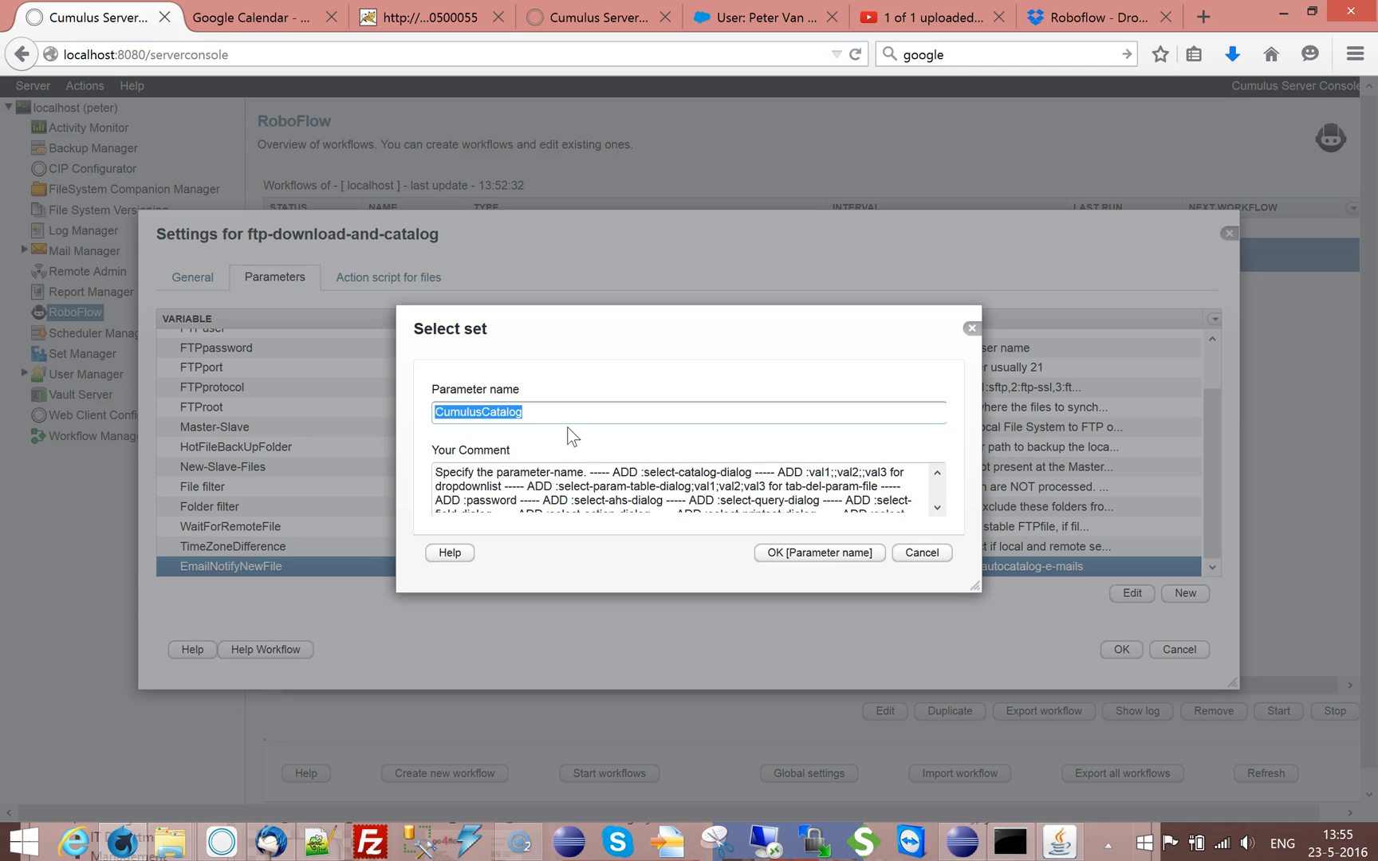
{"action": "key", "text": "Right"}
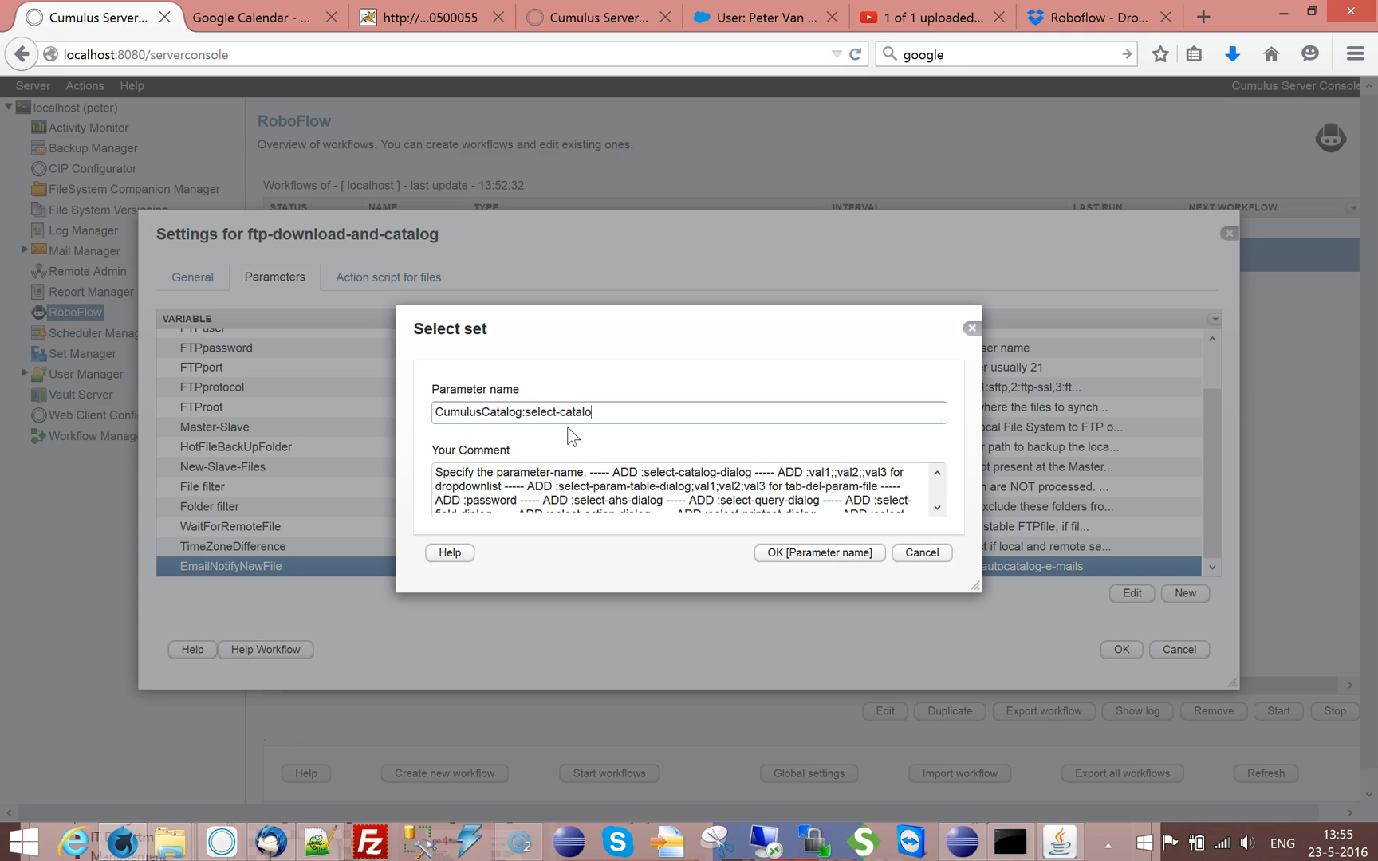
{"action": "type", "text": "log"}
{"action": "left_click", "coordinate": [938, 508]}
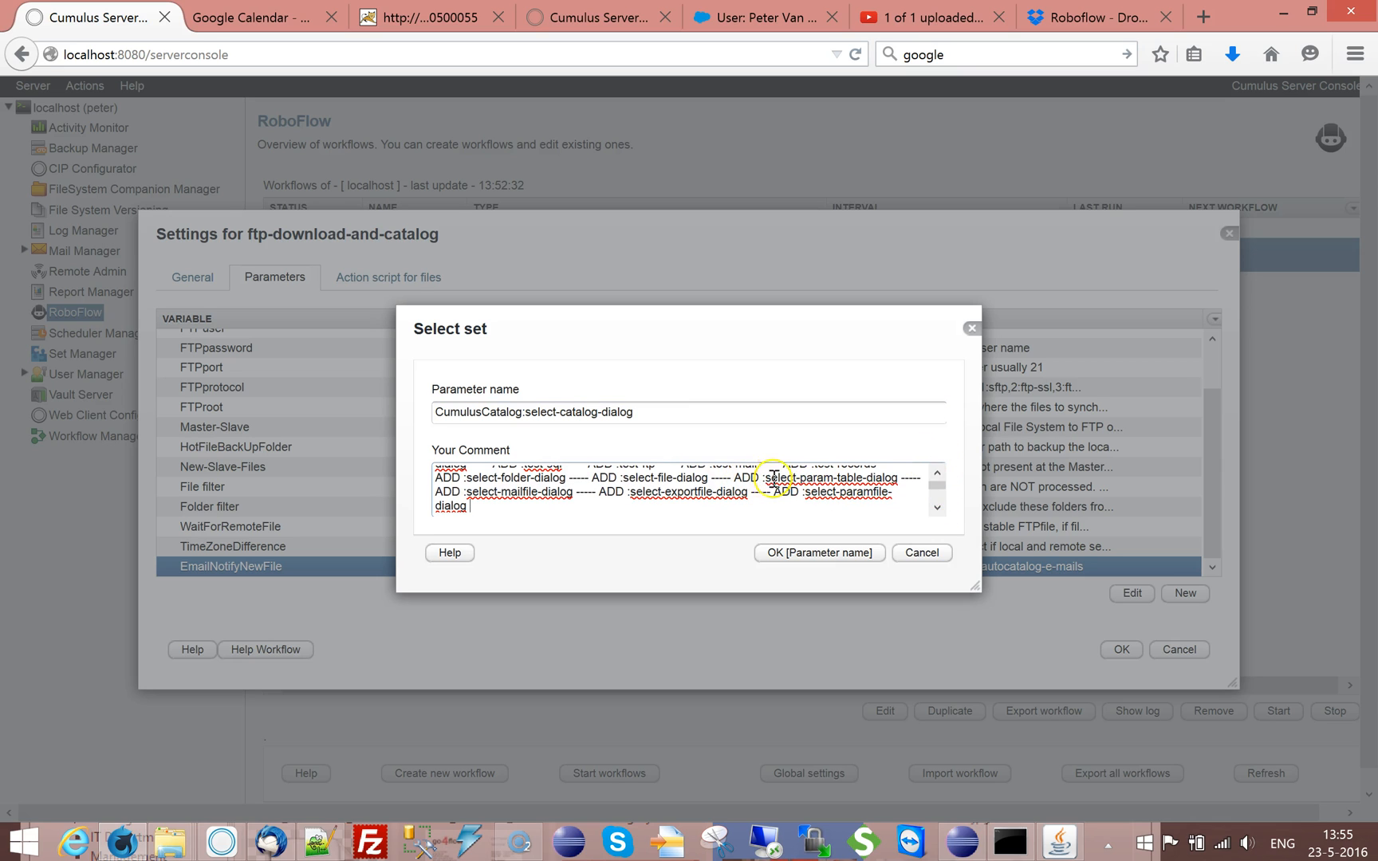
{"action": "left_click", "coordinate": [938, 474]}
{"action": "left_click", "coordinate": [938, 474]}
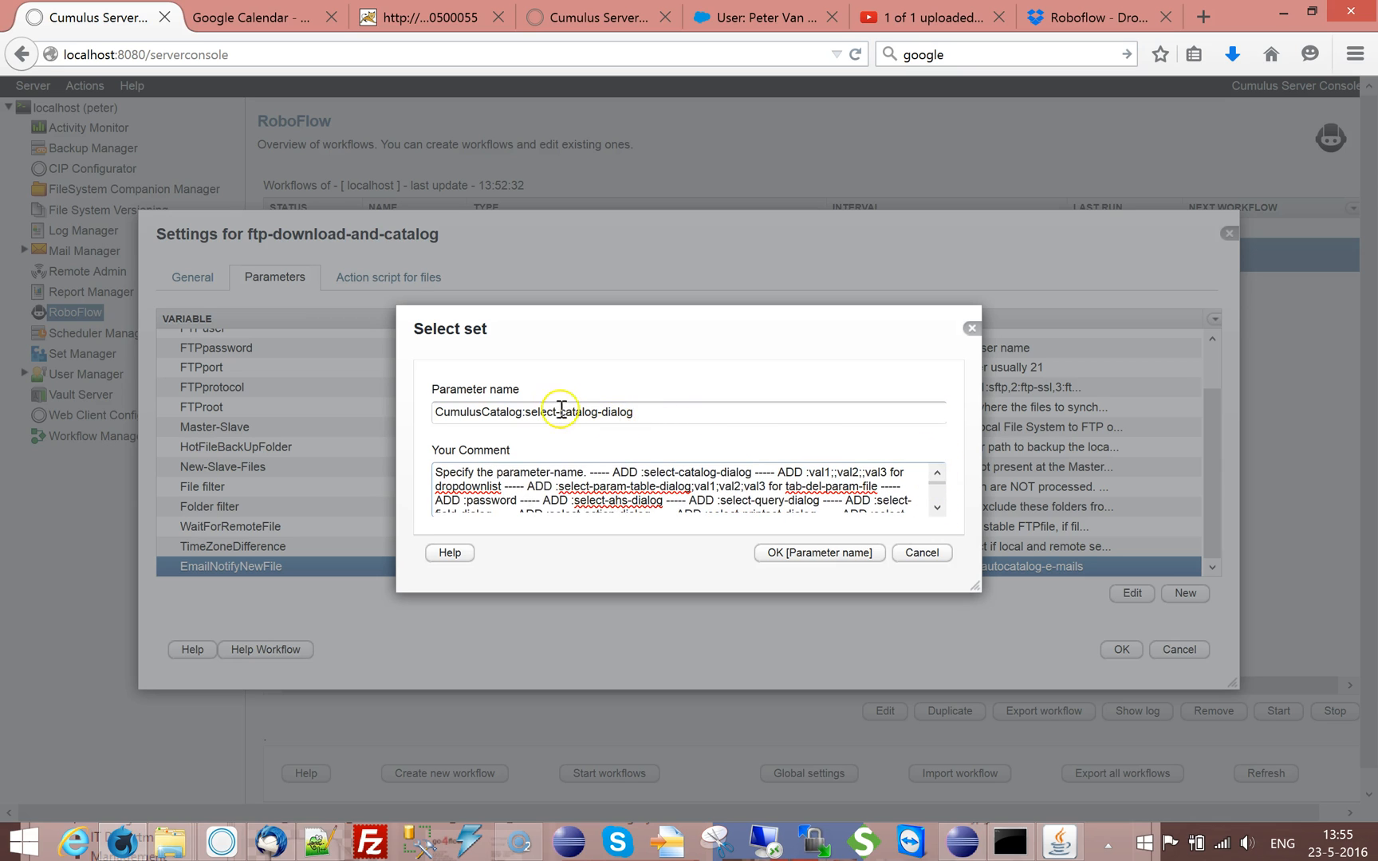
{"action": "left_click", "coordinate": [786, 554]}
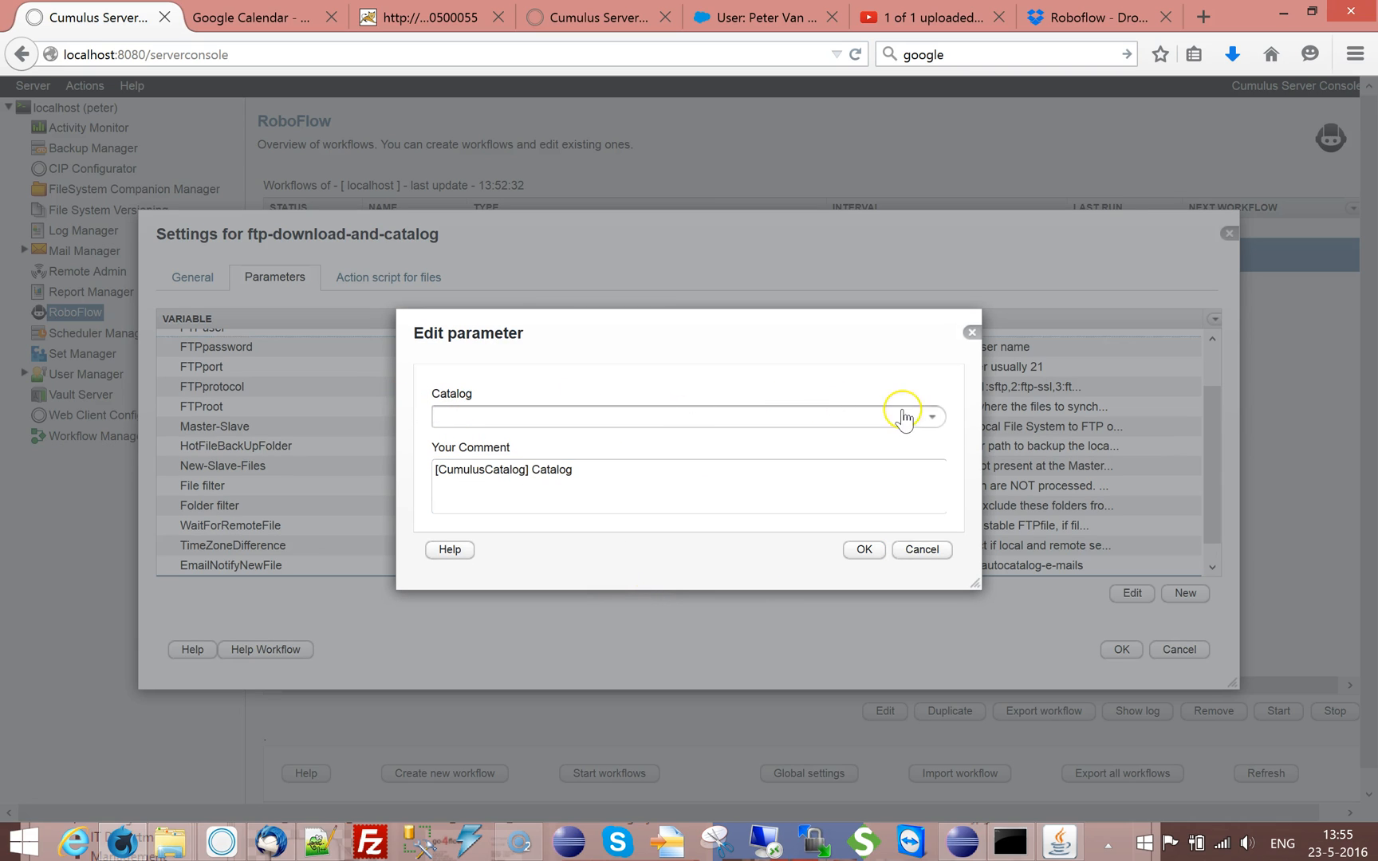
Set the new Catalog parameter's value to AssetDeliveryCatalog and check its entry in the workflow's parameter list
{"action": "left_click", "coordinate": [931, 417]}
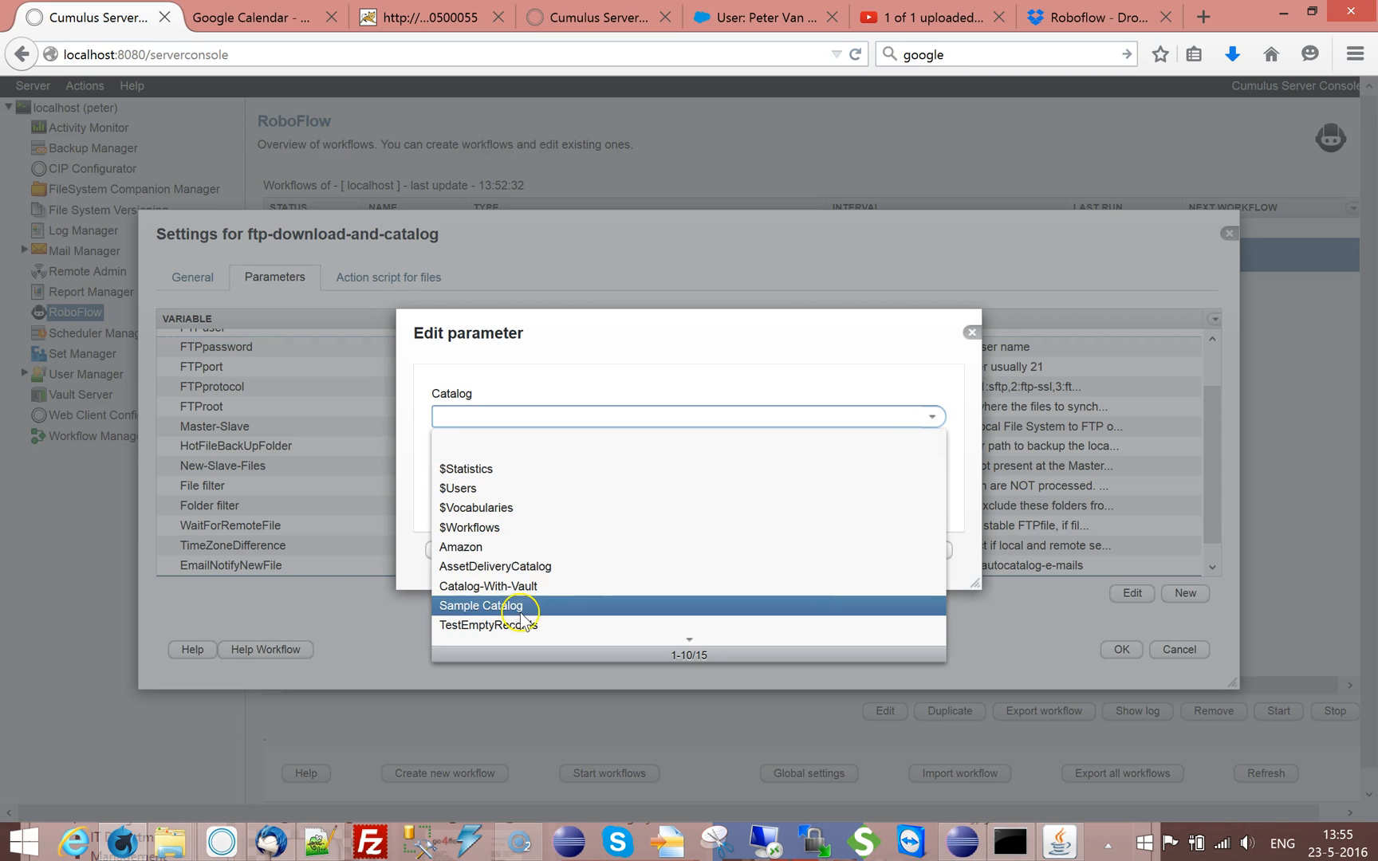
{"action": "scroll", "coordinate": [569, 594], "scroll_direction": "down", "scroll_amount": 2}
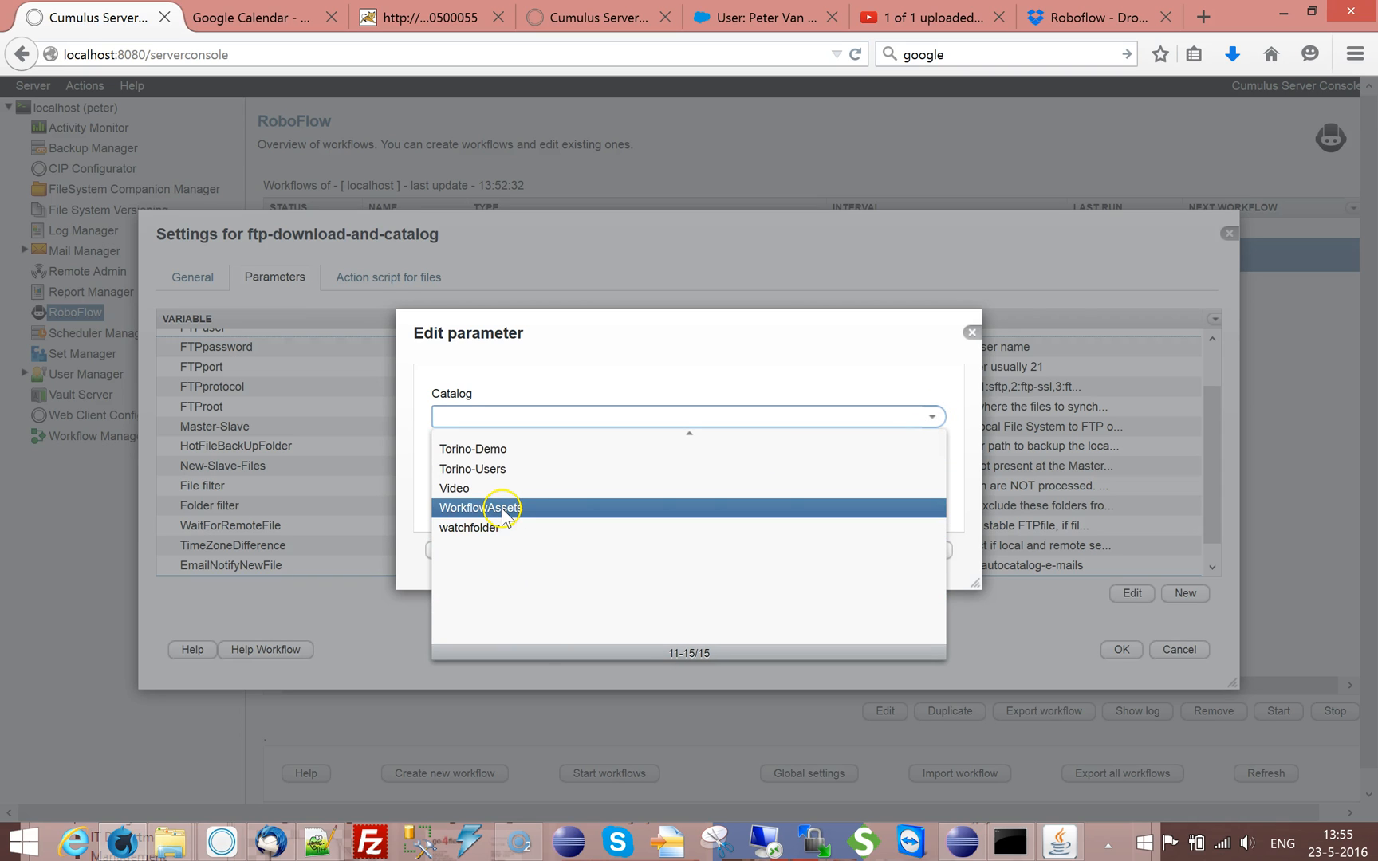
{"action": "scroll", "coordinate": [513, 505], "scroll_direction": "up", "scroll_amount": 2}
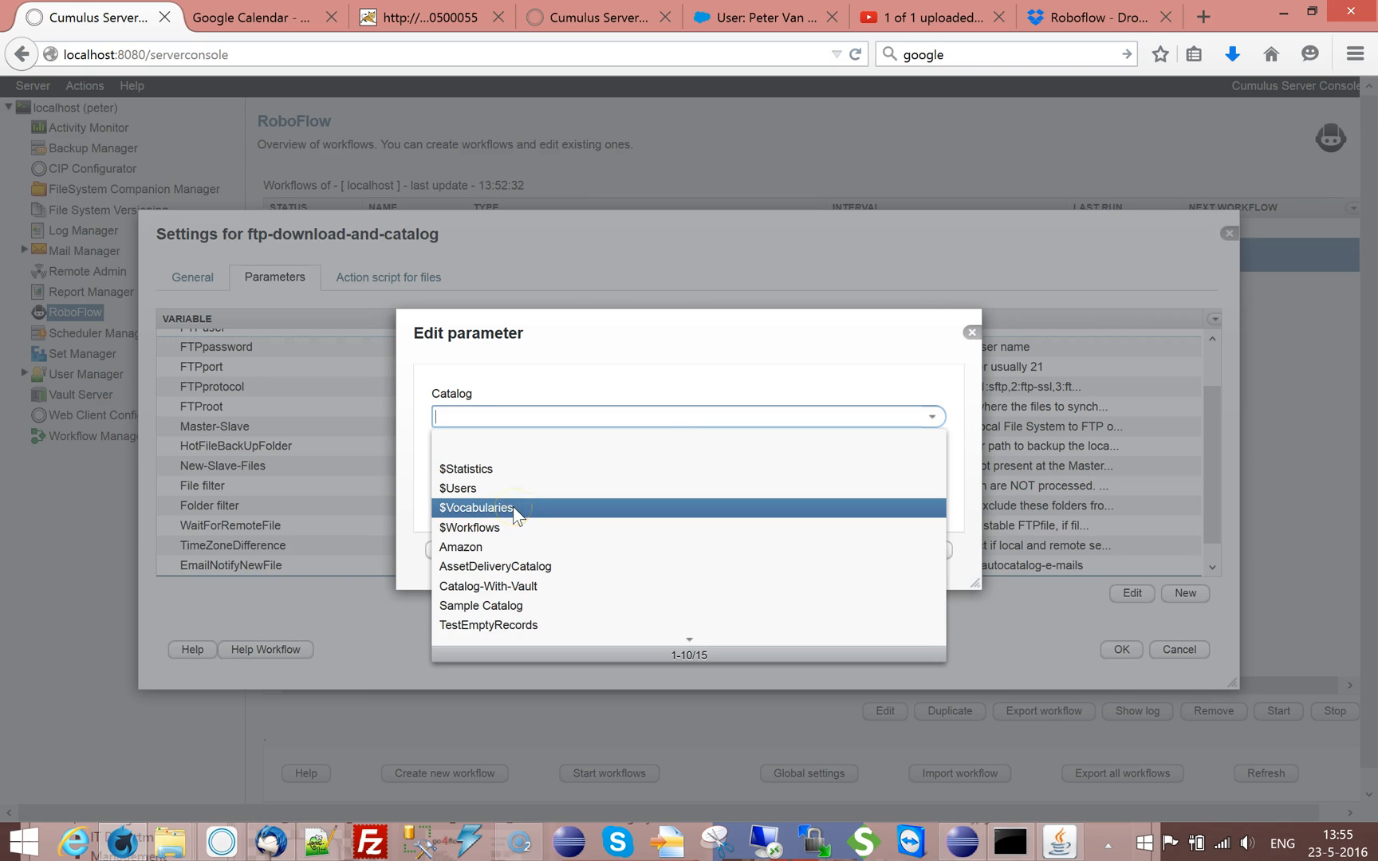
{"action": "left_click", "coordinate": [529, 565]}
{"action": "left_click", "coordinate": [863, 550]}
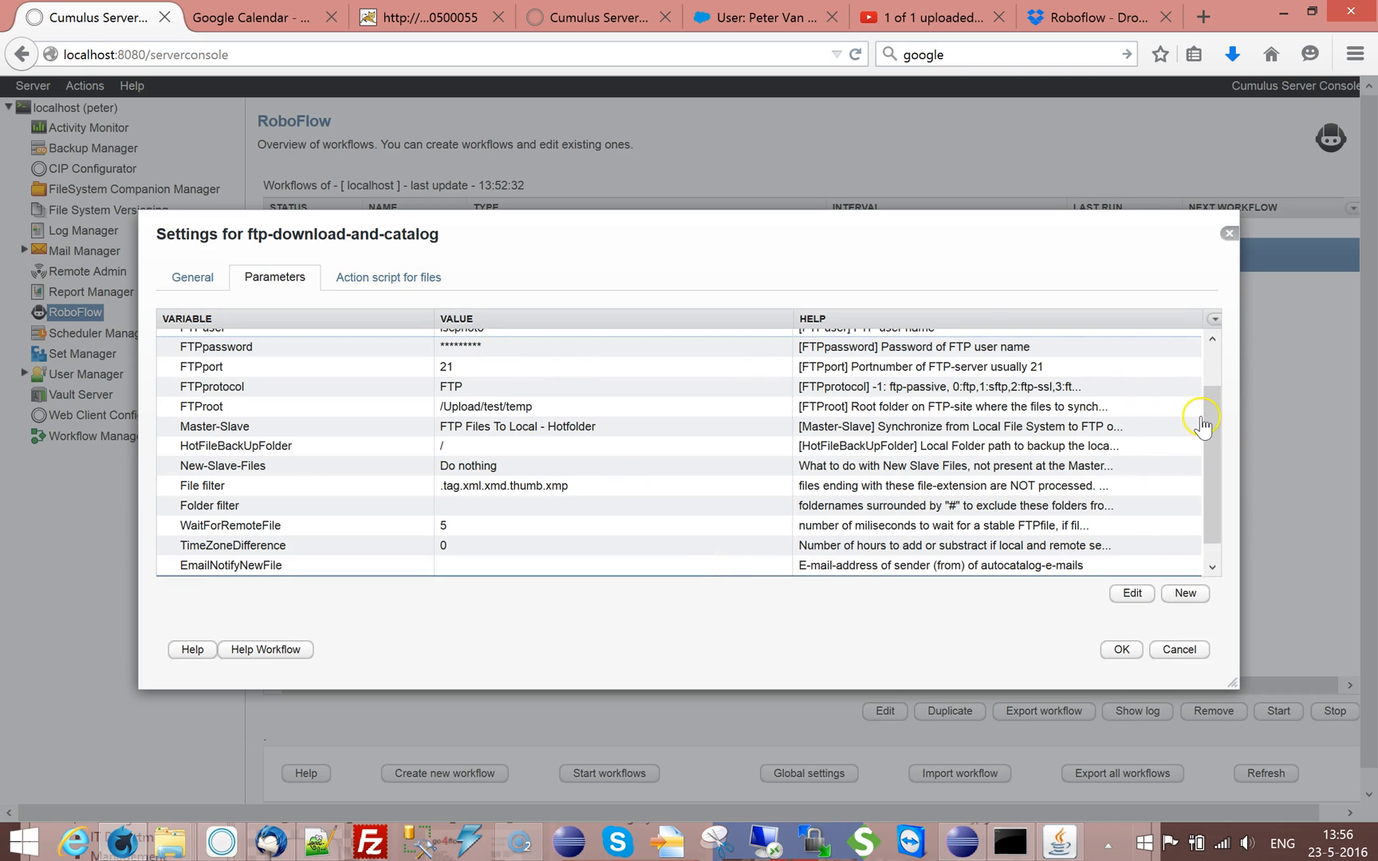
{"action": "scroll", "coordinate": [1210, 478], "scroll_direction": "down", "scroll_amount": 1}
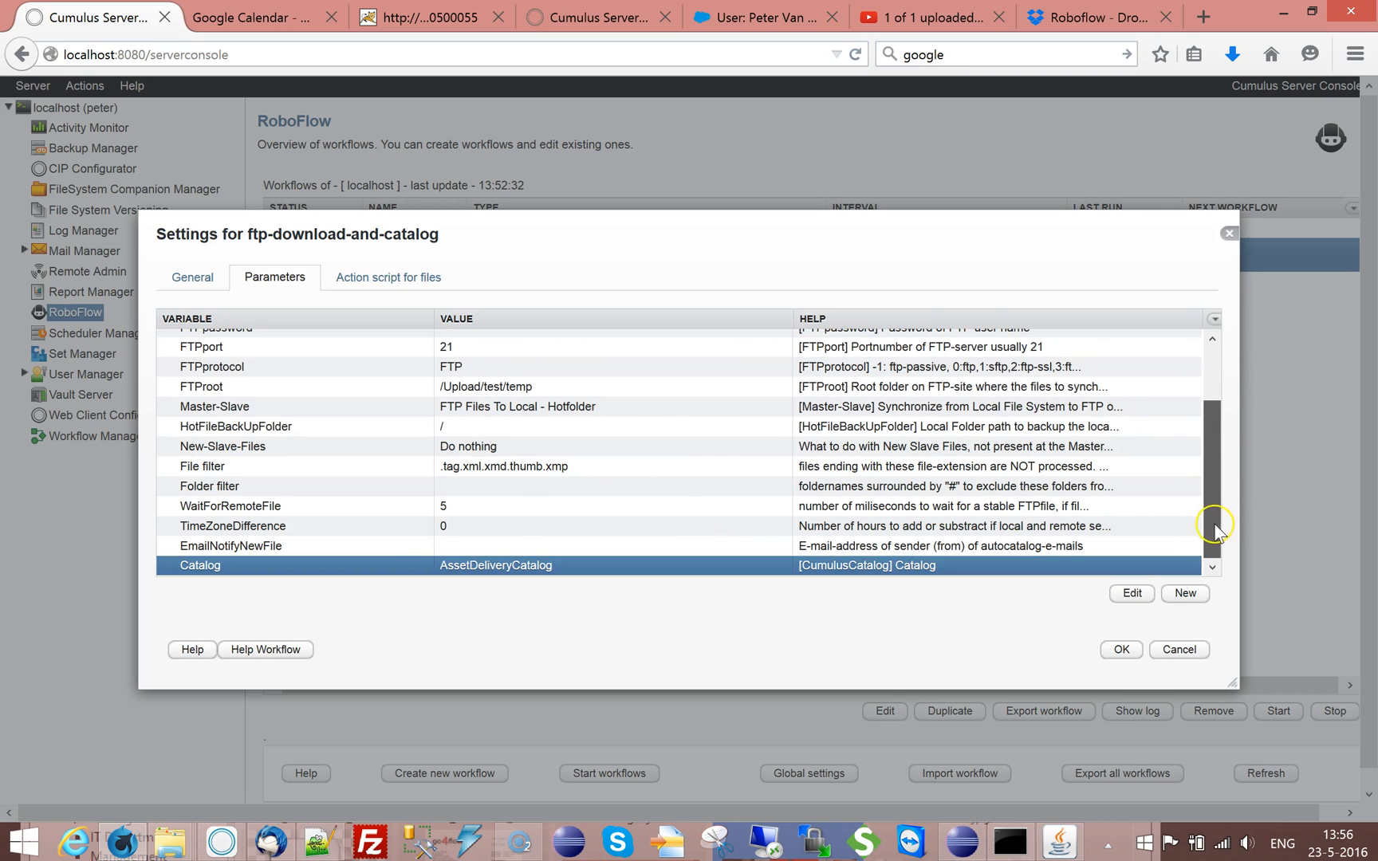
Set the catalog name of the open-catalog action in the file action script to #TAG(CumulusCatalog)TAG#
{"action": "left_click", "coordinate": [409, 279]}
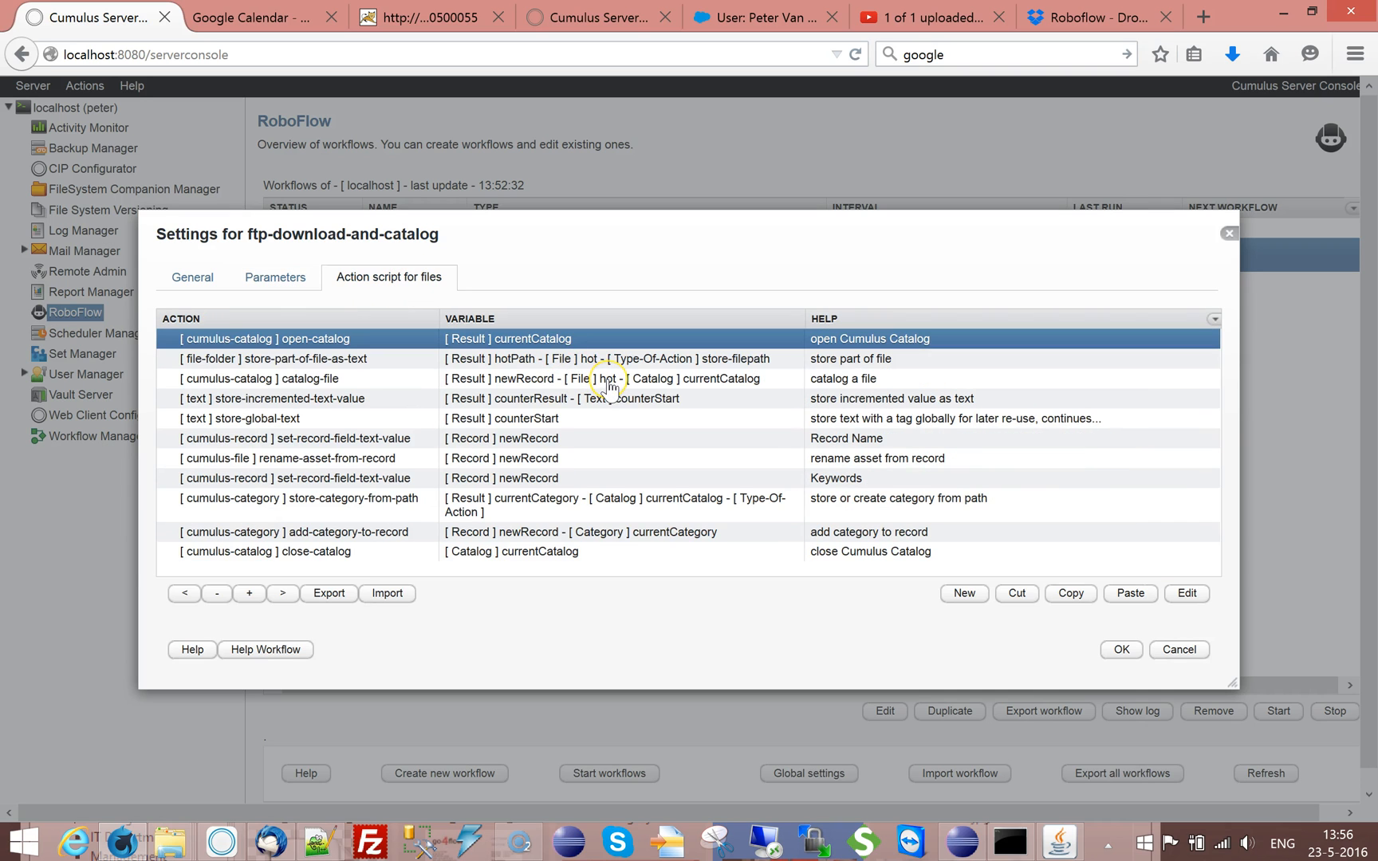
{"action": "double_click", "coordinate": [417, 341]}
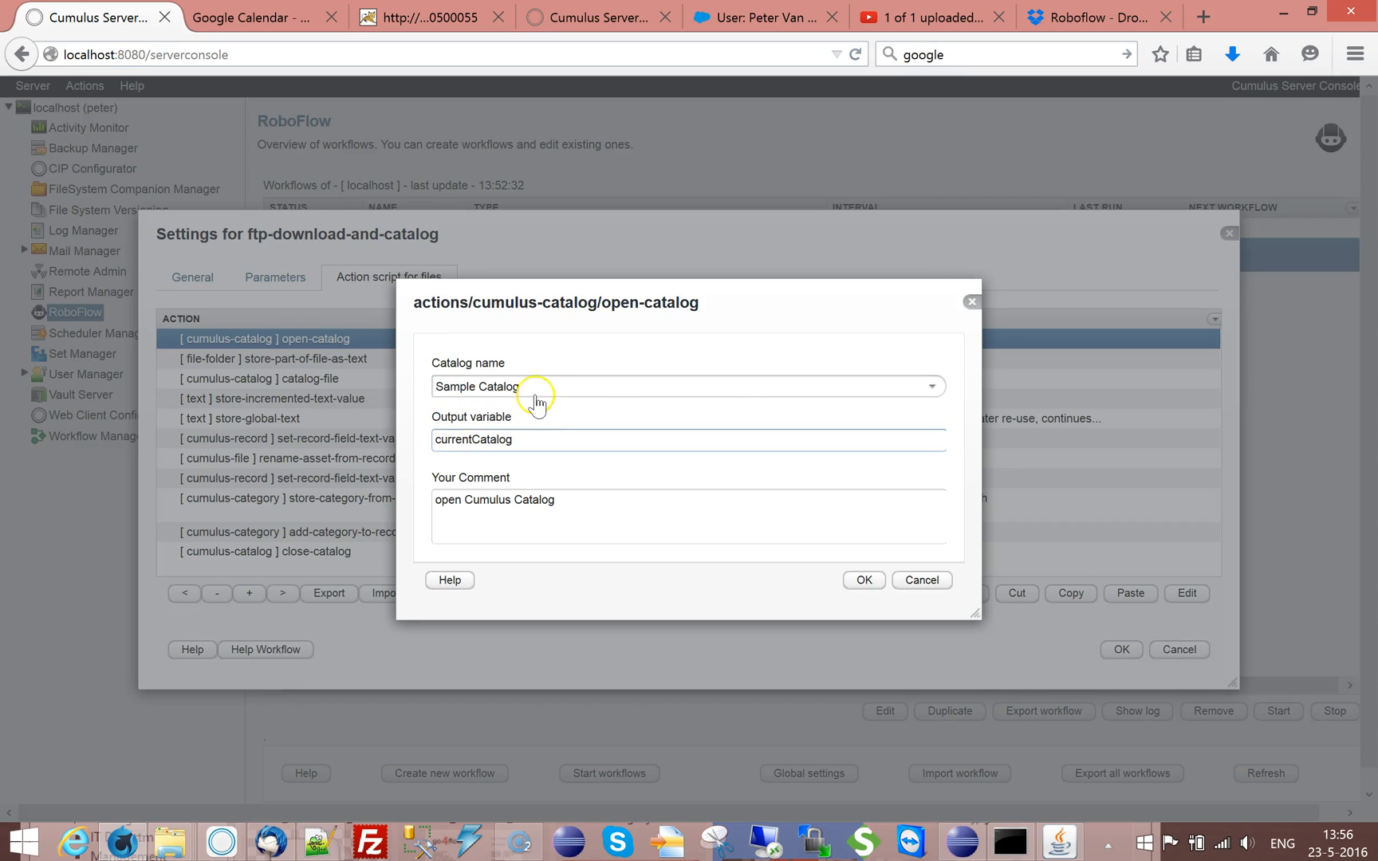
{"action": "left_click_drag", "start_coordinate": [535, 389], "coordinate": [396, 375]}
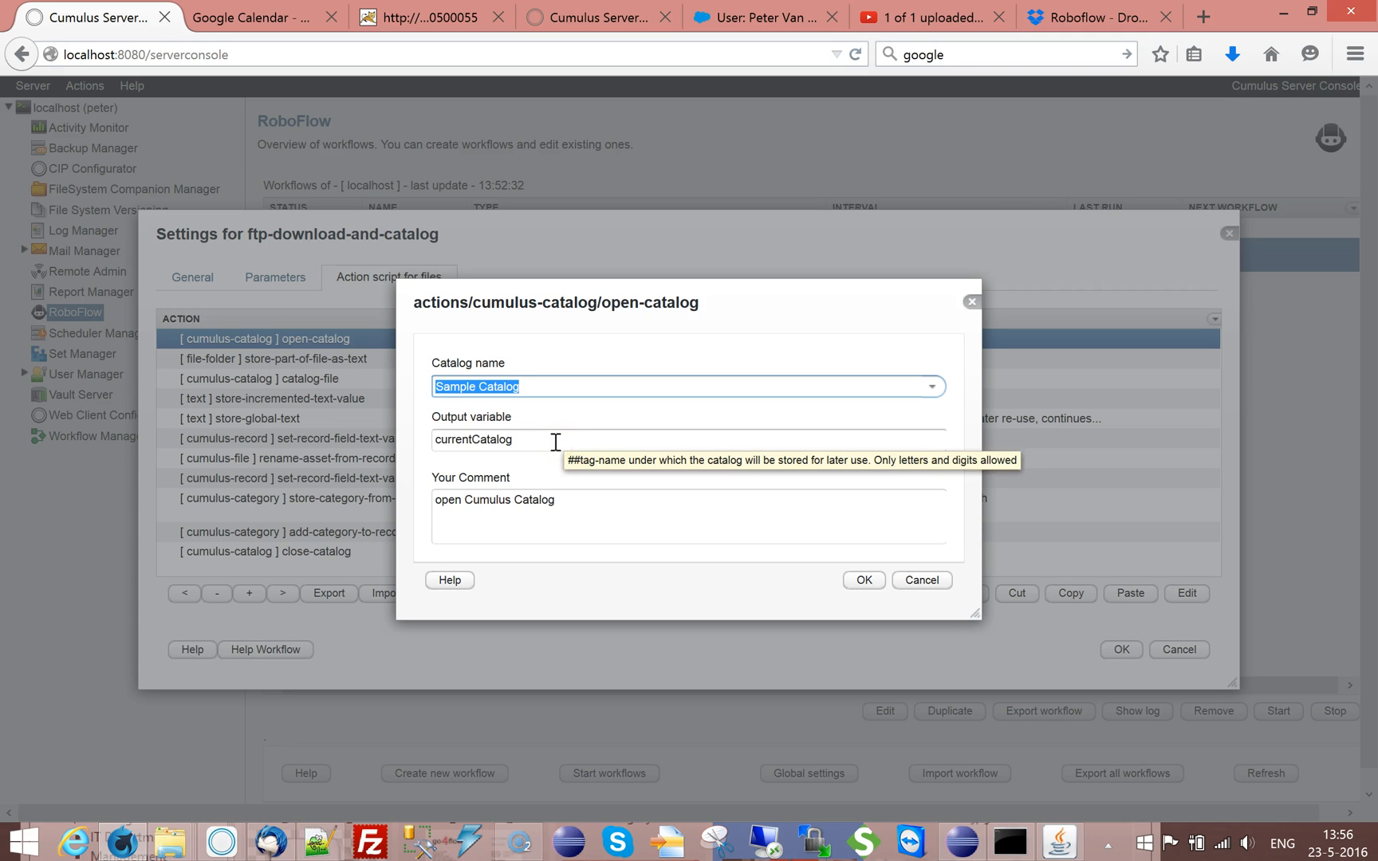
{"action": "type", "text": "#"}
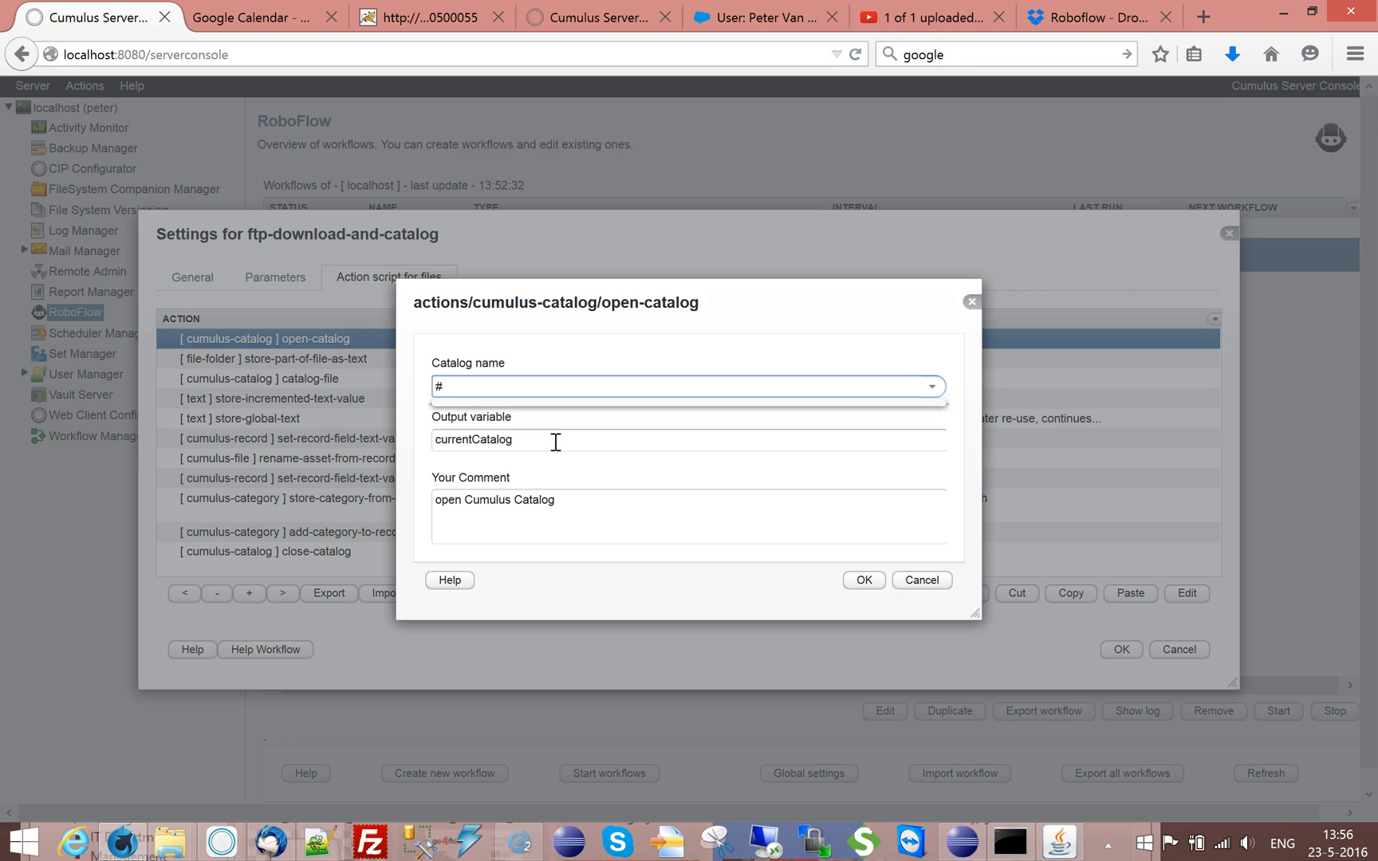
{"action": "type", "text": "TAG(CumulusCatalog)TAG#"}
{"action": "key", "text": "Tab"}
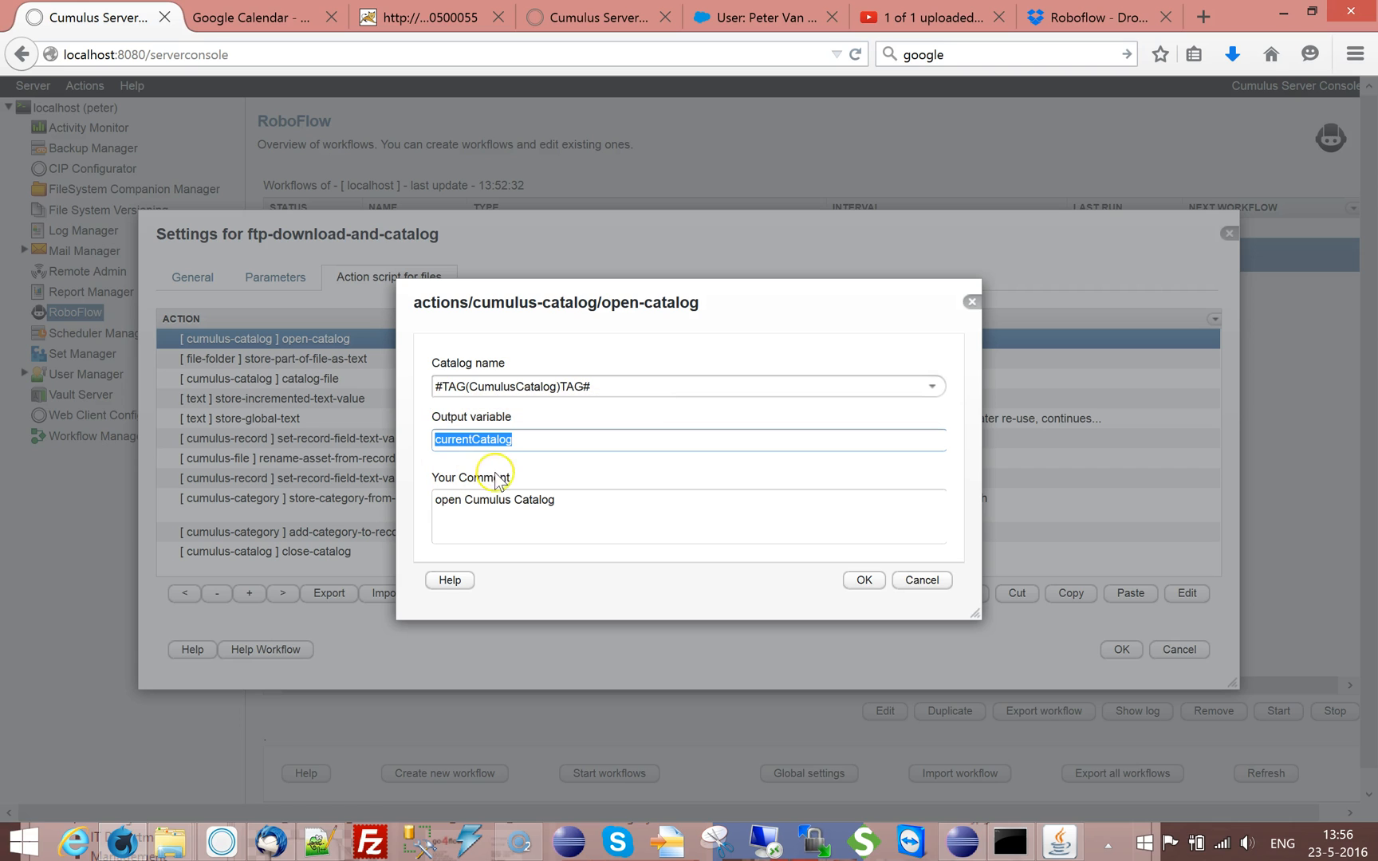
{"action": "left_click", "coordinate": [865, 580]}
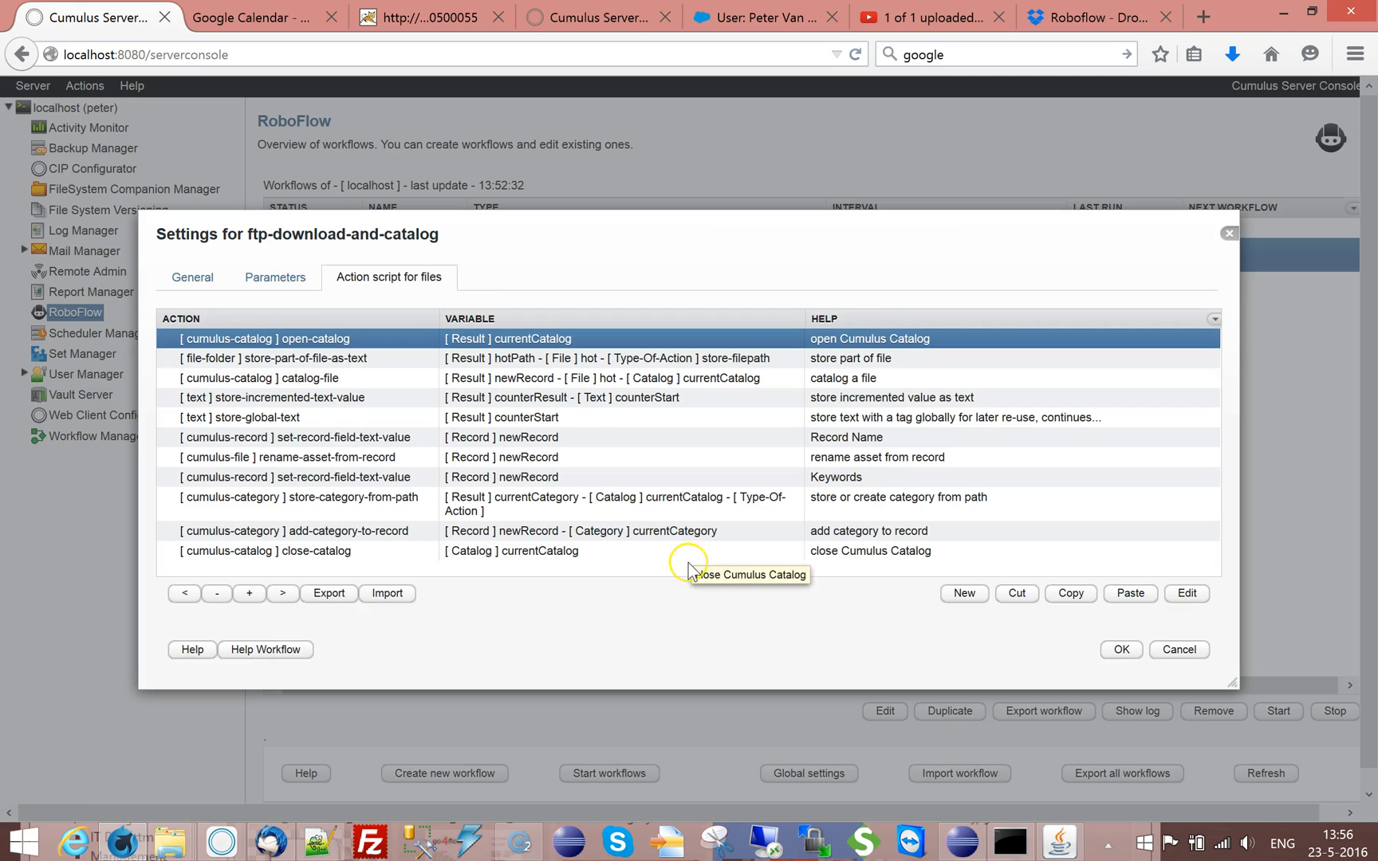
Check the file variable, action type and output variable of the store-part-of-file-as-text action
{"action": "left_click", "coordinate": [345, 361]}
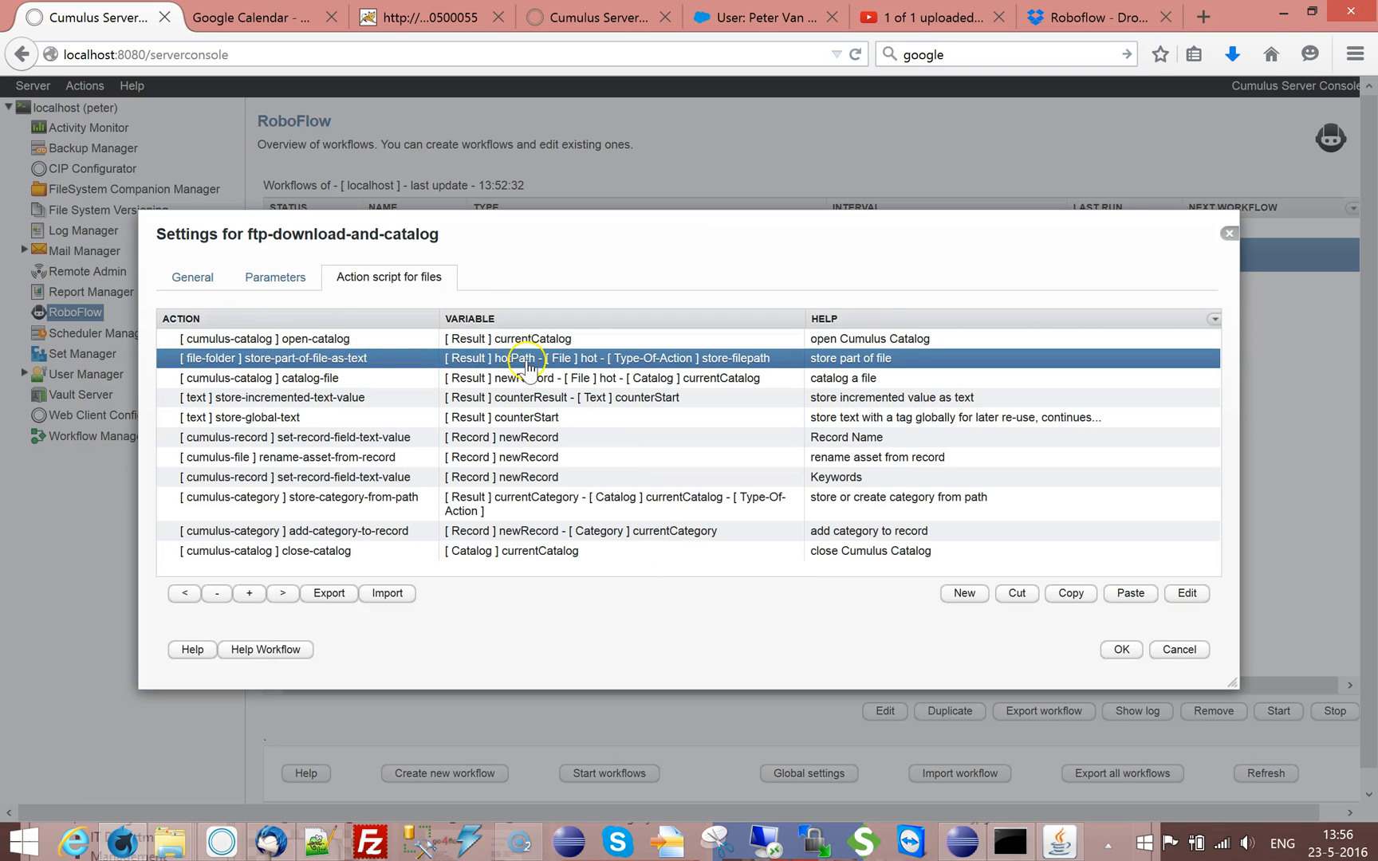
{"action": "double_click", "coordinate": [388, 358]}
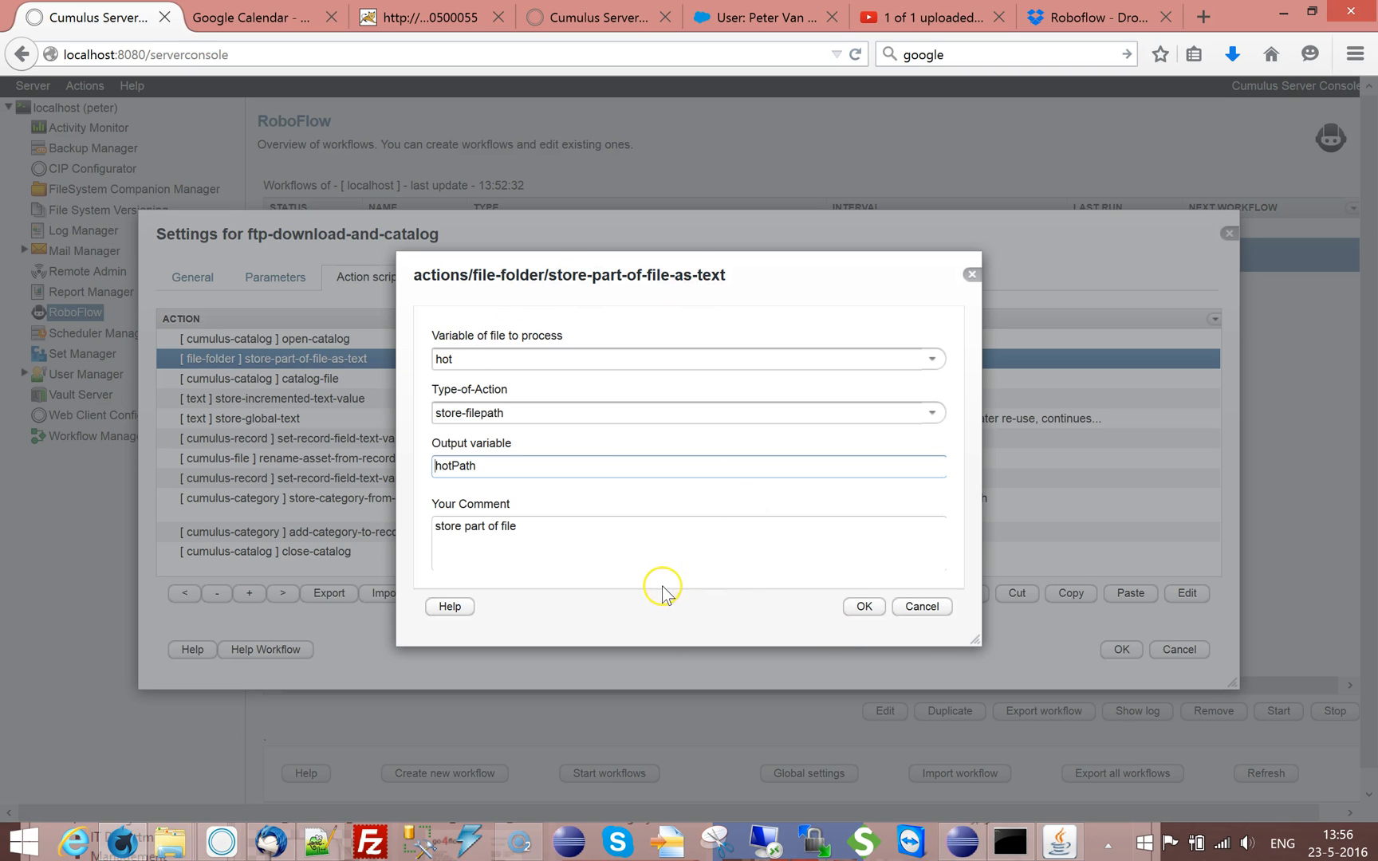
{"action": "left_click", "coordinate": [916, 613]}
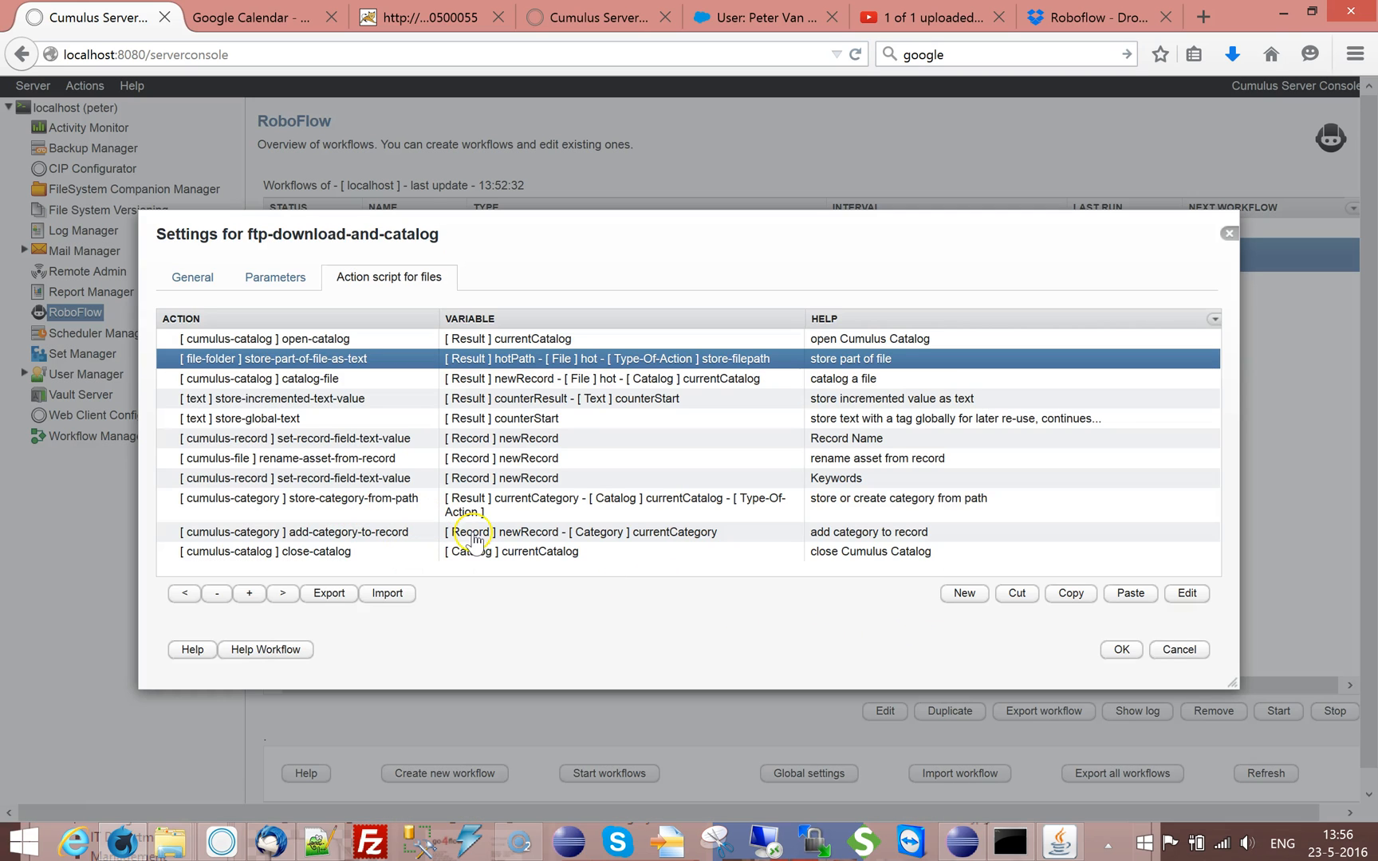
Replace the catalog-file action's Asset-Handling-Set with the stored tag CumulusAssetHandlingSet
{"action": "left_click", "coordinate": [368, 381]}
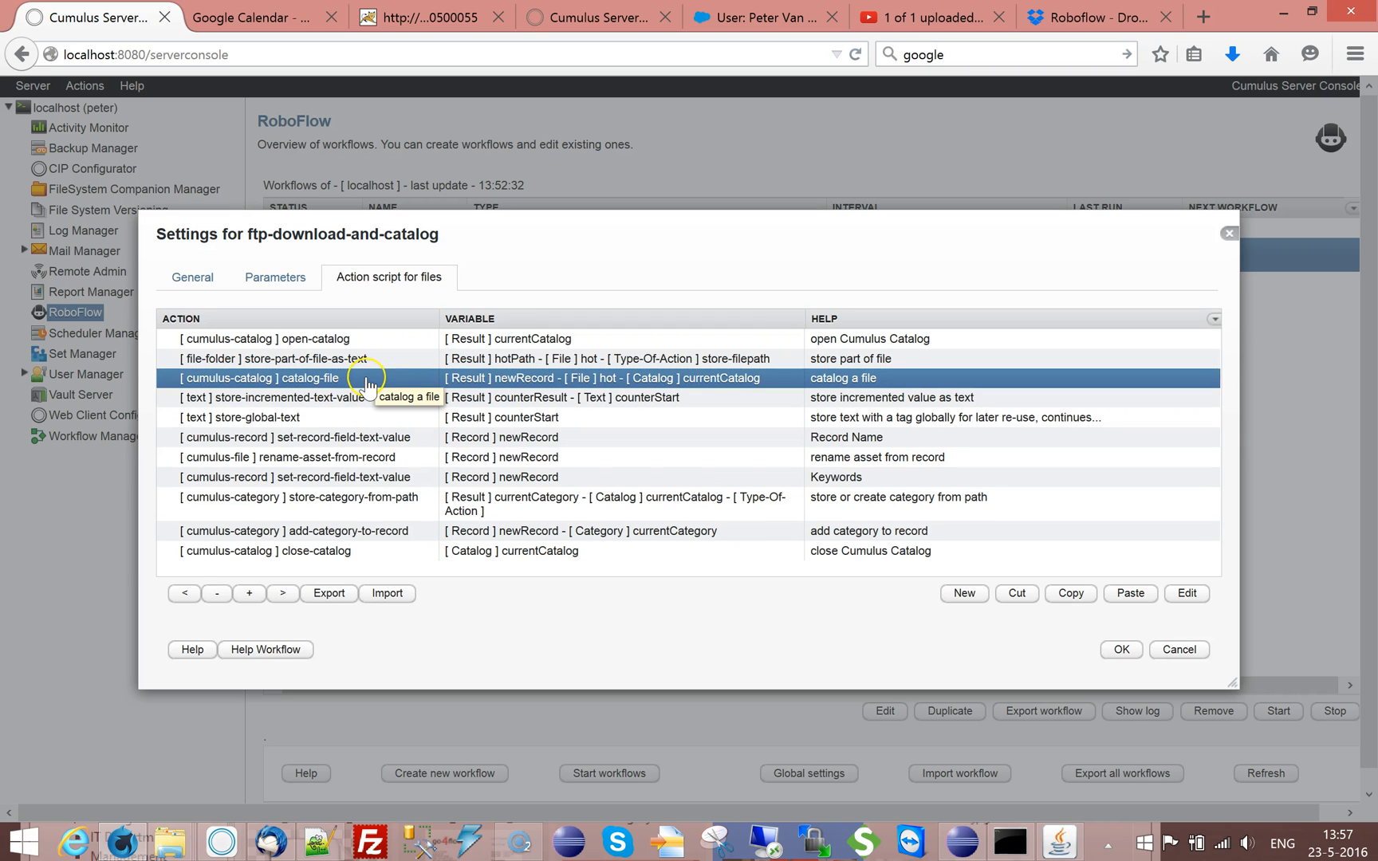
{"action": "double_click", "coordinate": [368, 382]}
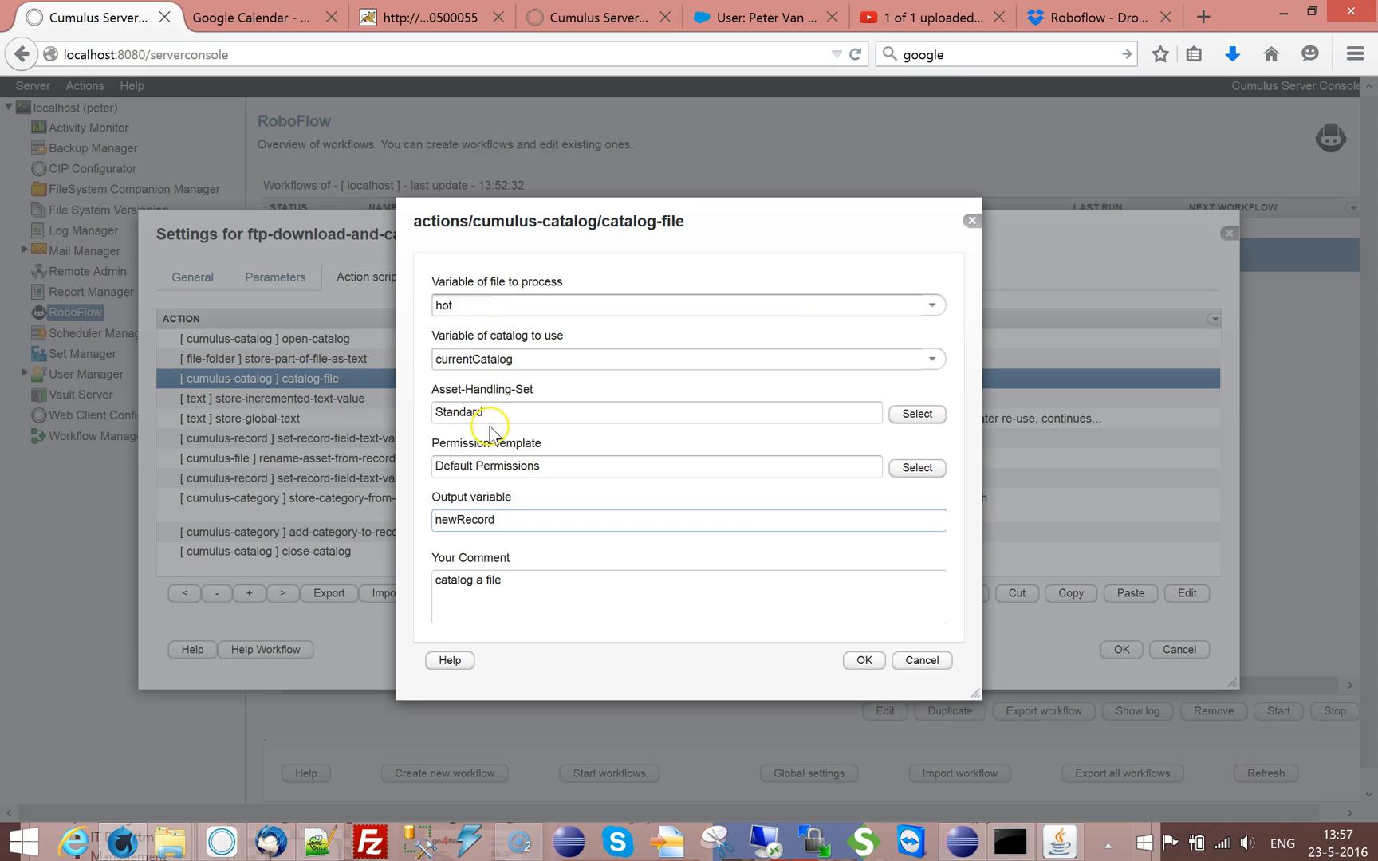
{"action": "mouse_move", "coordinate": [464, 312]}
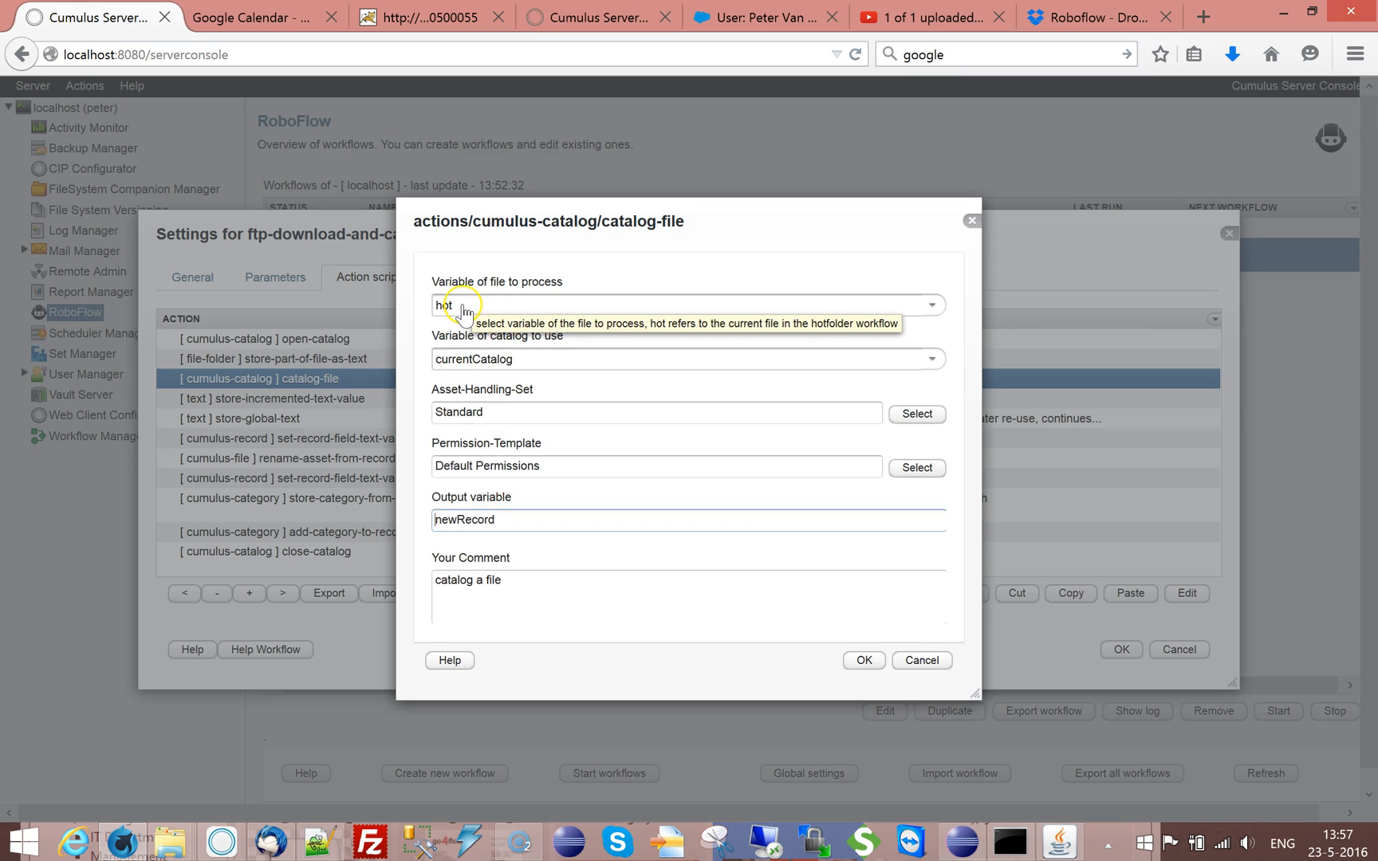
{"action": "left_click_drag", "start_coordinate": [585, 412], "coordinate": [370, 411]}
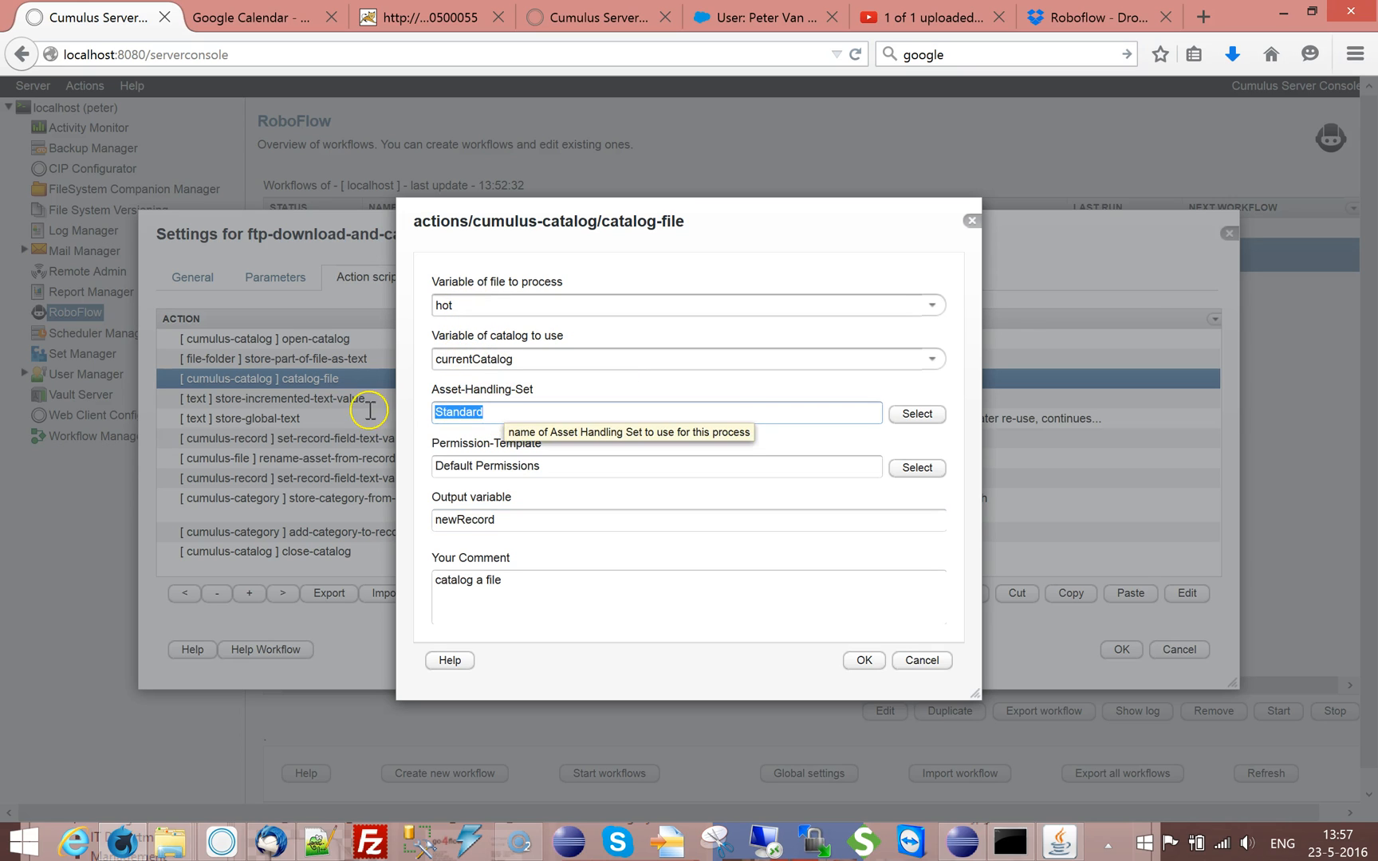
{"action": "key", "text": "BackSpace"}
{"action": "type", "text": "##"}
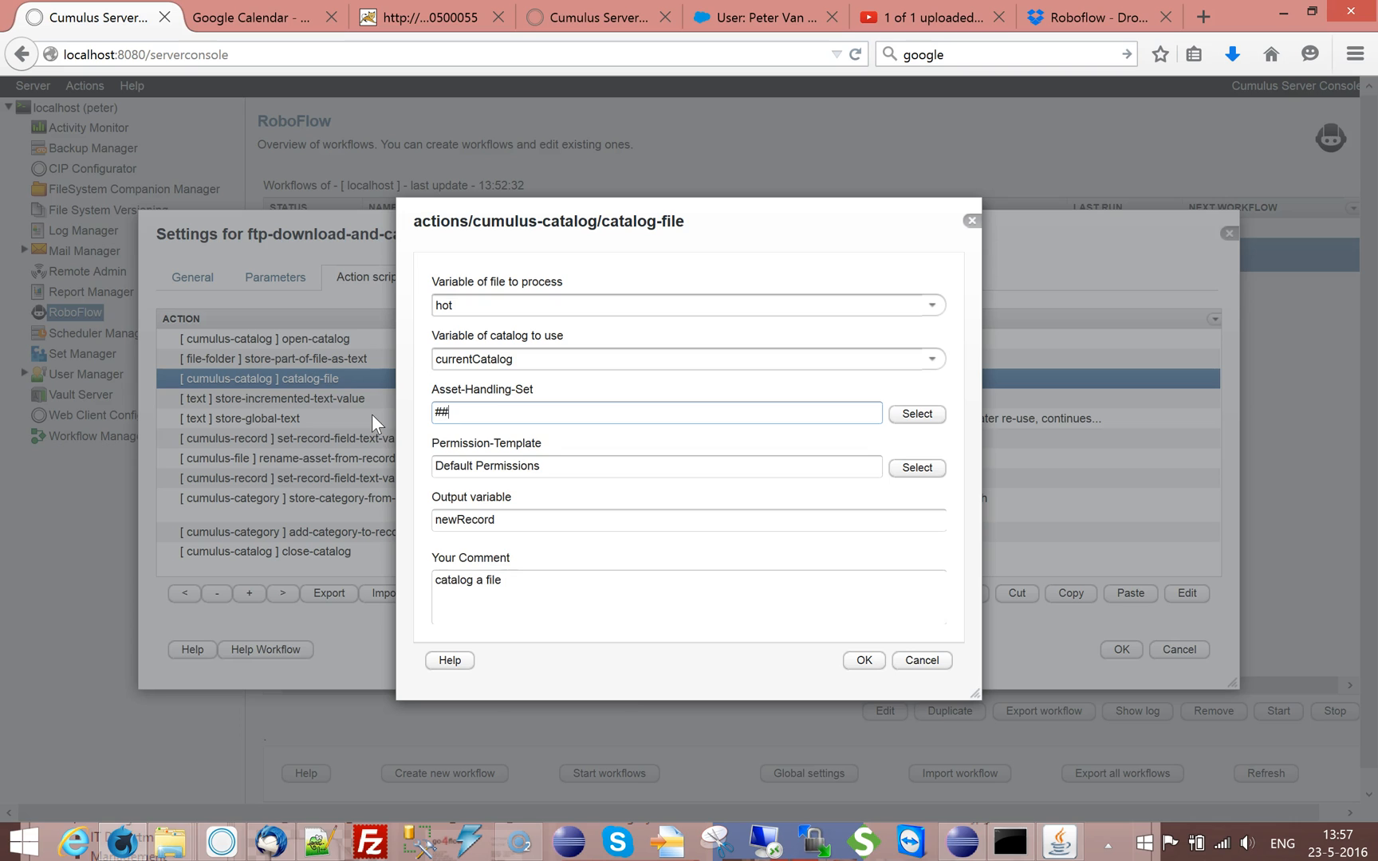
{"action": "left_click", "coordinate": [932, 575]}
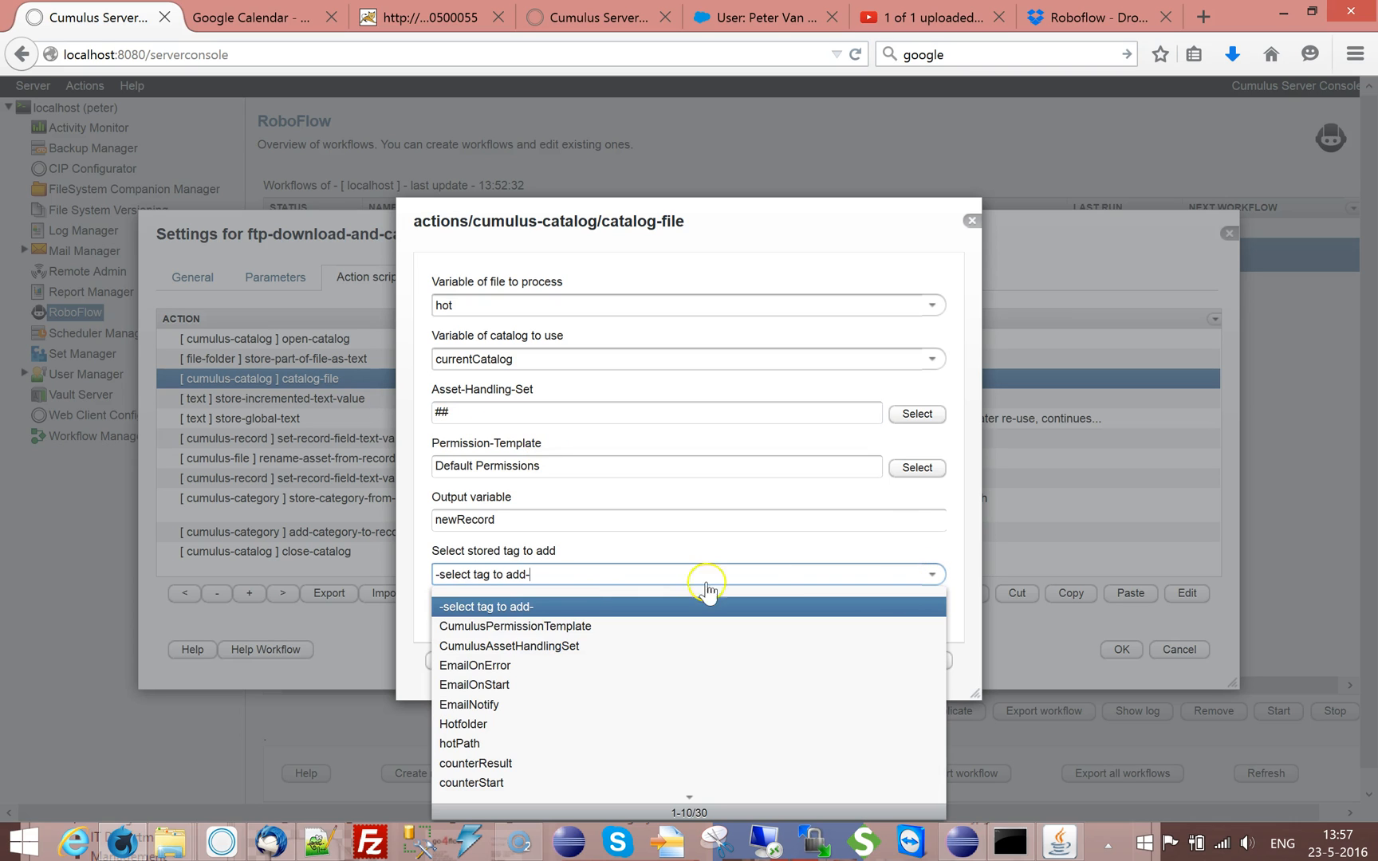
{"action": "left_click", "coordinate": [542, 646]}
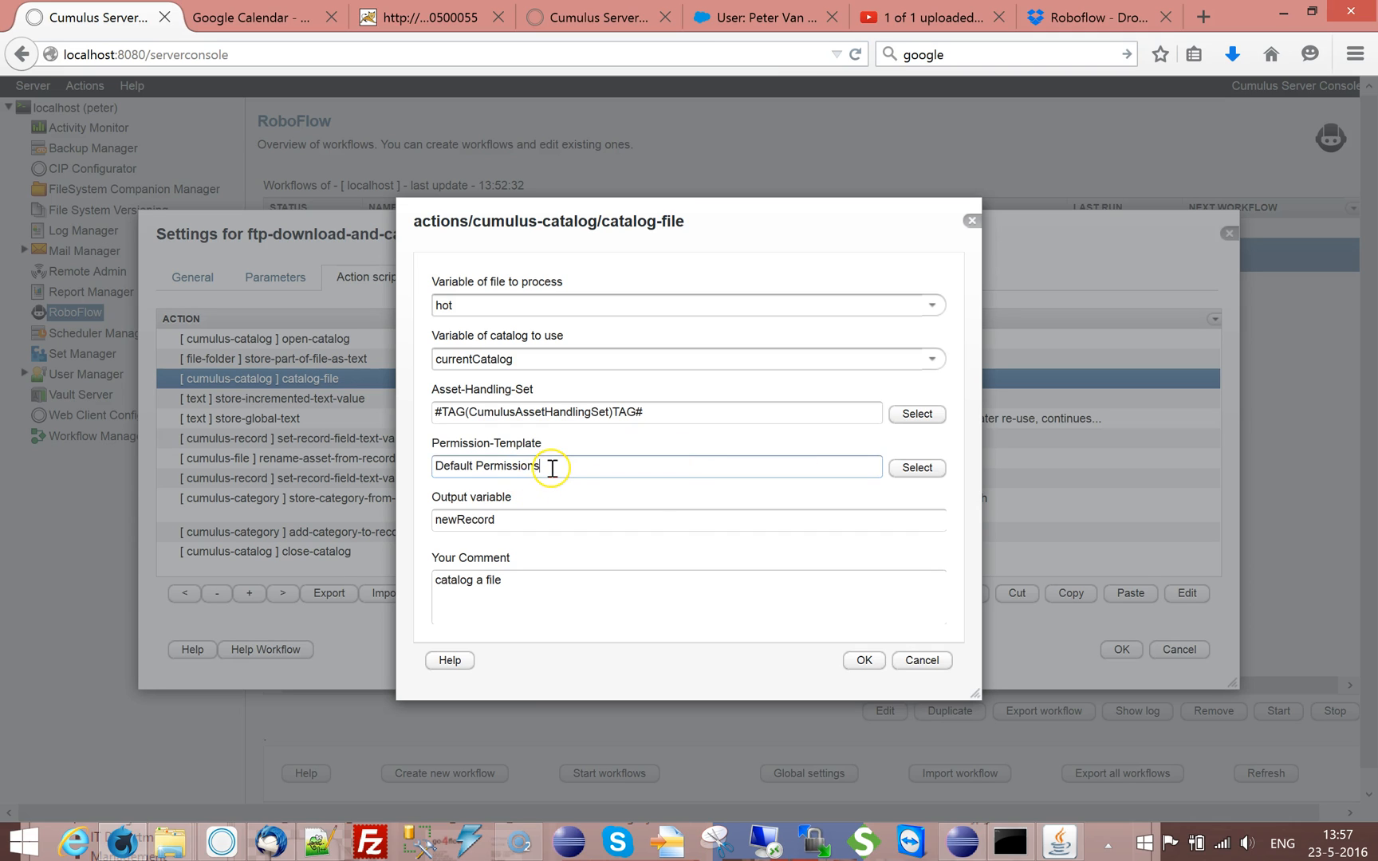
Replace the catalog-file action's Permission-Template with the stored tag CumulusPermissionTemplate and save the workflow
{"action": "left_click_drag", "start_coordinate": [552, 469], "coordinate": [439, 468]}
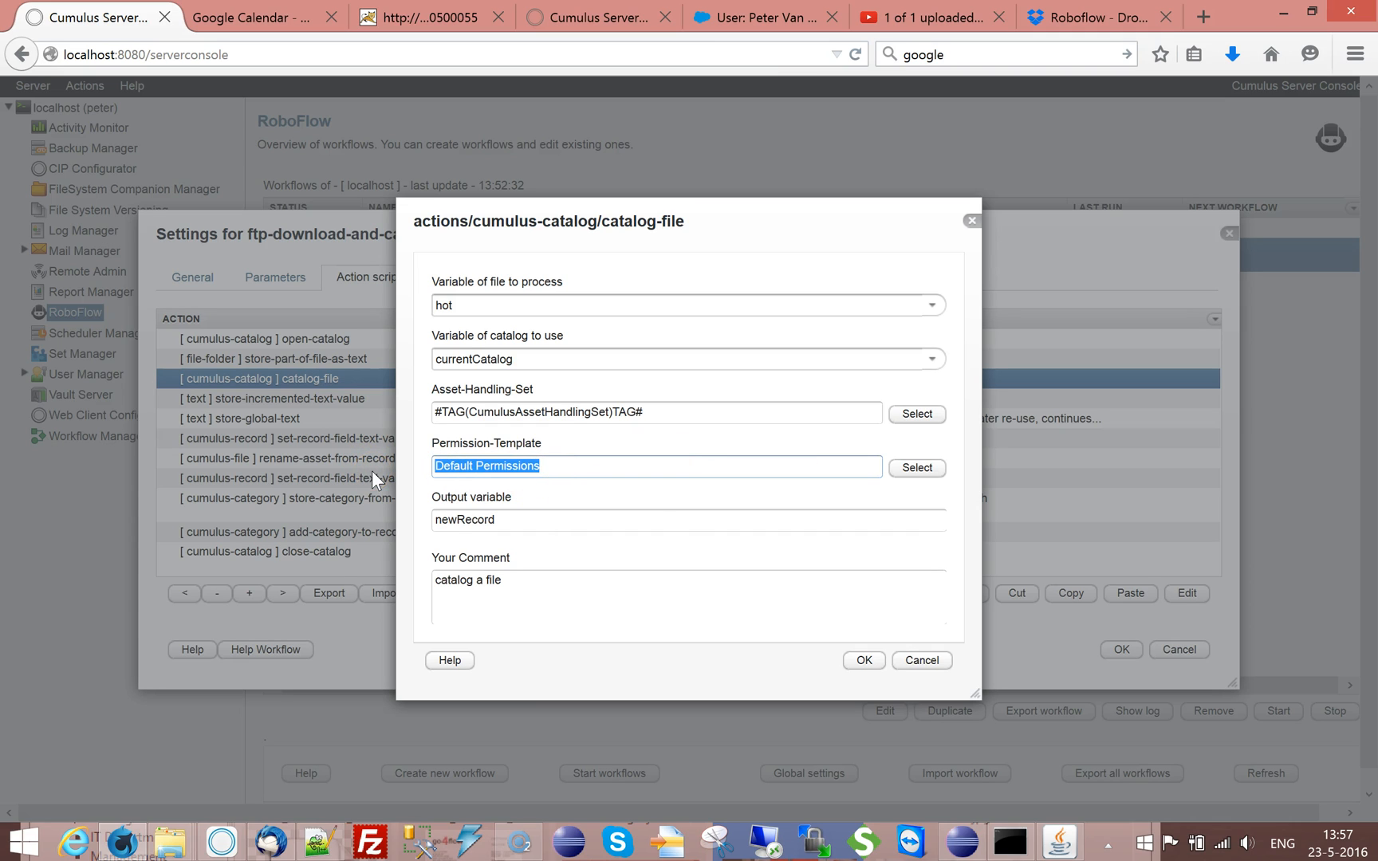
{"action": "type", "text": "##"}
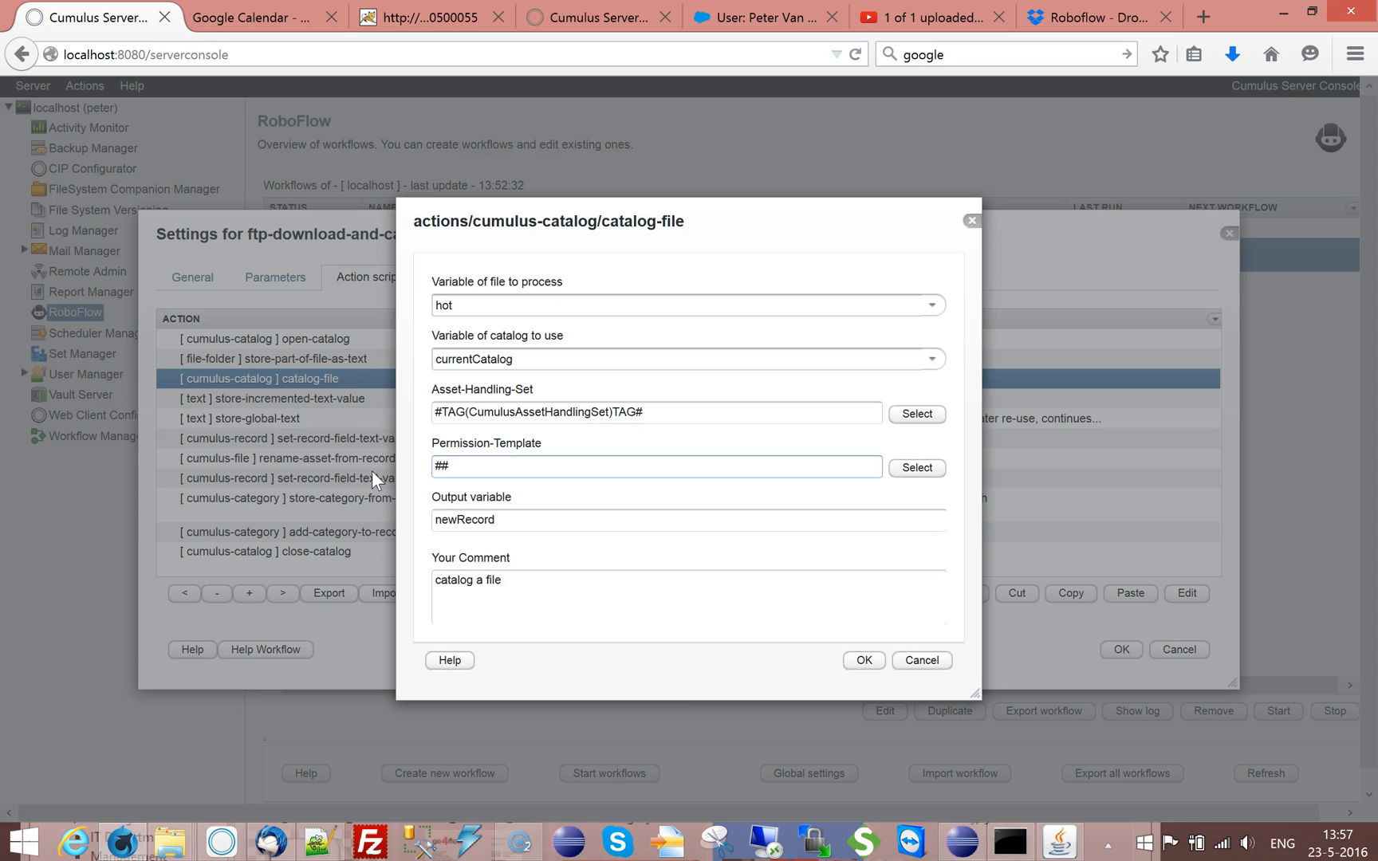
{"action": "left_click", "coordinate": [825, 579]}
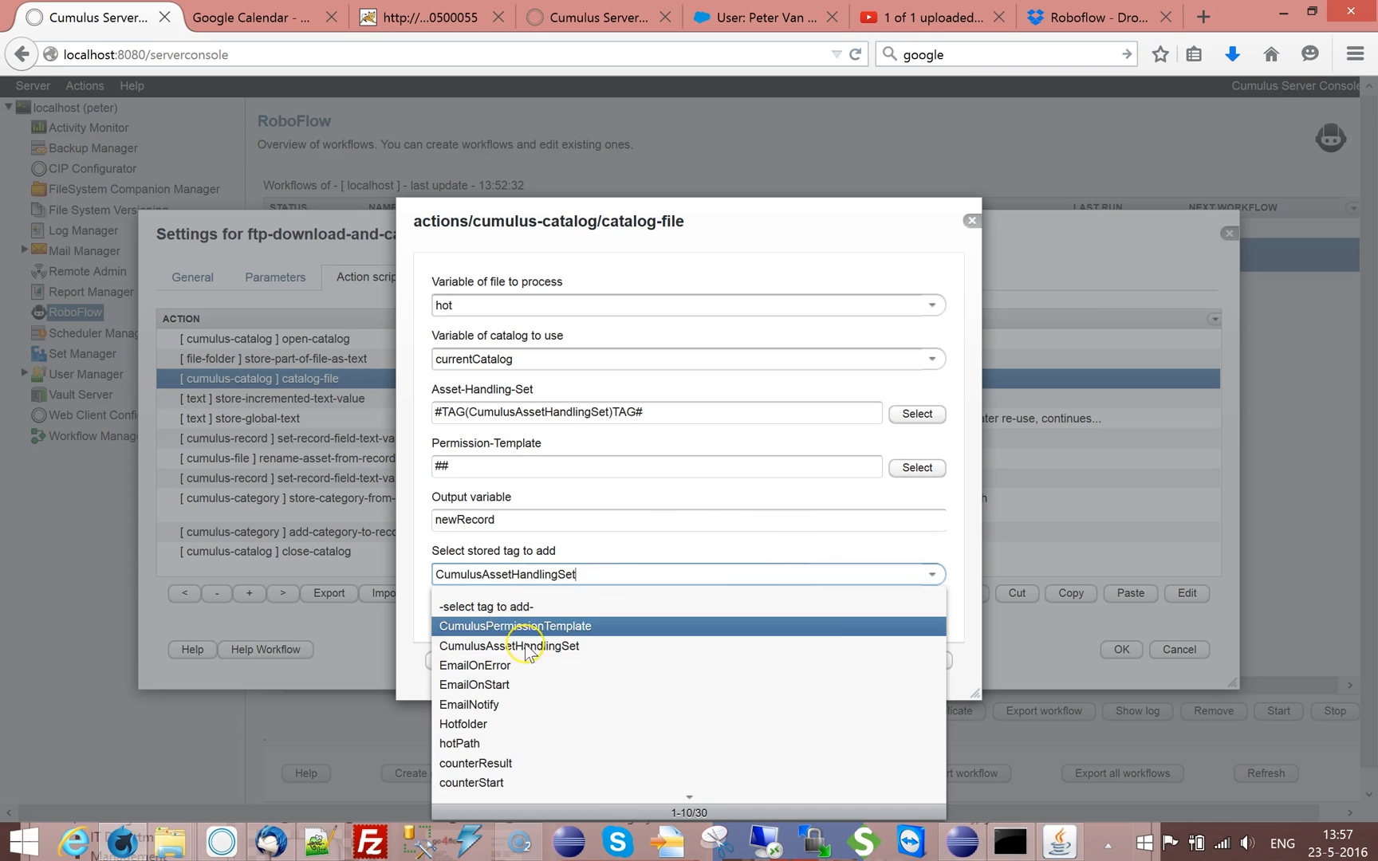
{"action": "left_click", "coordinate": [520, 622]}
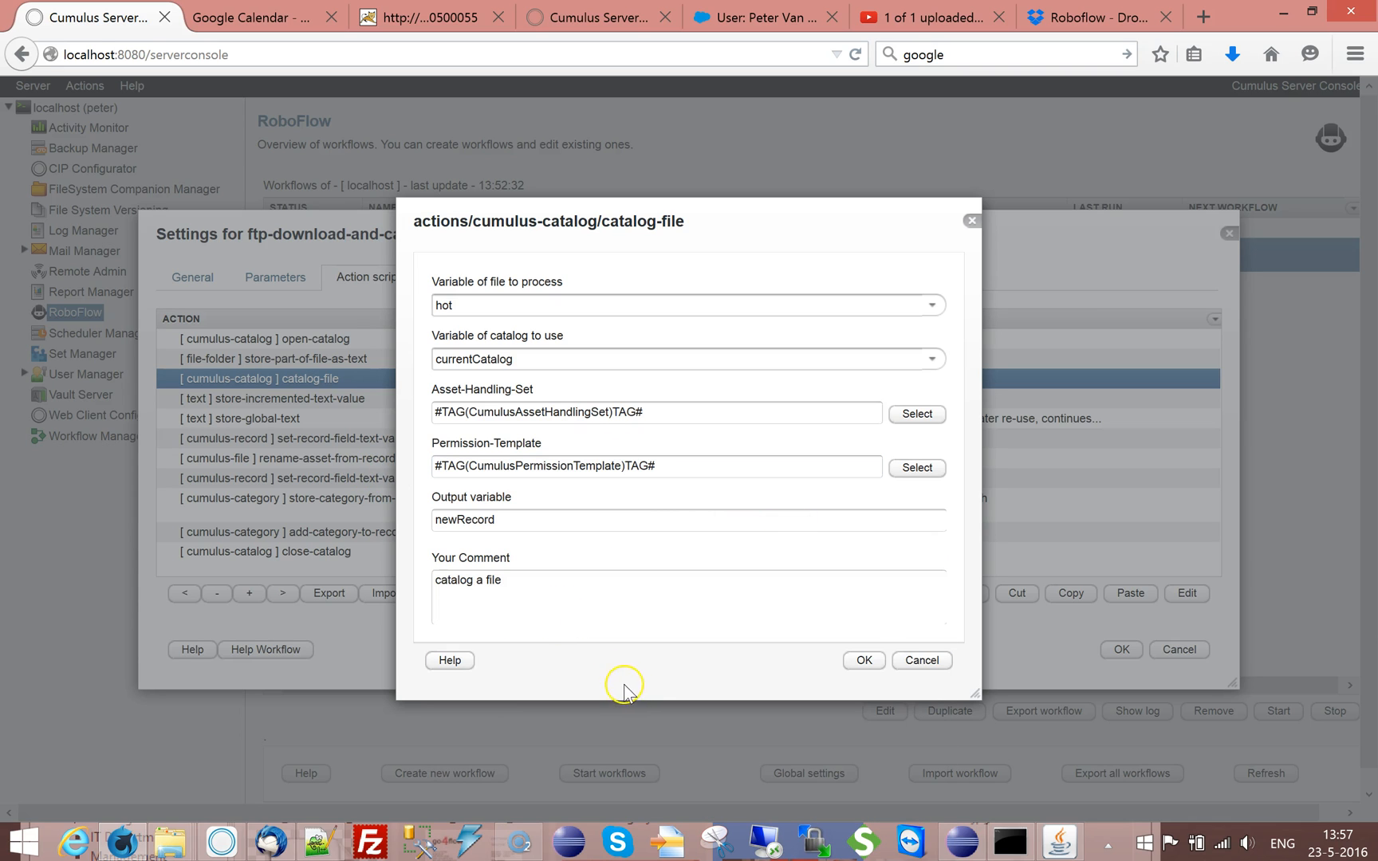
{"action": "left_click", "coordinate": [864, 661]}
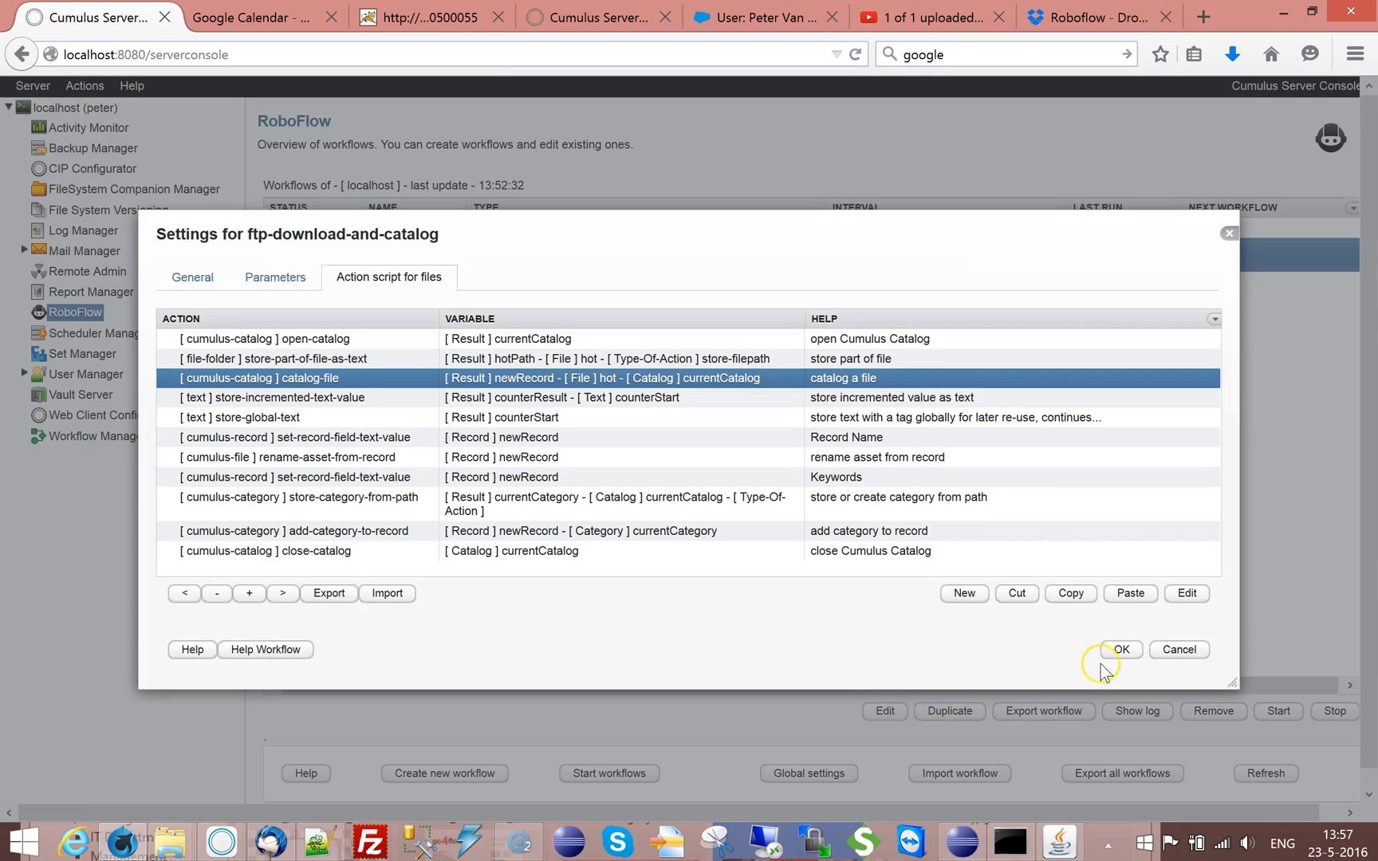
{"action": "key", "text": "Return"}
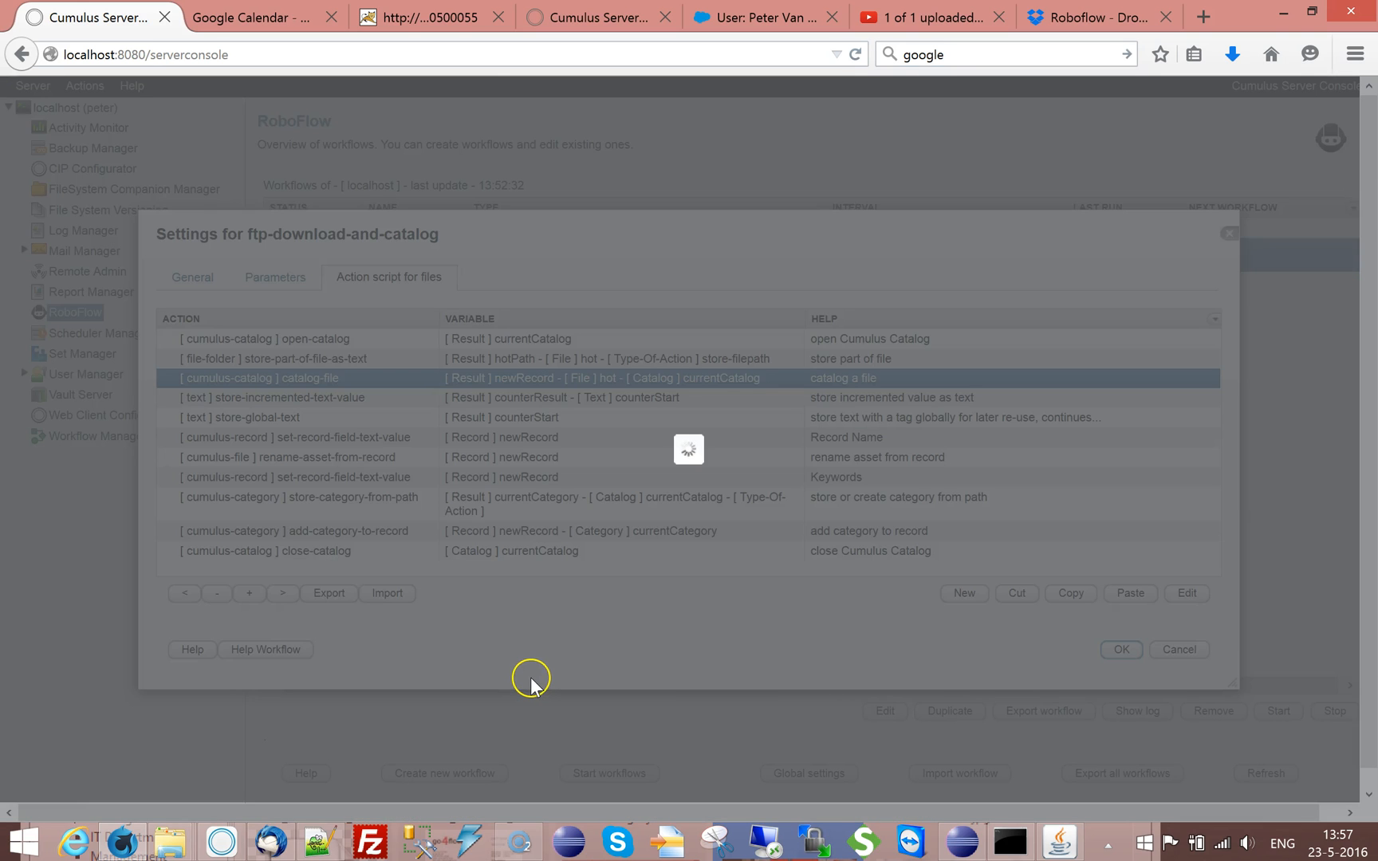
Set the asset handling set in the RoboFlow global settings to Standard and save the settings
{"action": "left_click", "coordinate": [787, 774]}
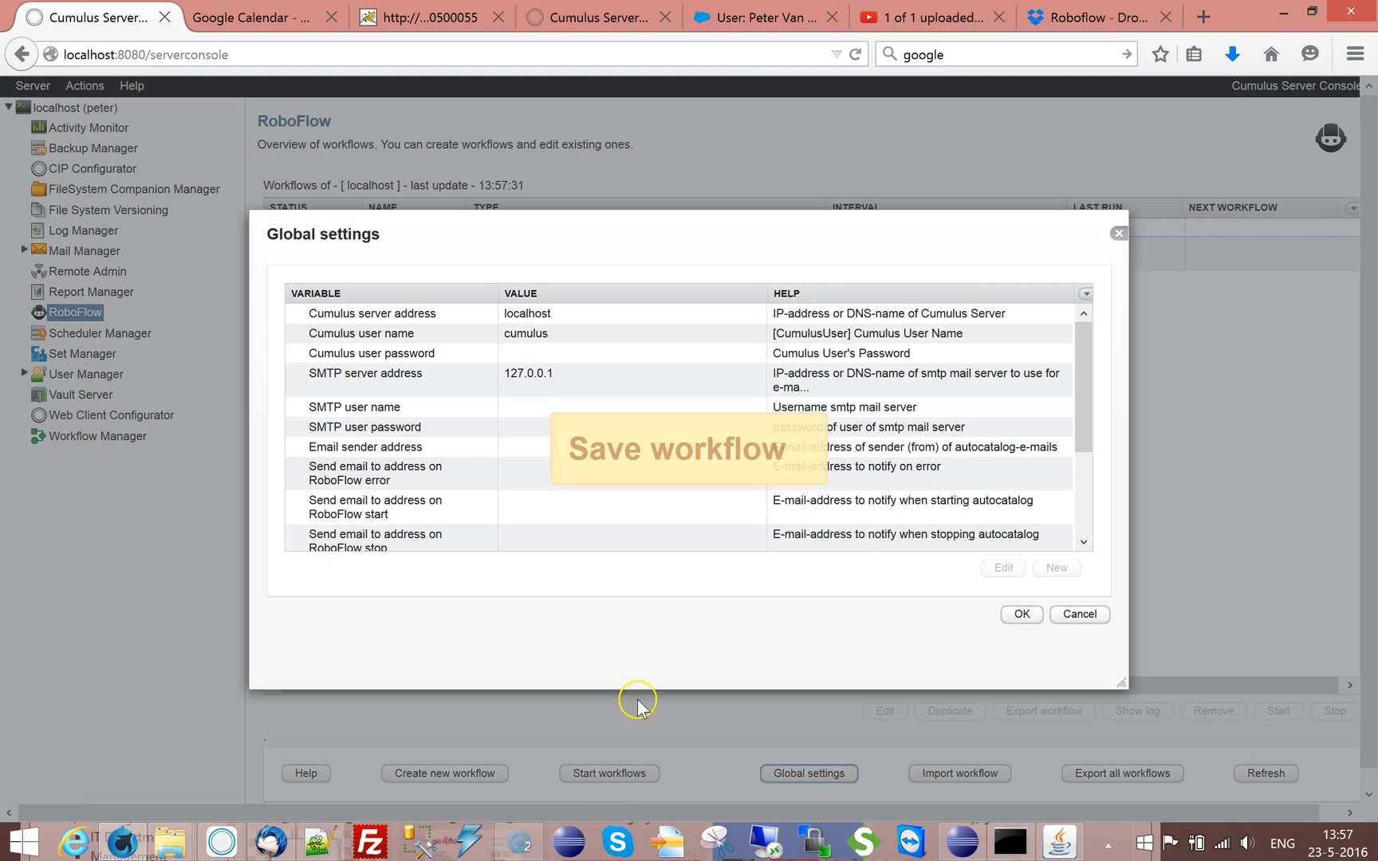
{"action": "scroll", "coordinate": [1084, 392], "scroll_direction": "down", "scroll_amount": 3}
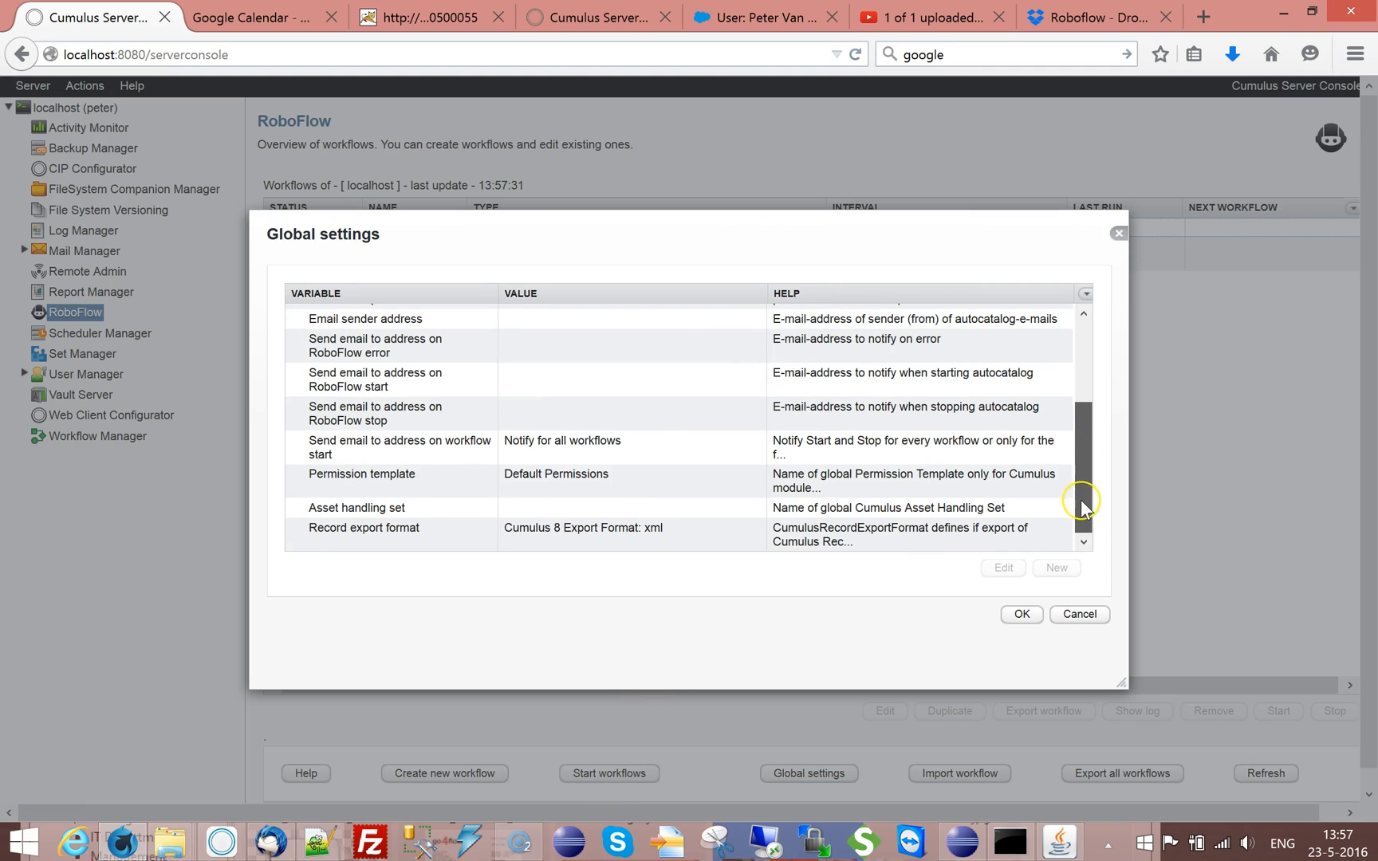
{"action": "left_click", "coordinate": [551, 485]}
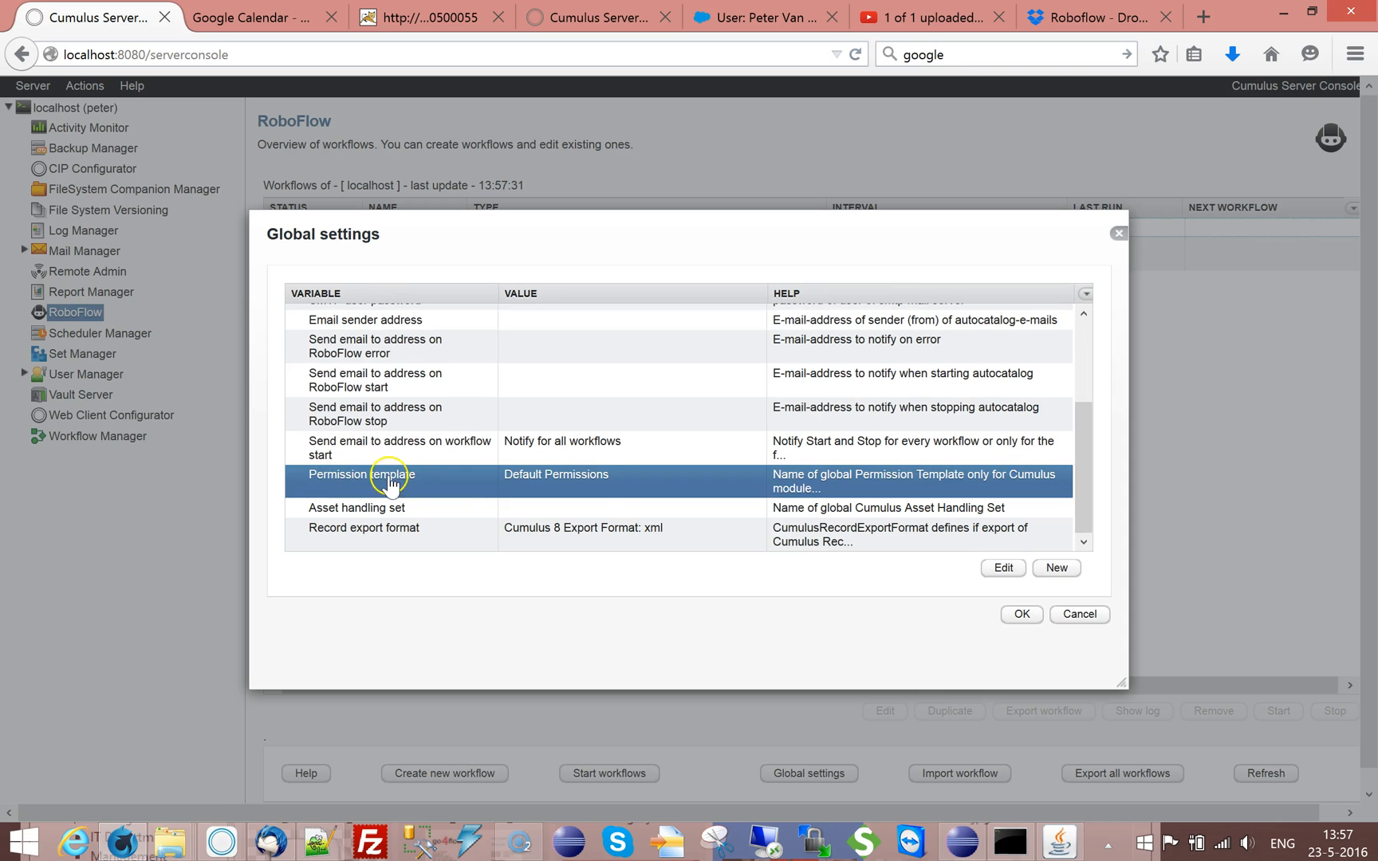
{"action": "double_click", "coordinate": [530, 509]}
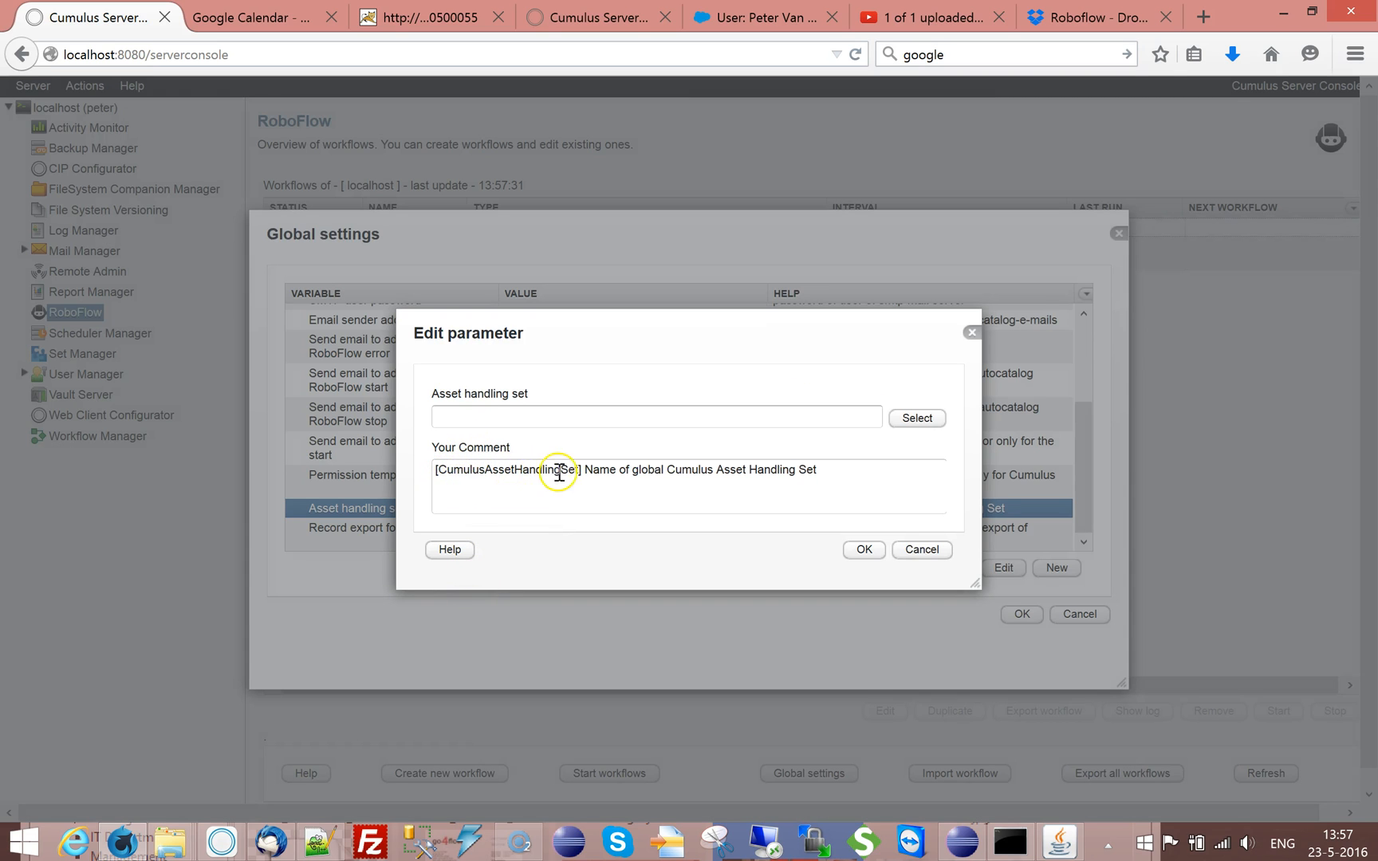
{"action": "left_click", "coordinate": [511, 421]}
{"action": "type", "text": "Standard"}
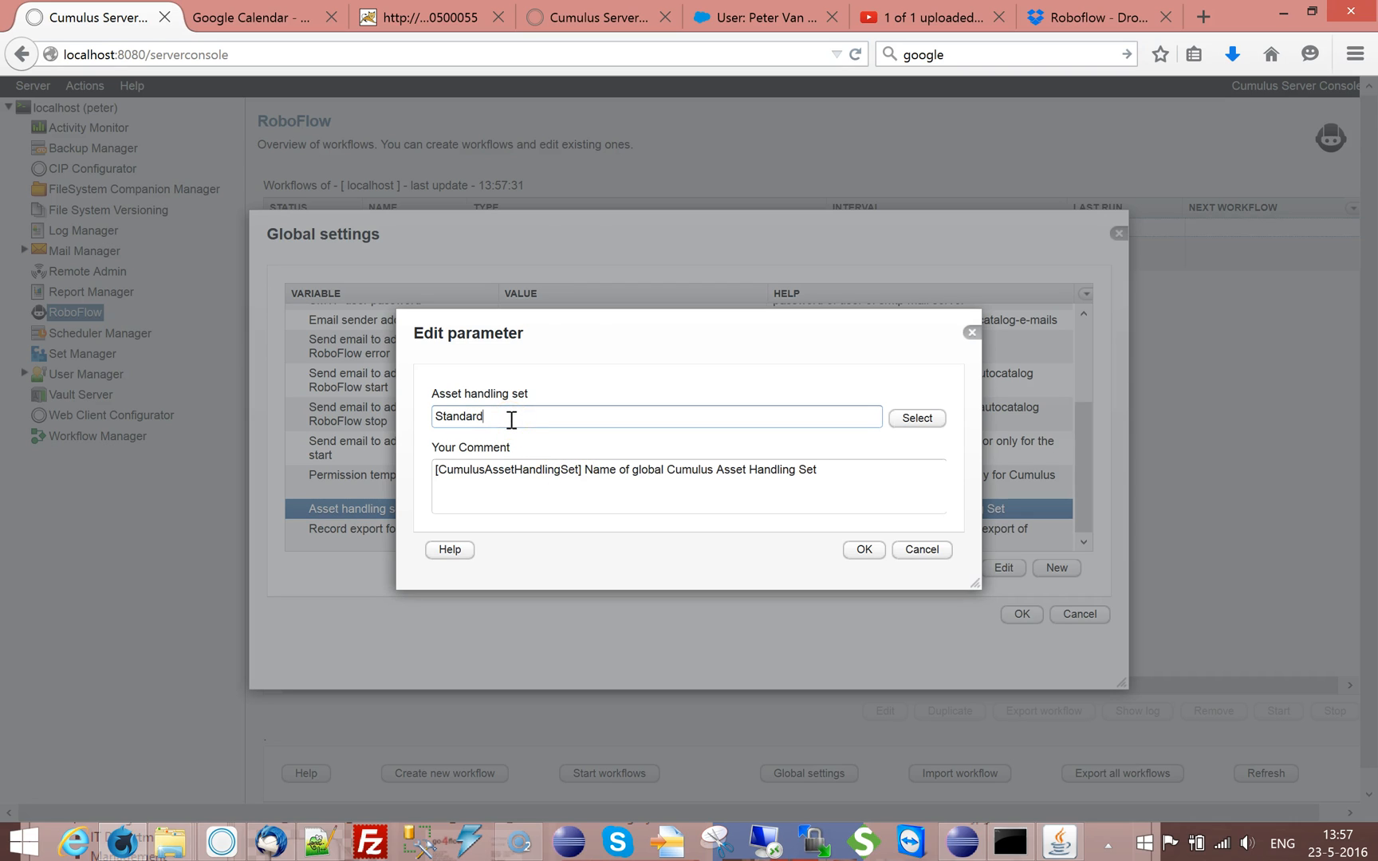
{"action": "left_click", "coordinate": [863, 549]}
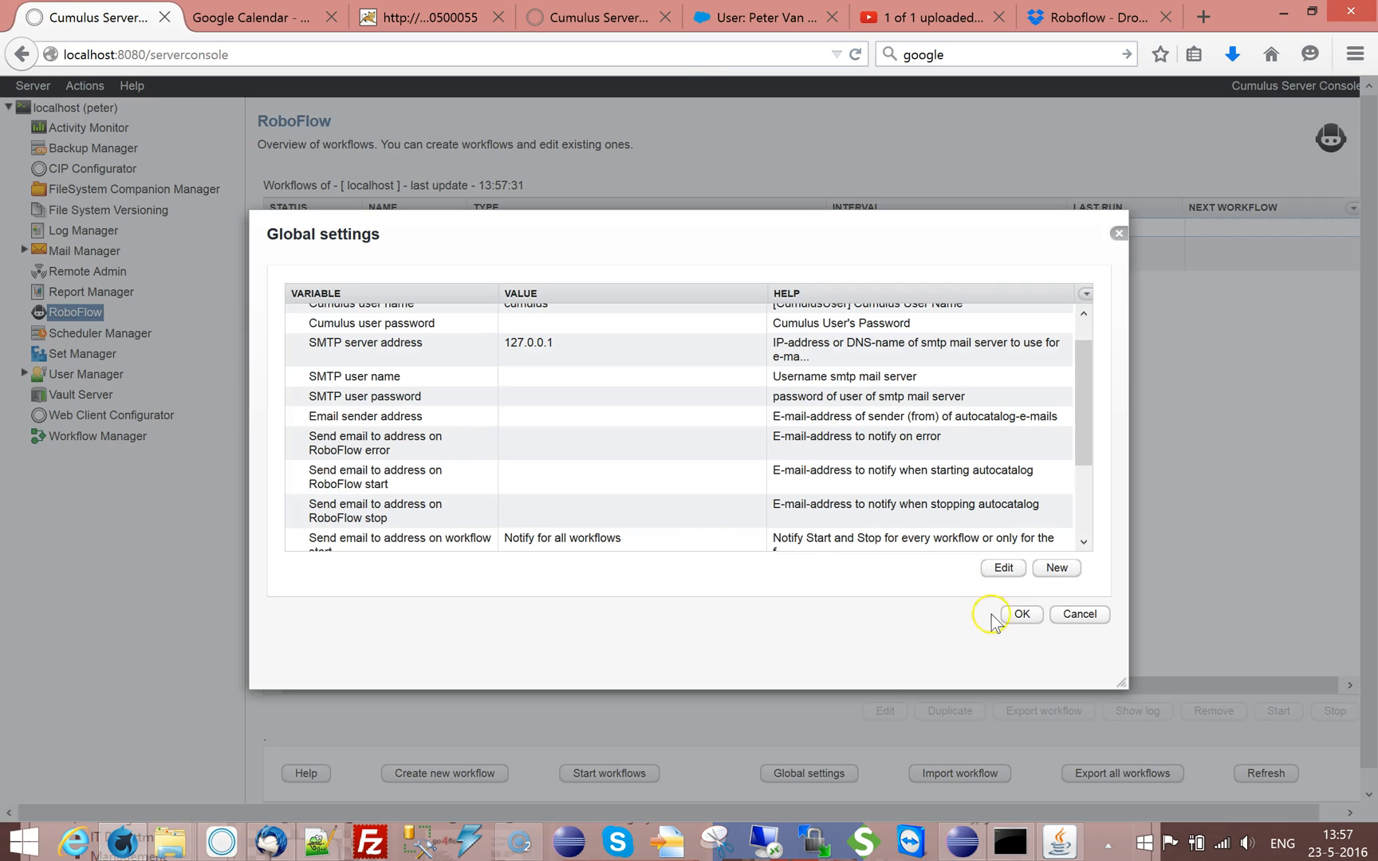
{"action": "left_click", "coordinate": [1020, 618]}
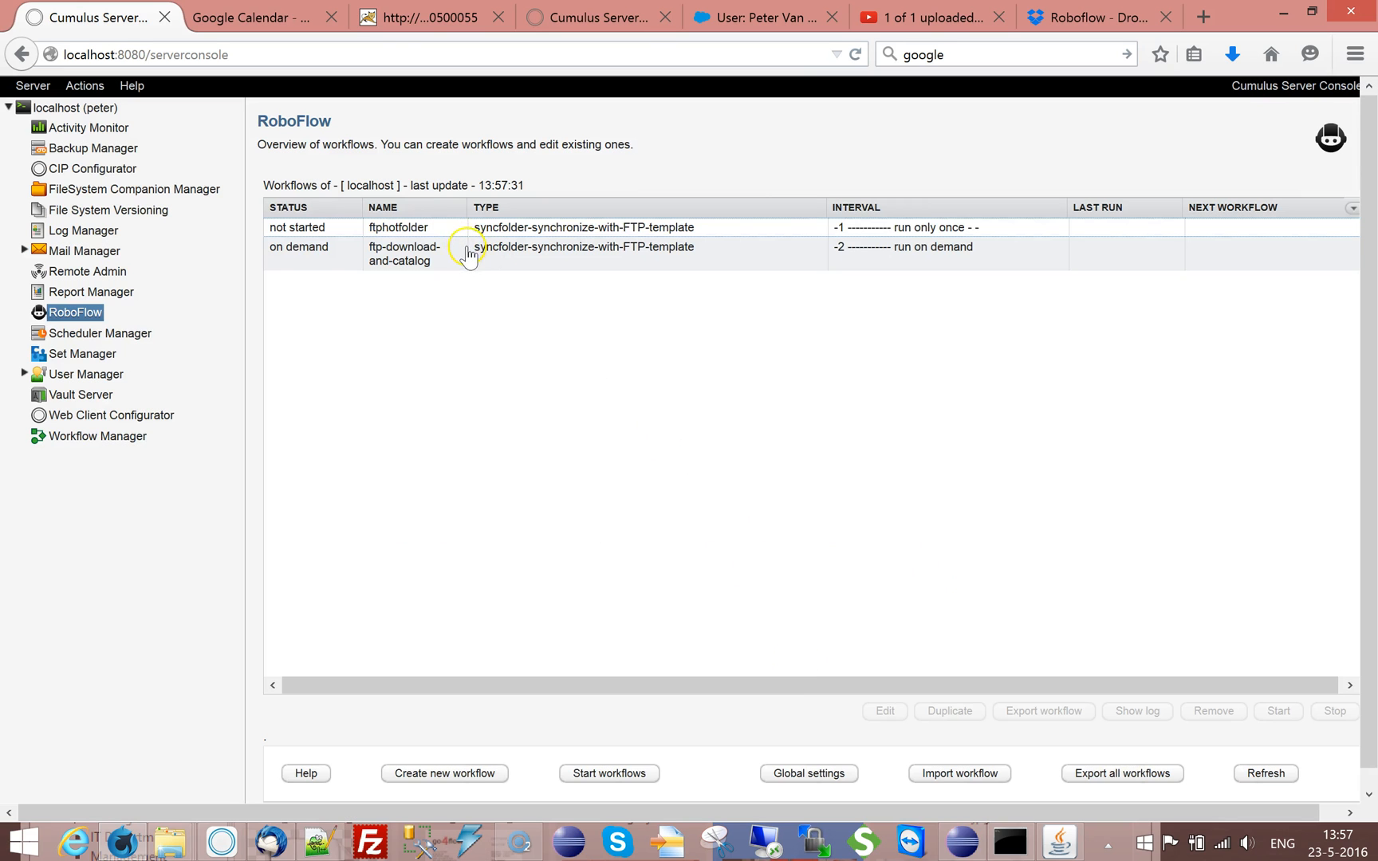
Open the settings of the ftp-download-and-catalog workflow and review its parameters, including the Catalog variable
{"action": "left_click", "coordinate": [438, 260]}
{"action": "double_click", "coordinate": [438, 260]}
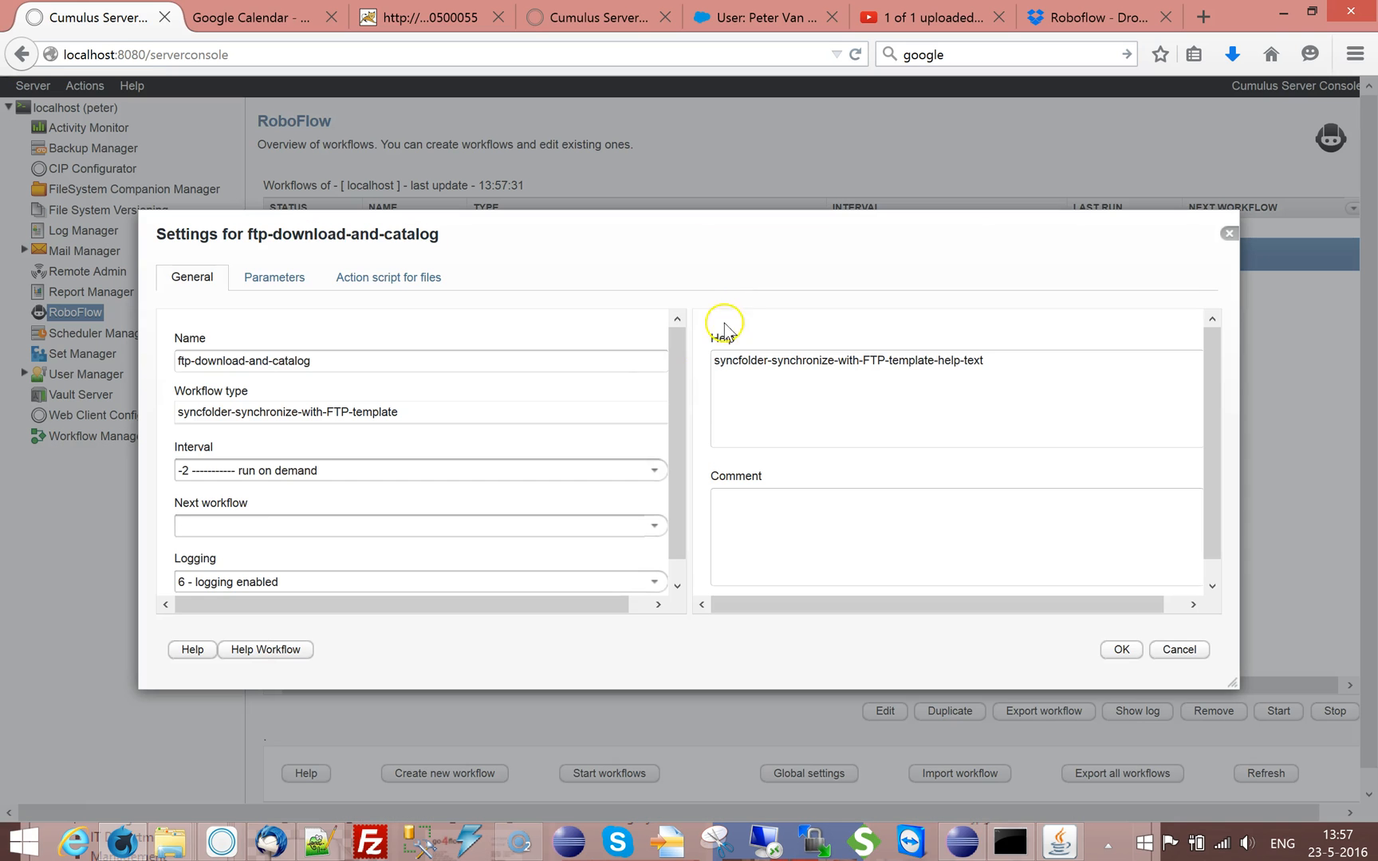
{"action": "left_click", "coordinate": [304, 286]}
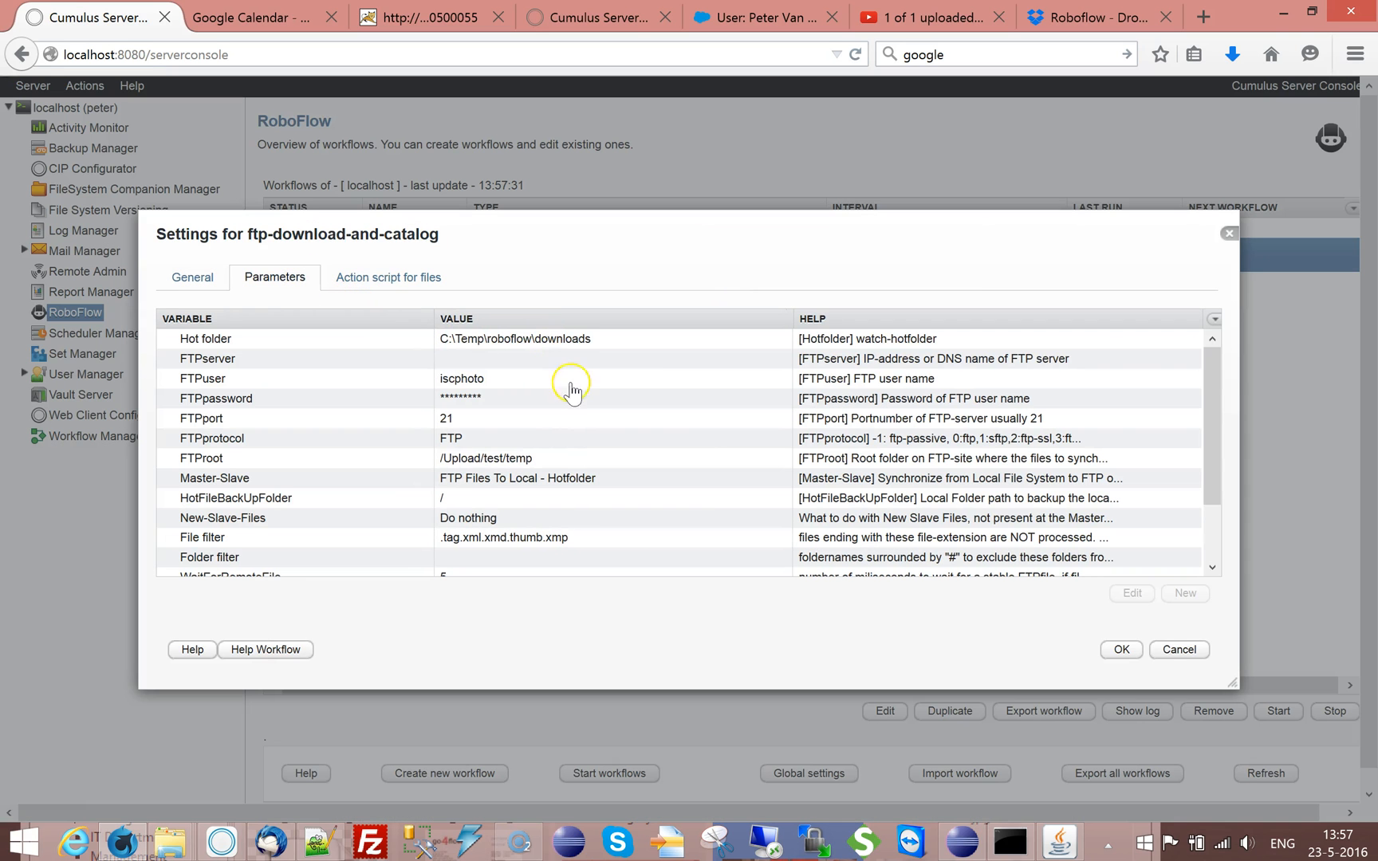
{"action": "scroll", "coordinate": [1210, 403], "scroll_direction": "down", "scroll_amount": 2}
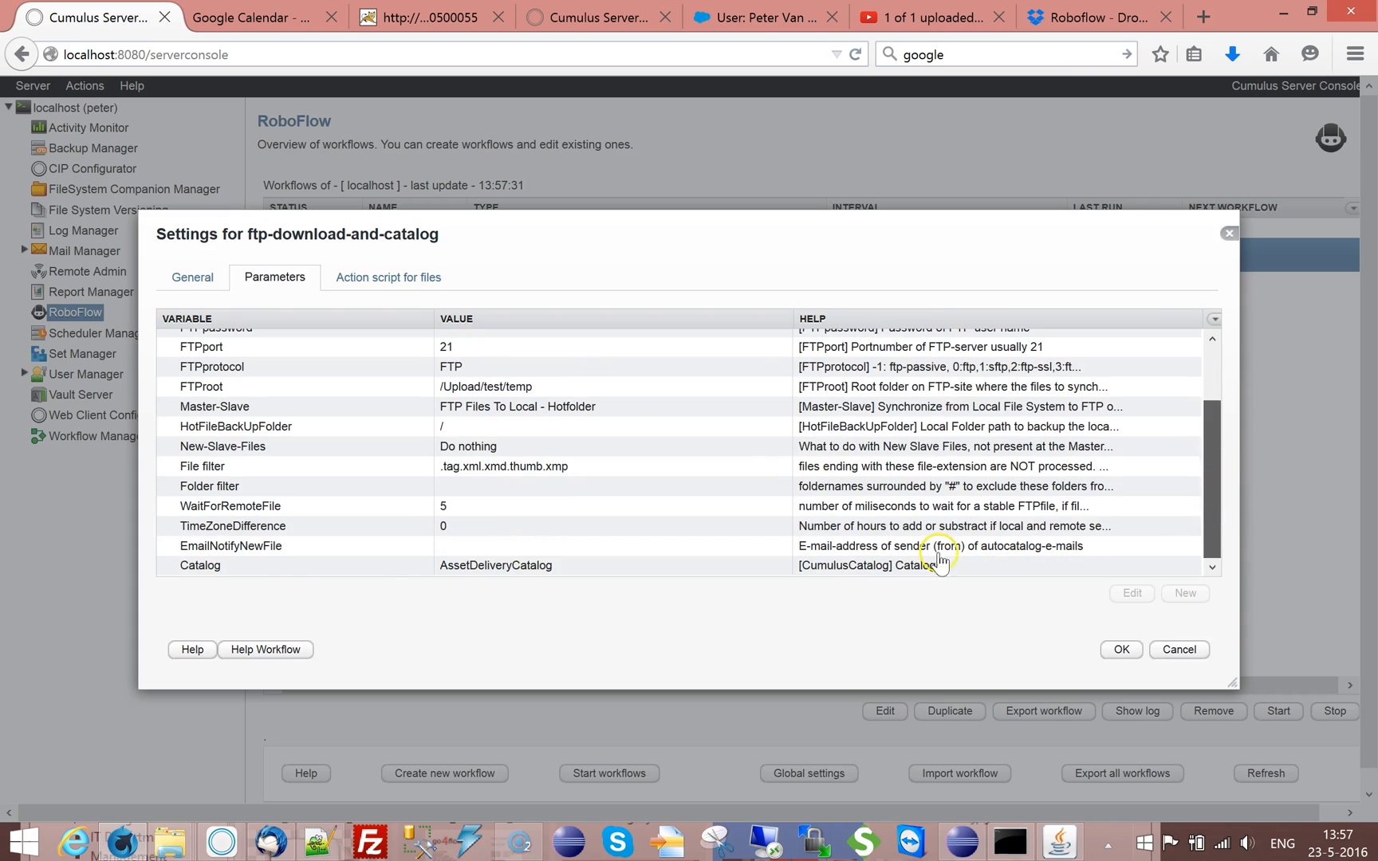
{"action": "left_click", "coordinate": [275, 568]}
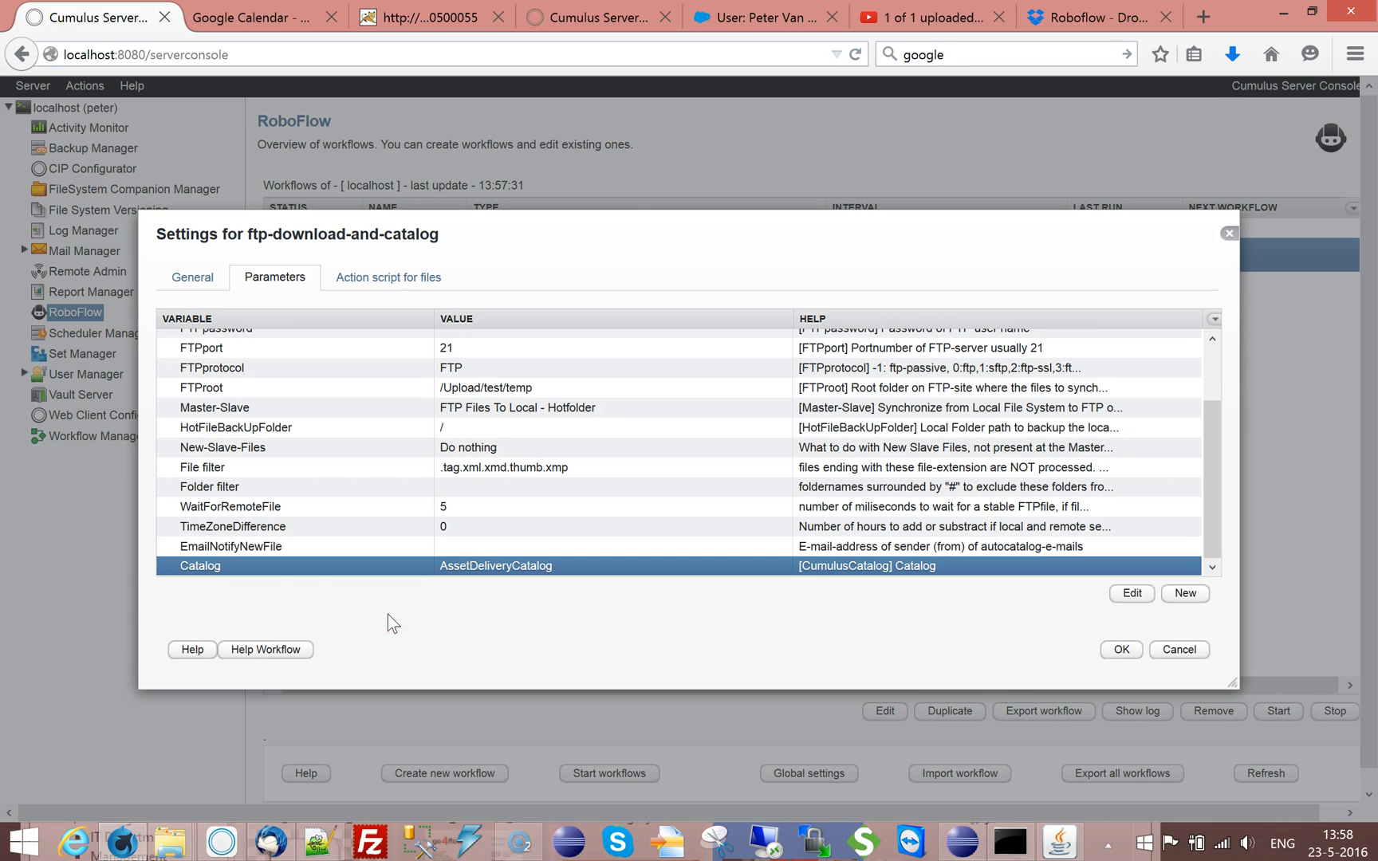
Review the file action script and check the catalog-file action's asset handling and permission template tags
{"action": "left_click", "coordinate": [412, 281]}
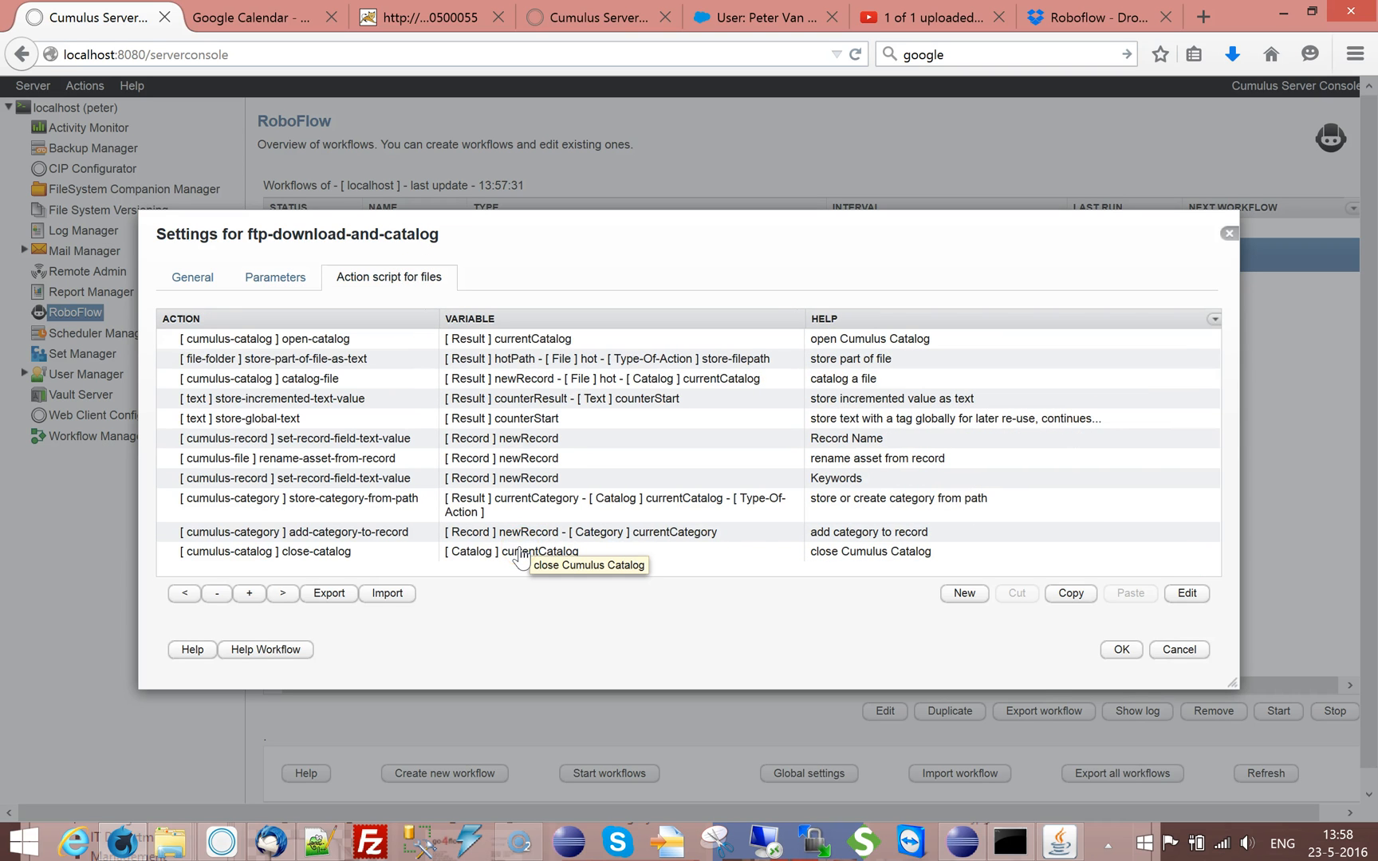
{"action": "left_click", "coordinate": [510, 359]}
{"action": "double_click", "coordinate": [506, 377]}
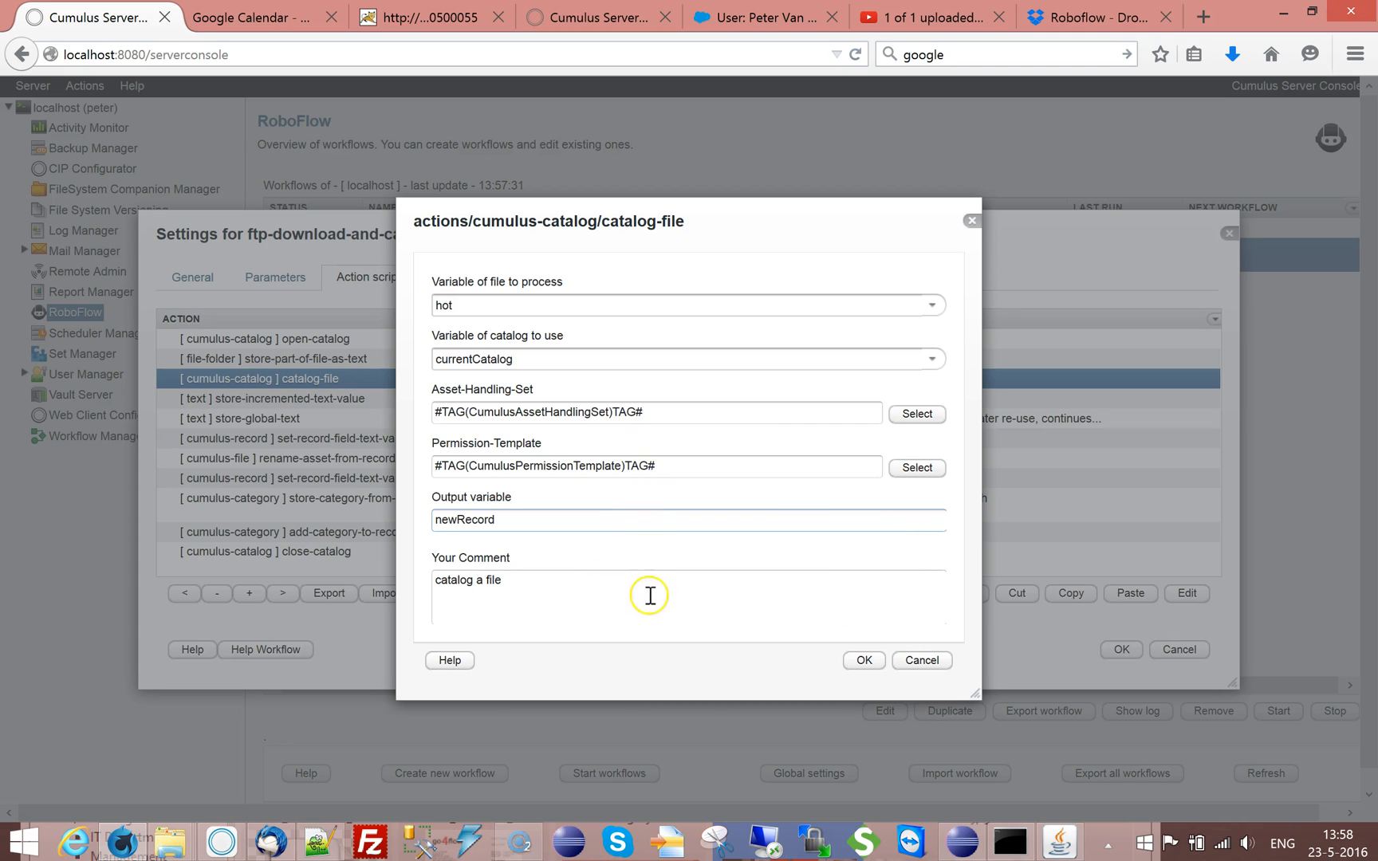
{"action": "left_click", "coordinate": [855, 660]}
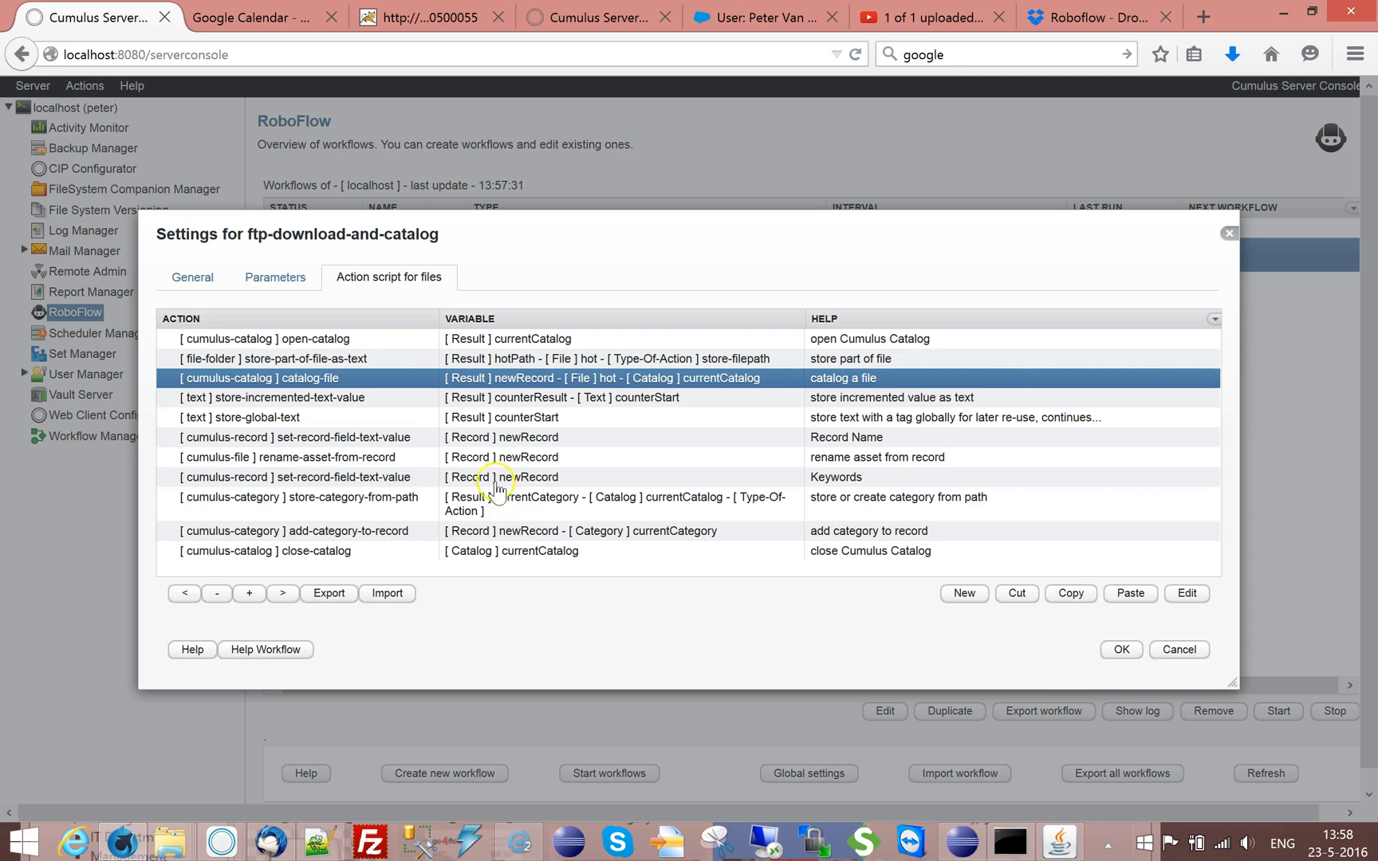
Check the record variable and new file name pattern of the rename-asset-from-record action
{"action": "left_click", "coordinate": [330, 401]}
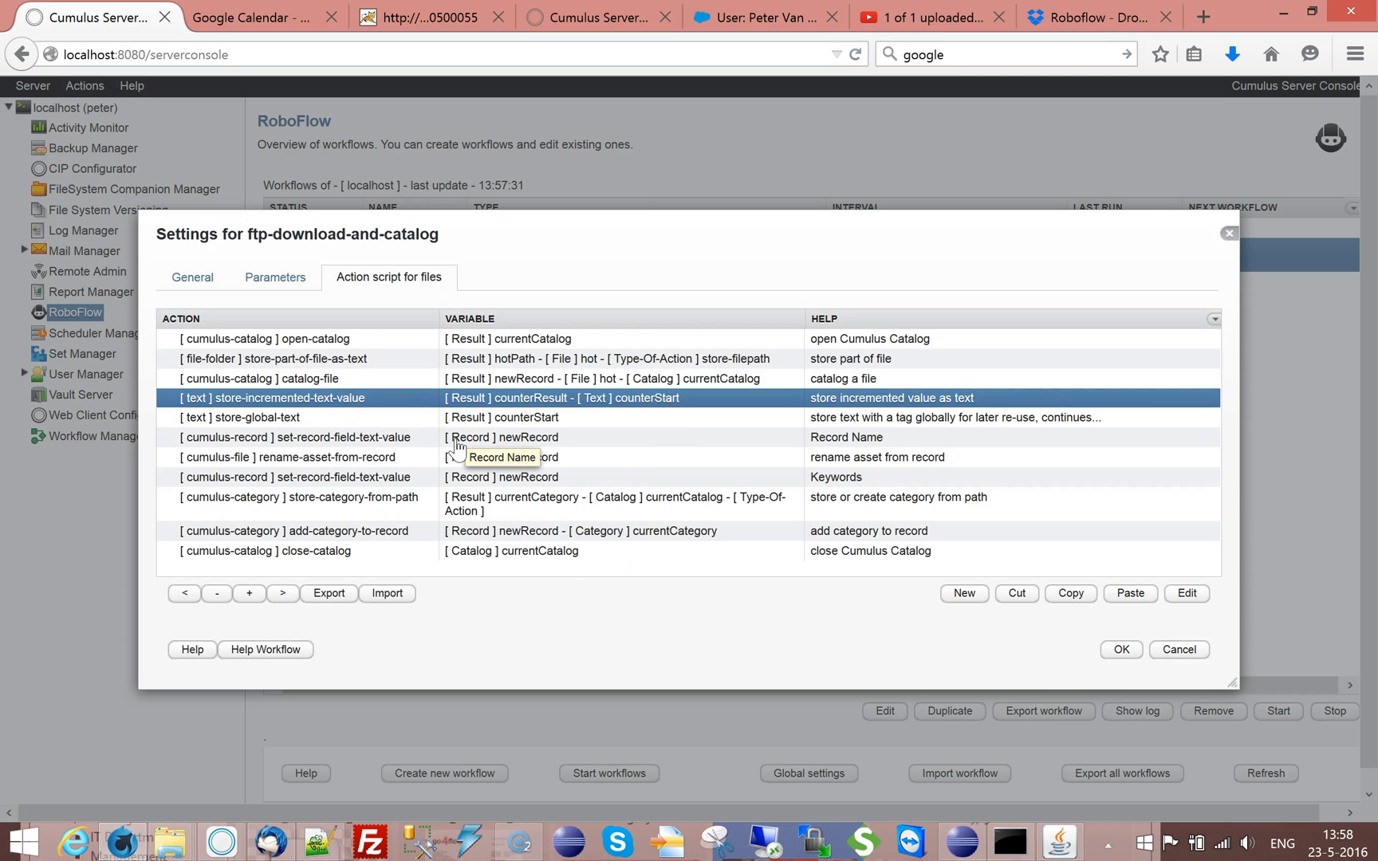
{"action": "left_click", "coordinate": [296, 461]}
{"action": "double_click", "coordinate": [295, 462]}
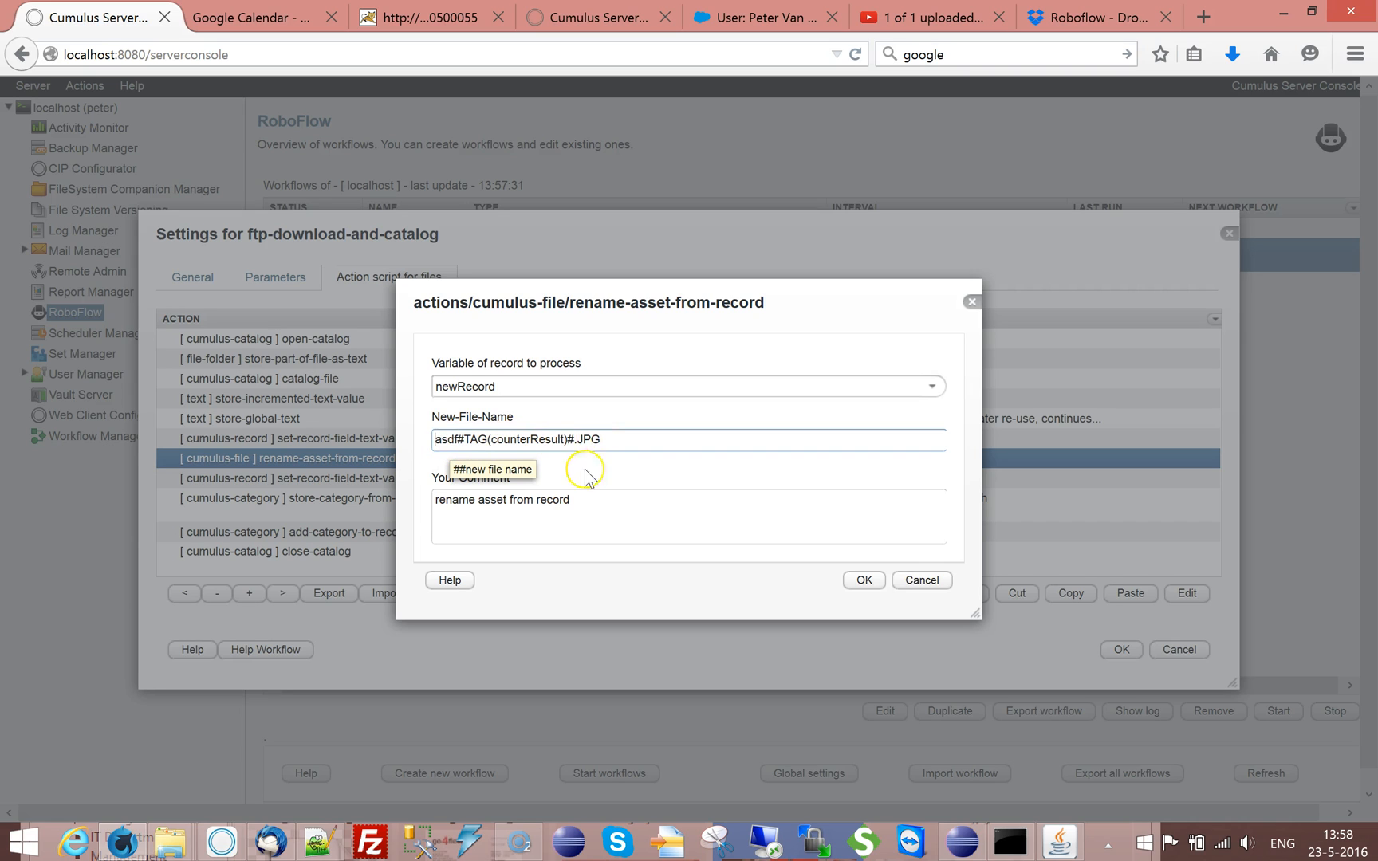
{"action": "left_click", "coordinate": [924, 582]}
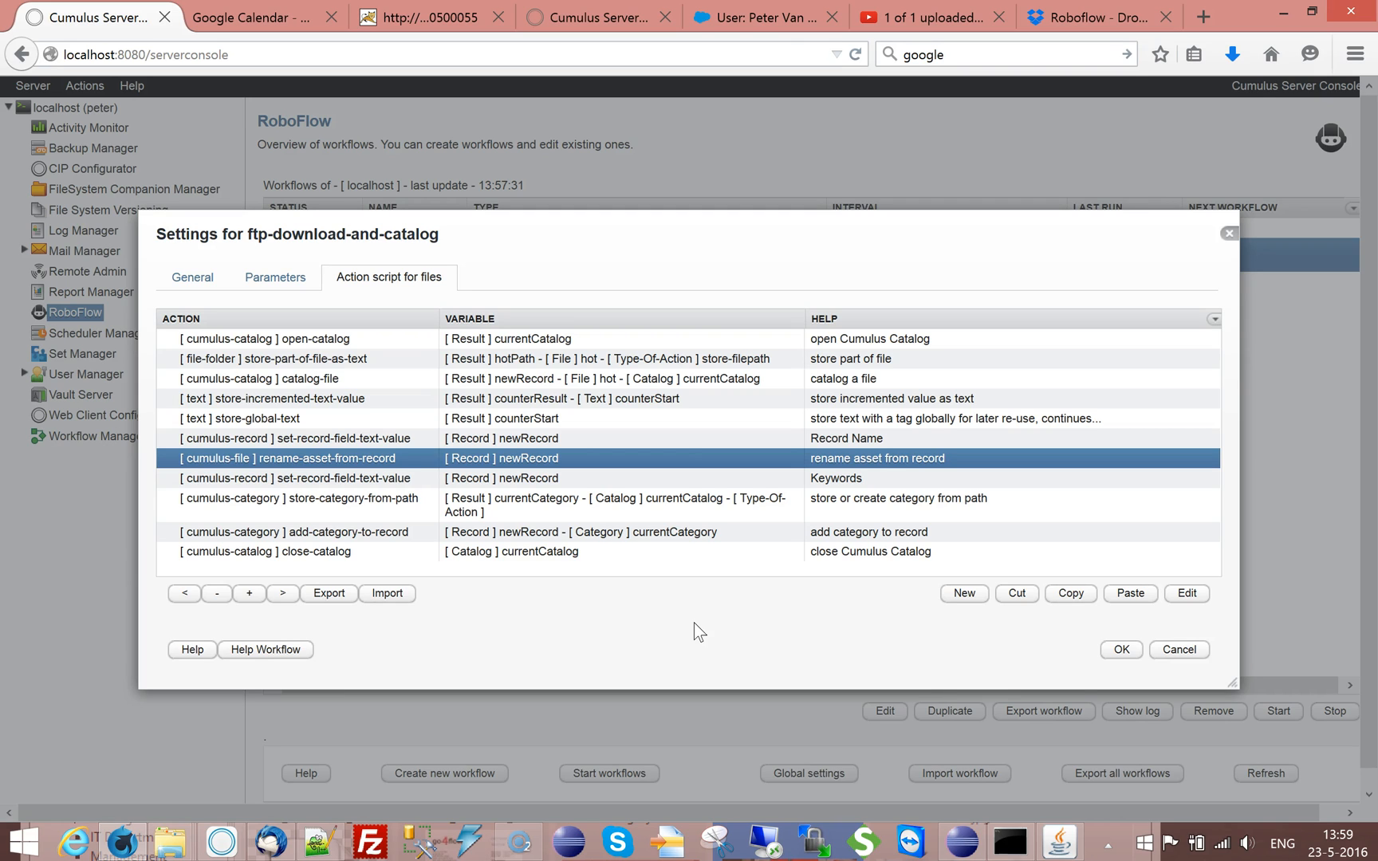
{"action": "left_click", "coordinate": [618, 627]}
Check the text variable, added value, result format and output variable of the store-incremented-text-value action
{"action": "left_click", "coordinate": [331, 378]}
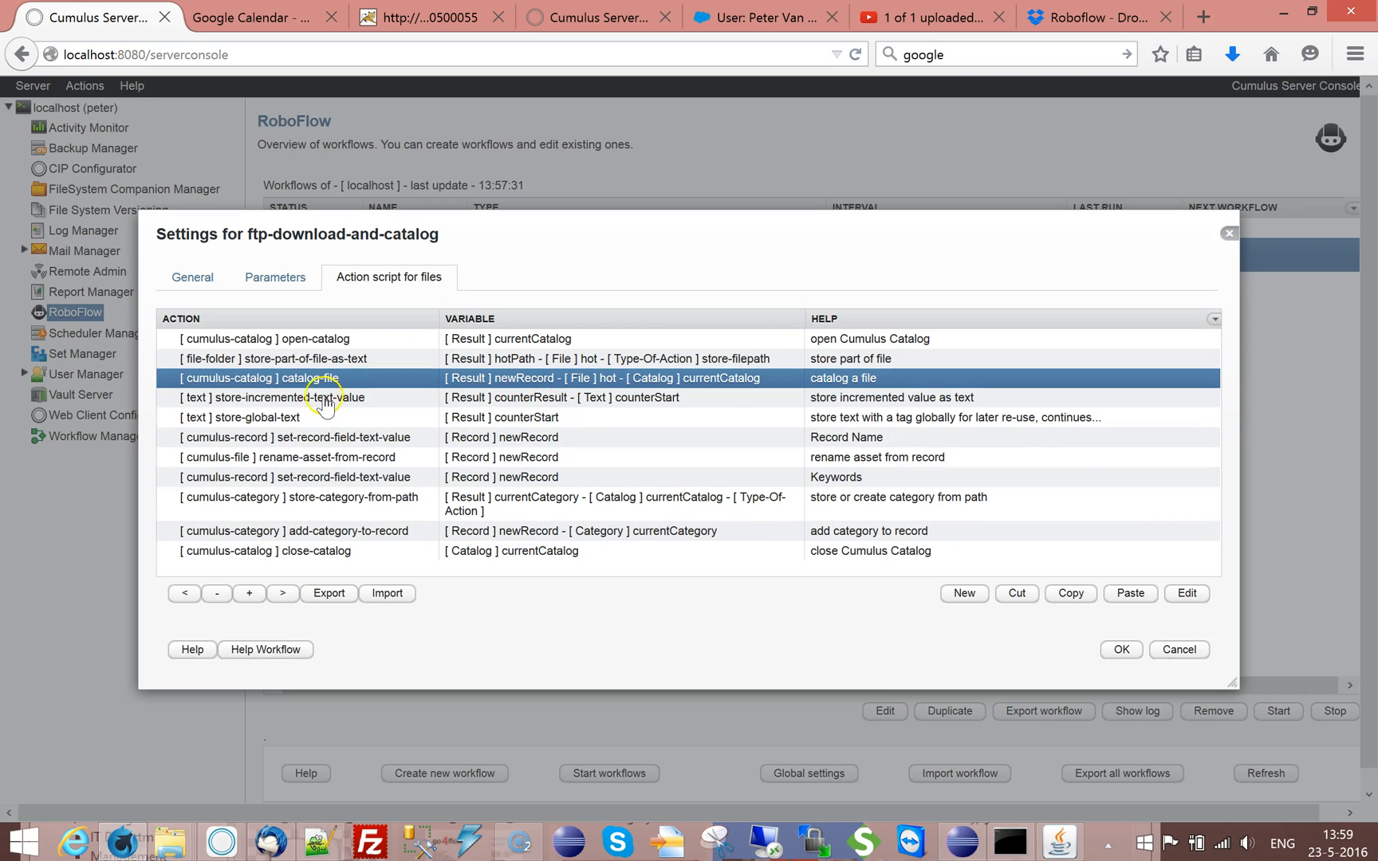
{"action": "left_click", "coordinate": [299, 402]}
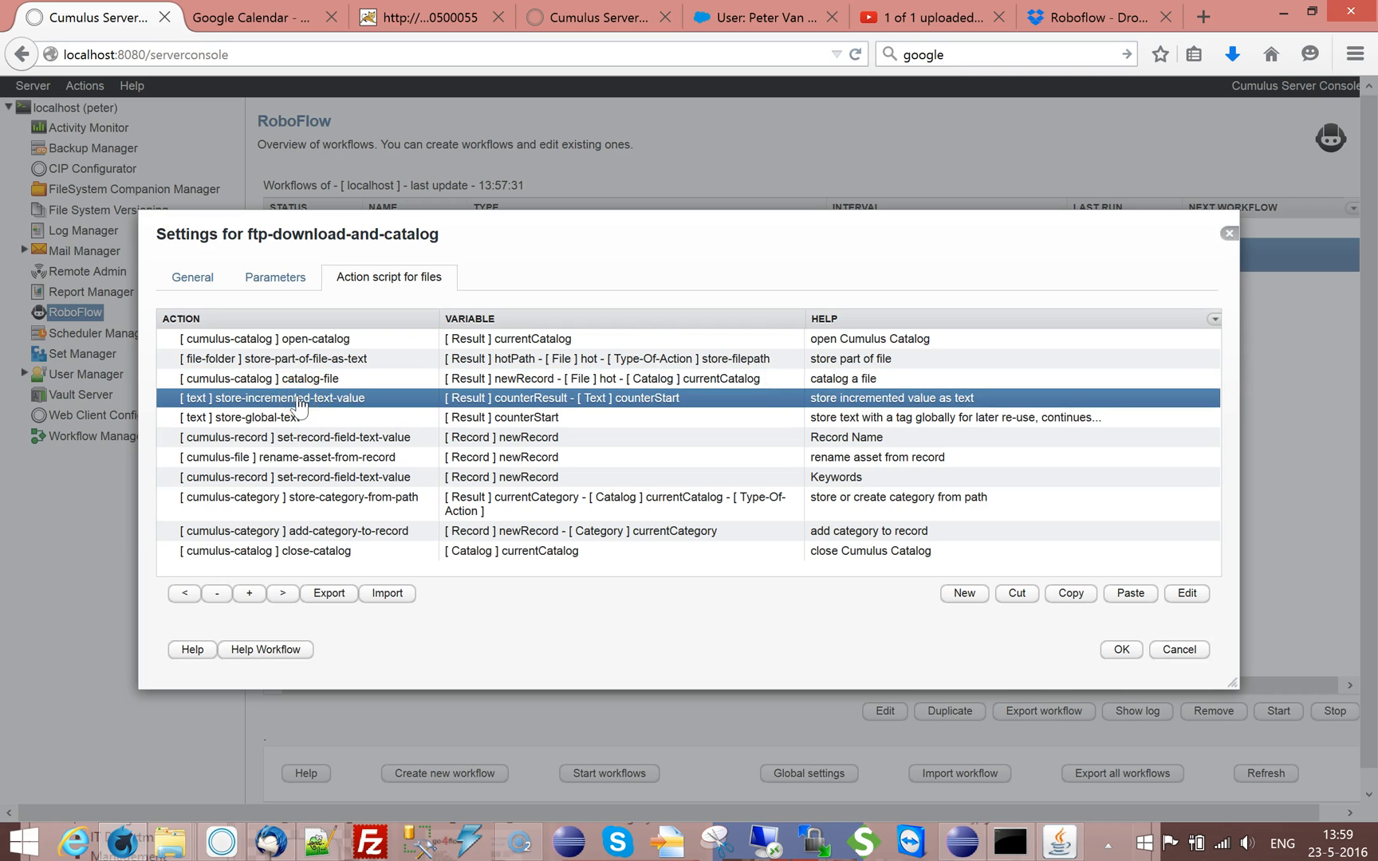
{"action": "left_click", "coordinate": [286, 405]}
{"action": "double_click", "coordinate": [286, 405]}
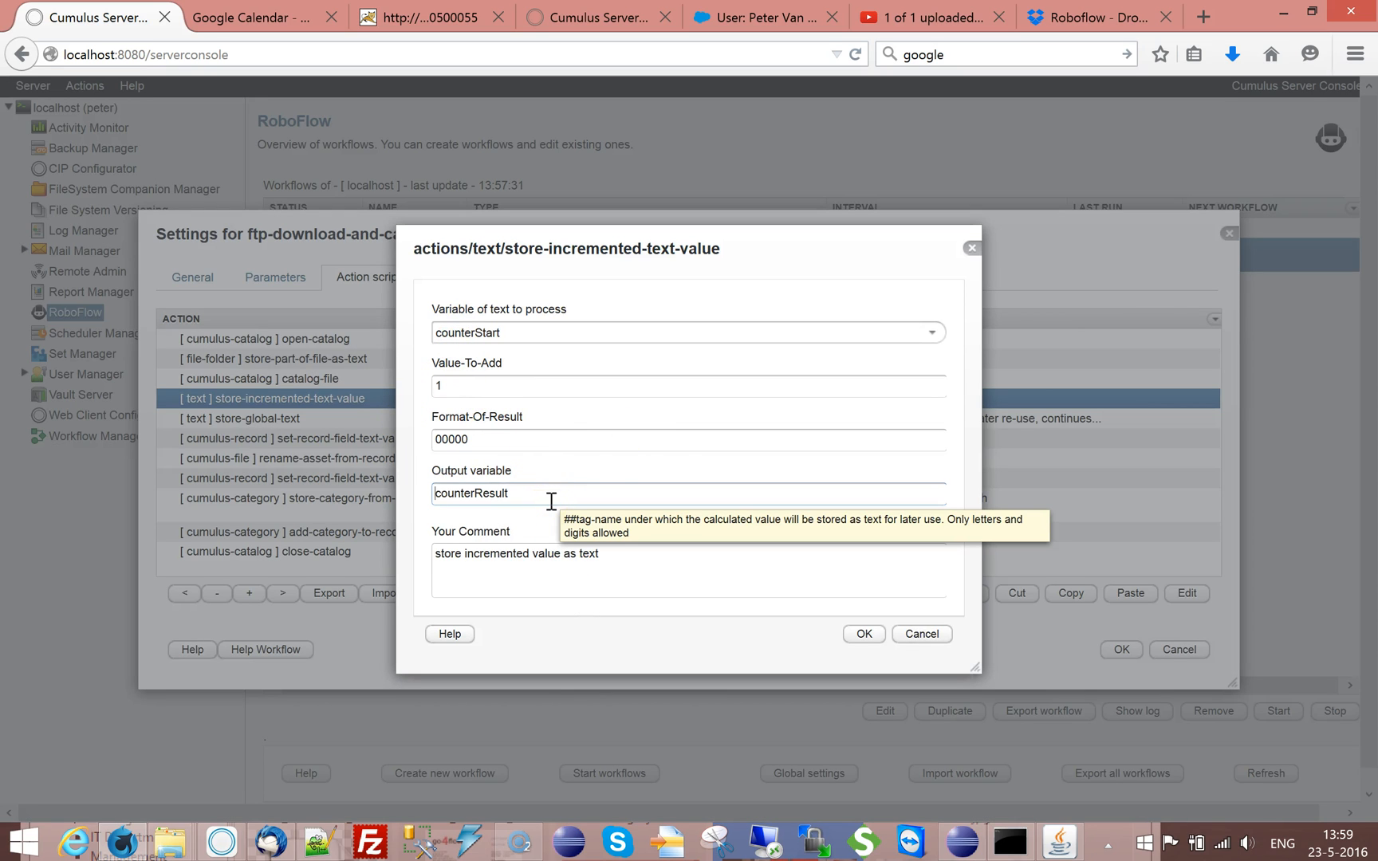
{"action": "left_click", "coordinate": [923, 633]}
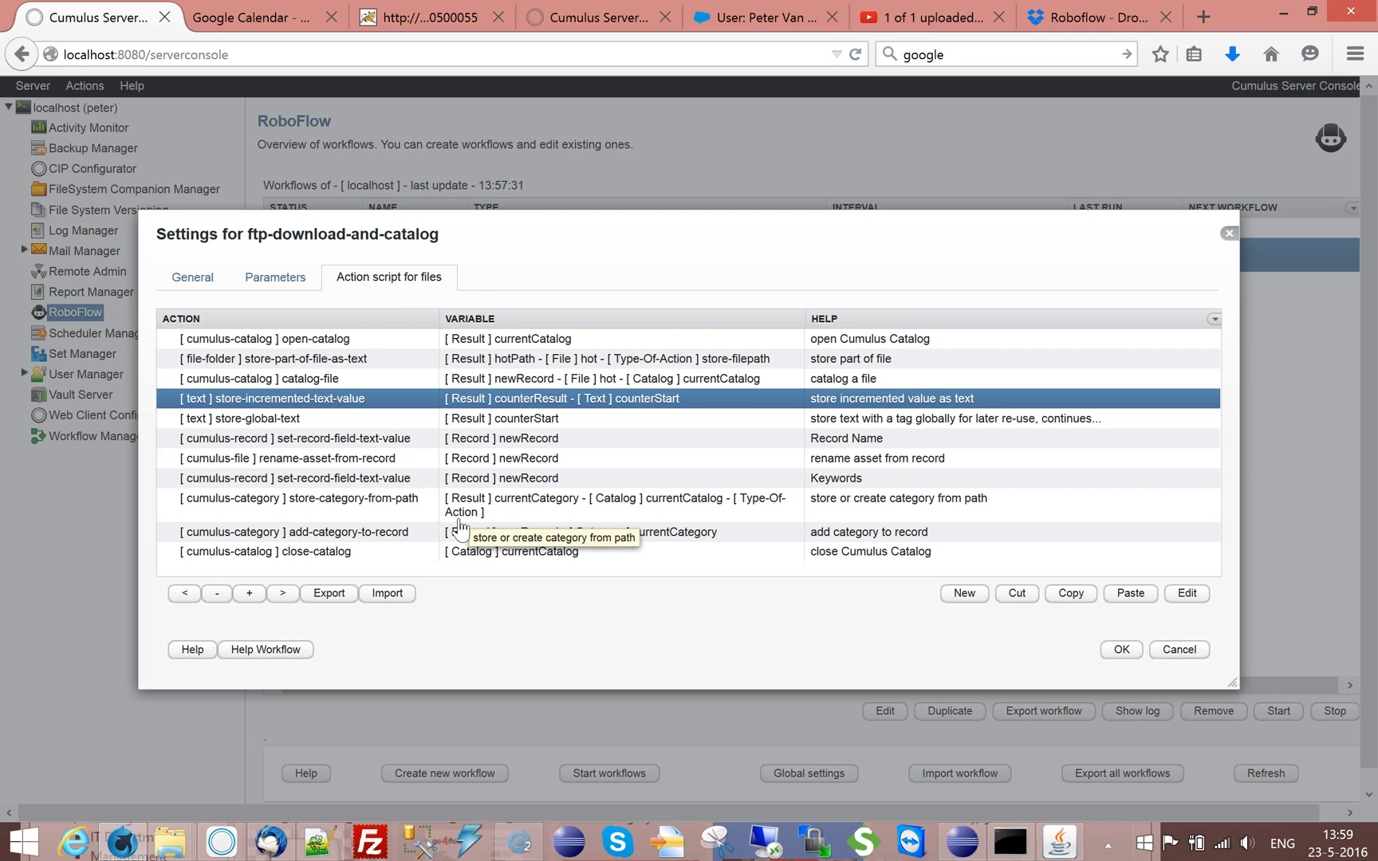
Insert an increment-counter-file action from the file-folder category directly after the catalog-file action
{"action": "left_click", "coordinate": [323, 380]}
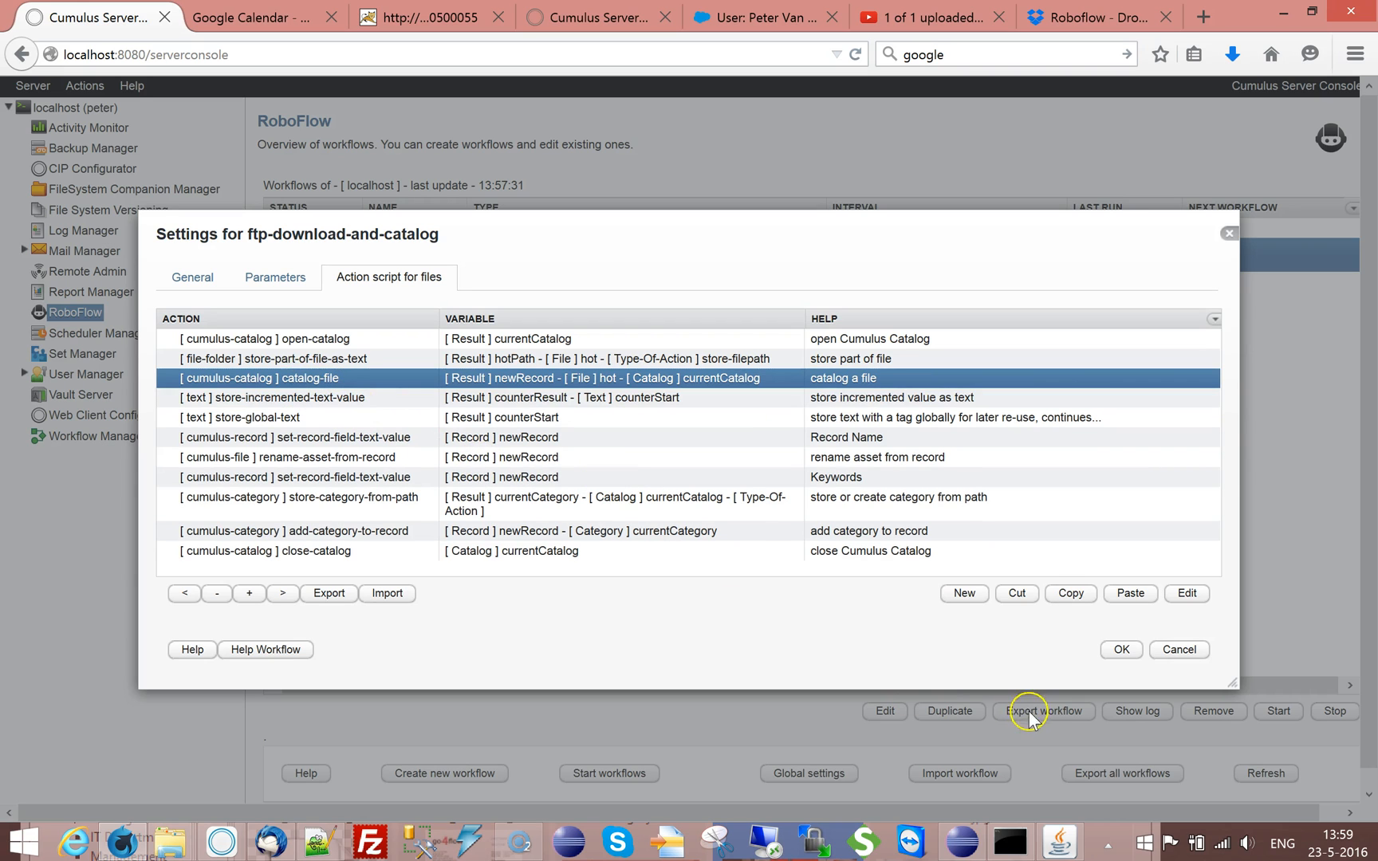
{"action": "left_click", "coordinate": [967, 594]}
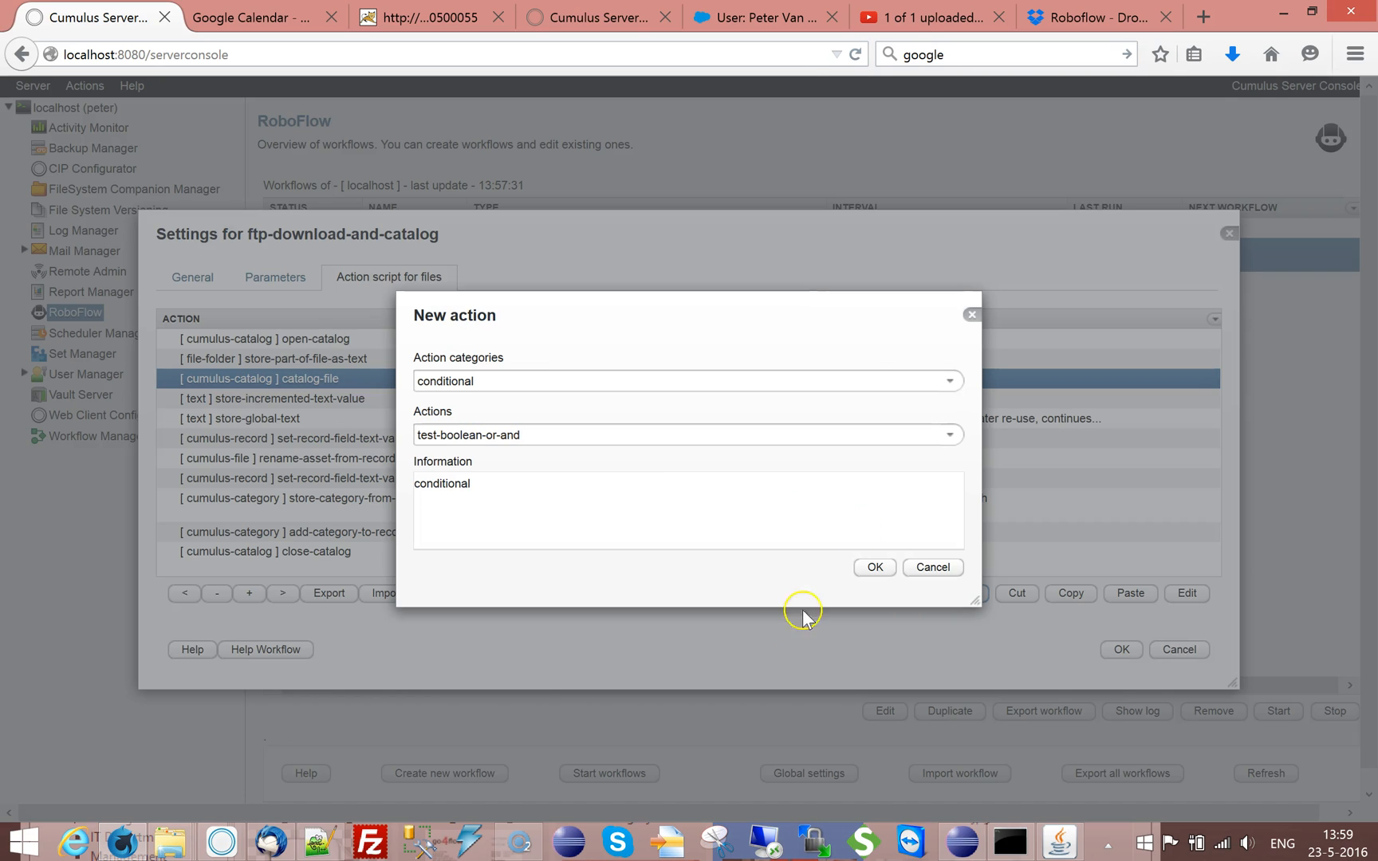
{"action": "left_click", "coordinate": [951, 381]}
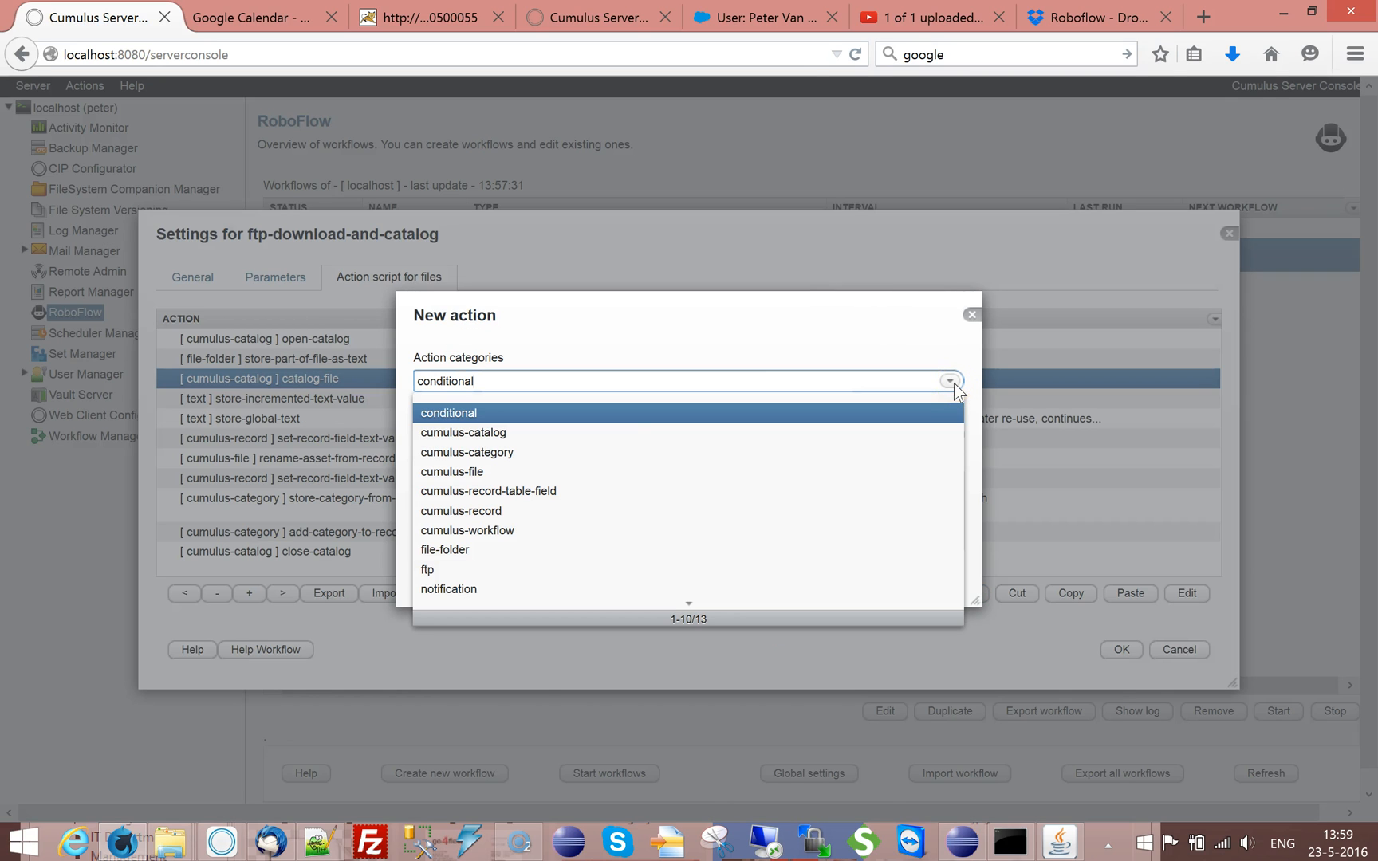
{"action": "left_click", "coordinate": [446, 550]}
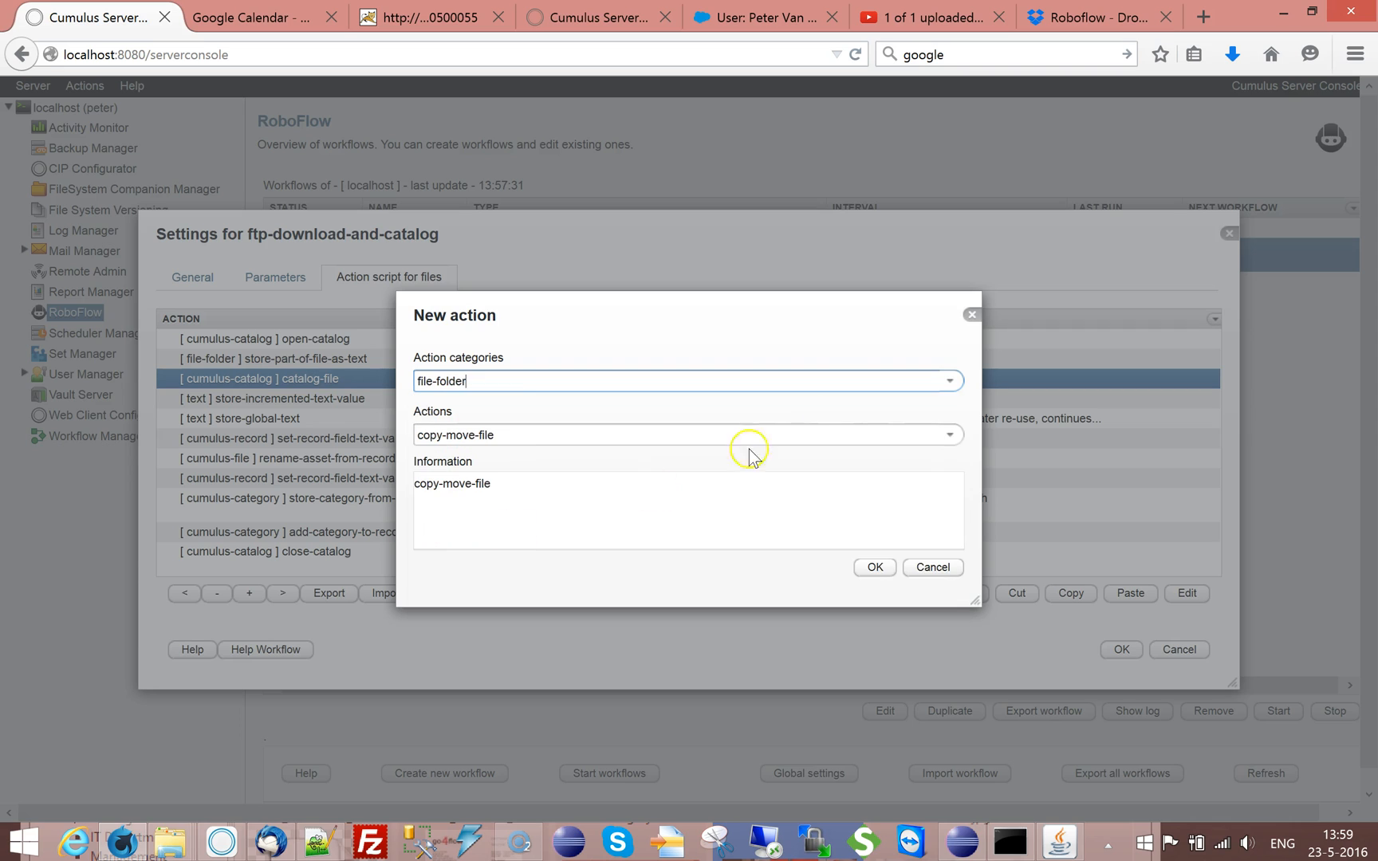
{"action": "left_click", "coordinate": [954, 438]}
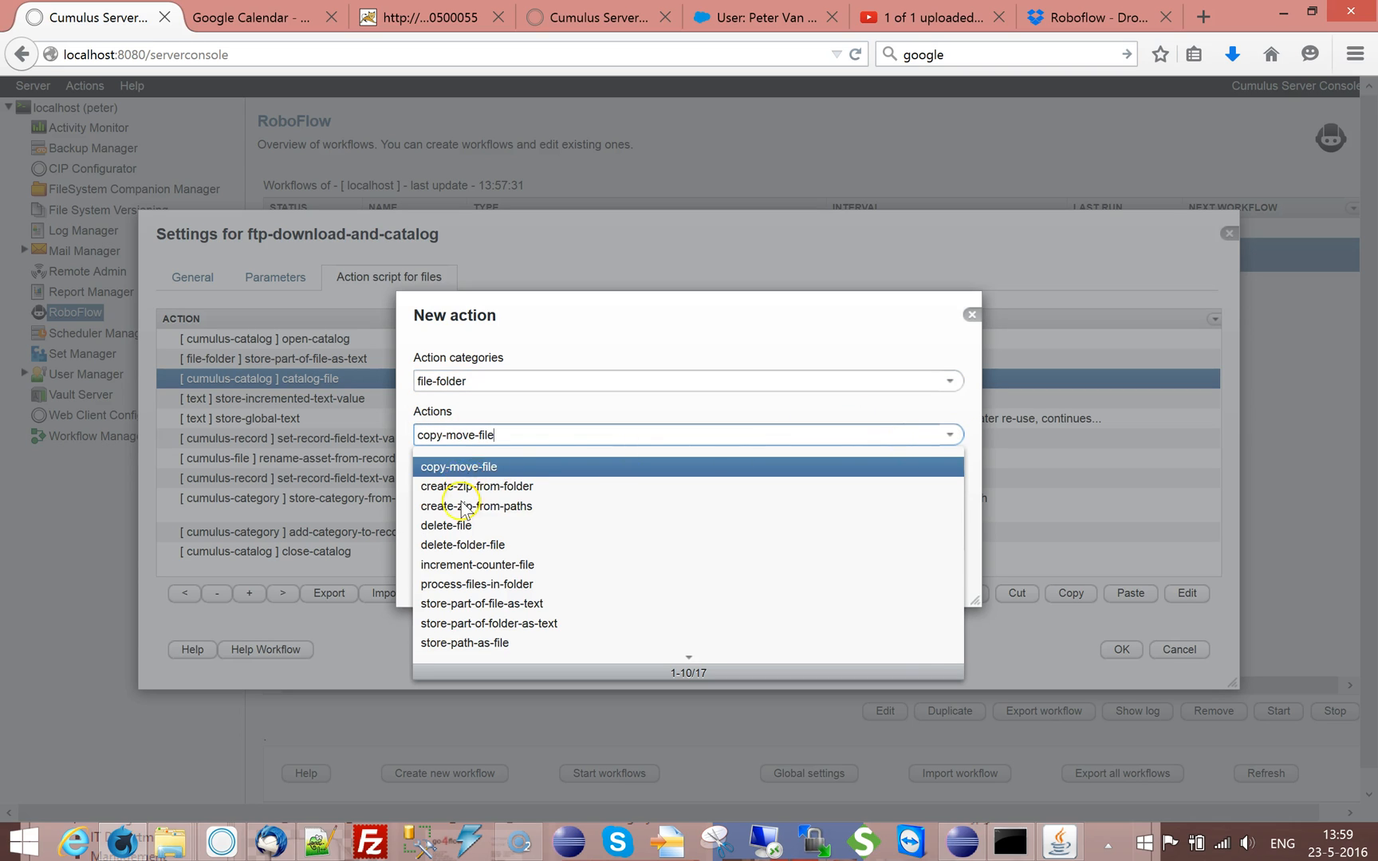
{"action": "left_click", "coordinate": [469, 567]}
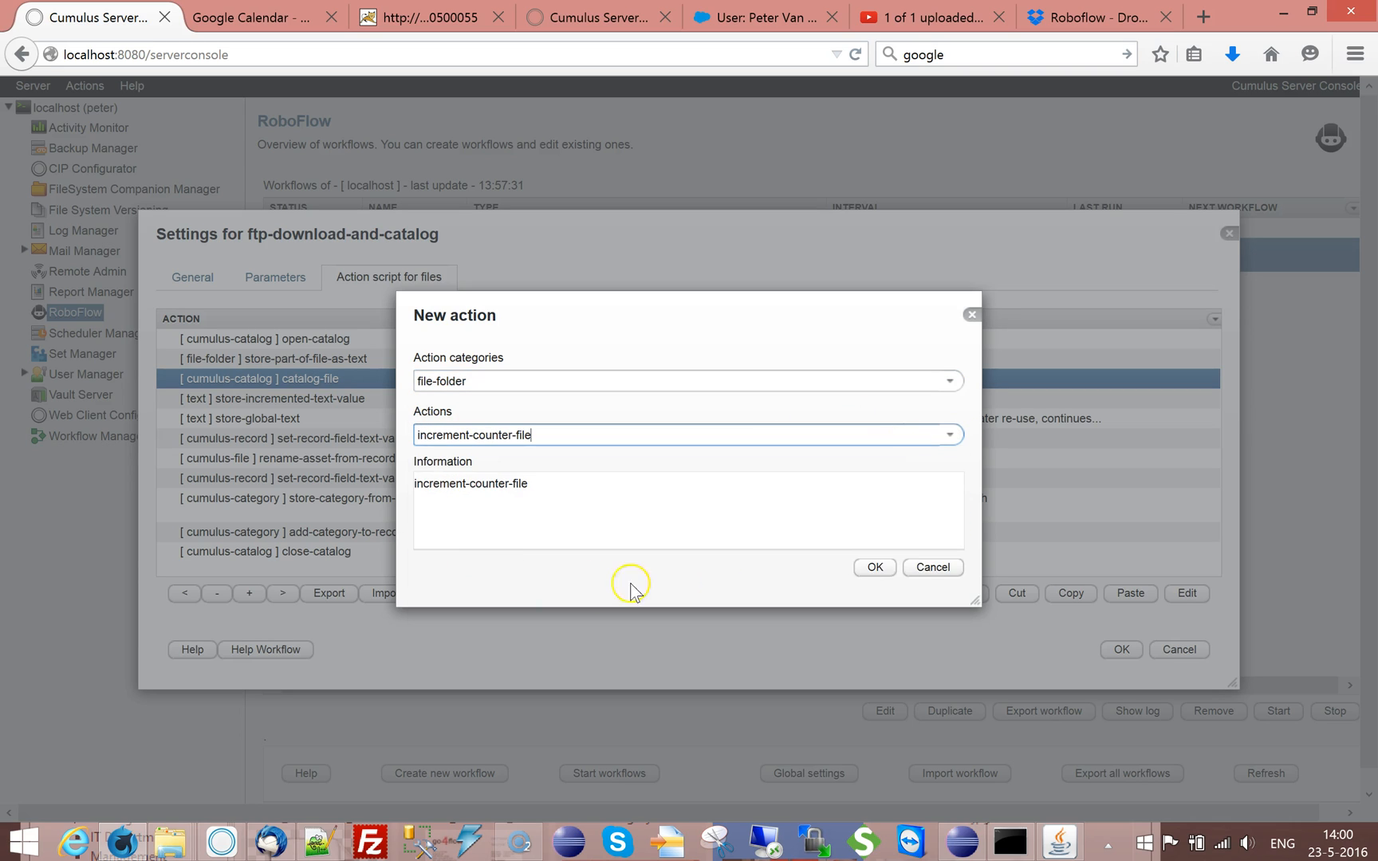
{"action": "left_click", "coordinate": [875, 567]}
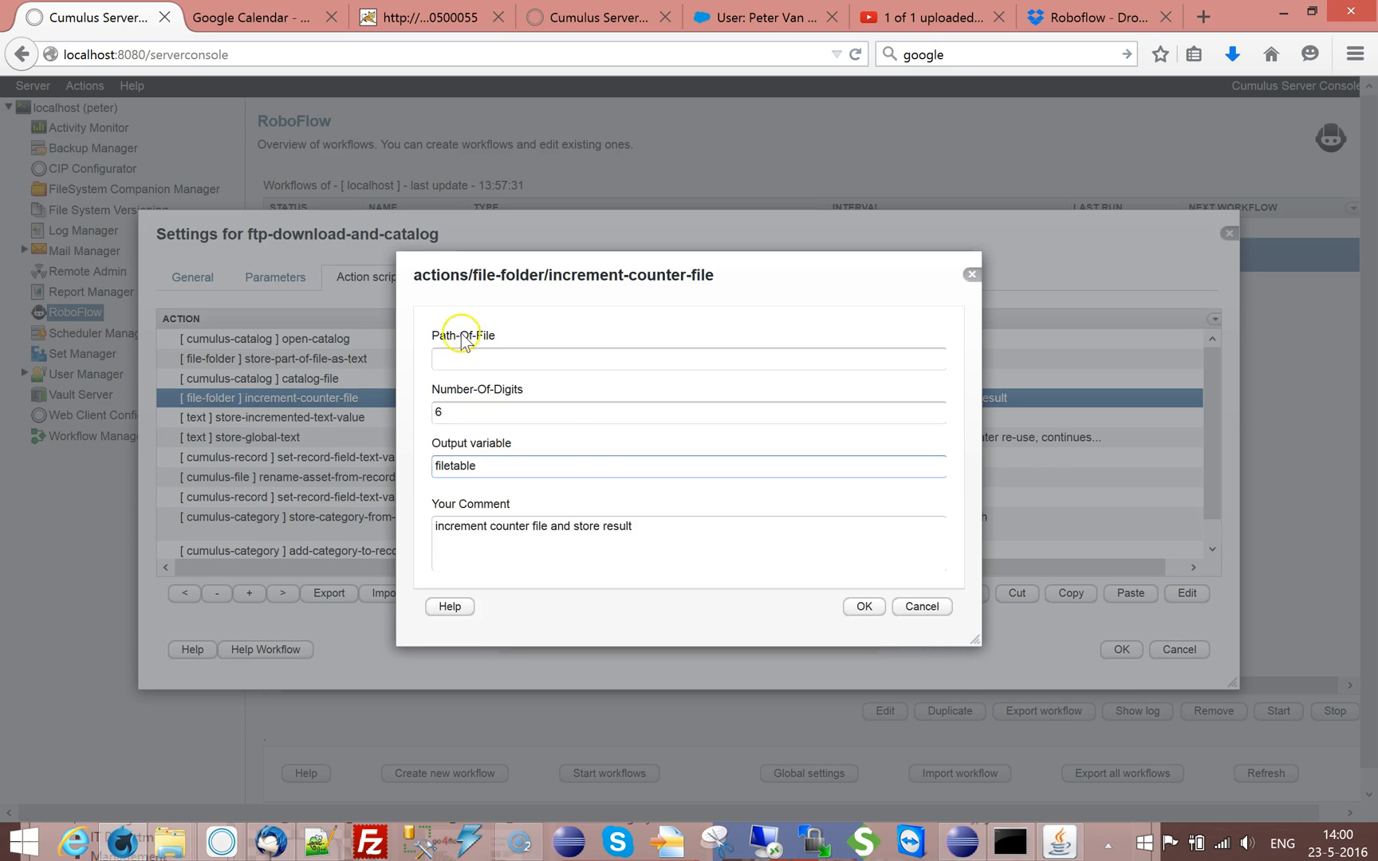
Set the counter action's Path-Of-File to #PARAMFOLDER#/counter.txt
{"action": "left_click", "coordinate": [453, 362]}
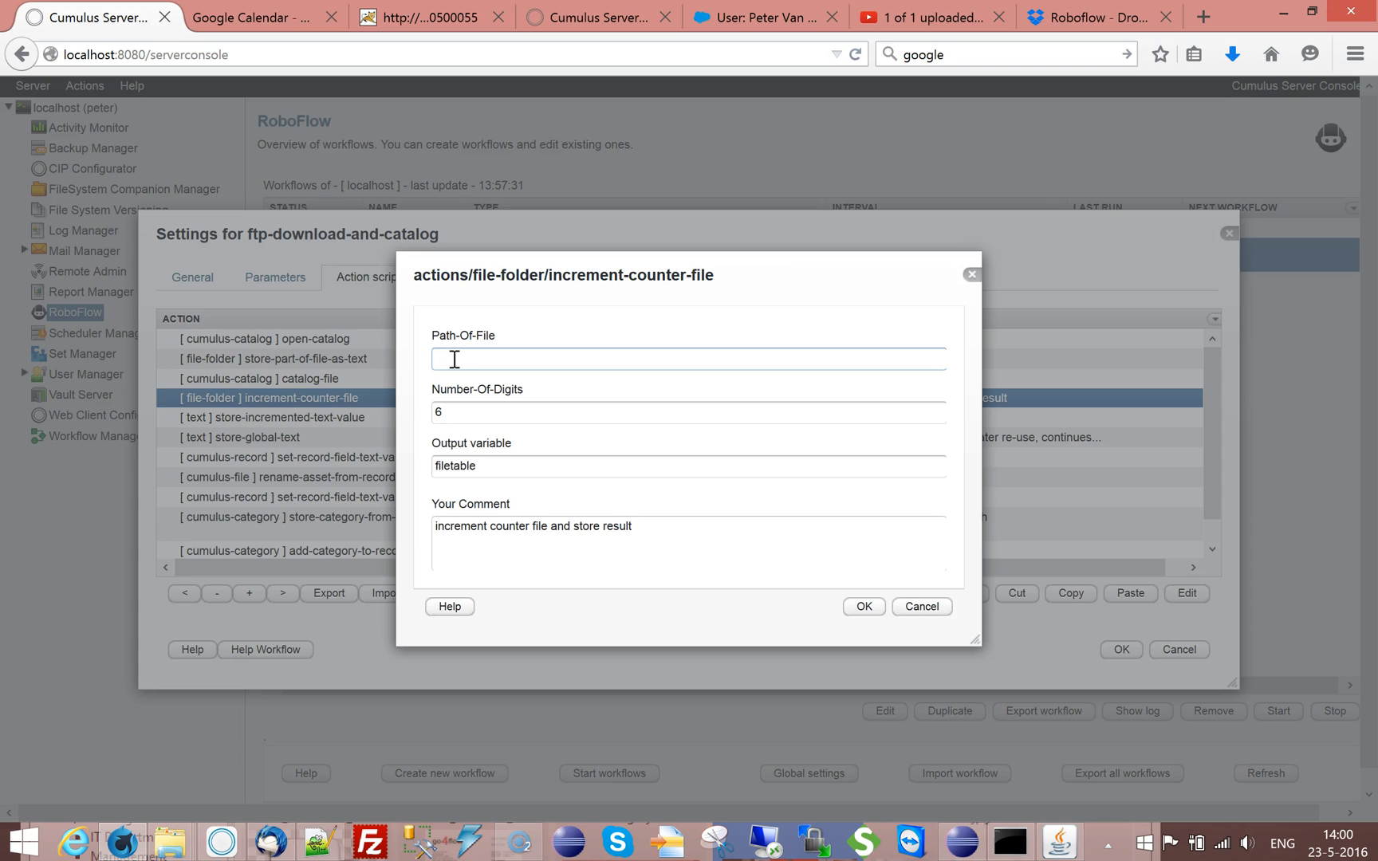
{"action": "type", "text": "##"}
{"action": "type", "text": "PARA"}
{"action": "type", "text": "MFOLDER#"}
{"action": "type", "text": "/"}
{"action": "type", "text": "c"}
{"action": "type", "text": "ounter."}
{"action": "type", "text": "txt"}
Set the output variable of the increment-counter-file action to counterStart
{"action": "double_click", "coordinate": [435, 411]}
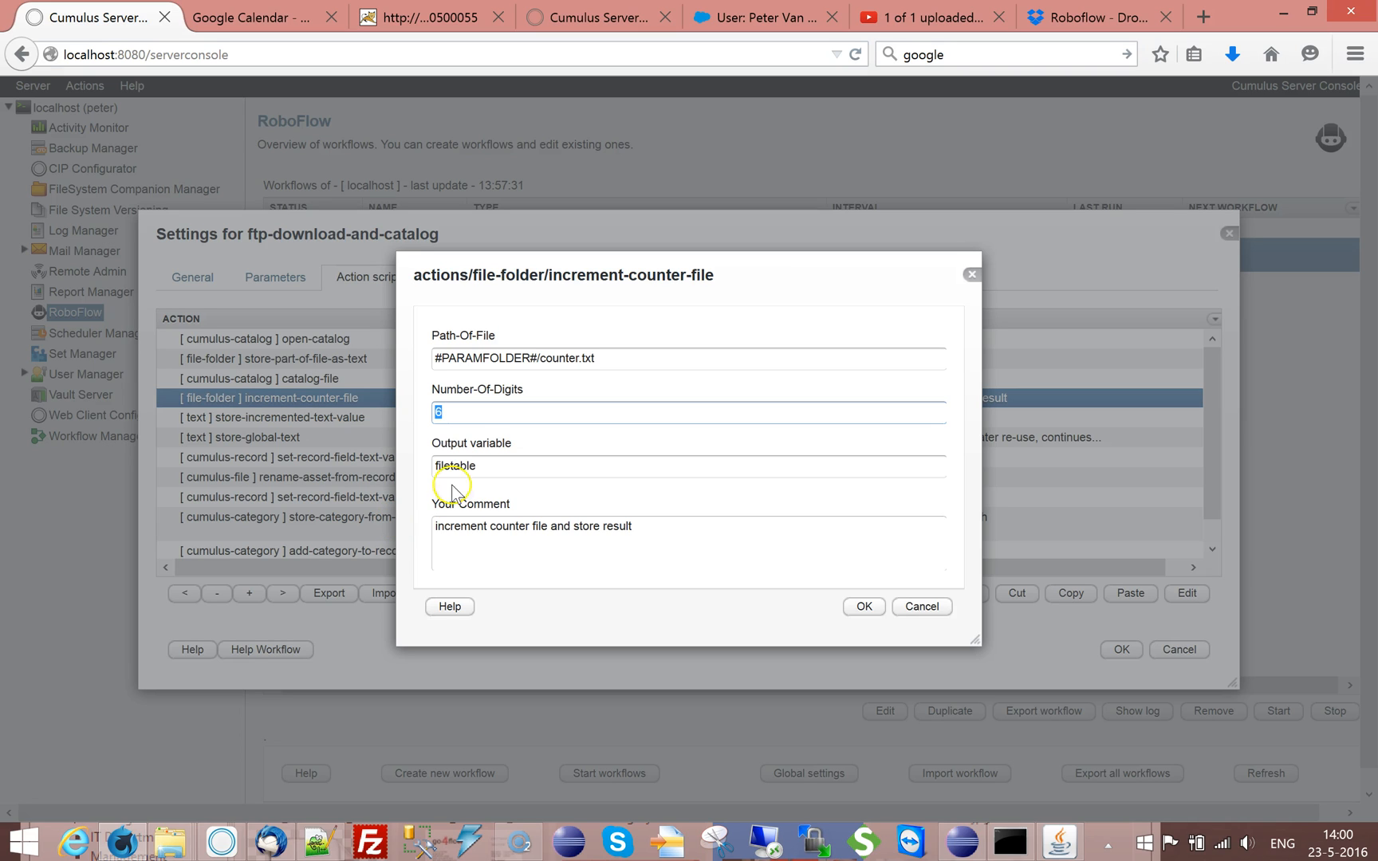
{"action": "left_click_drag", "start_coordinate": [533, 280], "coordinate": [723, 217]}
{"action": "double_click", "coordinate": [667, 401]}
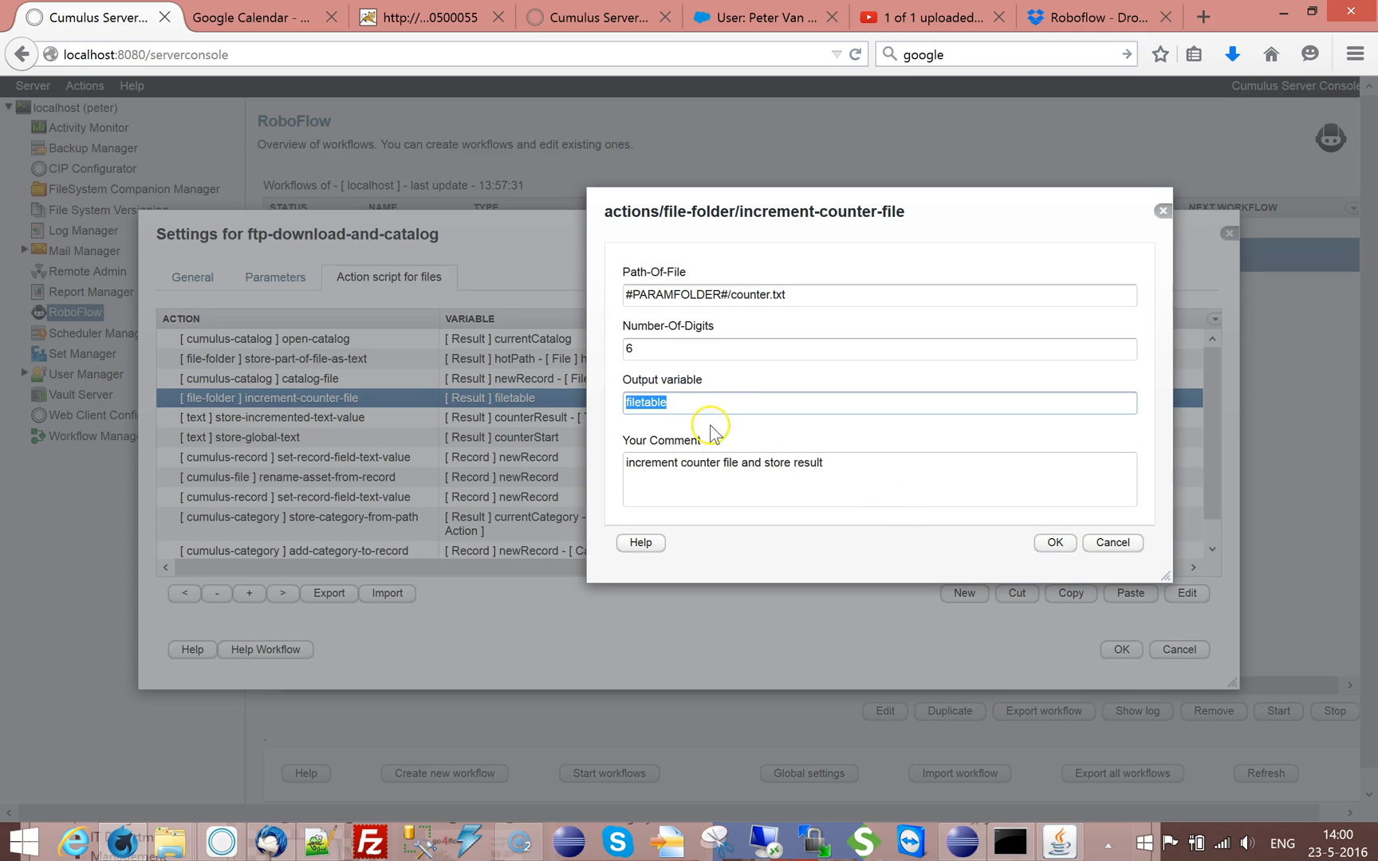
{"action": "type", "text": "counterStart"}
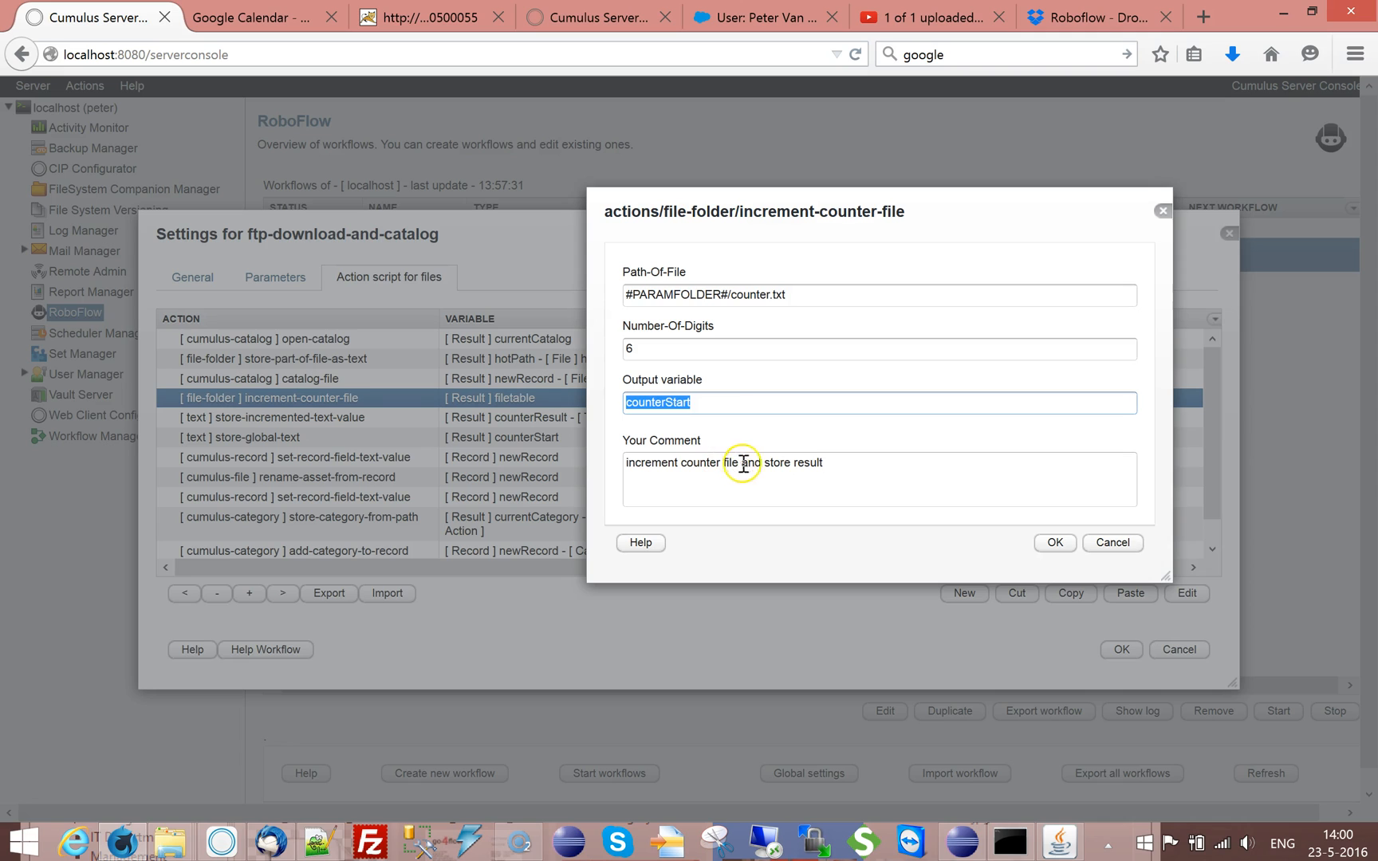
Replace the end of the counter action's comment so it reads "increment counter file : counterStart +=1 from"
{"action": "left_click_drag", "start_coordinate": [744, 464], "coordinate": [824, 464]}
{"action": "key", "text": "BackSpace"}
{"action": "type", "text": ":"}
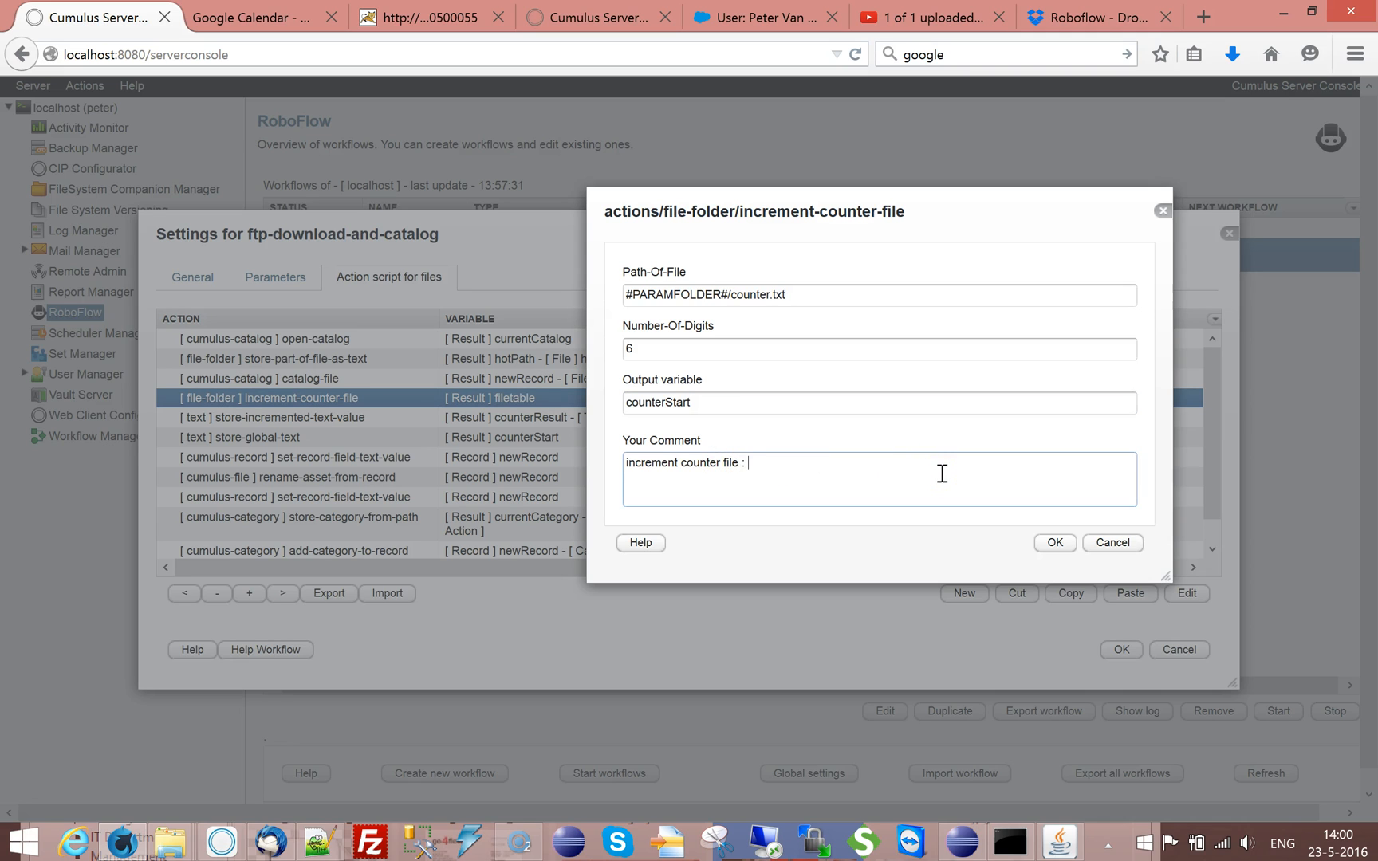
{"action": "type", "text": "counterStart"}
{"action": "type", "text": "="}
{"action": "key", "text": "BackSpace"}
{"action": "type", "text": "+="}
{"action": "left_click", "coordinate": [957, 481]}
{"action": "type", "text": "1"}
{"action": "left_click", "coordinate": [953, 479]}
{"action": "type", "text": "from"}
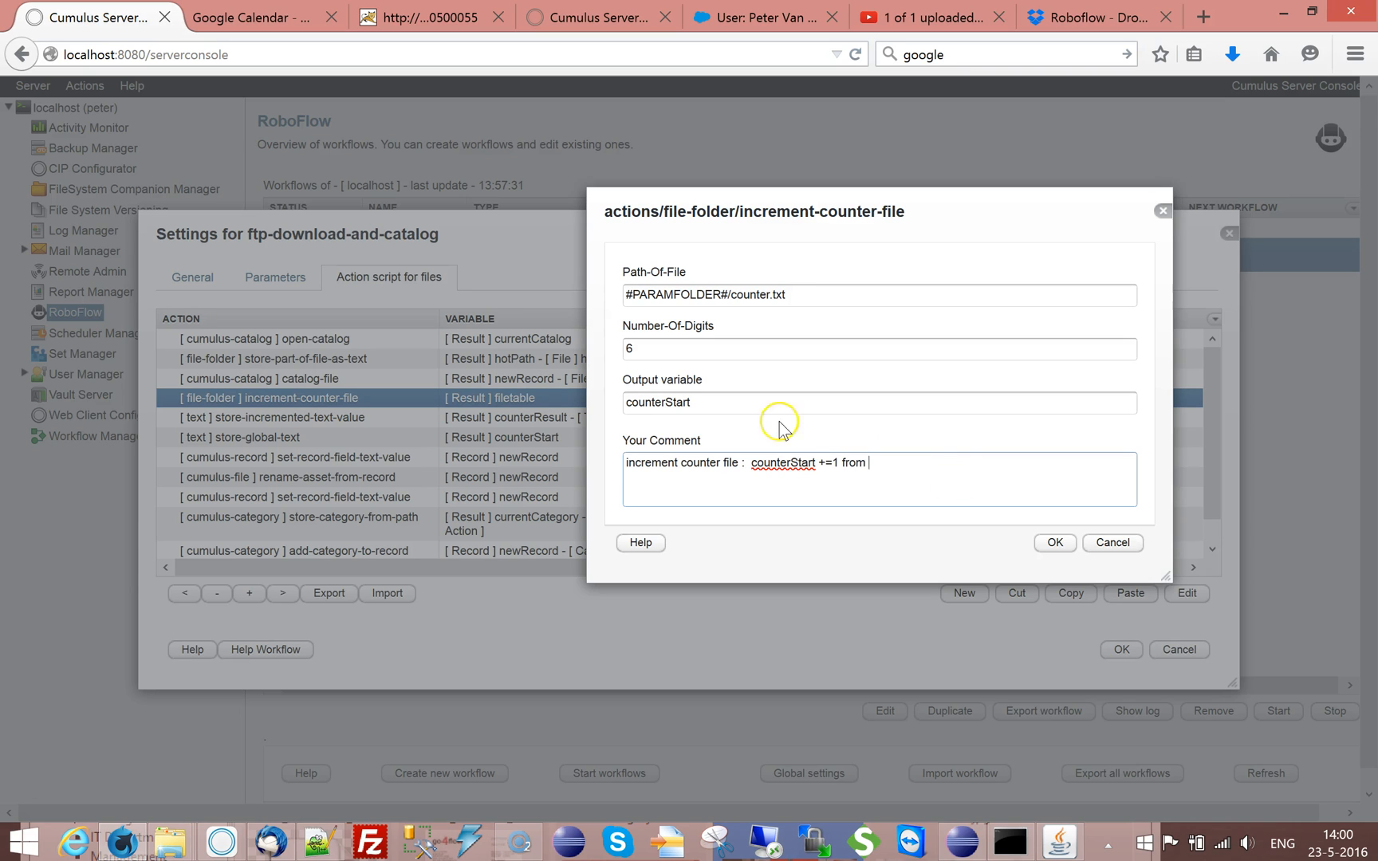
Append the counter file path #PARAMFOLDER#/counter.txt to the comment and save the increment-counter-file action
{"action": "triple_click", "coordinate": [809, 301]}
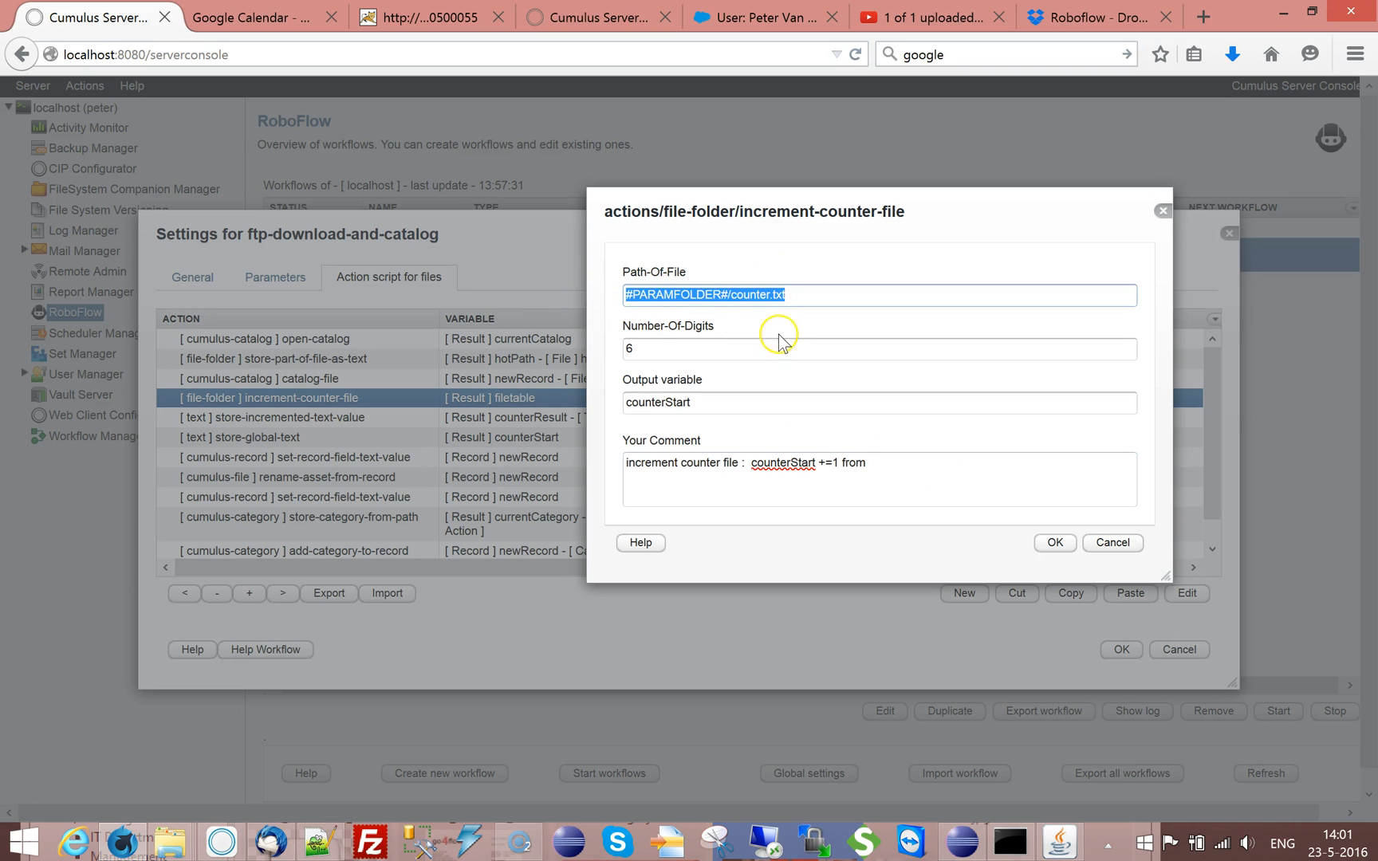
{"action": "key", "text": "ctrl+c"}
{"action": "left_click", "coordinate": [914, 462]}
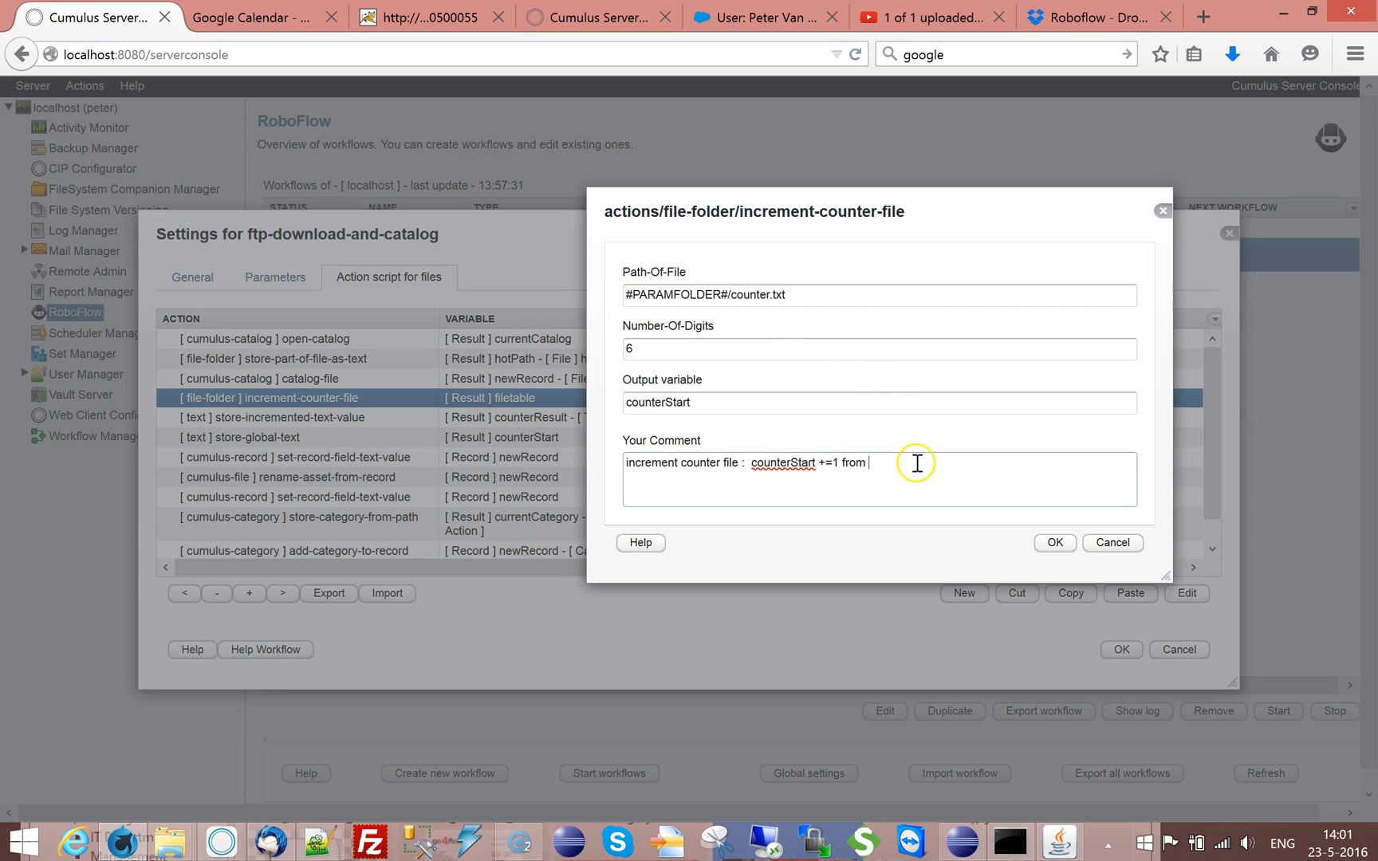
{"action": "left_click", "coordinate": [987, 511]}
{"action": "key", "text": "ctrl+v"}
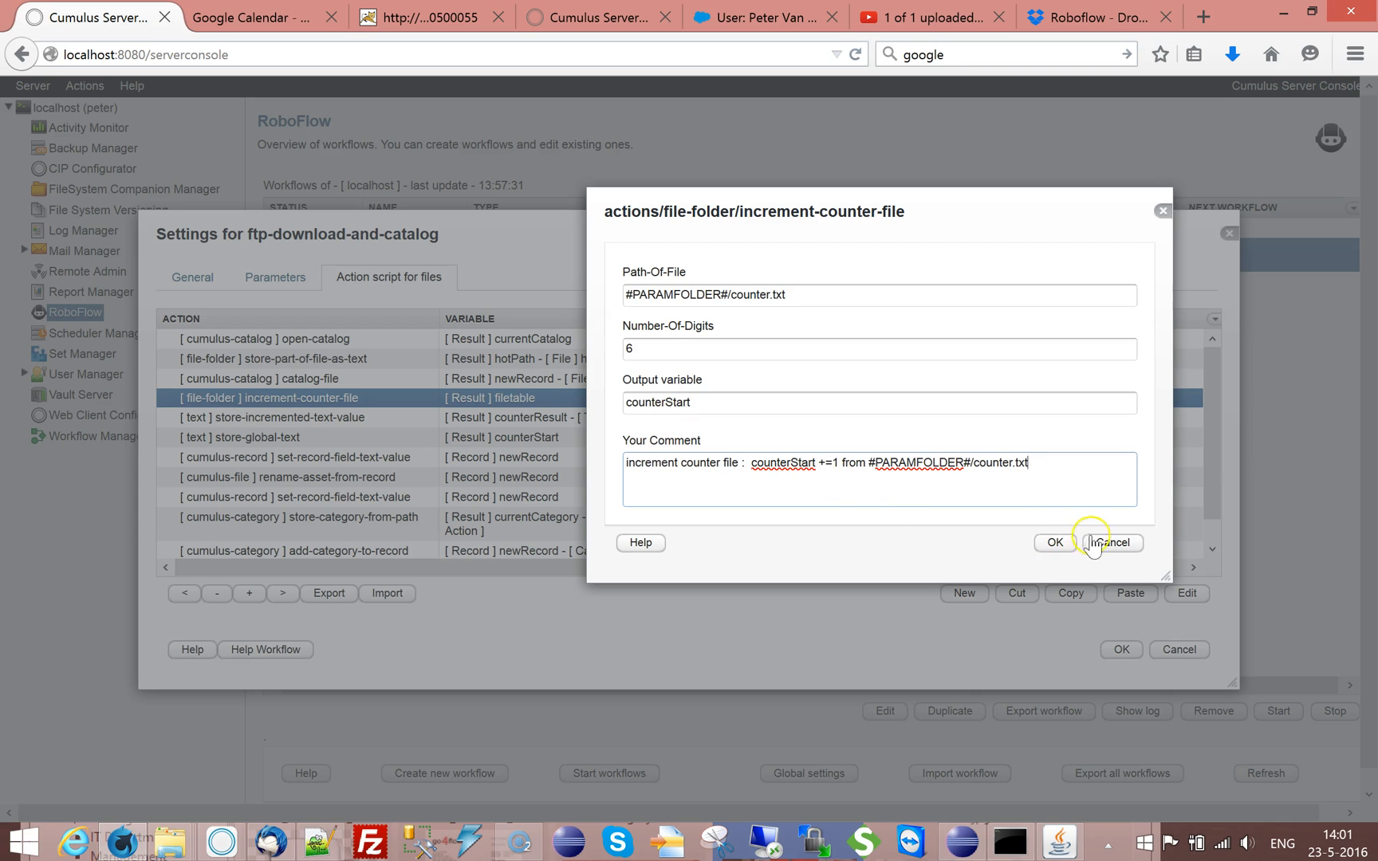
{"action": "left_click", "coordinate": [1056, 544]}
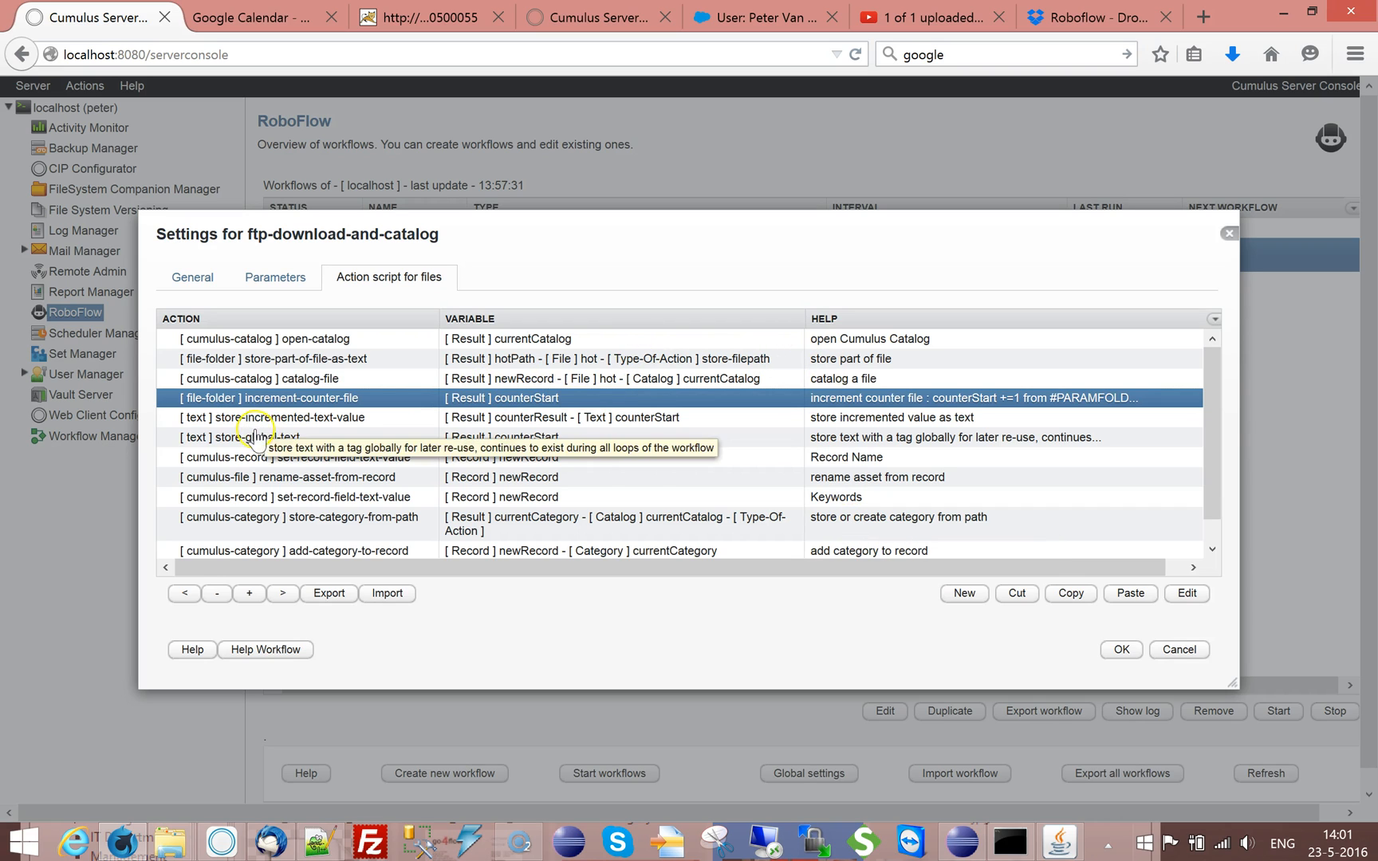
Check the result format of the store-incremented-text-value action to compare its number of digits
{"action": "double_click", "coordinate": [323, 417]}
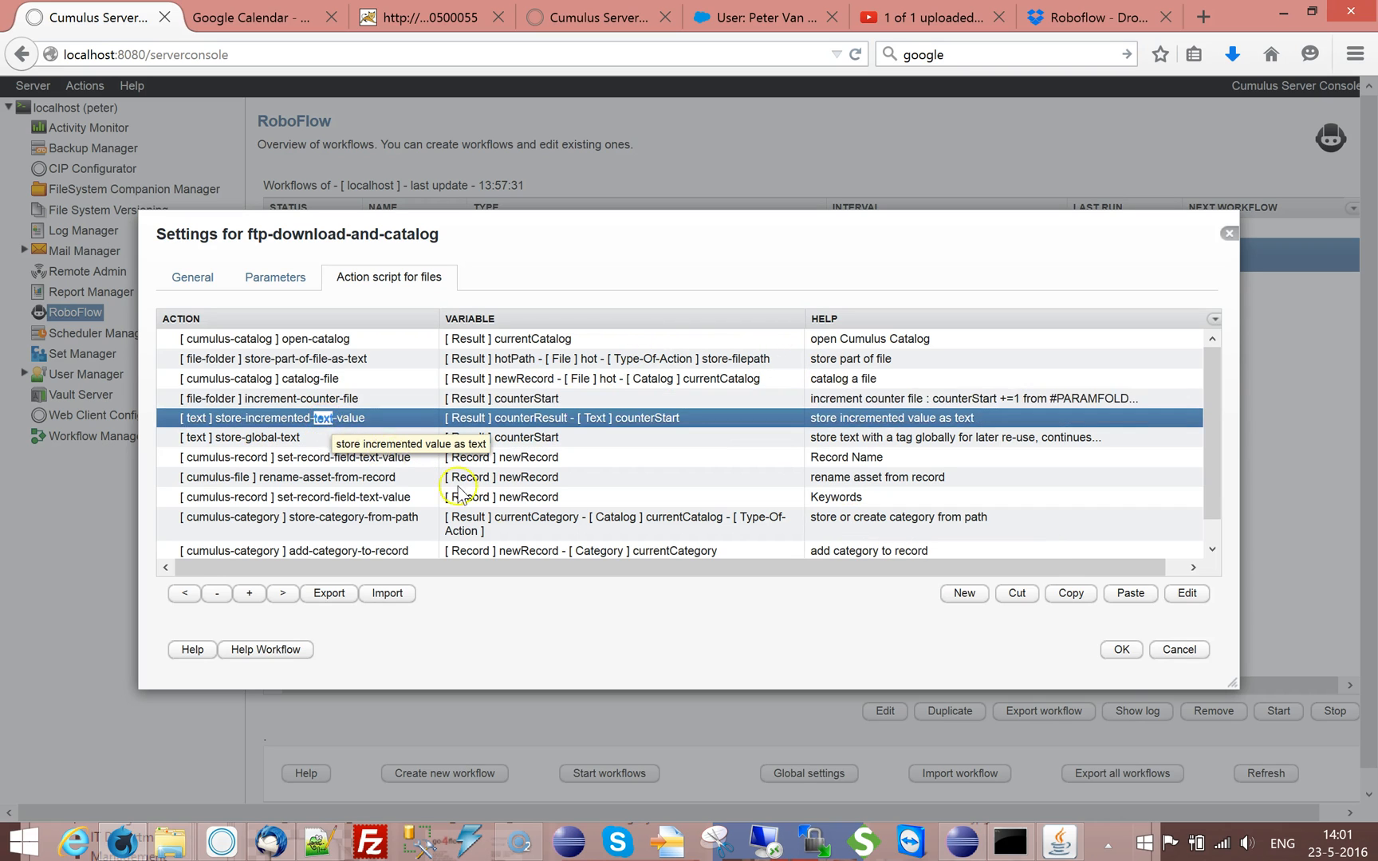
{"action": "left_click_drag", "start_coordinate": [436, 439], "coordinate": [479, 437]}
{"action": "left_click", "coordinate": [480, 438]}
{"action": "left_click", "coordinate": [922, 635]}
Set the increment-counter-file action's Number-Of-Digits to 5 and save the action
{"action": "double_click", "coordinate": [349, 398]}
{"action": "double_click", "coordinate": [437, 411]}
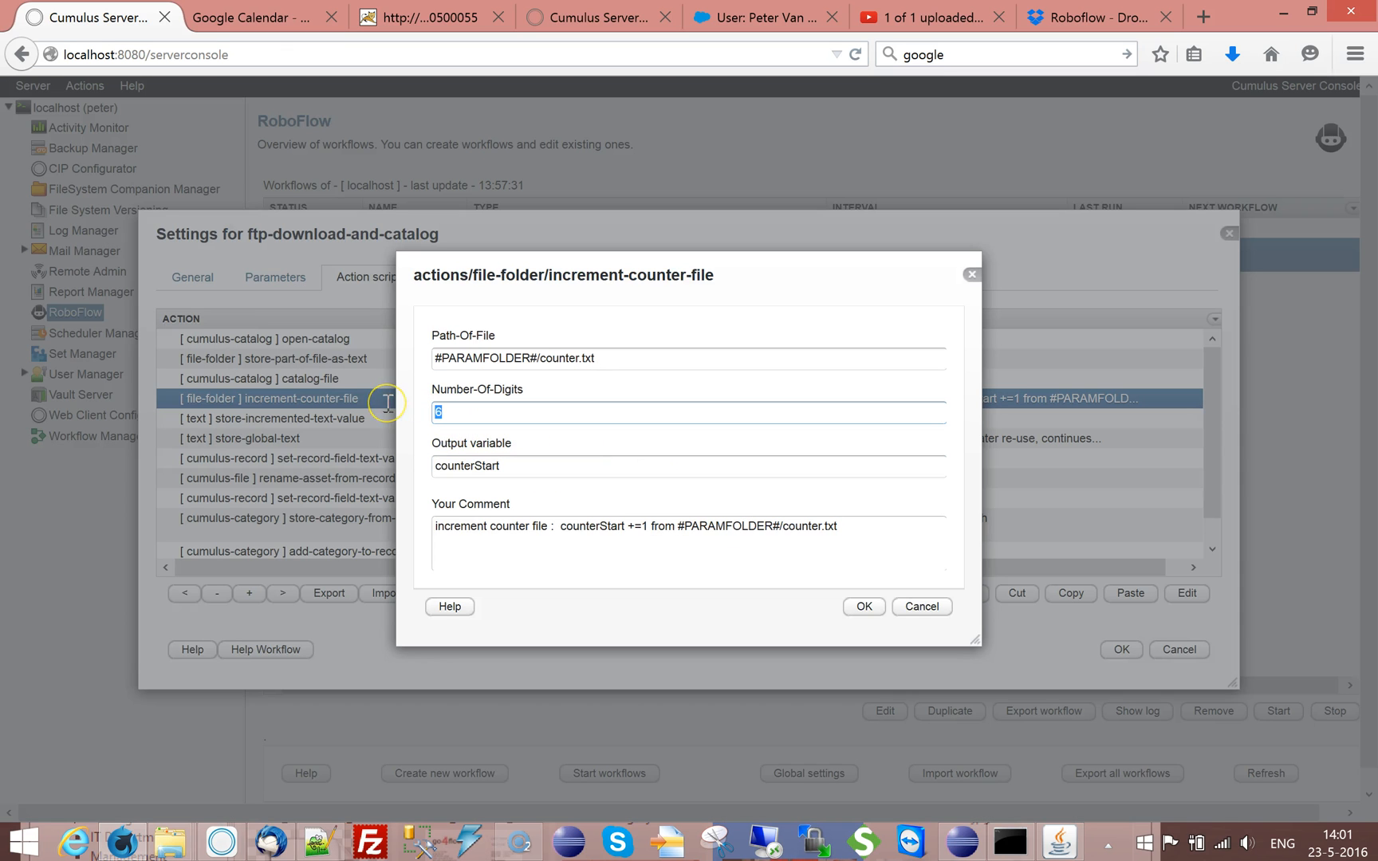
{"action": "type", "text": "5"}
{"action": "left_click", "coordinate": [864, 606]}
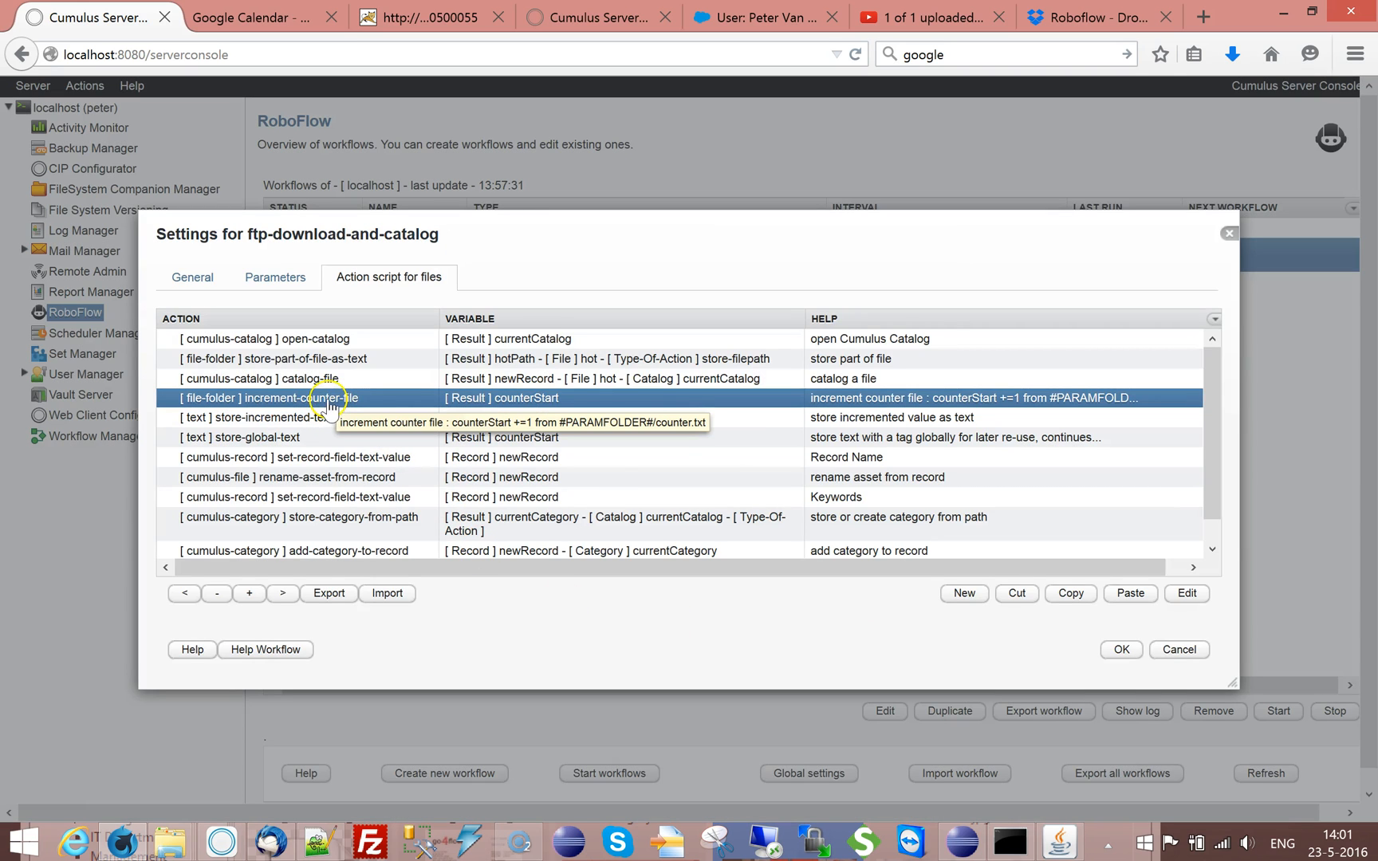
Review the settings of the increment-counter-file and store-incremented-text-value actions
{"action": "double_click", "coordinate": [329, 403]}
{"action": "left_click", "coordinate": [919, 614]}
{"action": "double_click", "coordinate": [284, 420]}
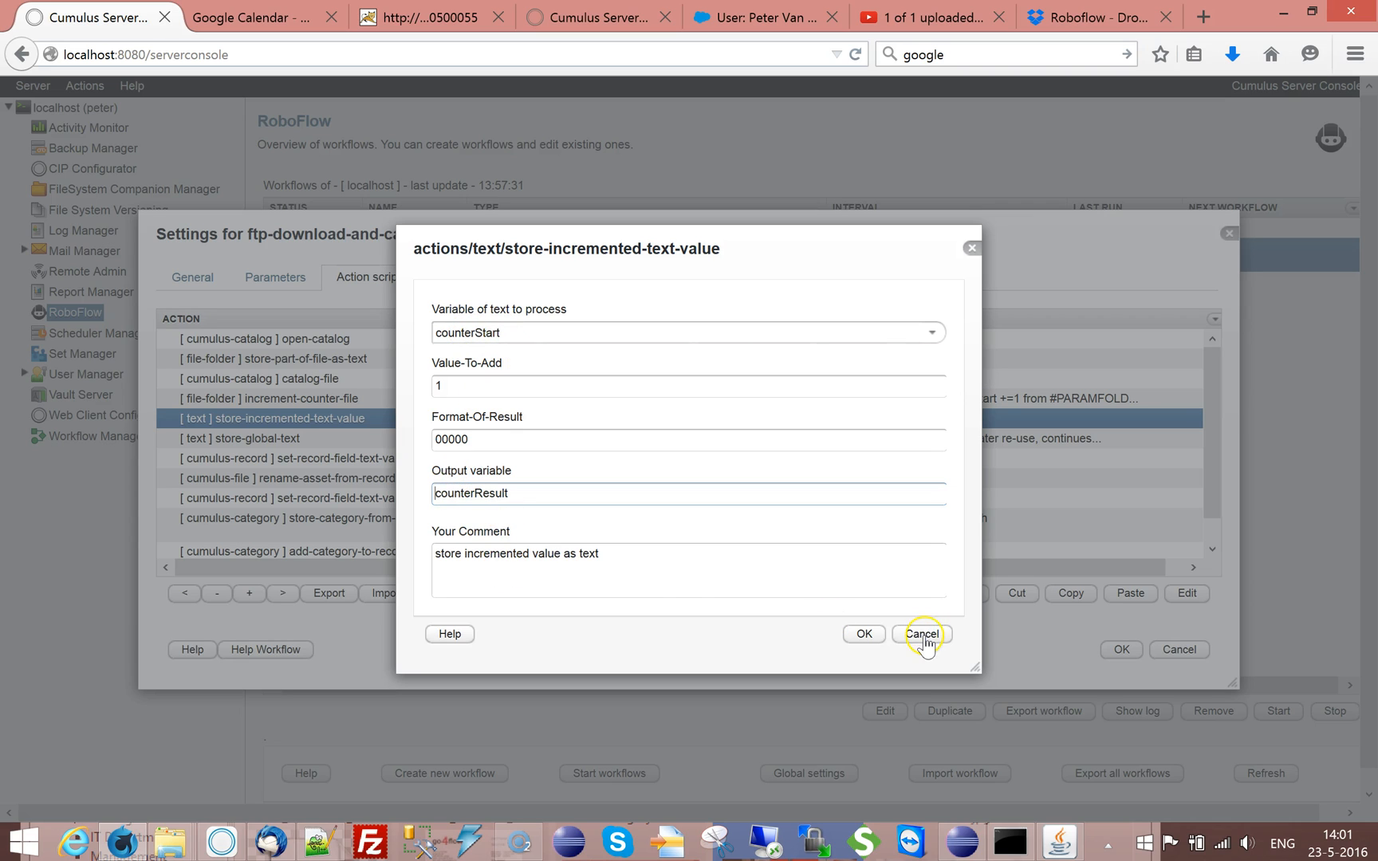
{"action": "left_click", "coordinate": [923, 636]}
Examine the stored text and output variable of the store-global-text action
{"action": "left_click", "coordinate": [301, 441]}
{"action": "left_click", "coordinate": [304, 443]}
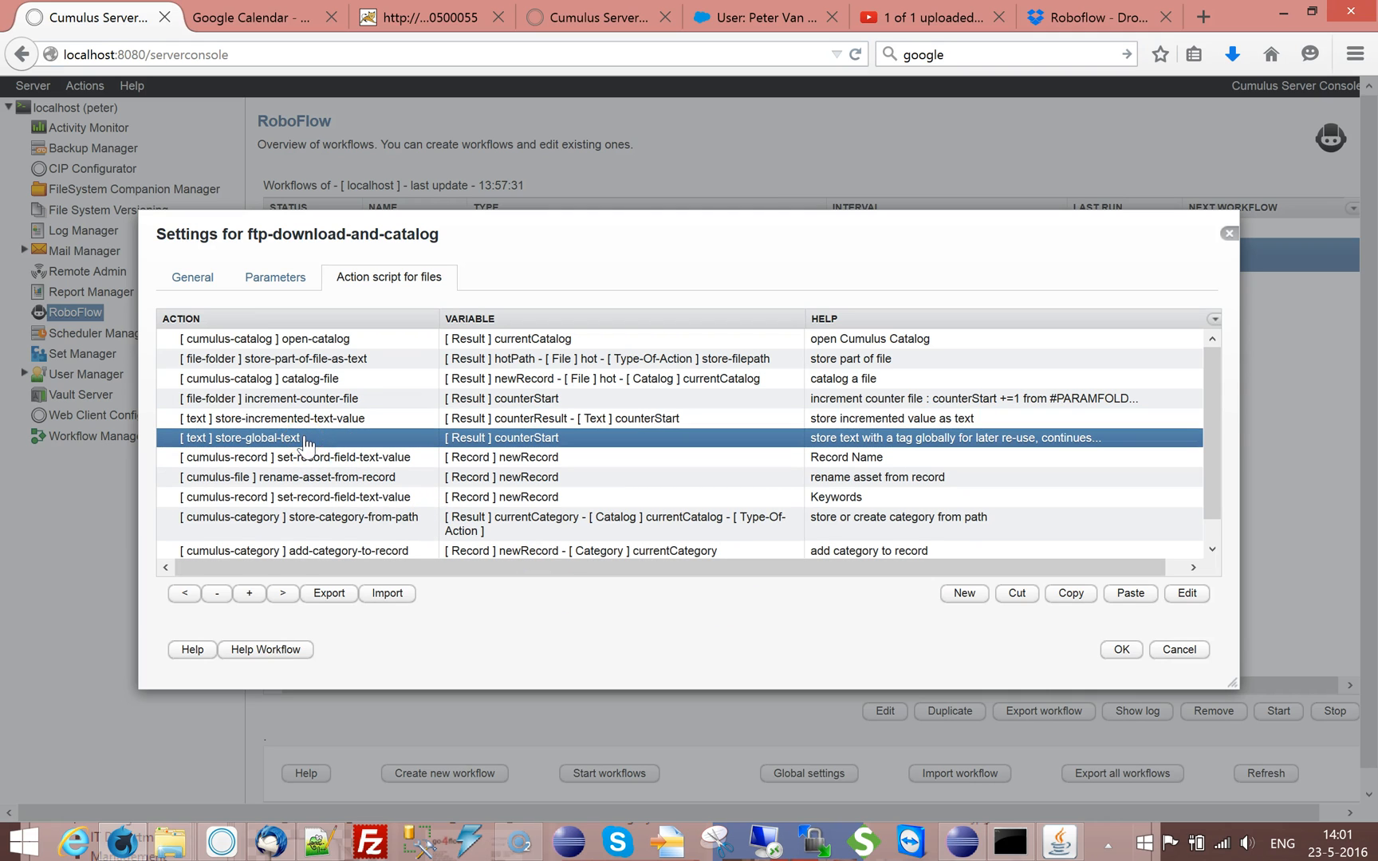
{"action": "left_click", "coordinate": [300, 441]}
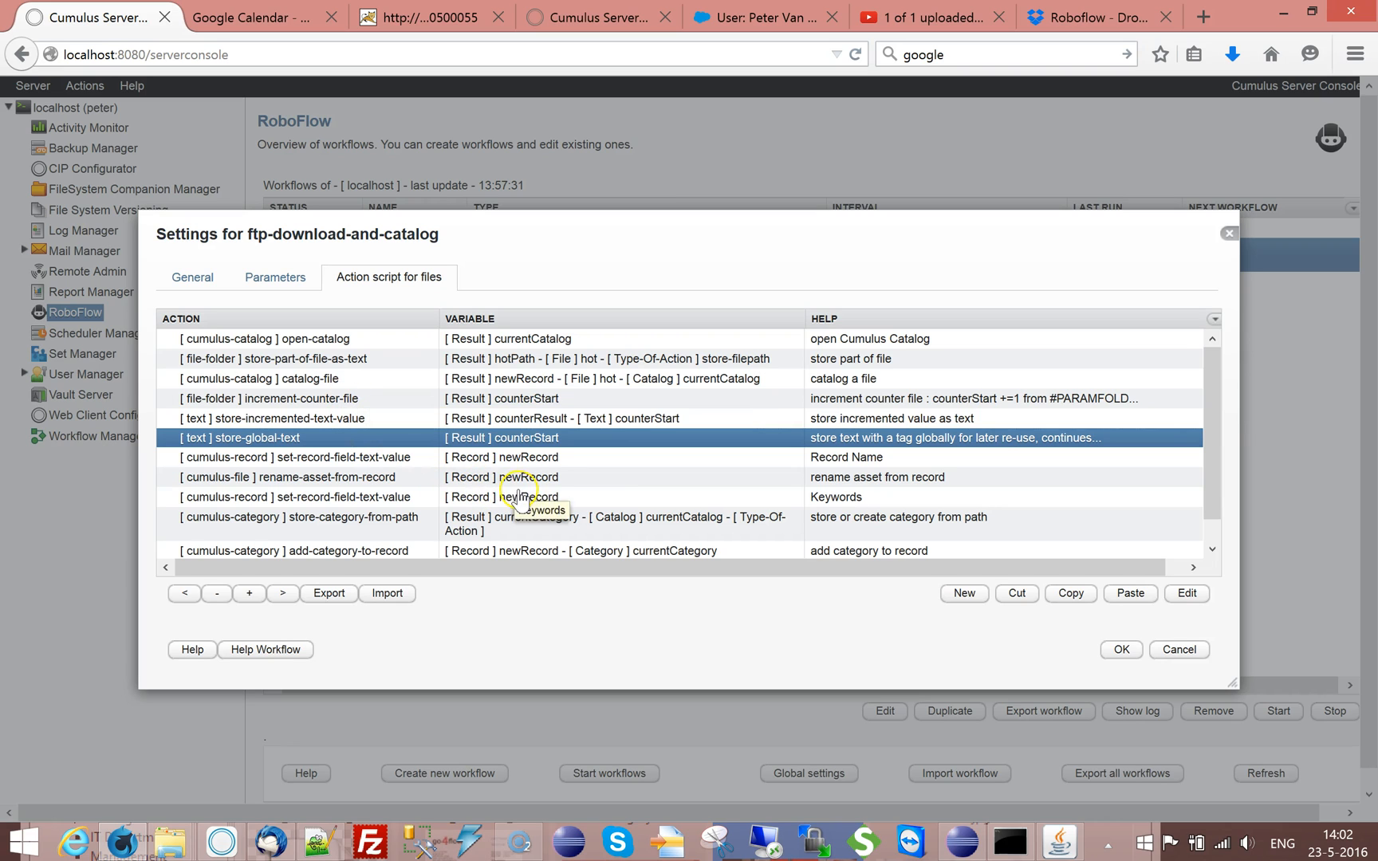
{"action": "left_click", "coordinate": [287, 441]}
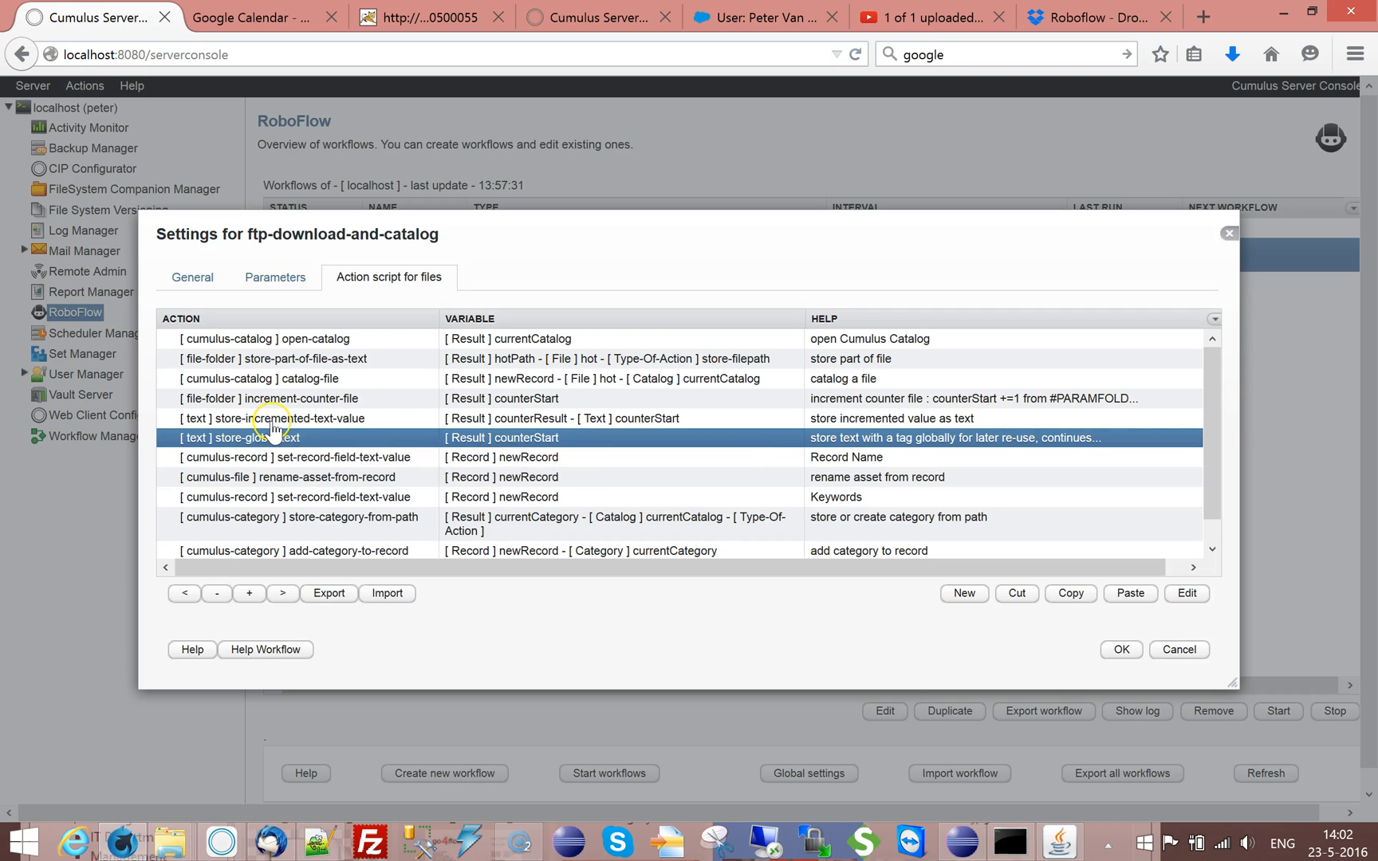
{"action": "left_click", "coordinate": [263, 423]}
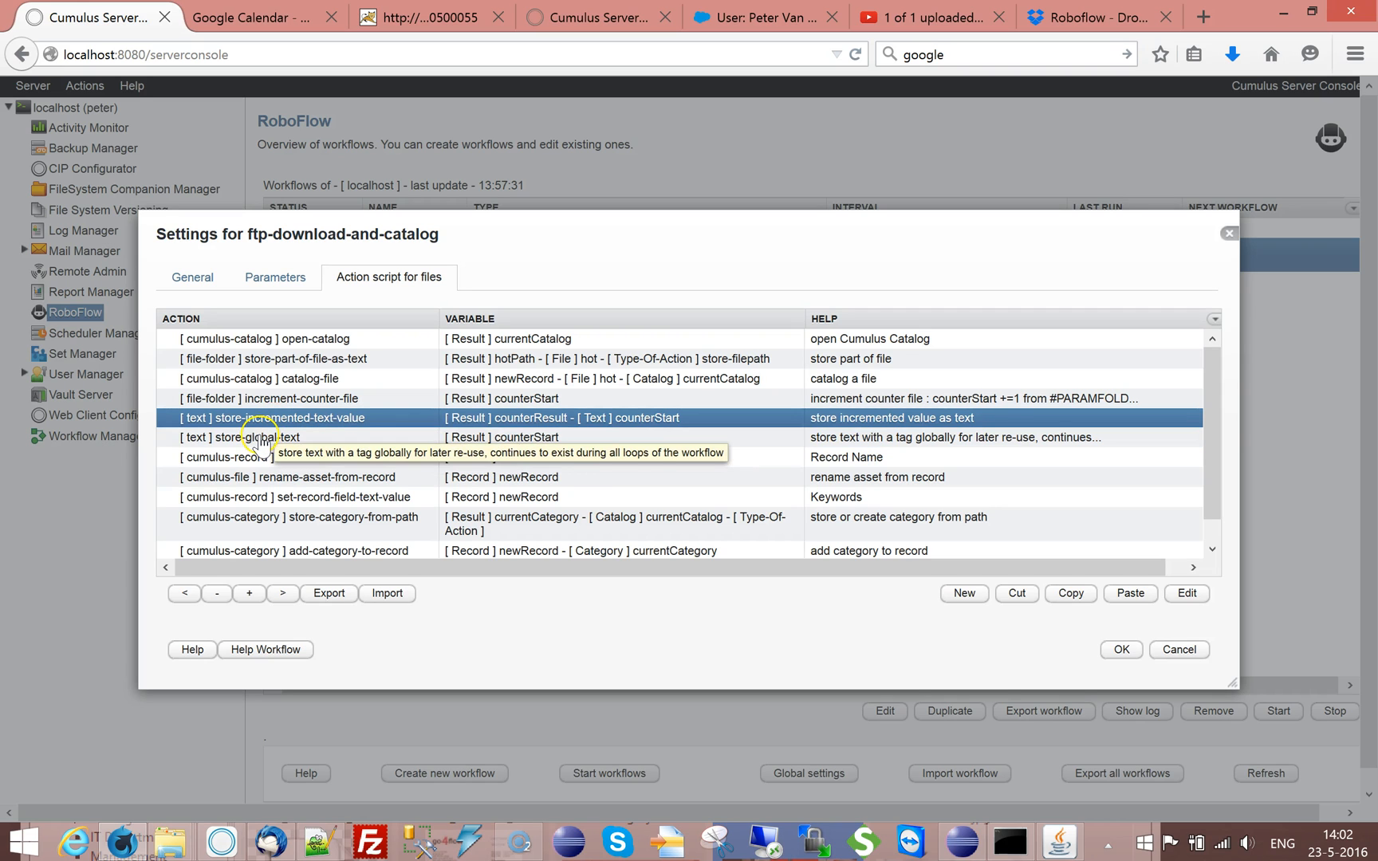
{"action": "left_click", "coordinate": [259, 438], "text": "shift"}
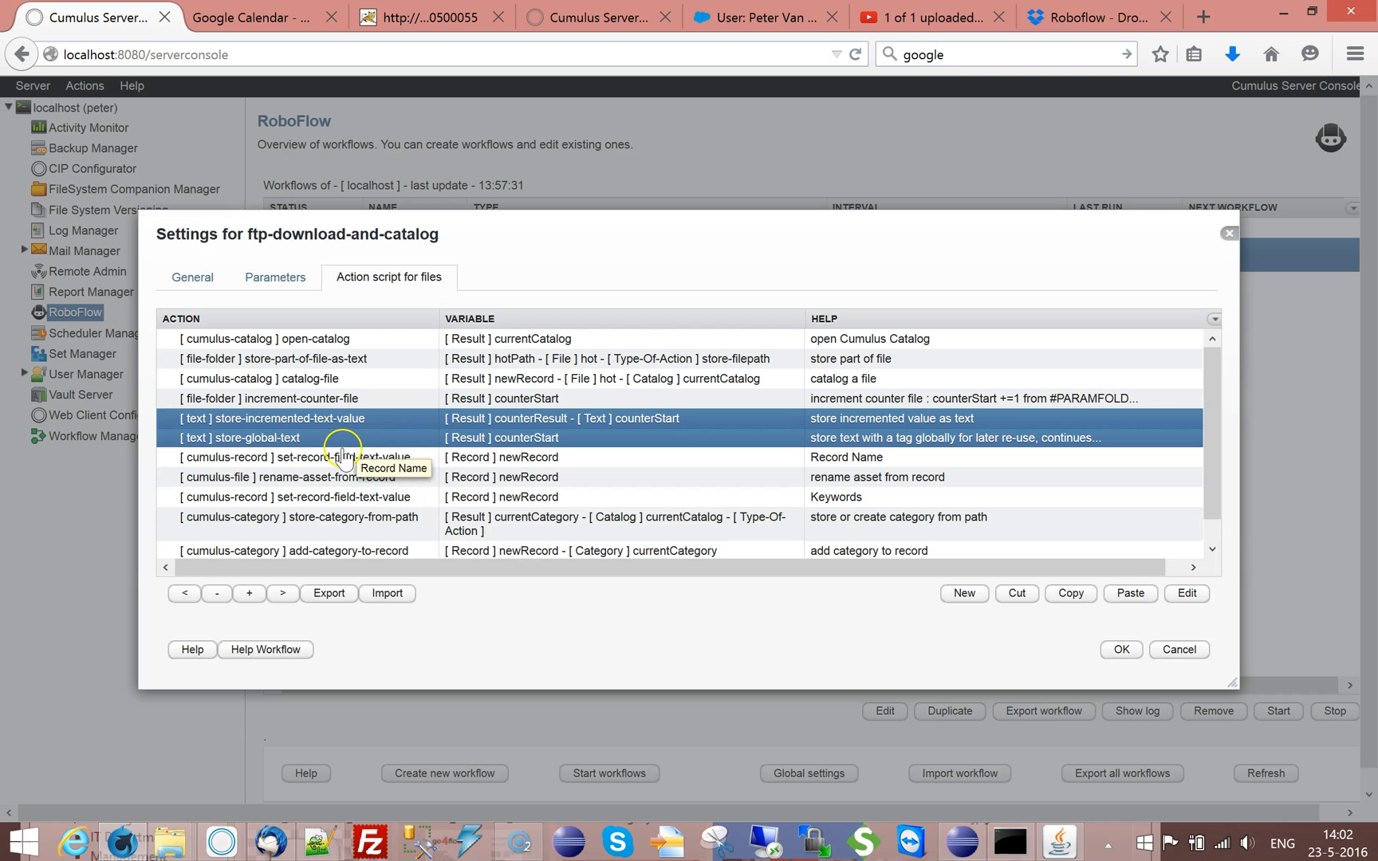
{"action": "left_click", "coordinate": [341, 457]}
{"action": "double_click", "coordinate": [293, 439]}
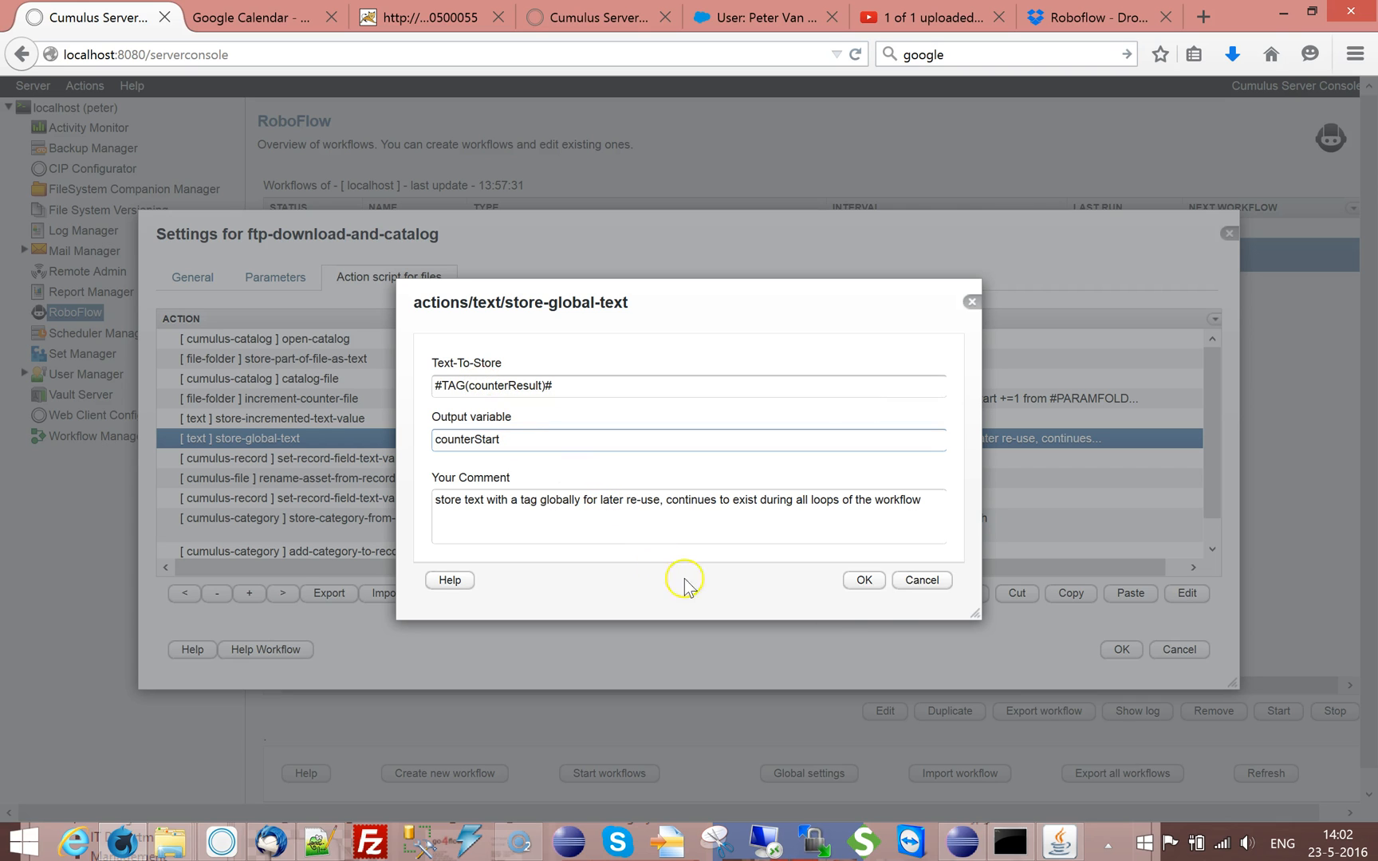
{"action": "left_click", "coordinate": [915, 583]}
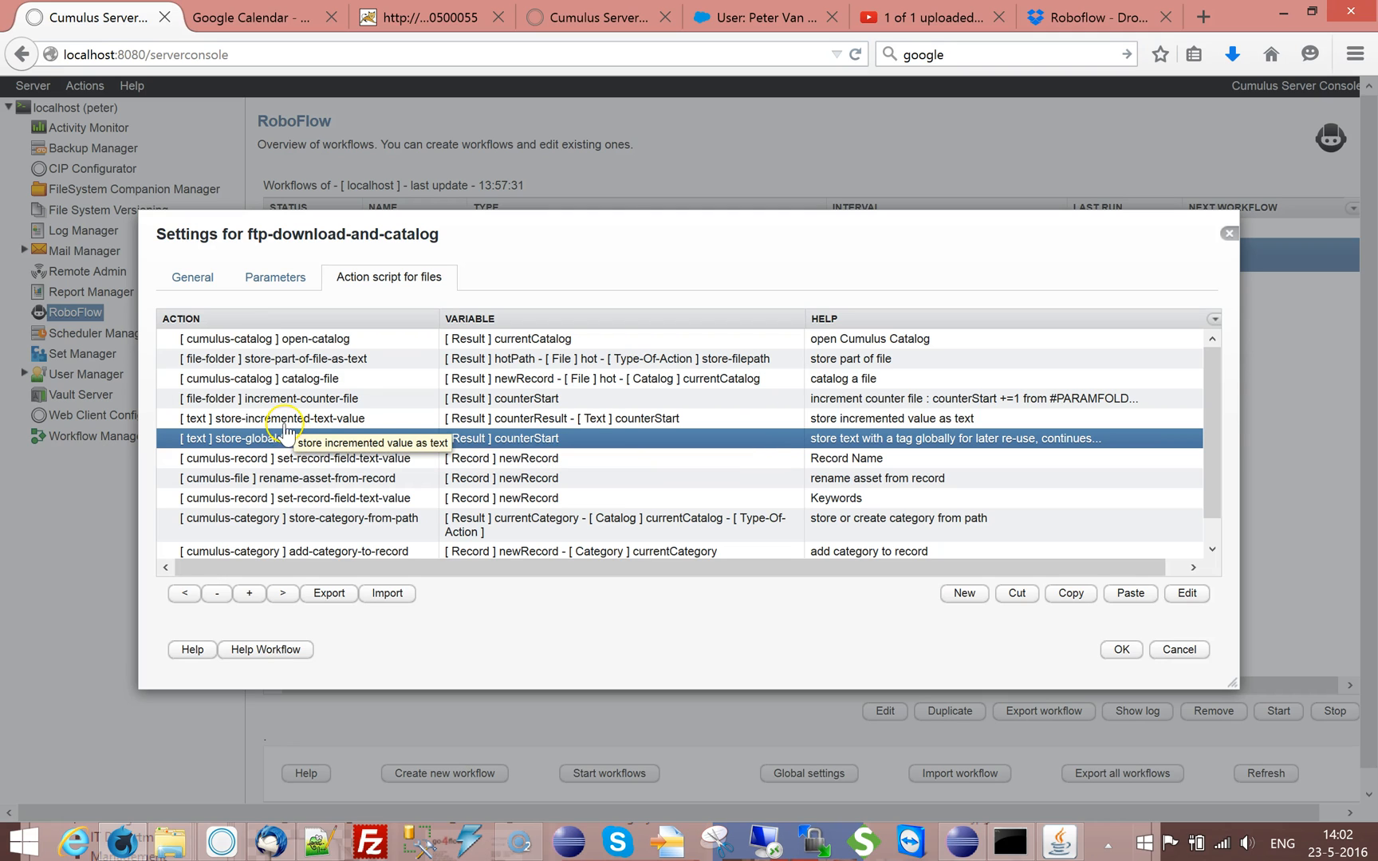
Cut the store-incremented-text-value and store-global-text actions from the action script
{"action": "left_click", "coordinate": [291, 423]}
{"action": "left_click", "coordinate": [295, 437], "text": "shift"}
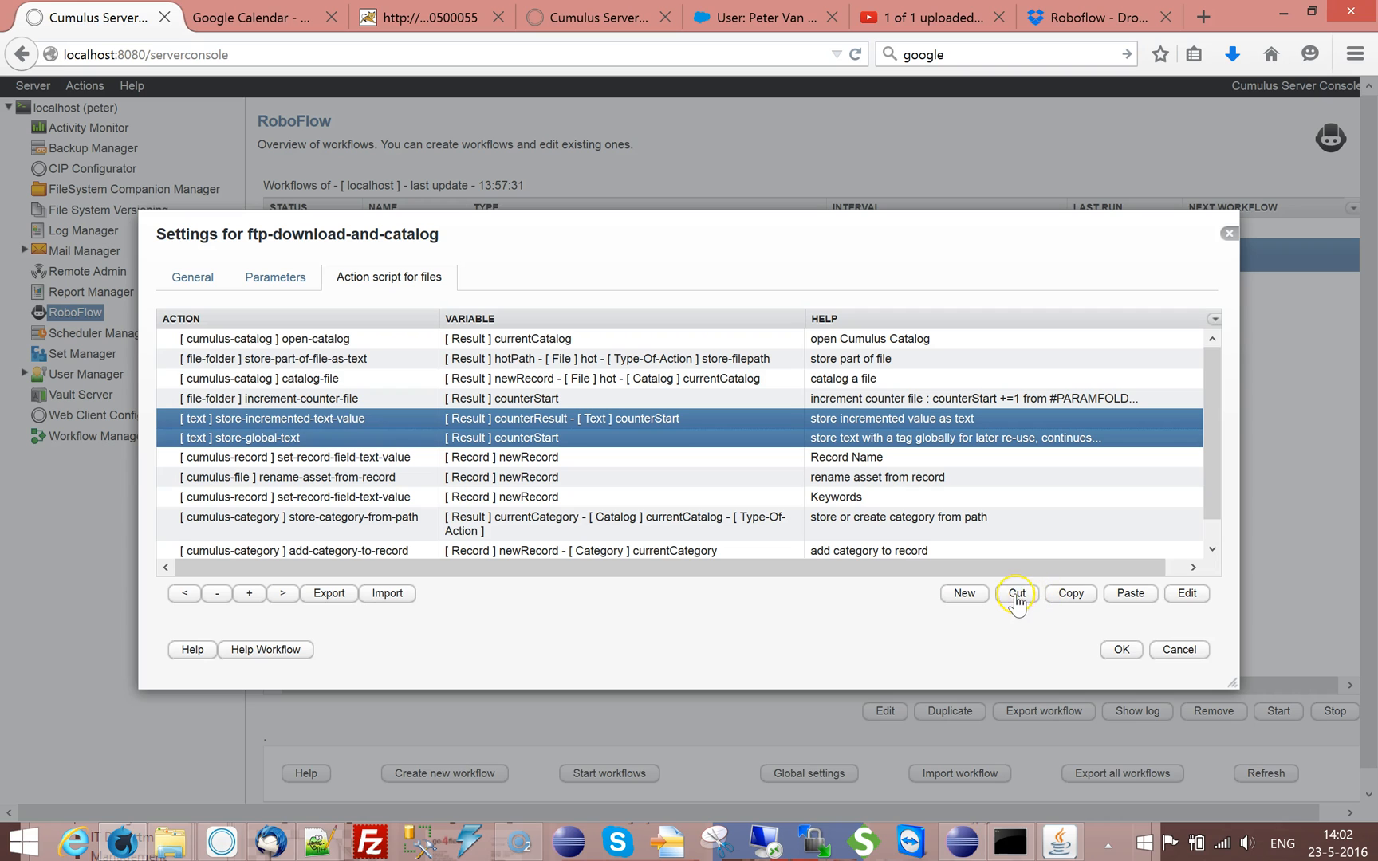
{"action": "left_click", "coordinate": [1016, 593]}
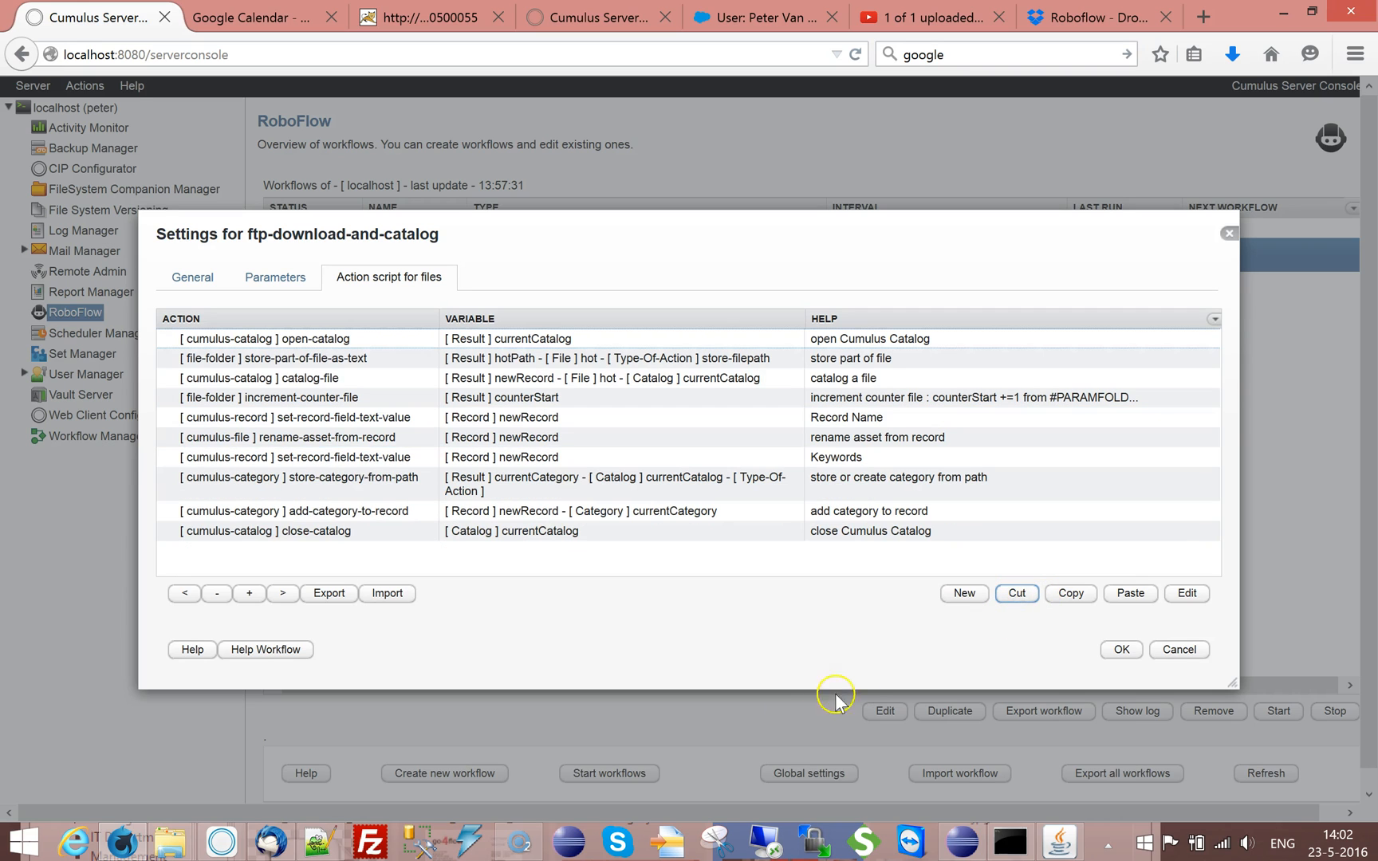
Copy the variable name counterResult from the Text-Value of the Record Name action
{"action": "left_click", "coordinate": [318, 427]}
{"action": "double_click", "coordinate": [319, 427]}
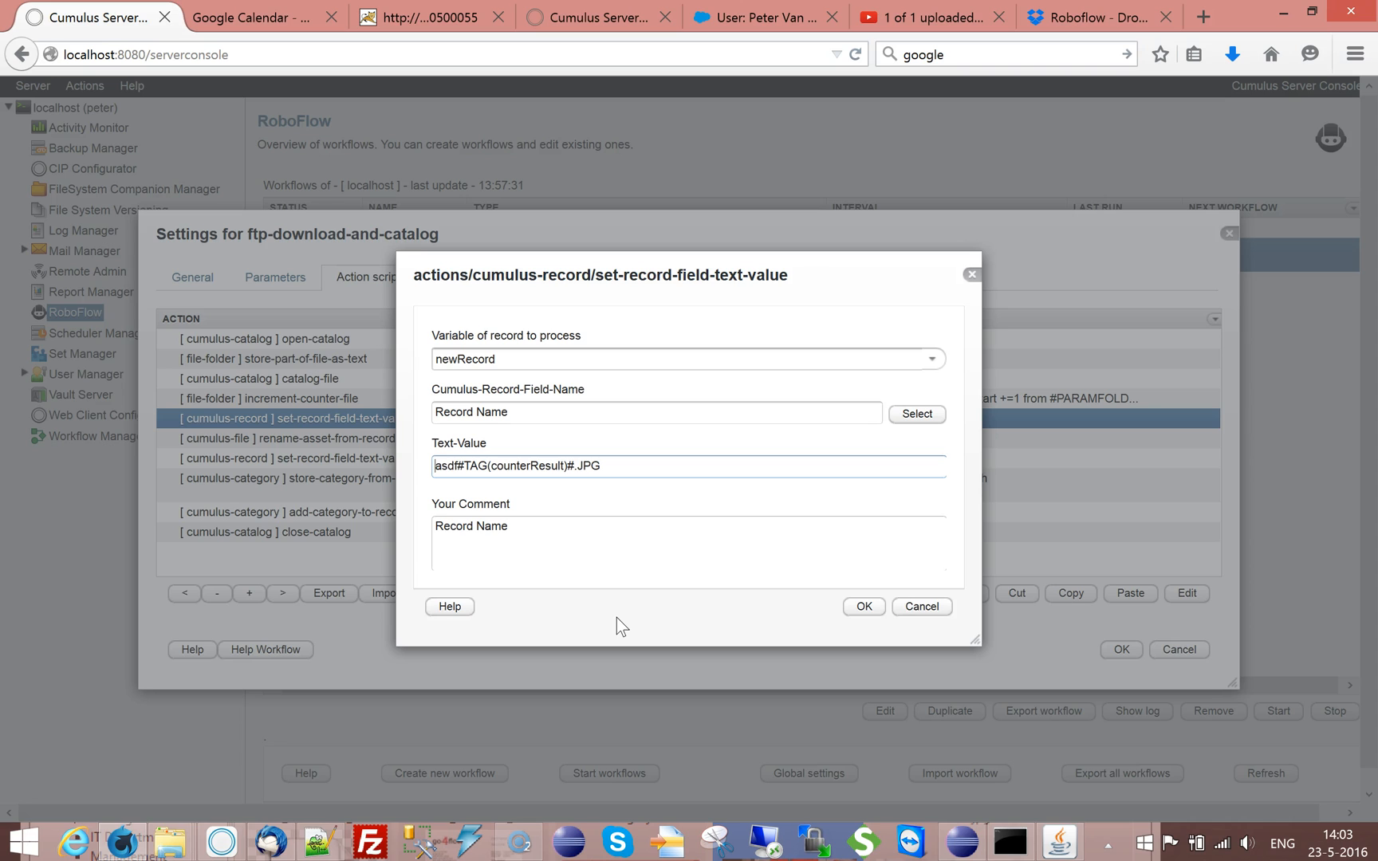
{"action": "double_click", "coordinate": [541, 466]}
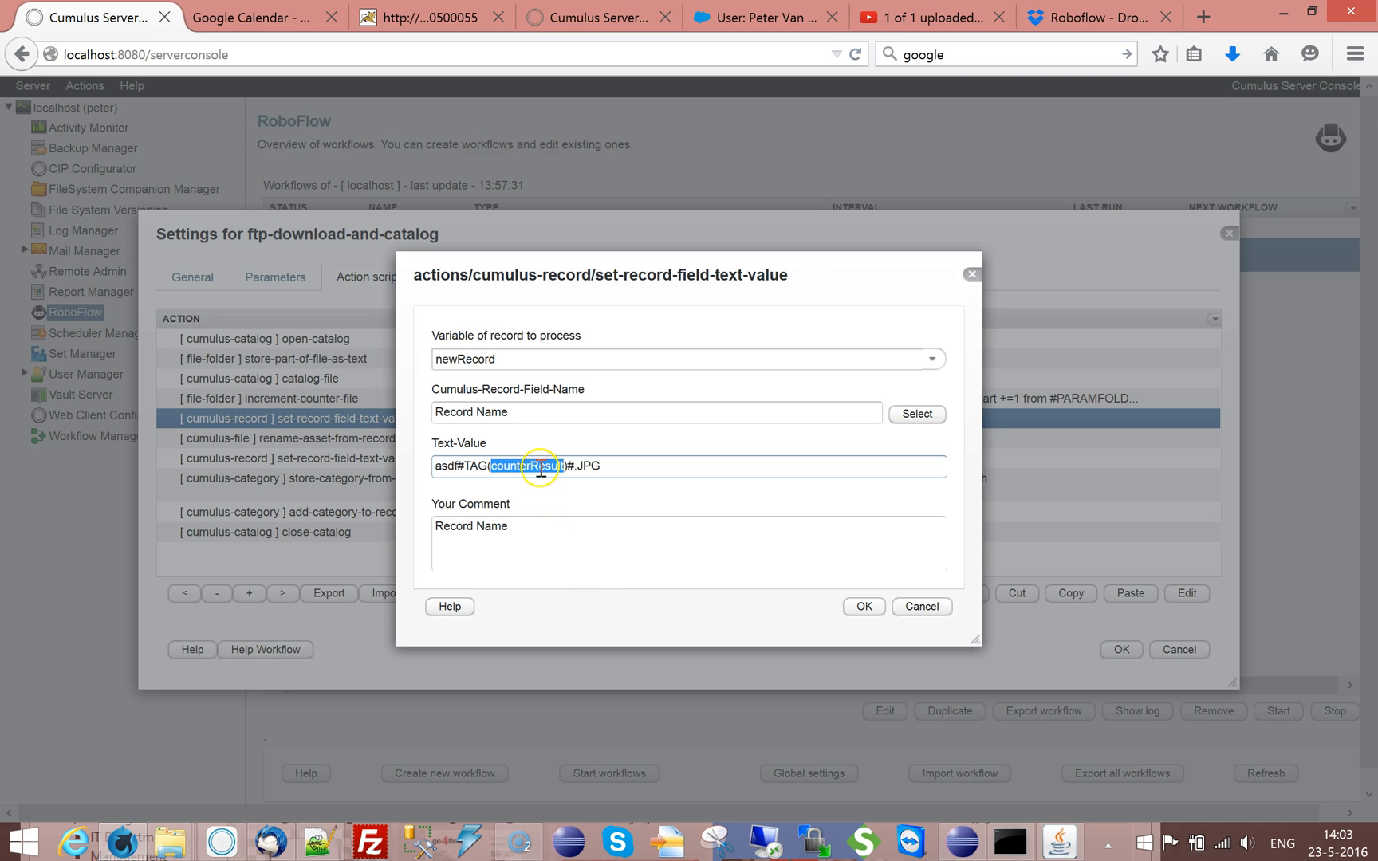
{"action": "left_click", "coordinate": [872, 606]}
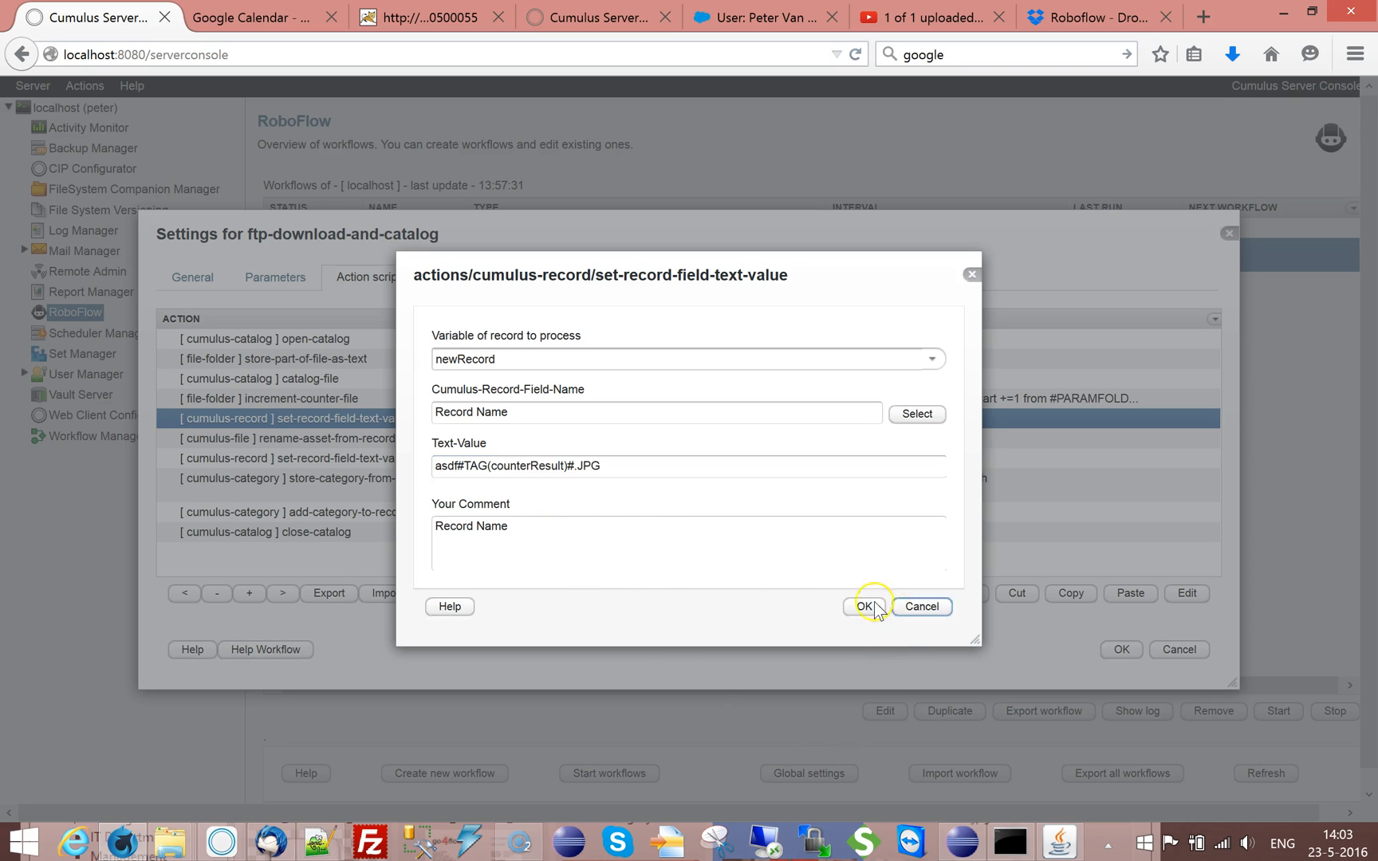
Set the increment-counter-file action's output variable to counterResult, replace counterStart with counterResult in its comment, and save the action
{"action": "left_click", "coordinate": [327, 399]}
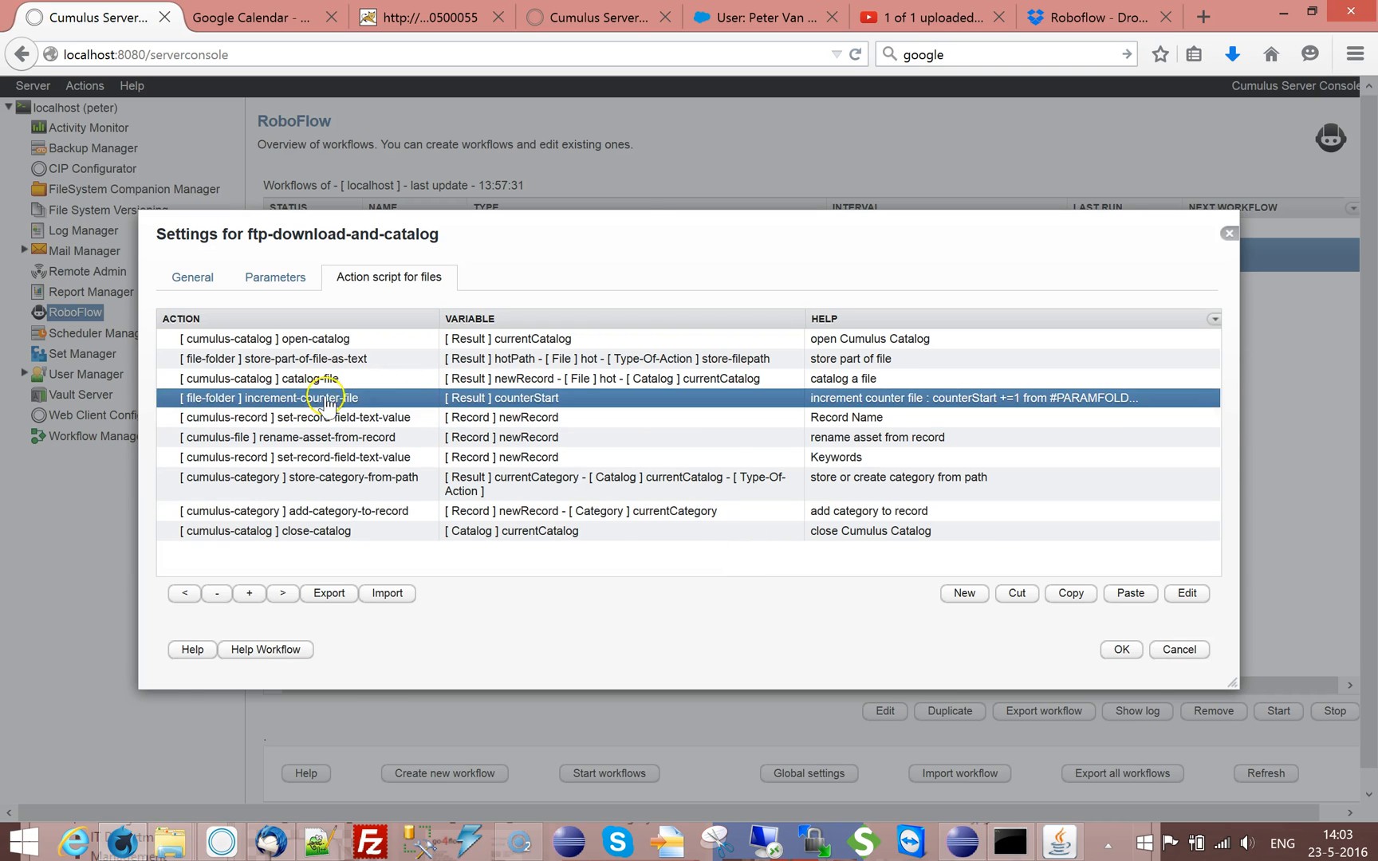
{"action": "double_click", "coordinate": [327, 399]}
{"action": "double_click", "coordinate": [486, 467]}
{"action": "key", "text": "ctrl+v"}
{"action": "double_click", "coordinate": [599, 526]}
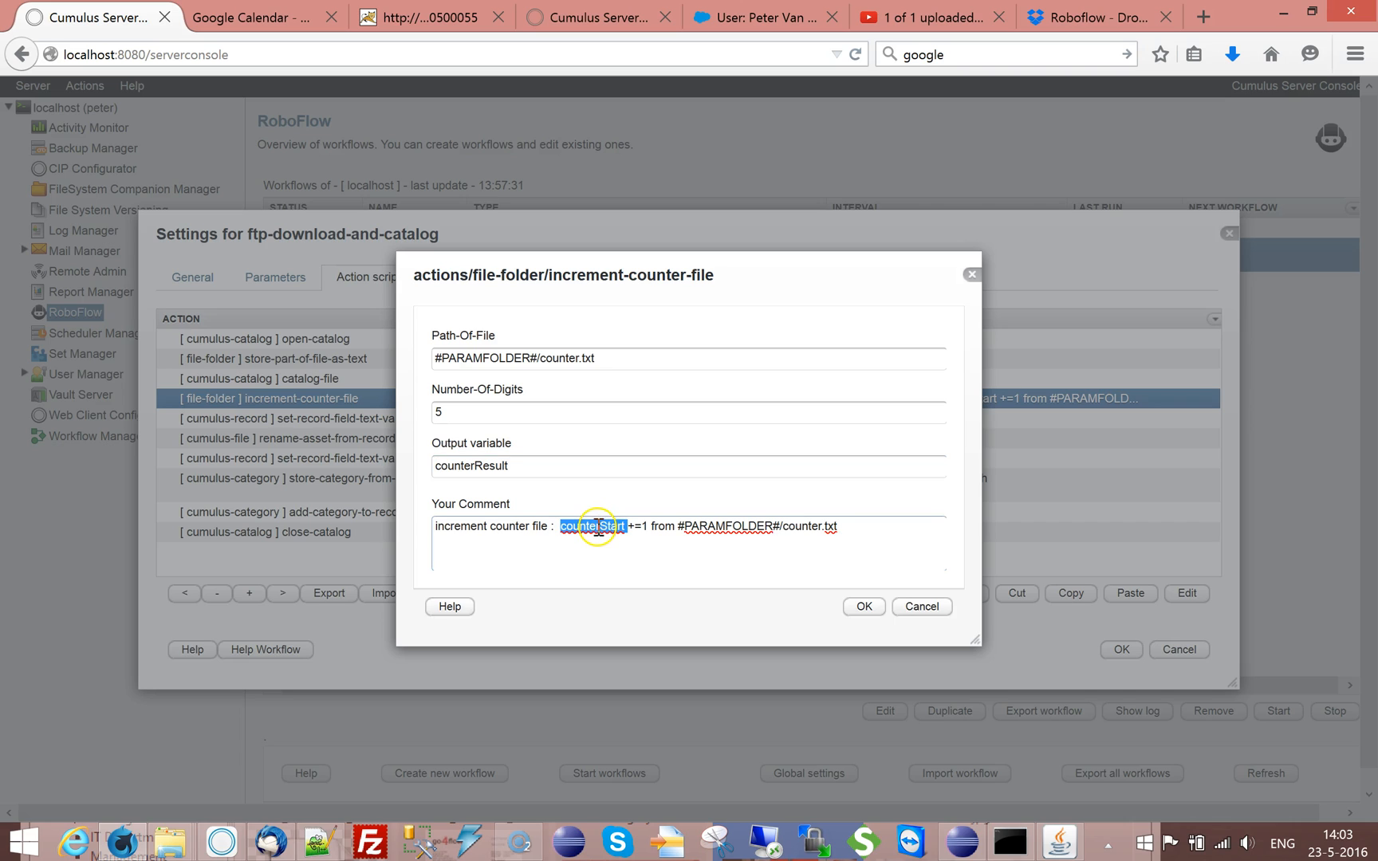
{"action": "key", "text": "ctrl+v"}
{"action": "left_click", "coordinate": [863, 606]}
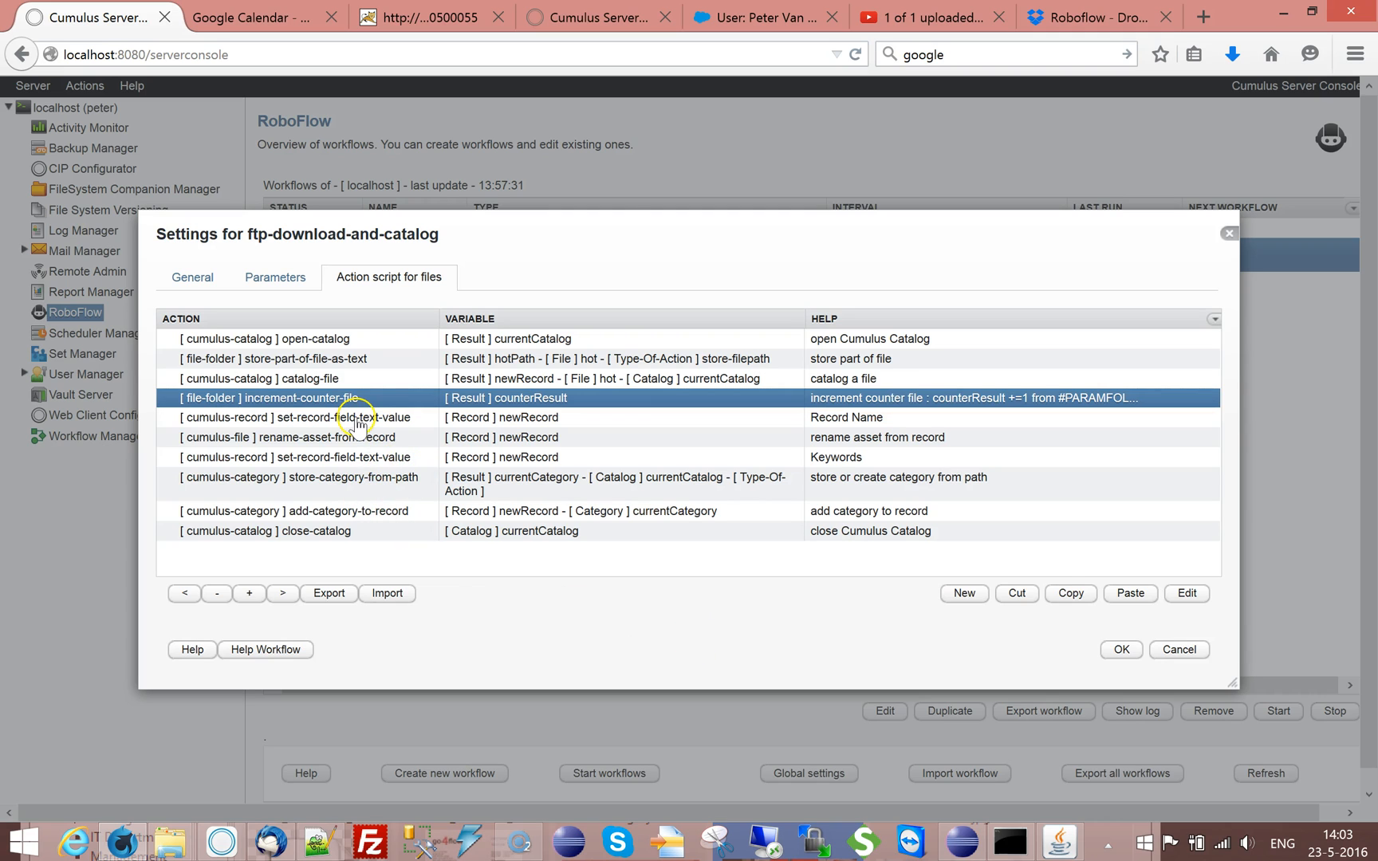
Move the rename-asset-from-record action directly below the increment-counter-file action
{"action": "double_click", "coordinate": [300, 444]}
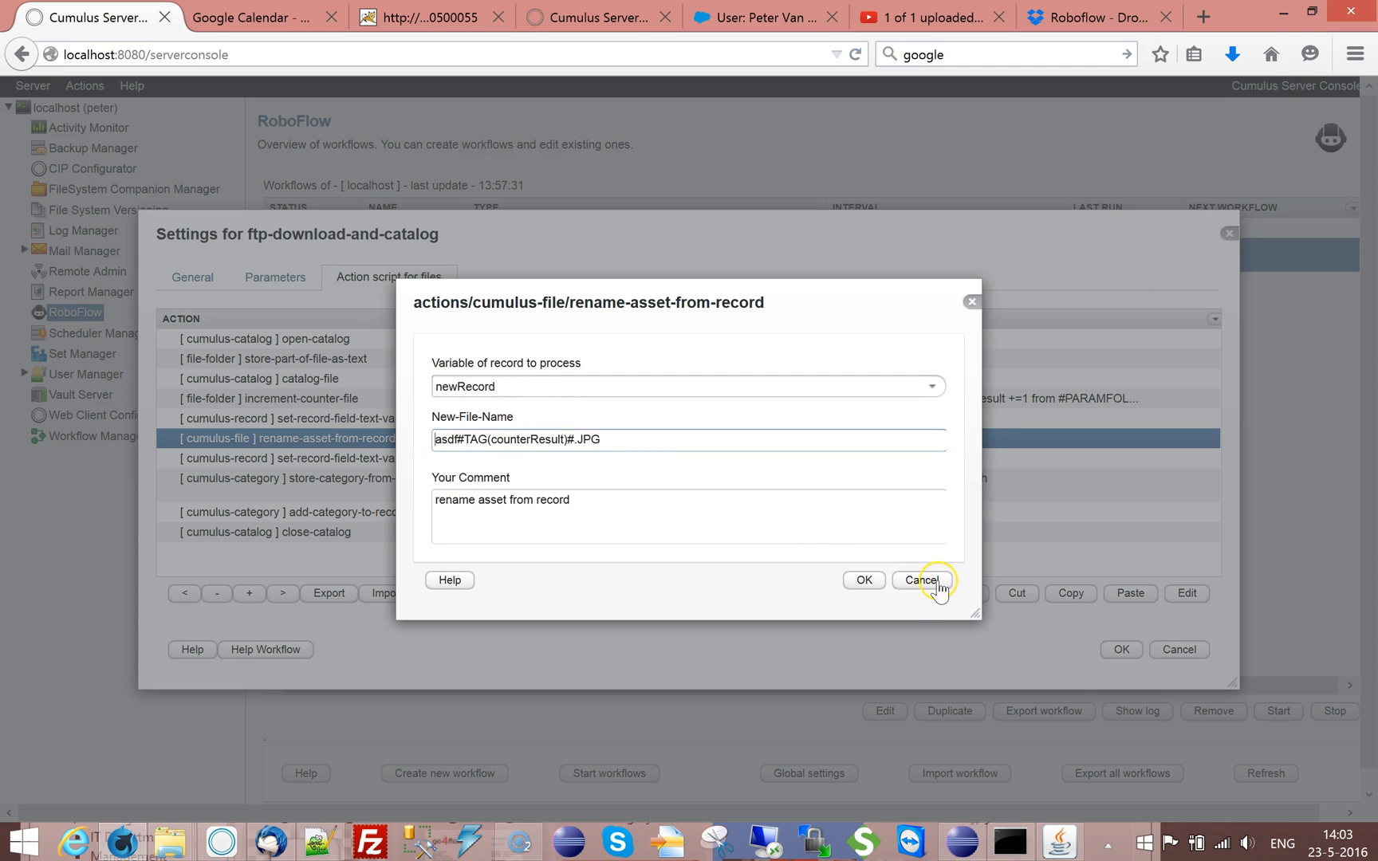
{"action": "left_click", "coordinate": [922, 580]}
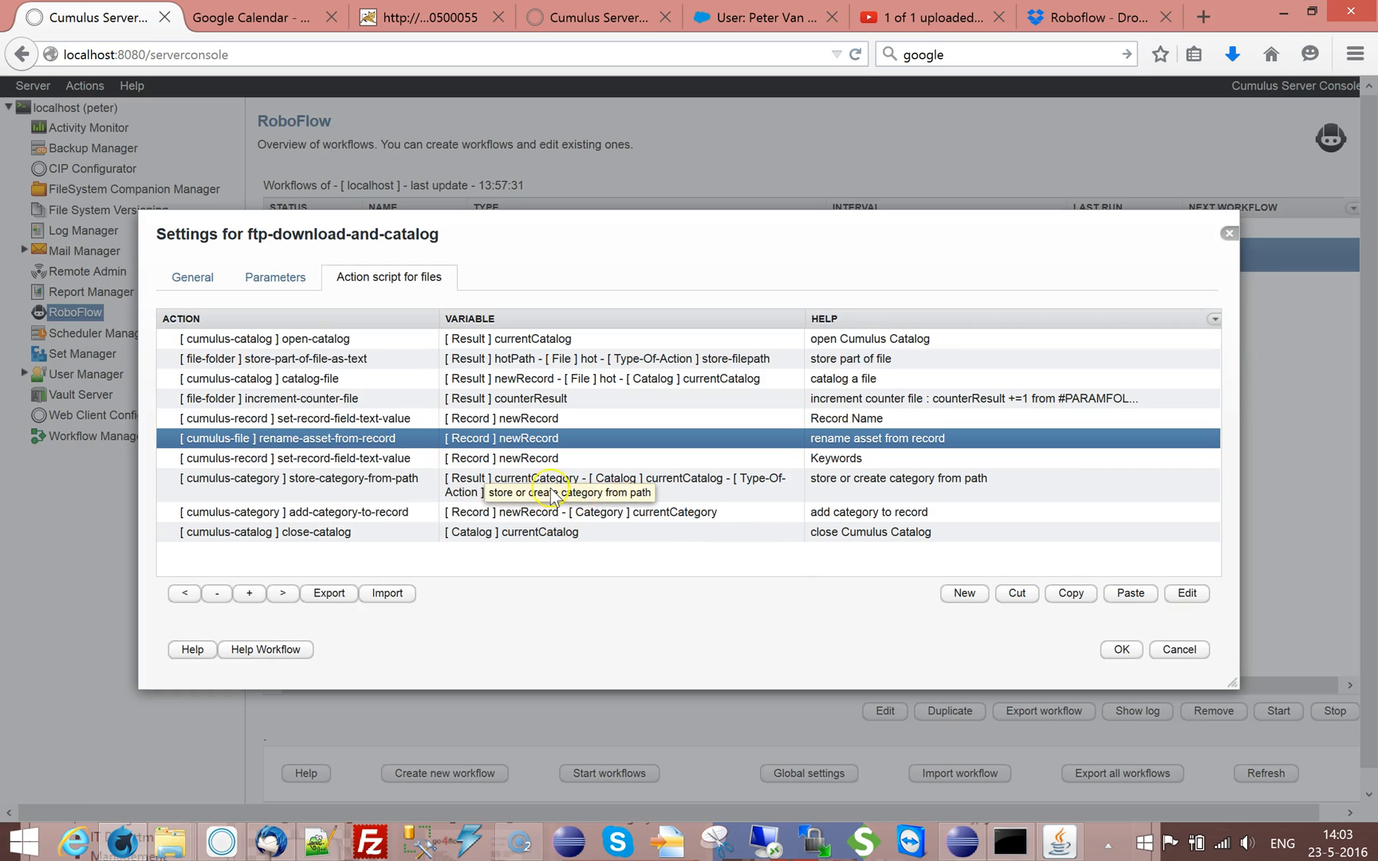
{"action": "left_click", "coordinate": [1005, 593]}
{"action": "left_click", "coordinate": [355, 398]}
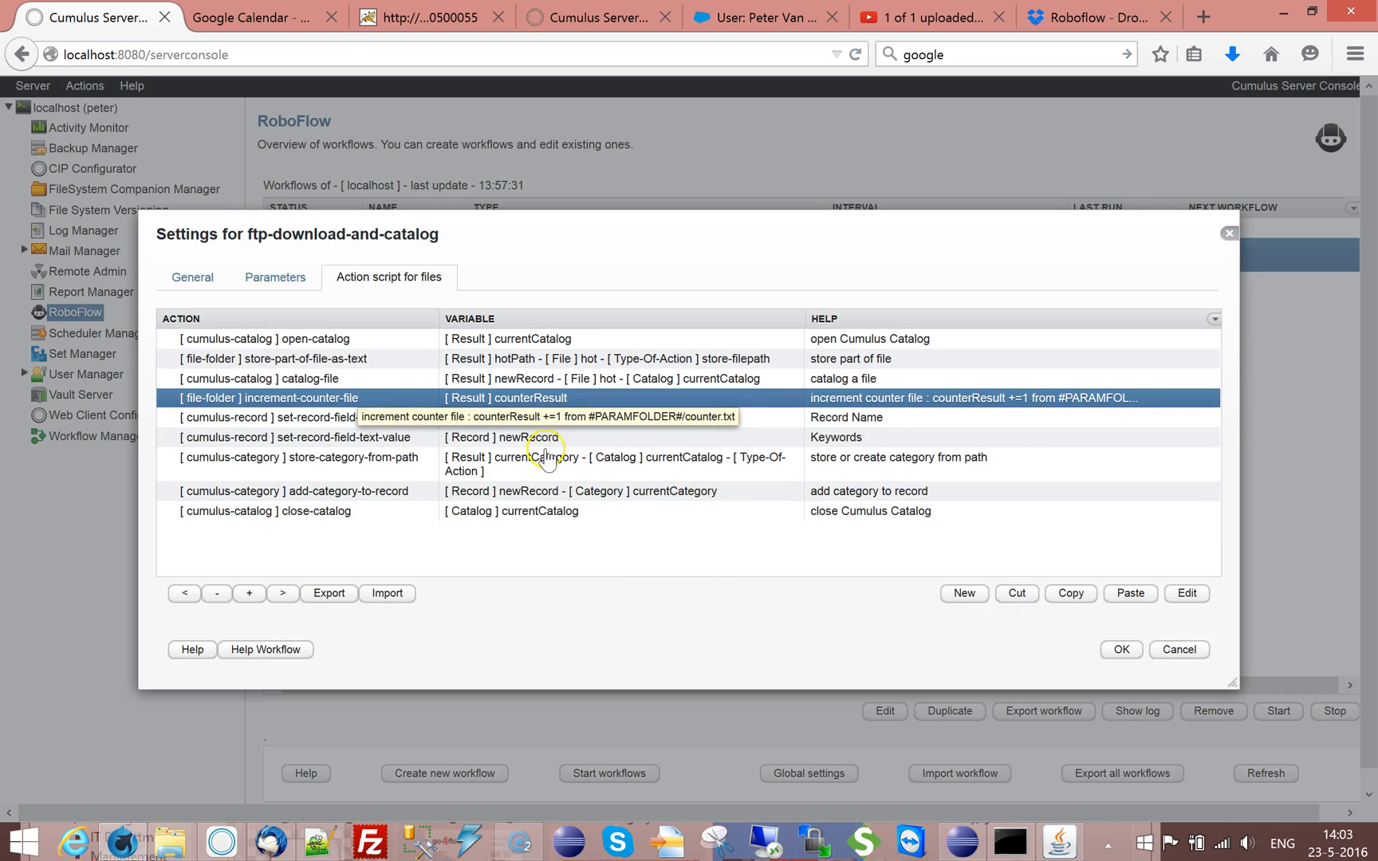
{"action": "left_click", "coordinate": [1134, 594]}
Review the new file name of the rename-asset-from-record action and the text values of the Record Name and Keywords actions
{"action": "double_click", "coordinate": [337, 423]}
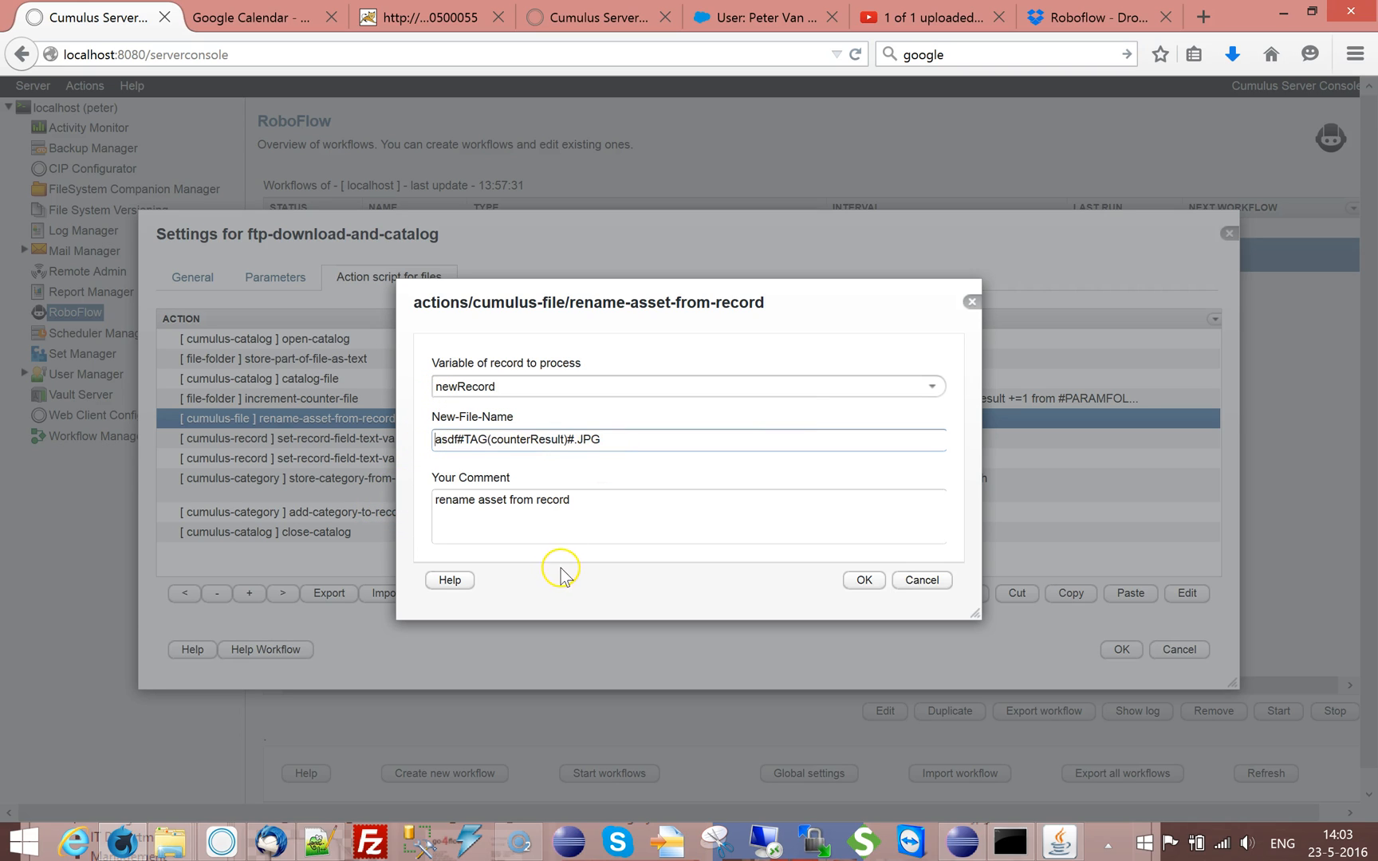
{"action": "left_click", "coordinate": [864, 579]}
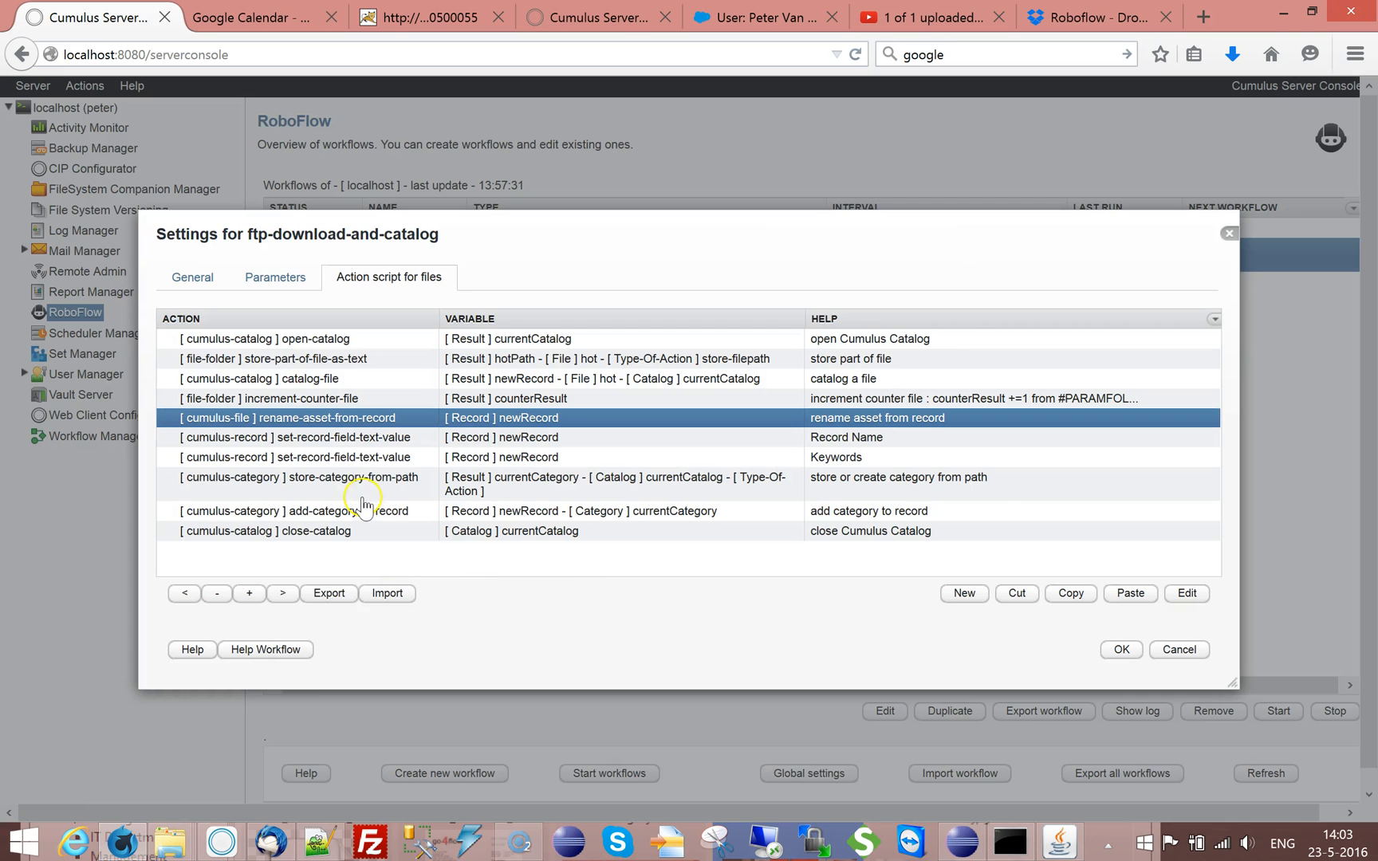
{"action": "double_click", "coordinate": [363, 438]}
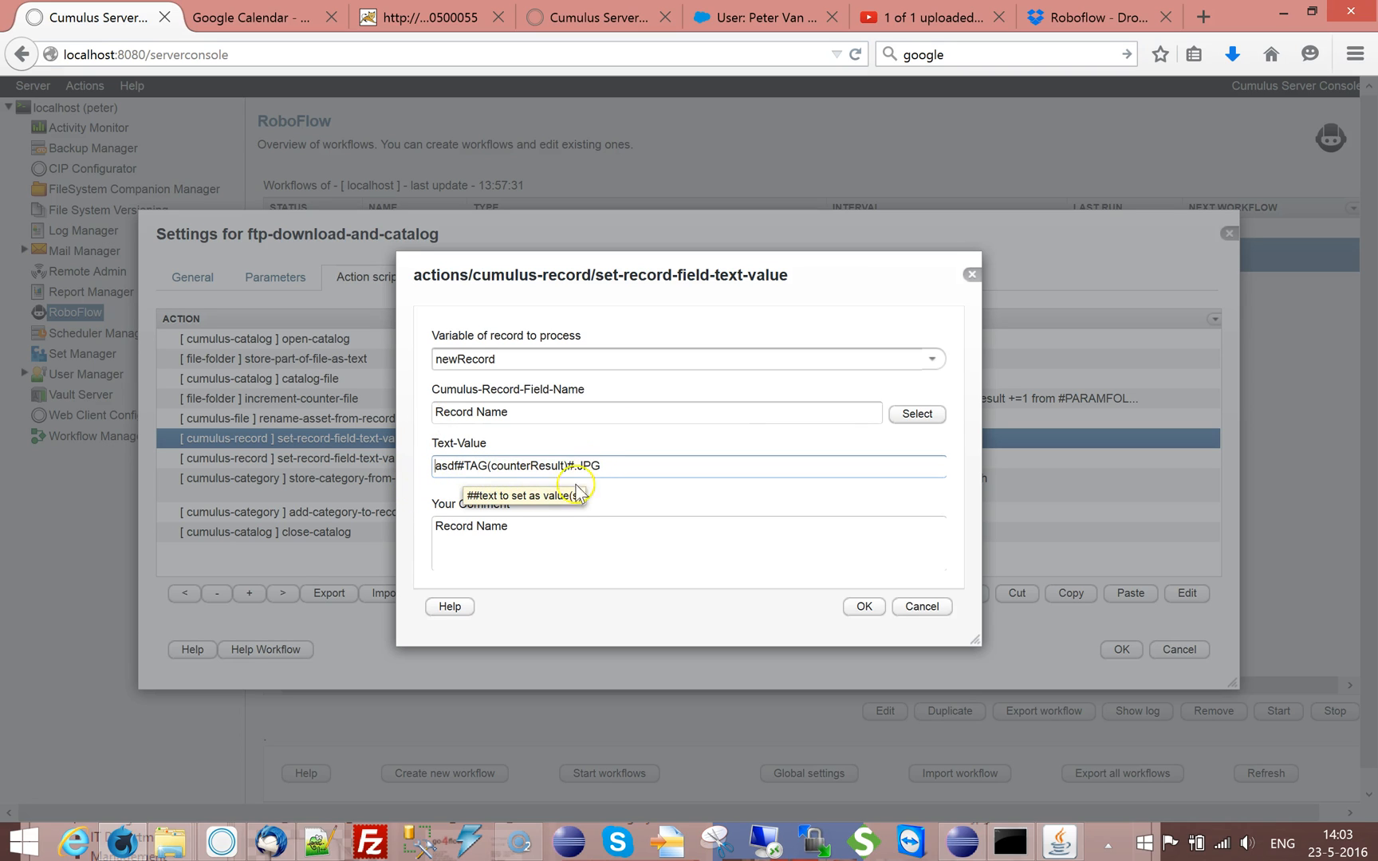
{"action": "left_click", "coordinate": [867, 610]}
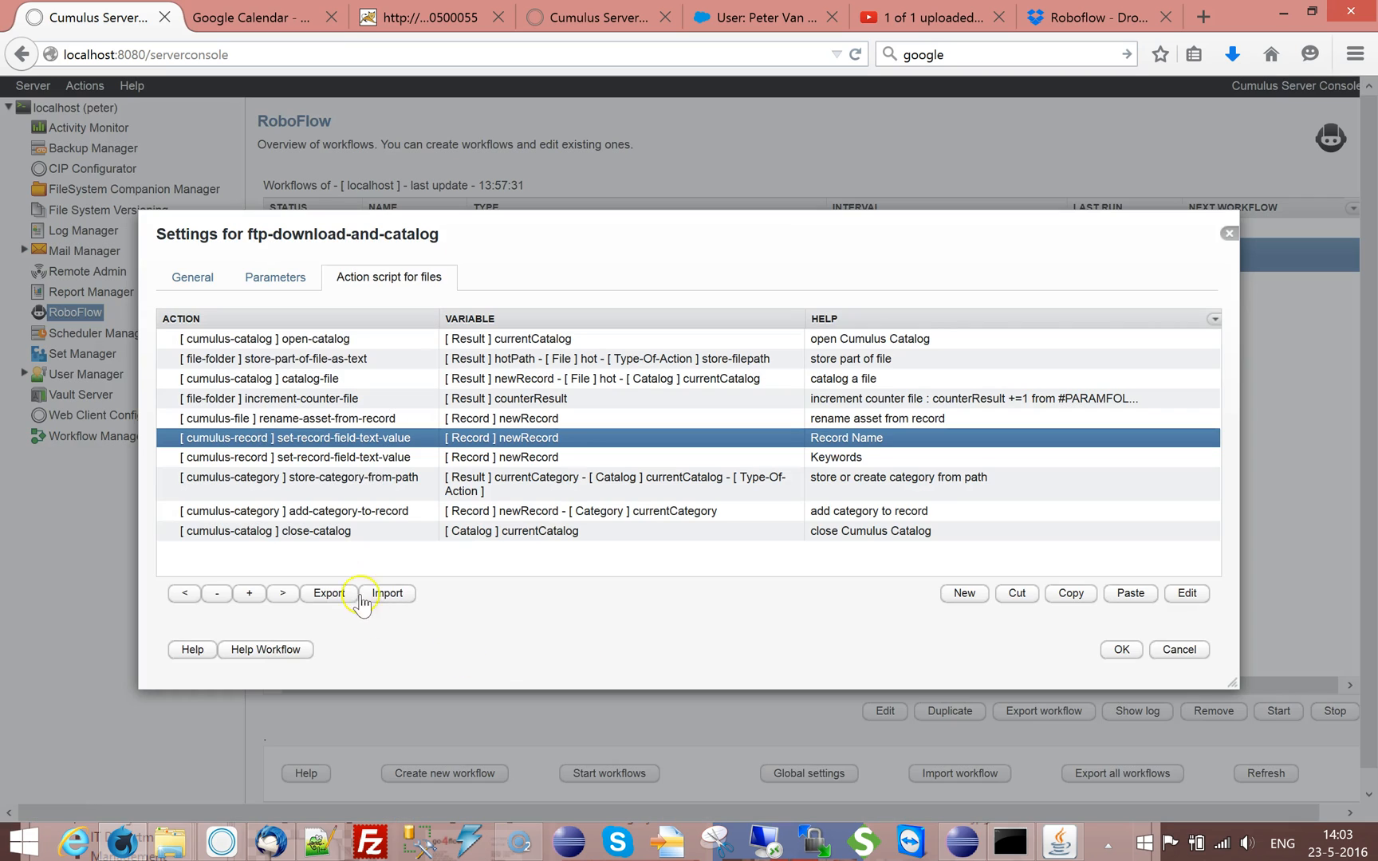
{"action": "double_click", "coordinate": [338, 458]}
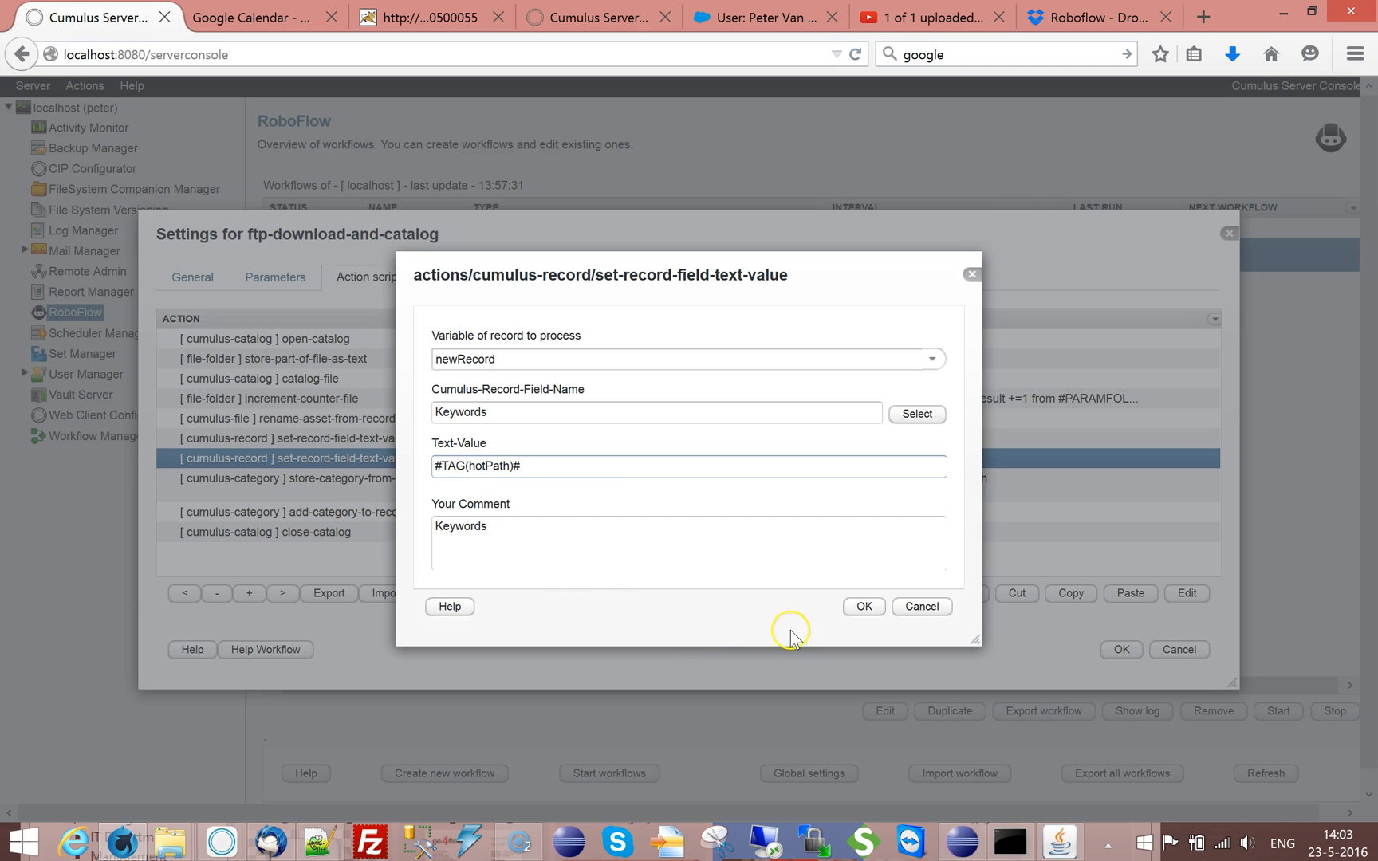
{"action": "left_click", "coordinate": [863, 606]}
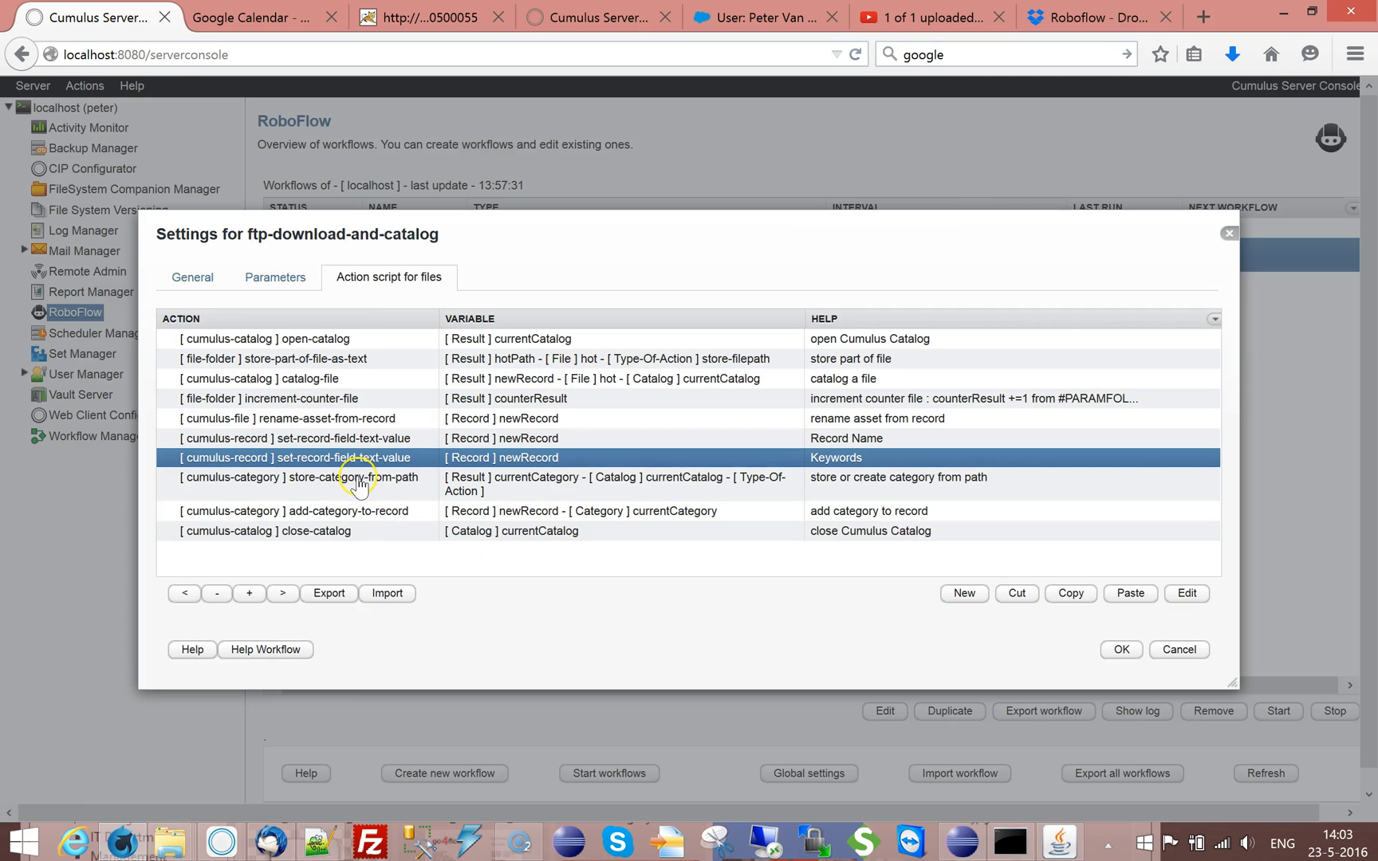
Examine the category path and type of action in the store-category-from-path action
{"action": "double_click", "coordinate": [357, 479]}
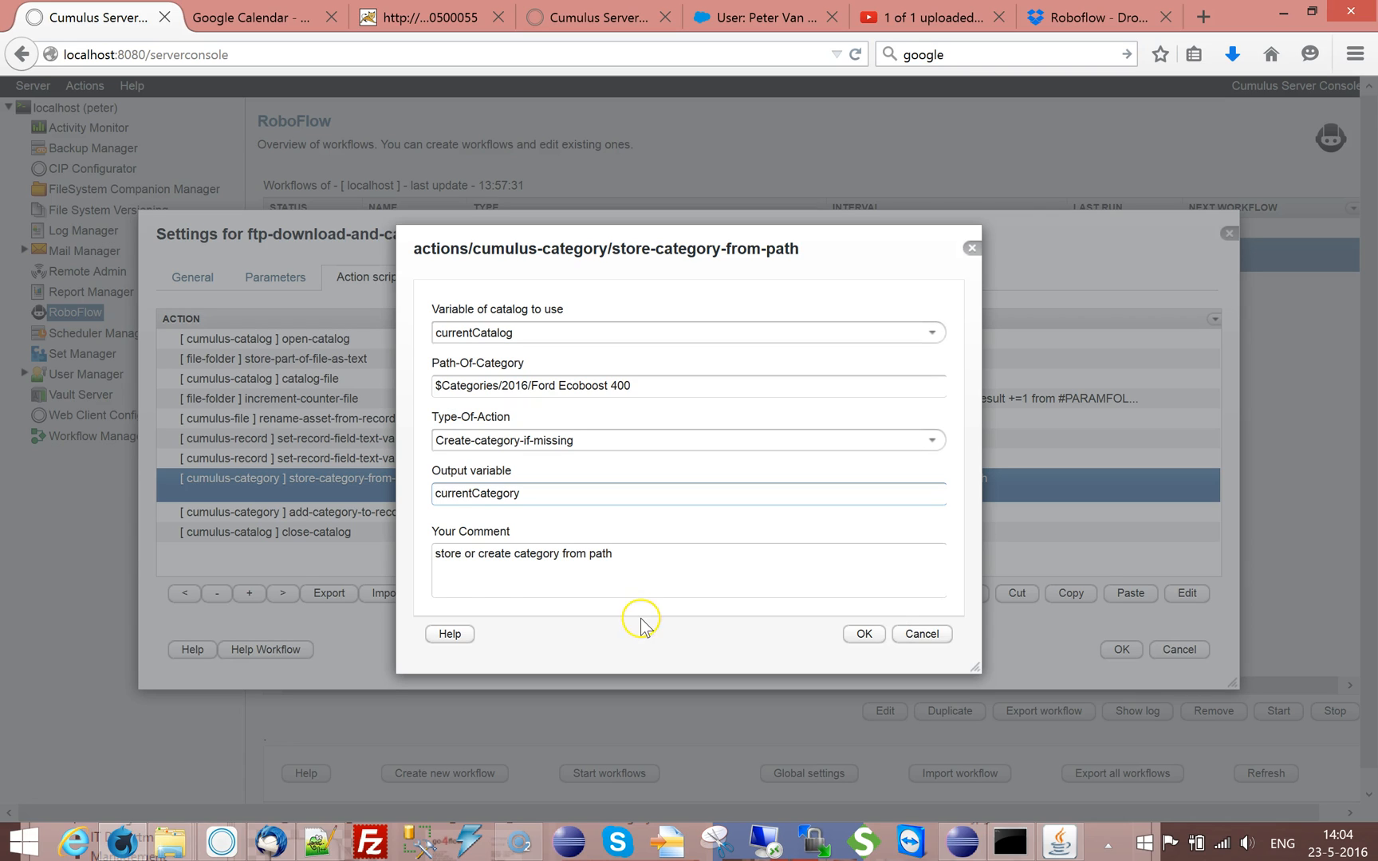
{"action": "left_click_drag", "start_coordinate": [599, 386], "coordinate": [473, 386]}
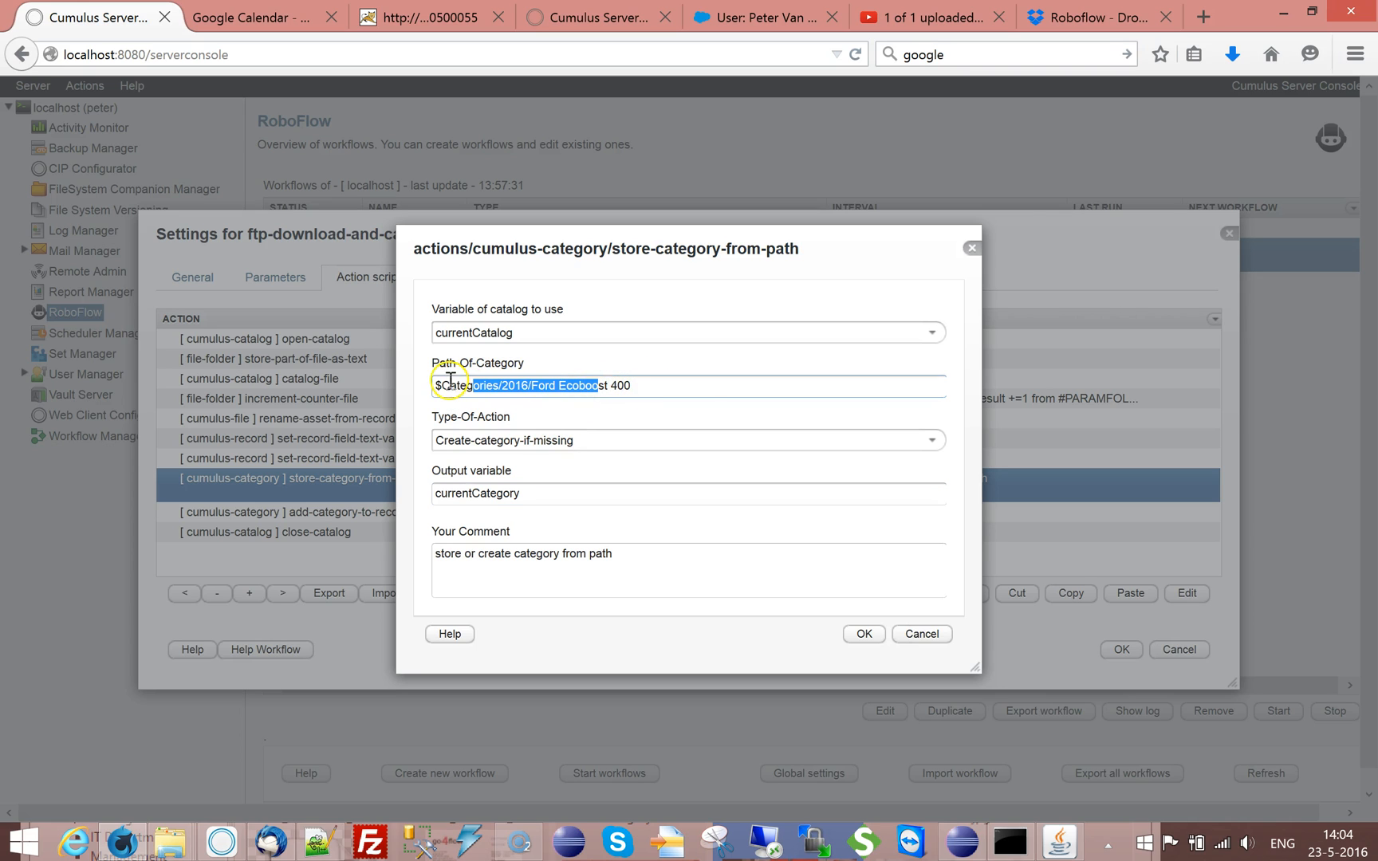
{"action": "left_click_drag", "start_coordinate": [628, 386], "coordinate": [449, 388]}
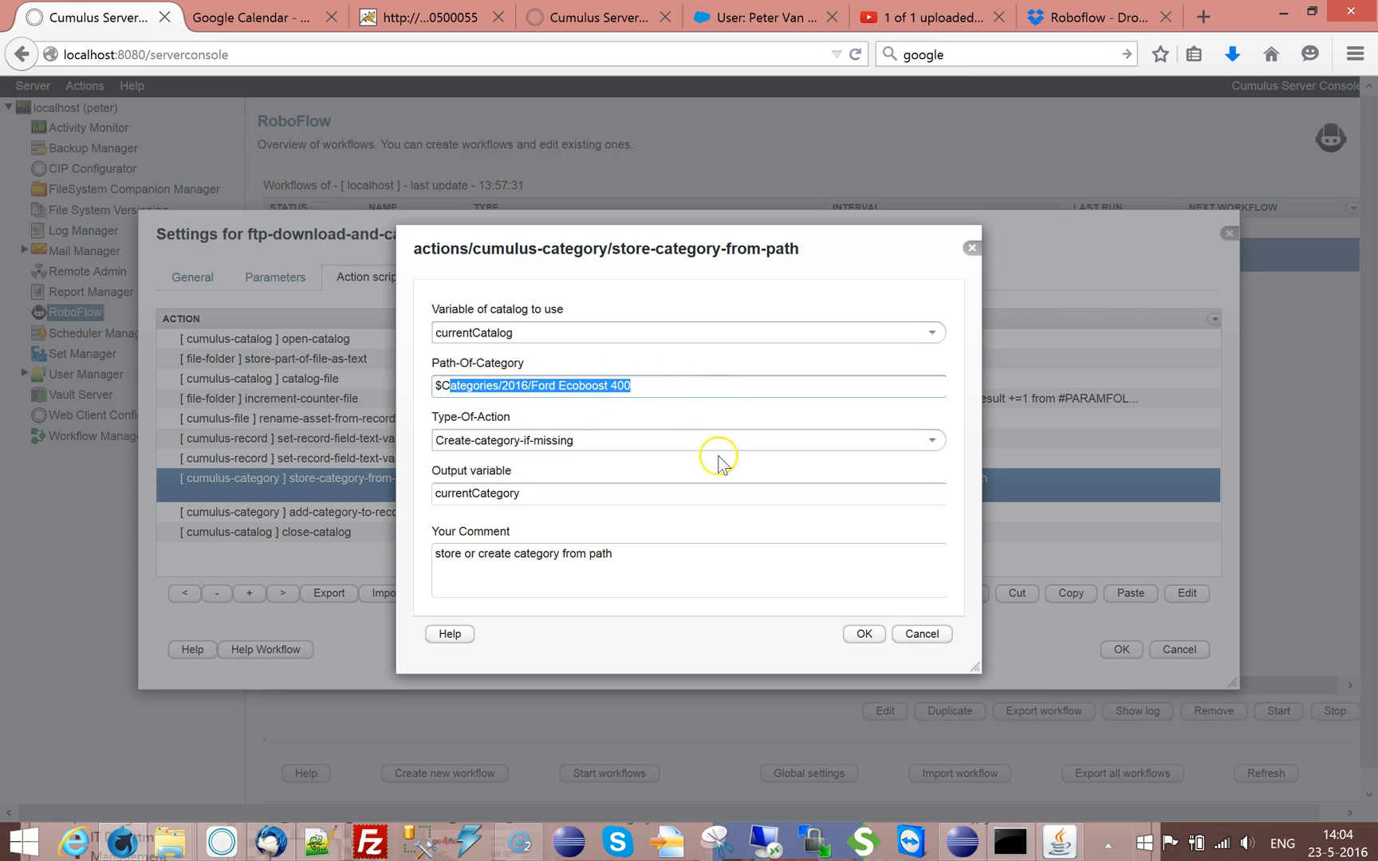
{"action": "left_click", "coordinate": [681, 413]}
{"action": "left_click", "coordinate": [931, 636]}
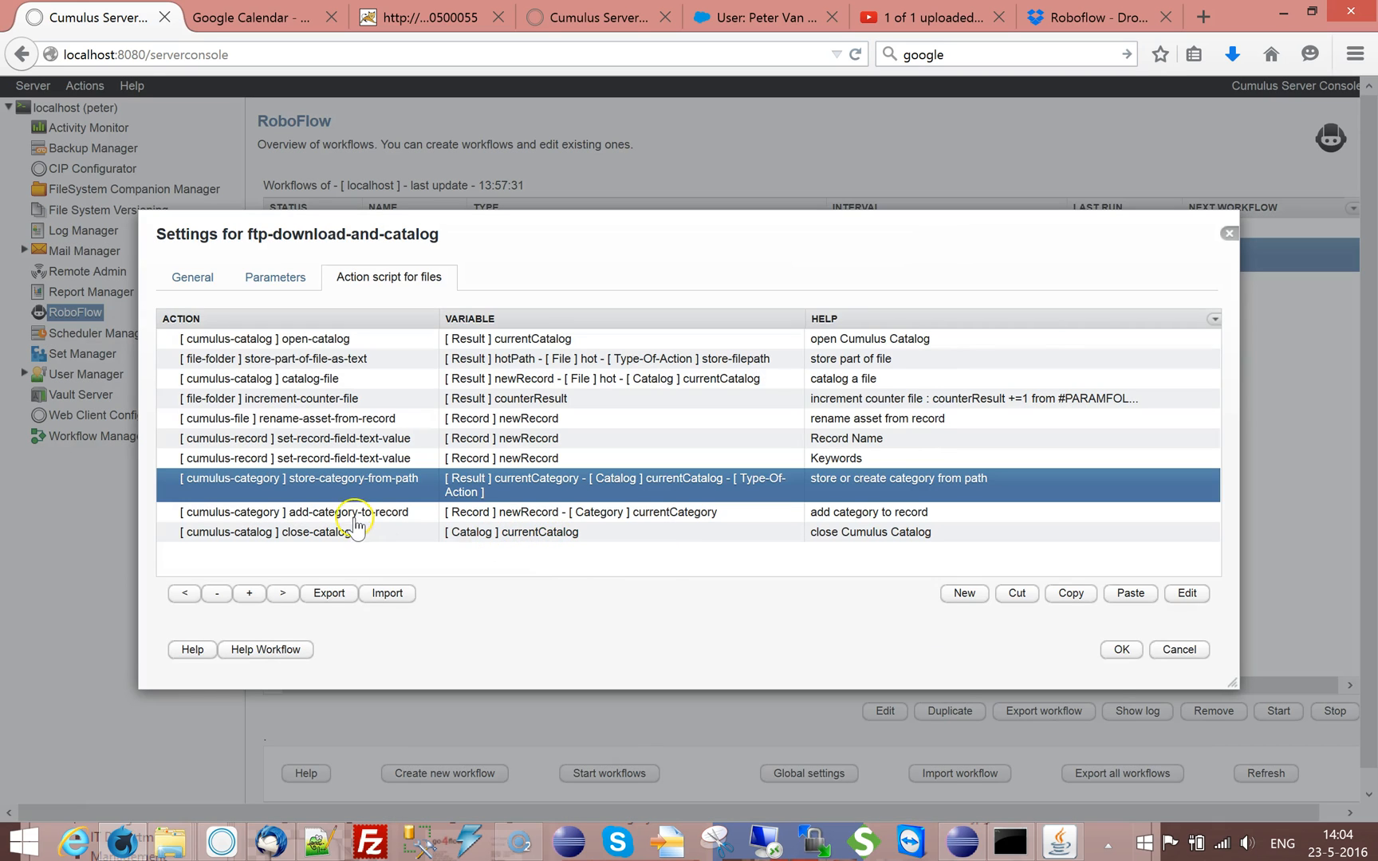
Clear the Path-Of-Category of the store-category-from-path action and save the action
{"action": "left_click", "coordinate": [354, 520]}
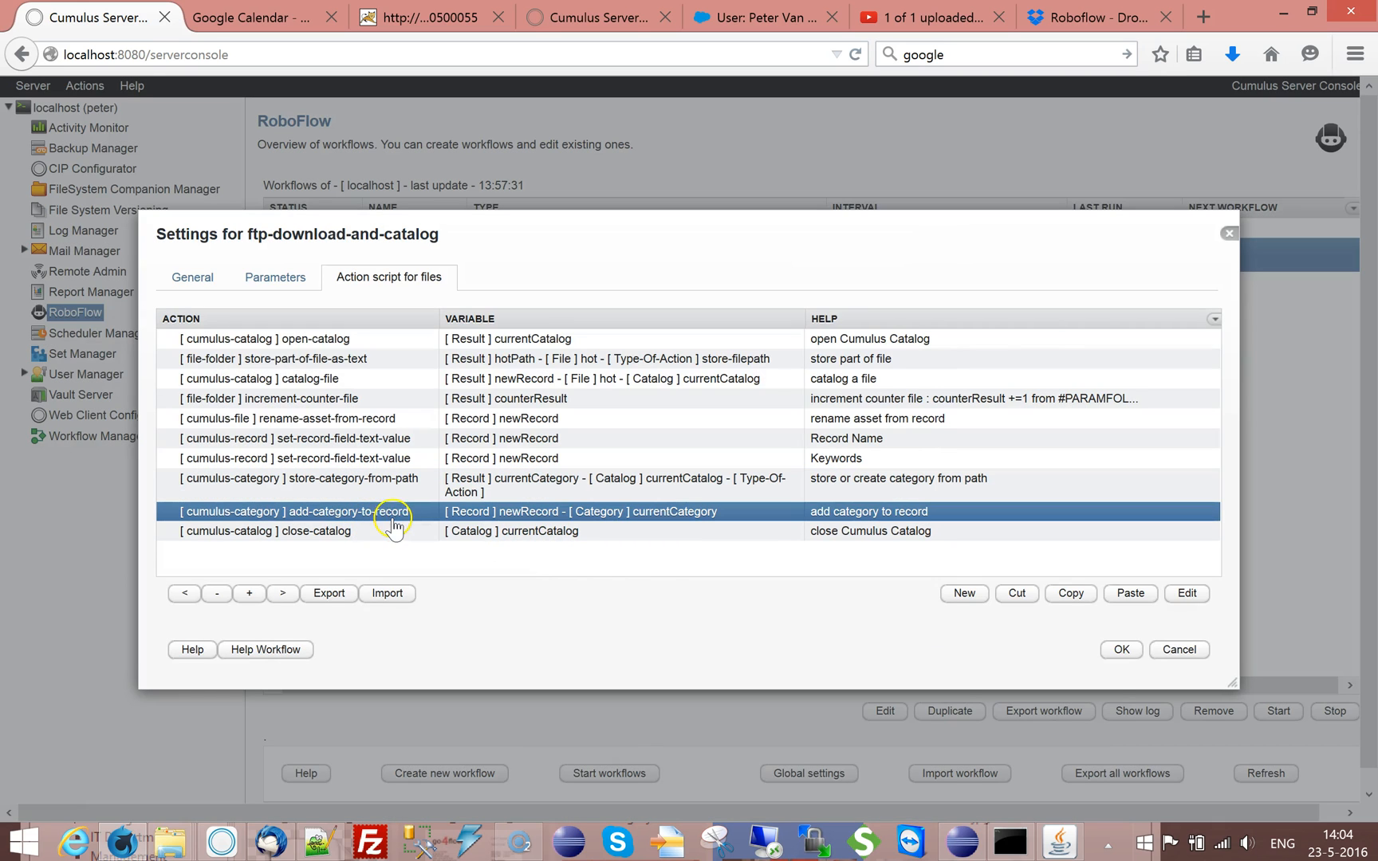
{"action": "left_click", "coordinate": [424, 486]}
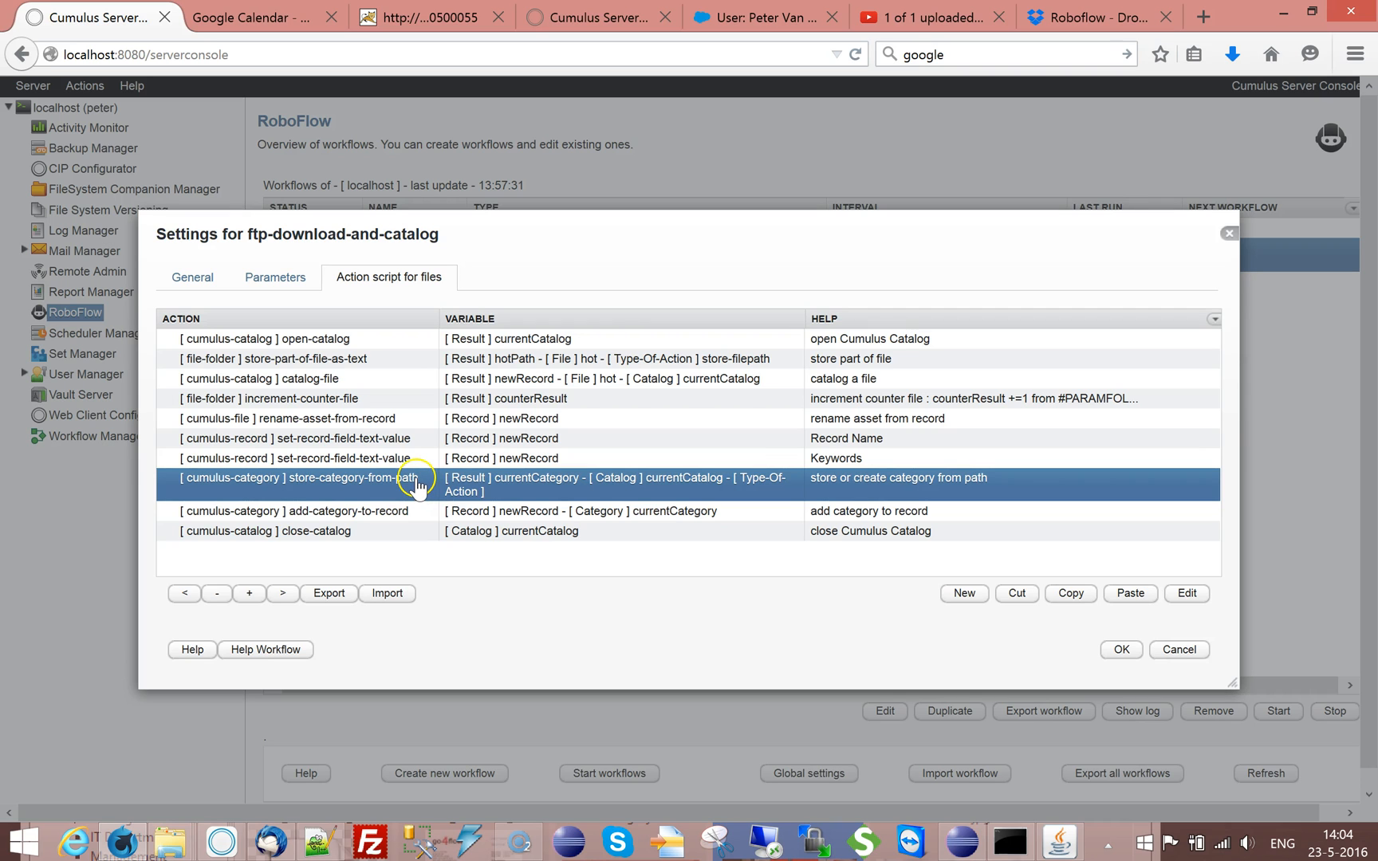
{"action": "double_click", "coordinate": [417, 482]}
{"action": "left_click_drag", "start_coordinate": [635, 386], "coordinate": [399, 387]}
{"action": "key", "text": "ctrl+c"}
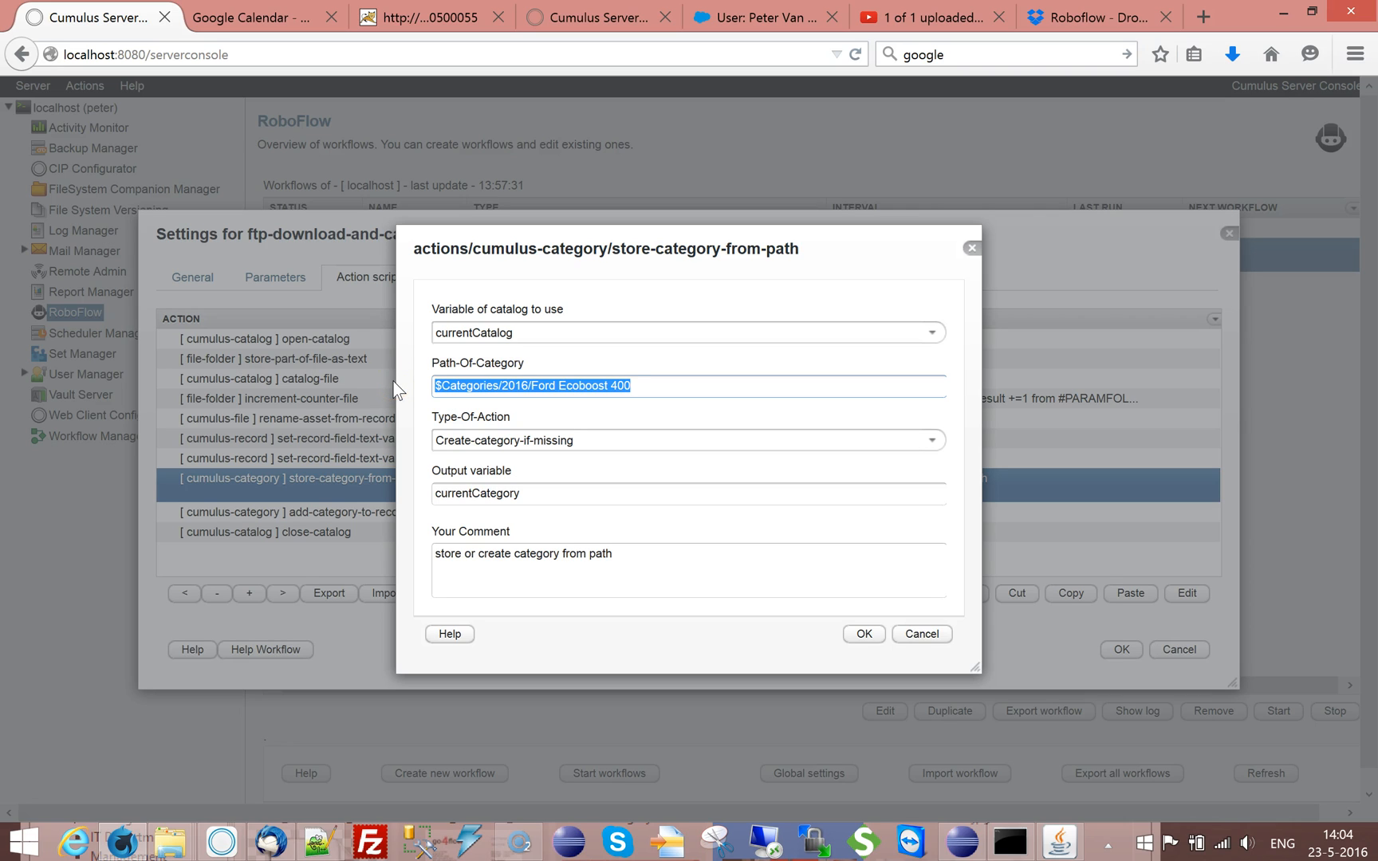
{"action": "key", "text": "Delete"}
{"action": "left_click", "coordinate": [864, 634]}
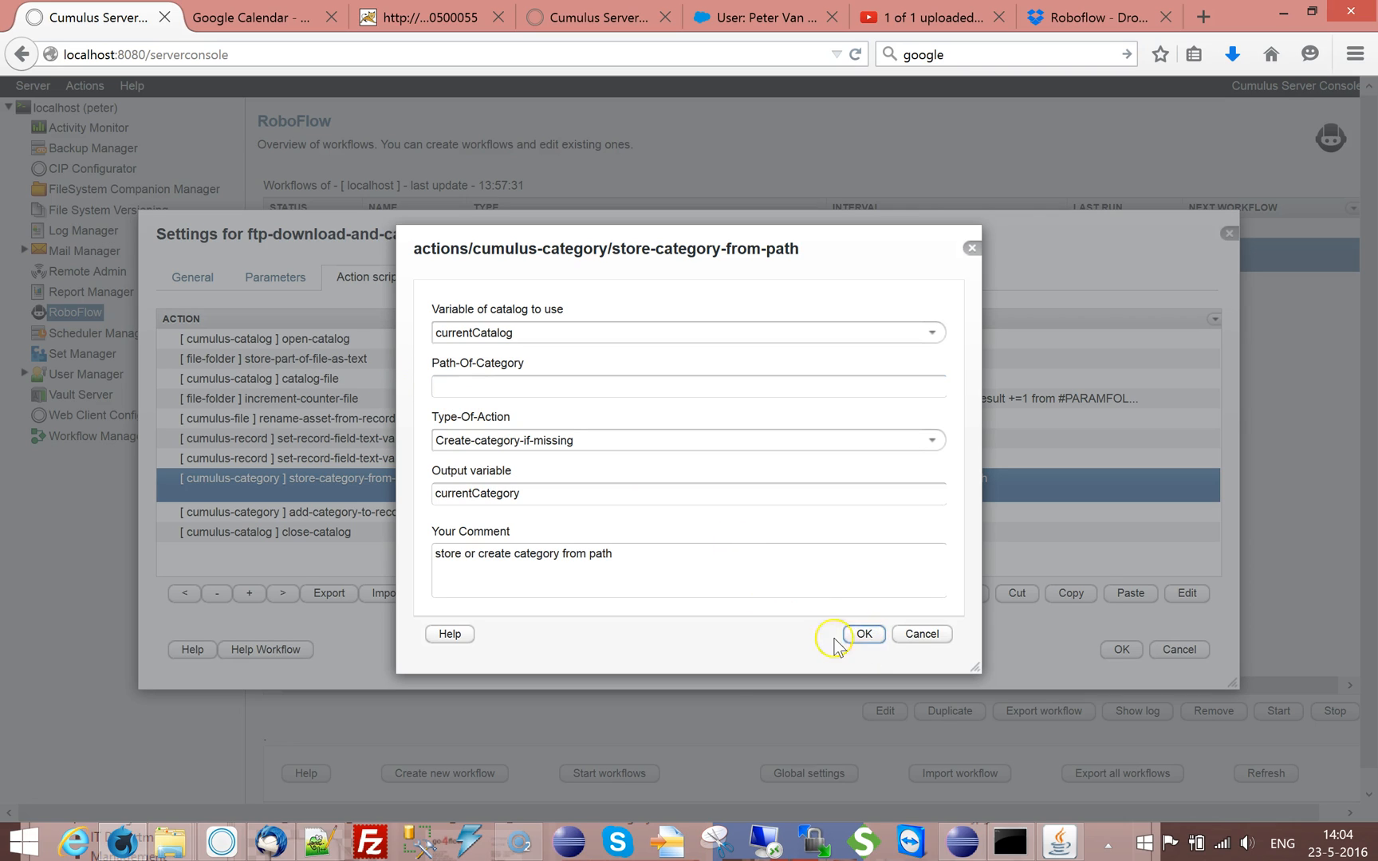
Add a new workflow parameter named Root-Category to ftp-download-and-catalog
{"action": "left_click", "coordinate": [268, 280]}
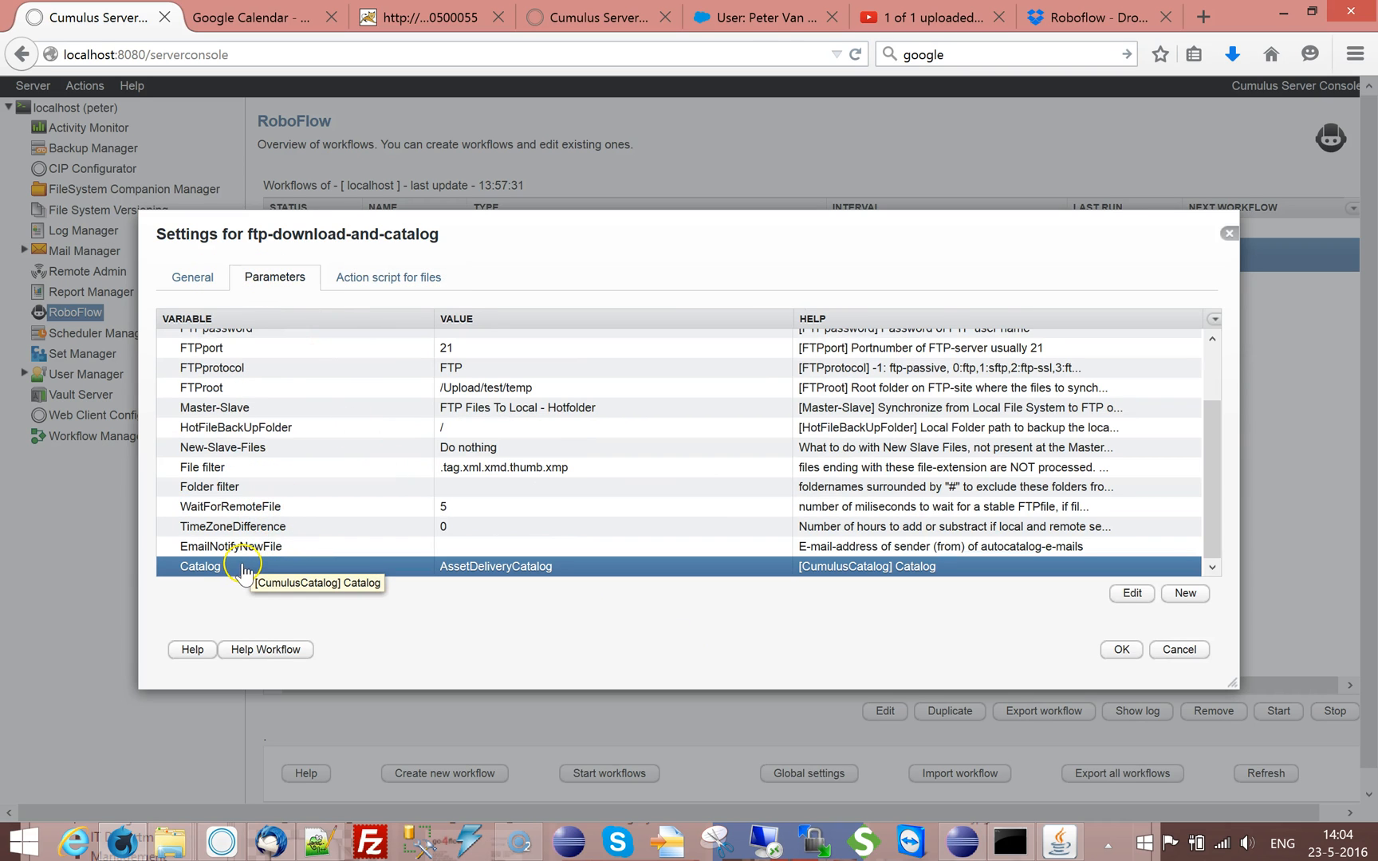
{"action": "left_click", "coordinate": [1185, 593]}
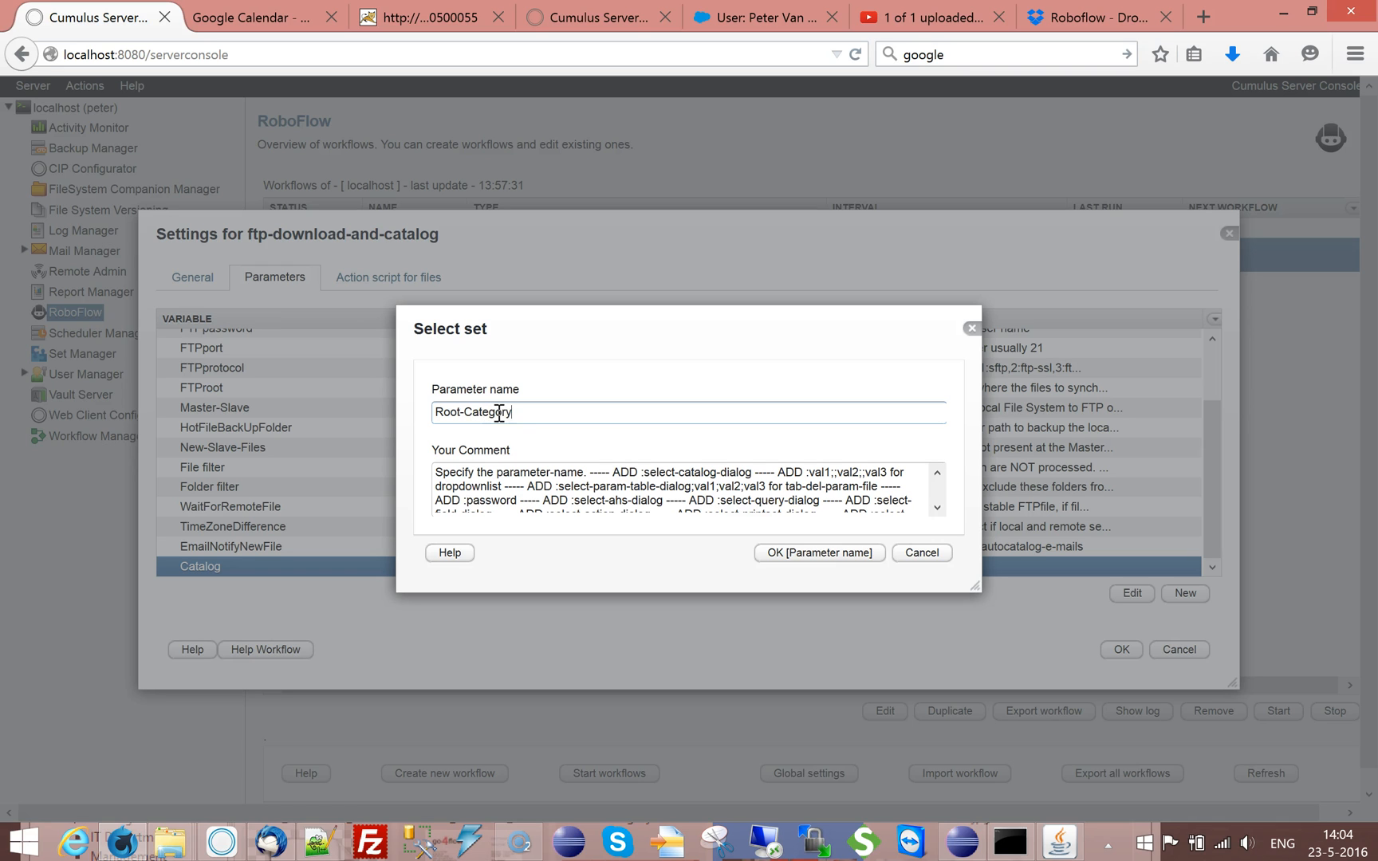
{"action": "left_click", "coordinate": [842, 558]}
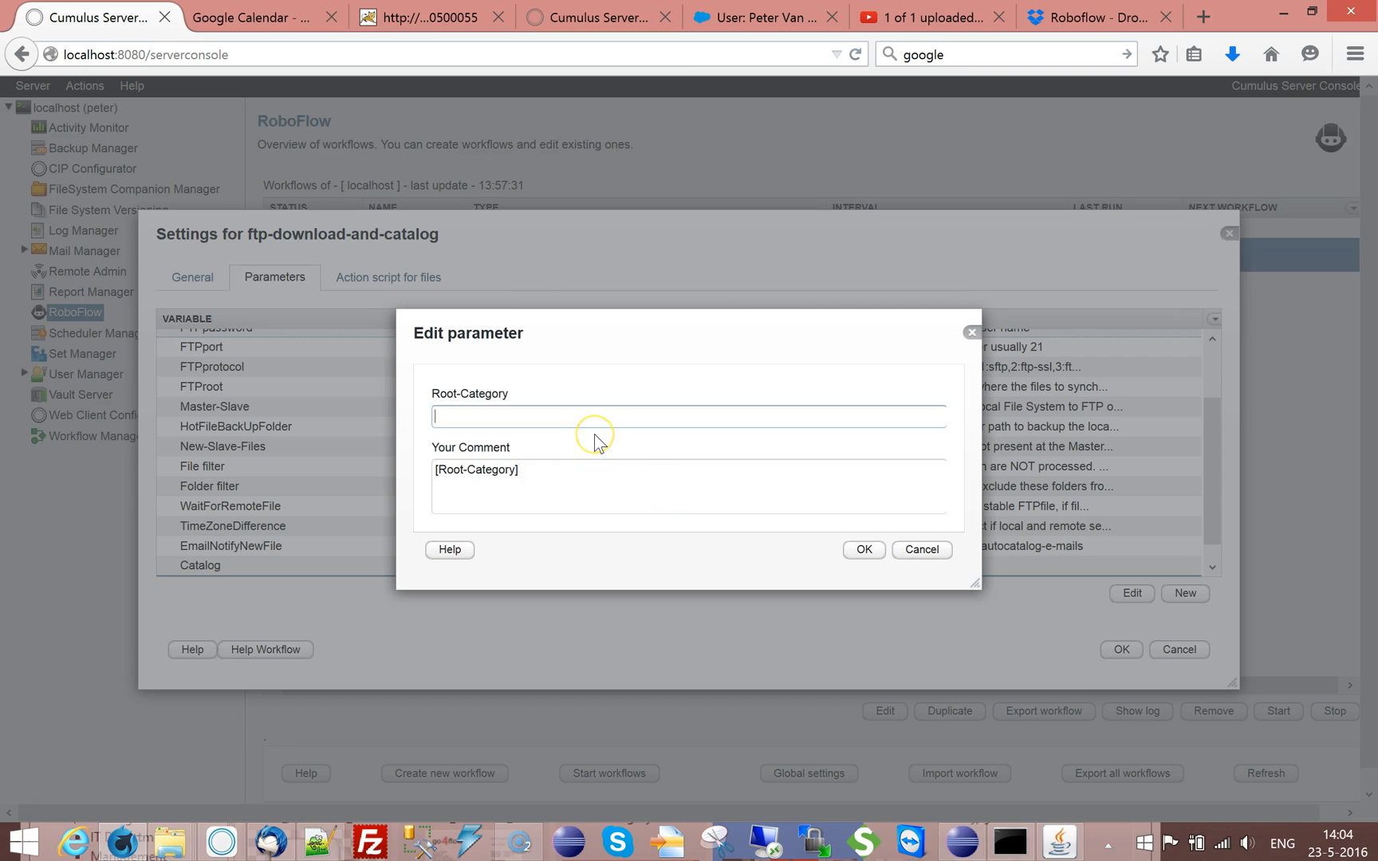
Set the Root-Category parameter's value to $Categories/#YEAR#/Ford Ecoboost 400 and confirm it
{"action": "key", "text": "ctrl+v"}
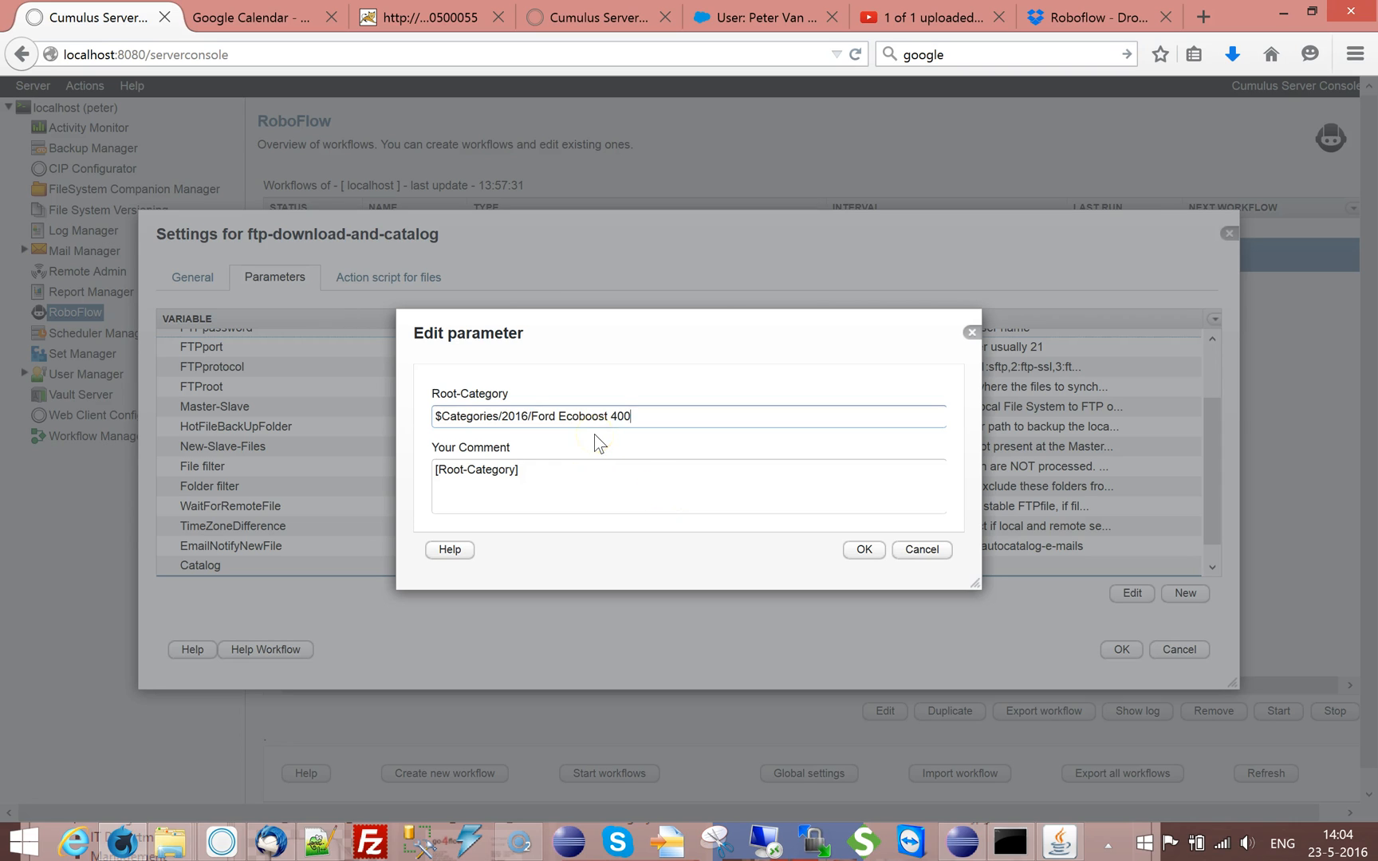
{"action": "double_click", "coordinate": [503, 416]}
{"action": "type", "text": "##"}
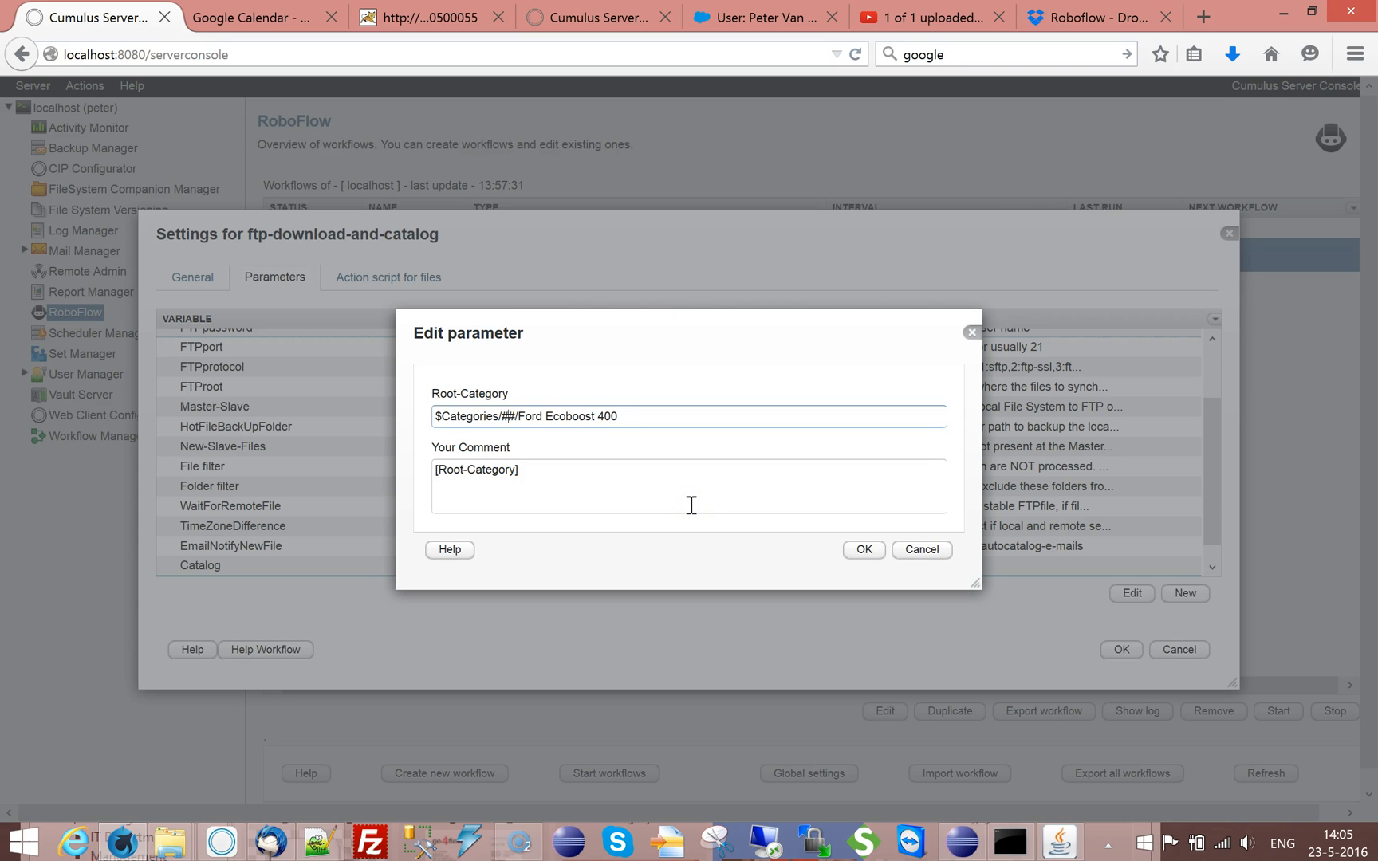
{"action": "key", "text": "Left"}
{"action": "type", "text": "YEAR"}
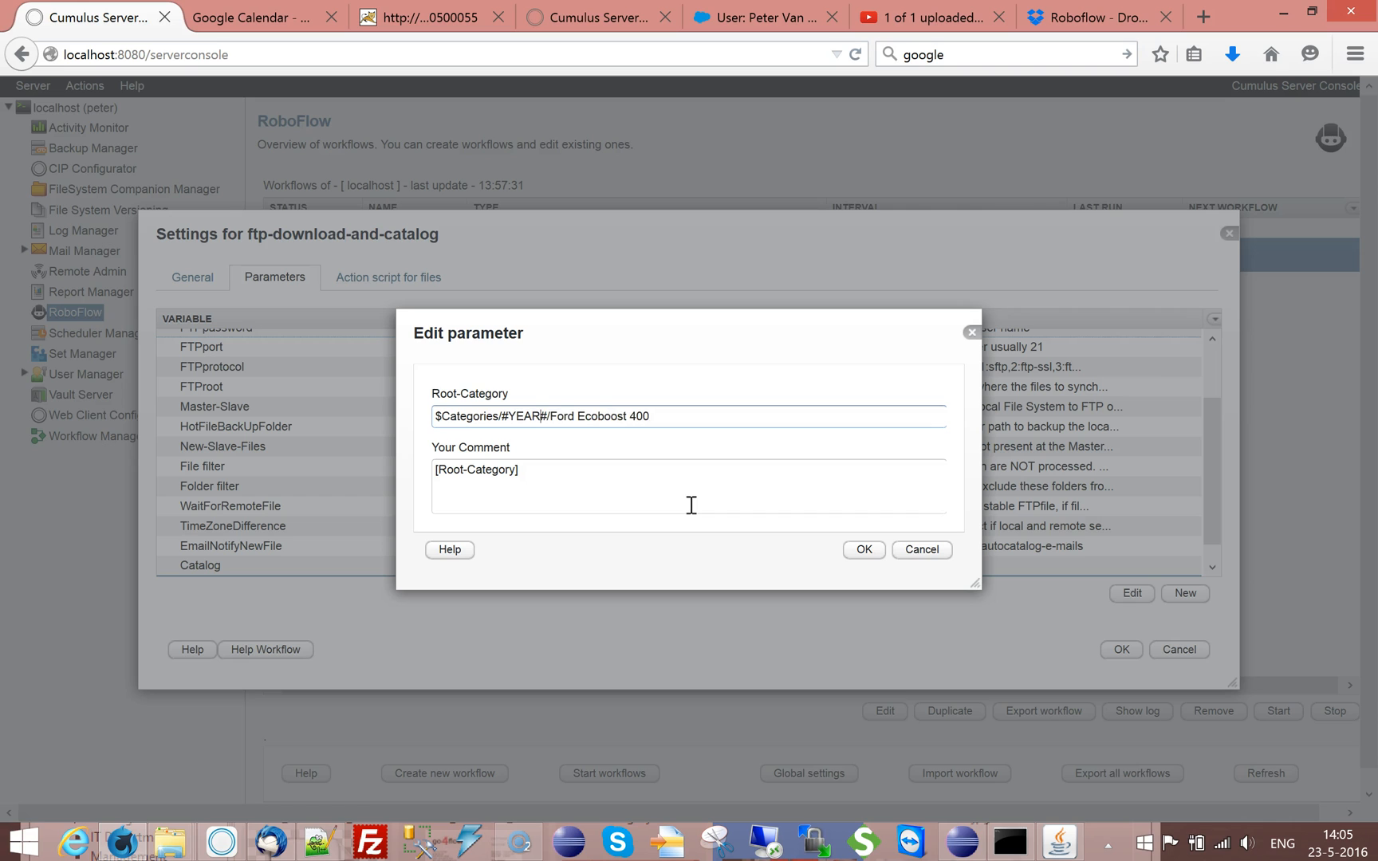
{"action": "left_click", "coordinate": [863, 550]}
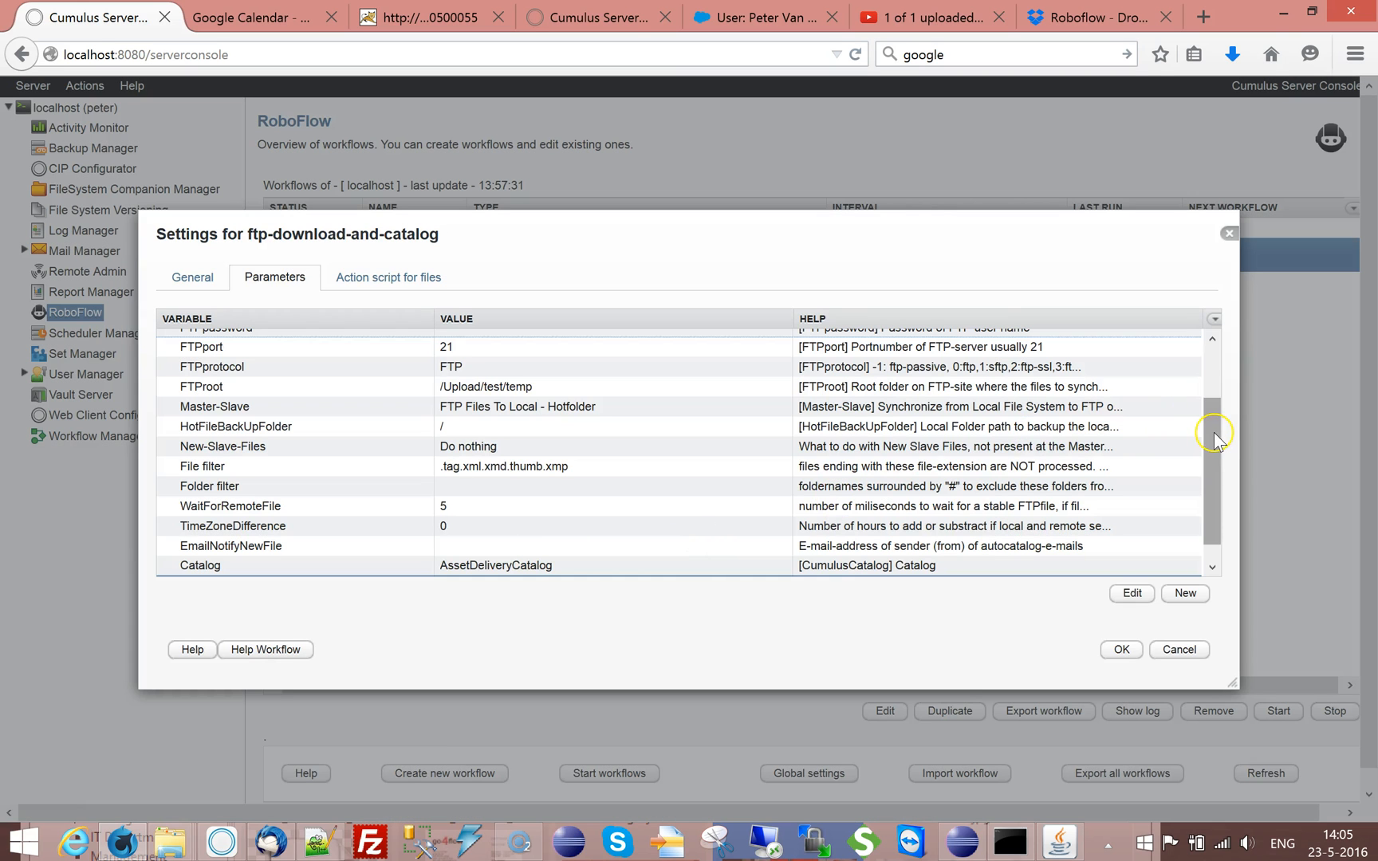
{"action": "scroll", "coordinate": [1215, 431], "scroll_direction": "up", "scroll_amount": 2}
{"action": "scroll", "coordinate": [1216, 391], "scroll_direction": "down", "scroll_amount": 2}
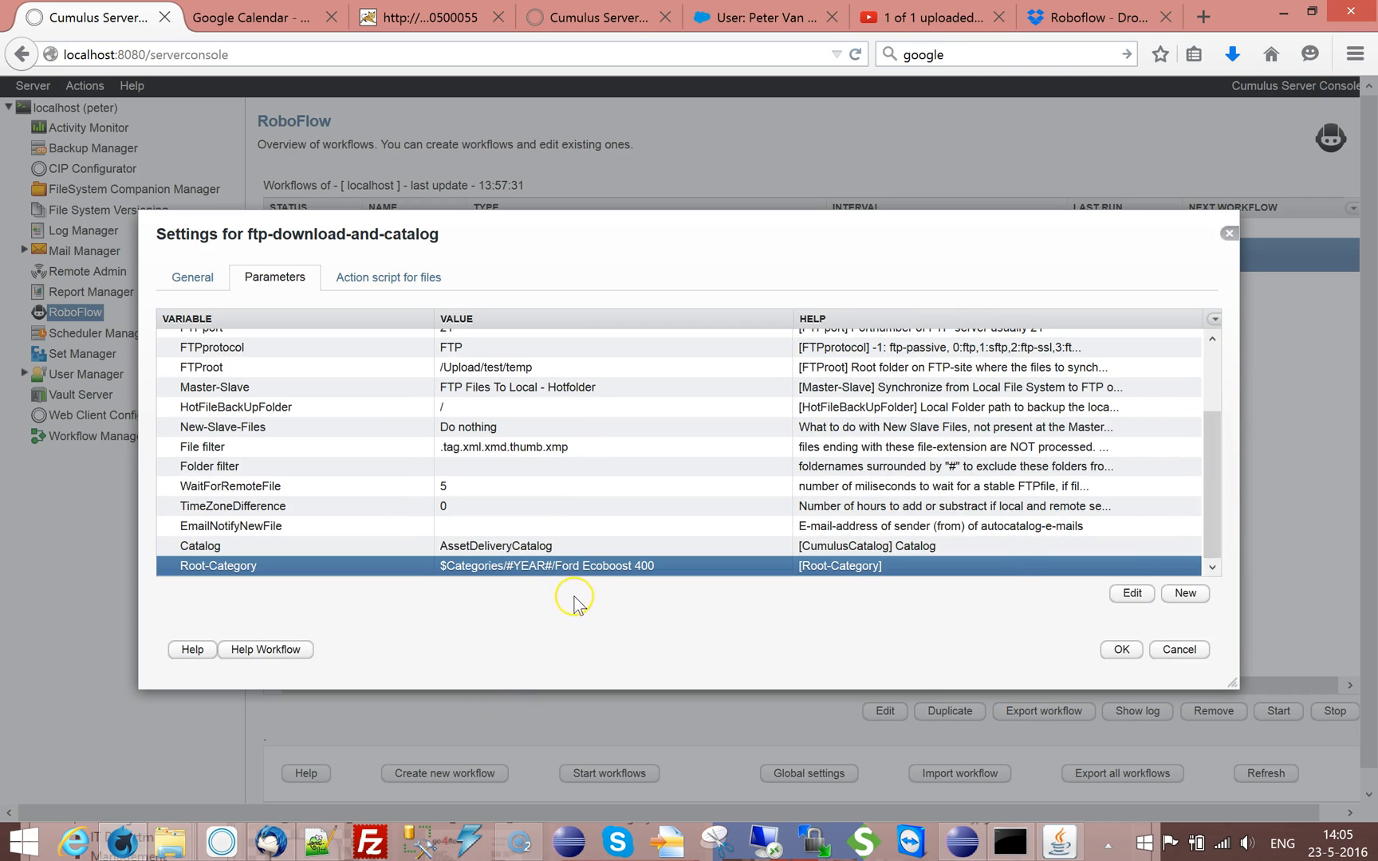
Copy the name Root-Category from the new parameter's comment, leave the parameter as it is and save the workflow
{"action": "double_click", "coordinate": [235, 572]}
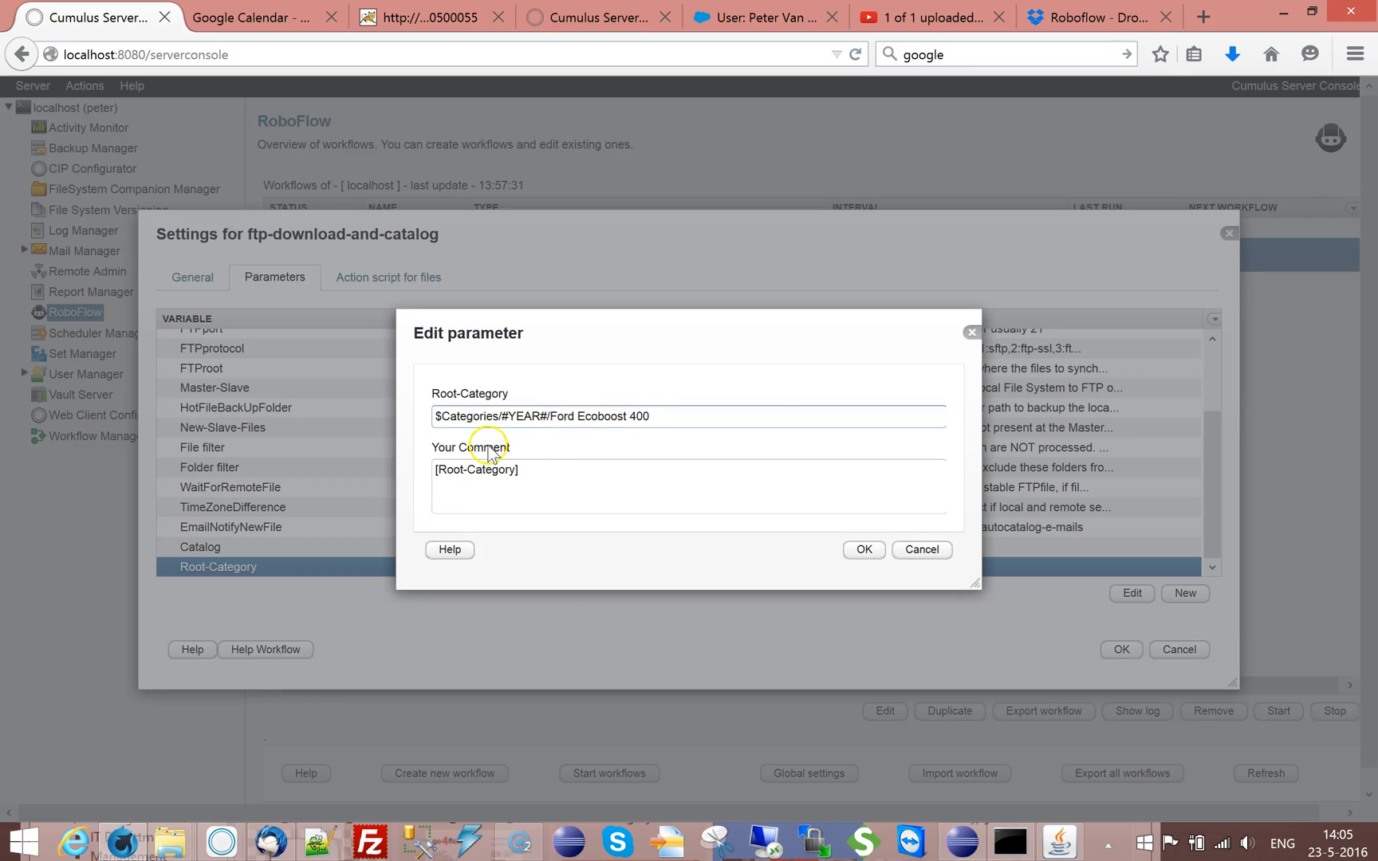
{"action": "left_click_drag", "start_coordinate": [512, 476], "coordinate": [443, 477]}
{"action": "key", "text": "ctrl+c"}
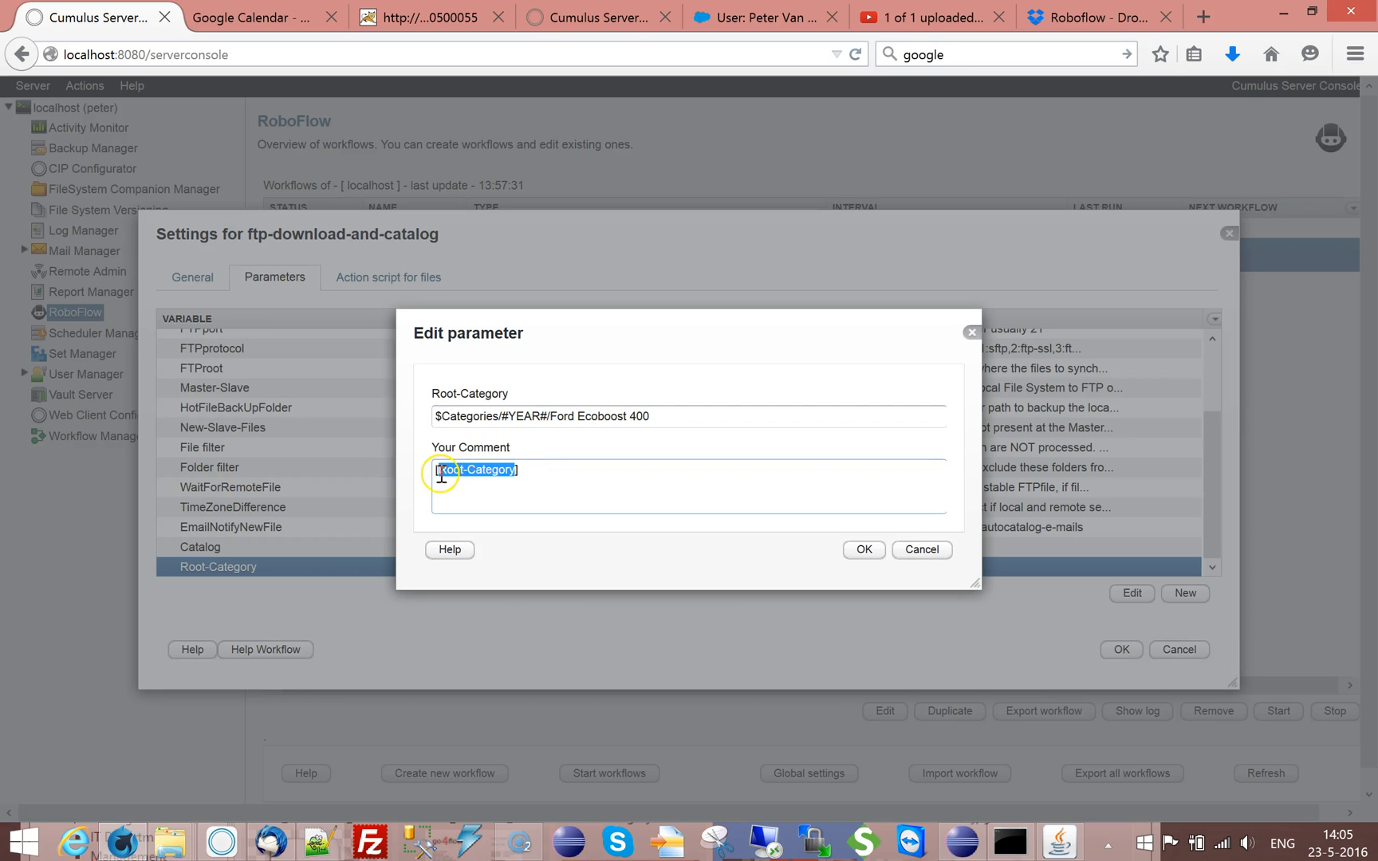
{"action": "left_click", "coordinate": [921, 551]}
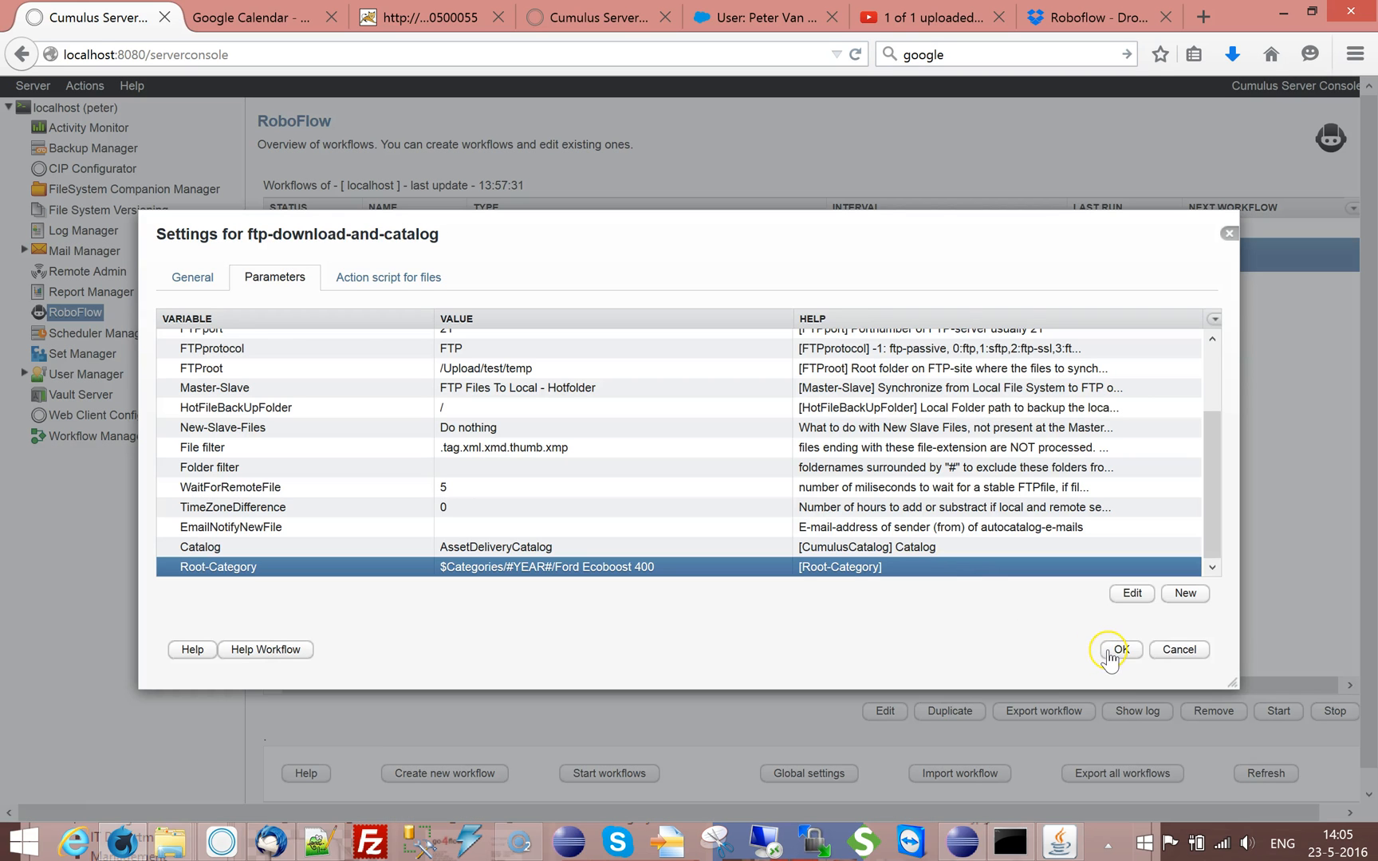
{"action": "left_click", "coordinate": [1110, 652]}
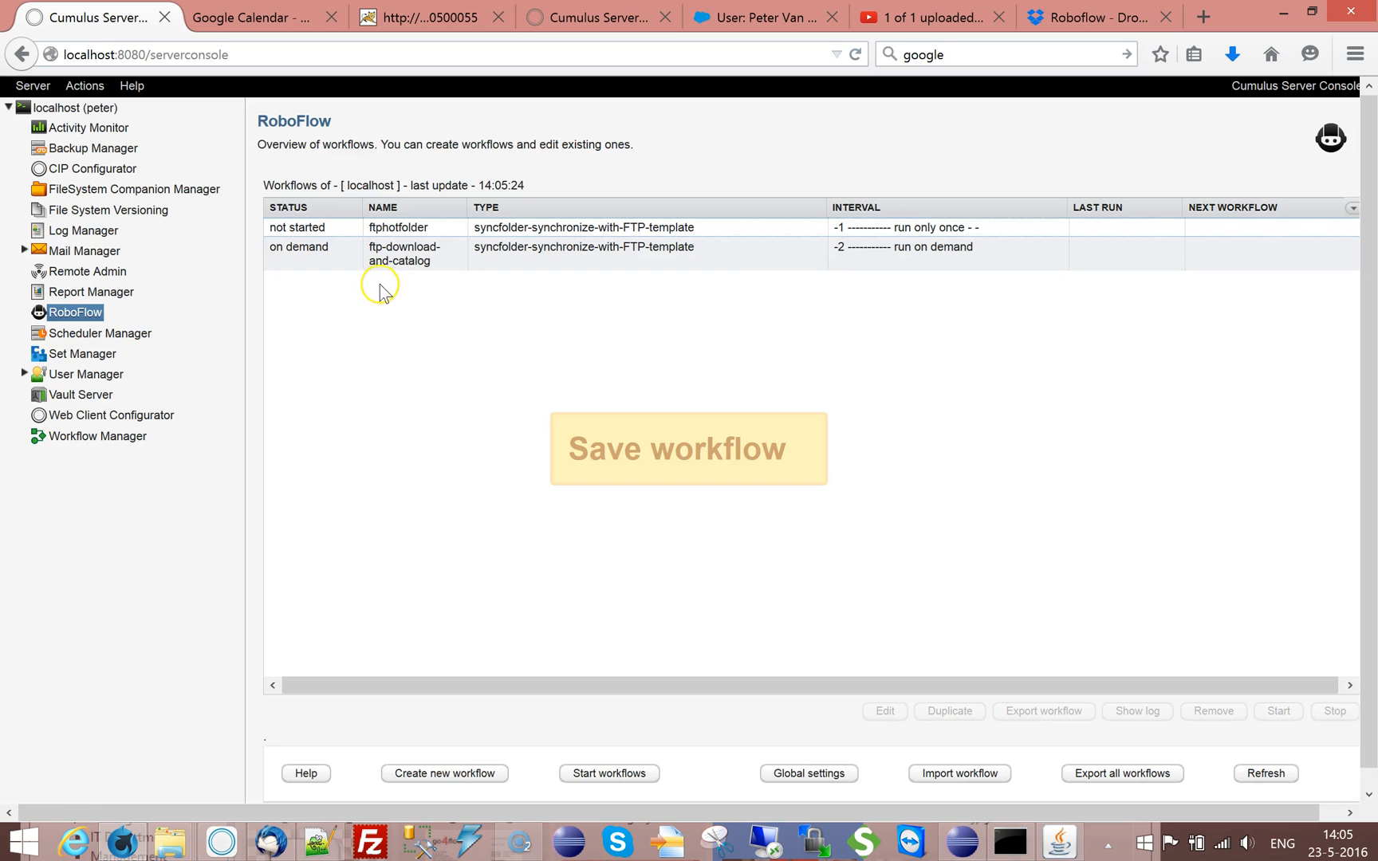
Reopen the ftp-download-and-catalog workflow and set Path-Of-Category of its store-category-from-path action to #TAG(Root-Category)TAG#
{"action": "double_click", "coordinate": [378, 259]}
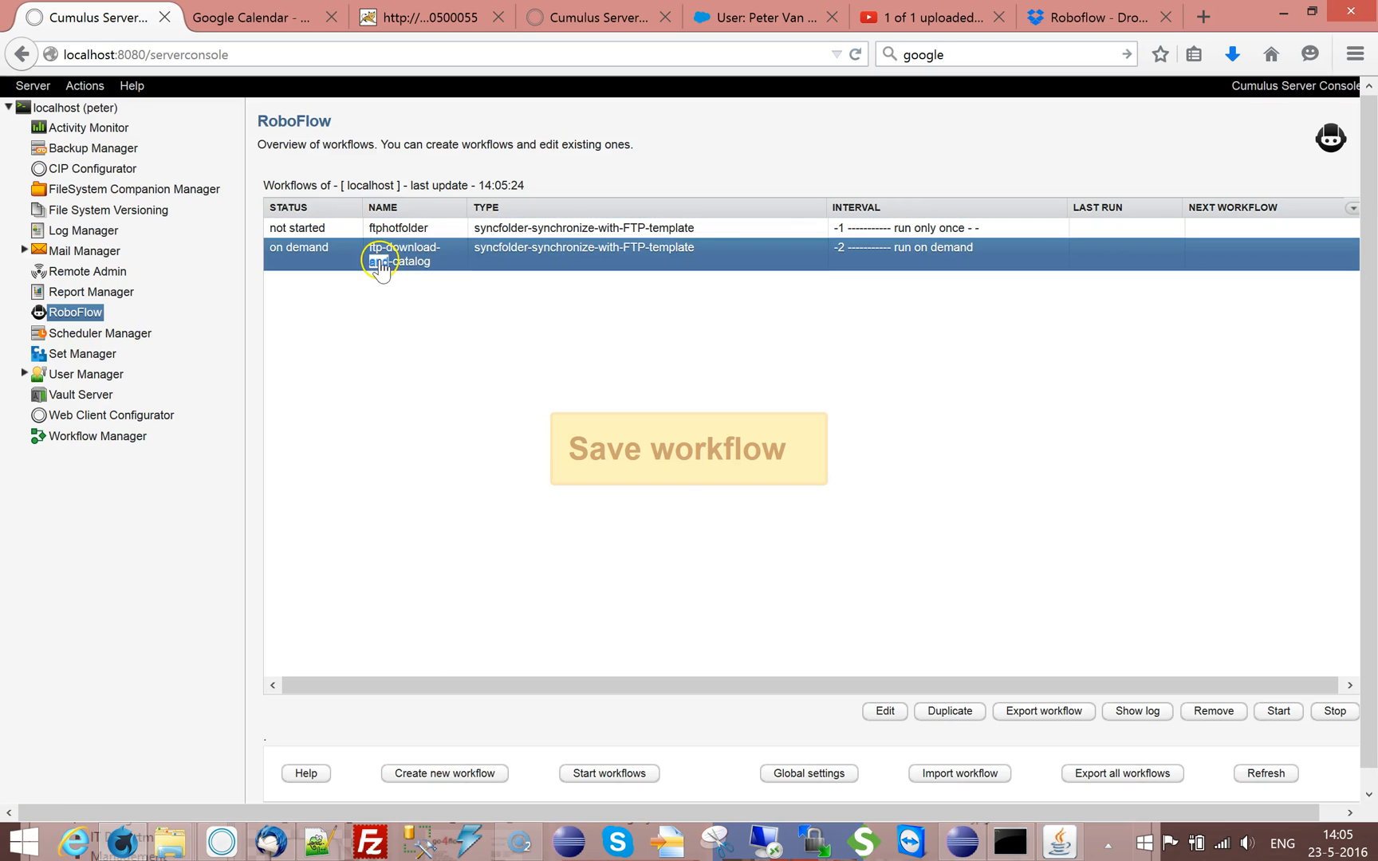
{"action": "left_click", "coordinate": [360, 275]}
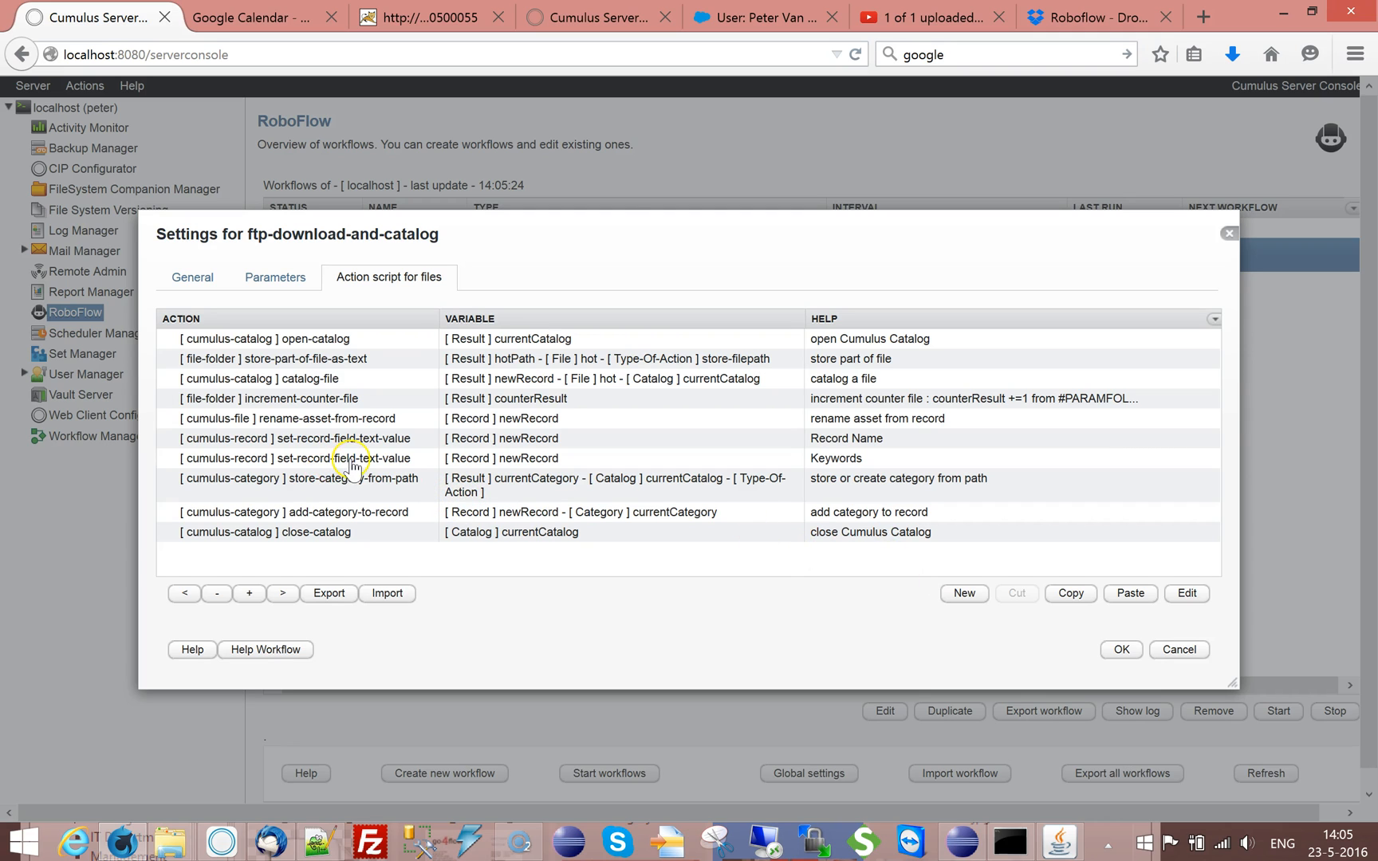
{"action": "double_click", "coordinate": [307, 484]}
{"action": "left_click", "coordinate": [463, 391]}
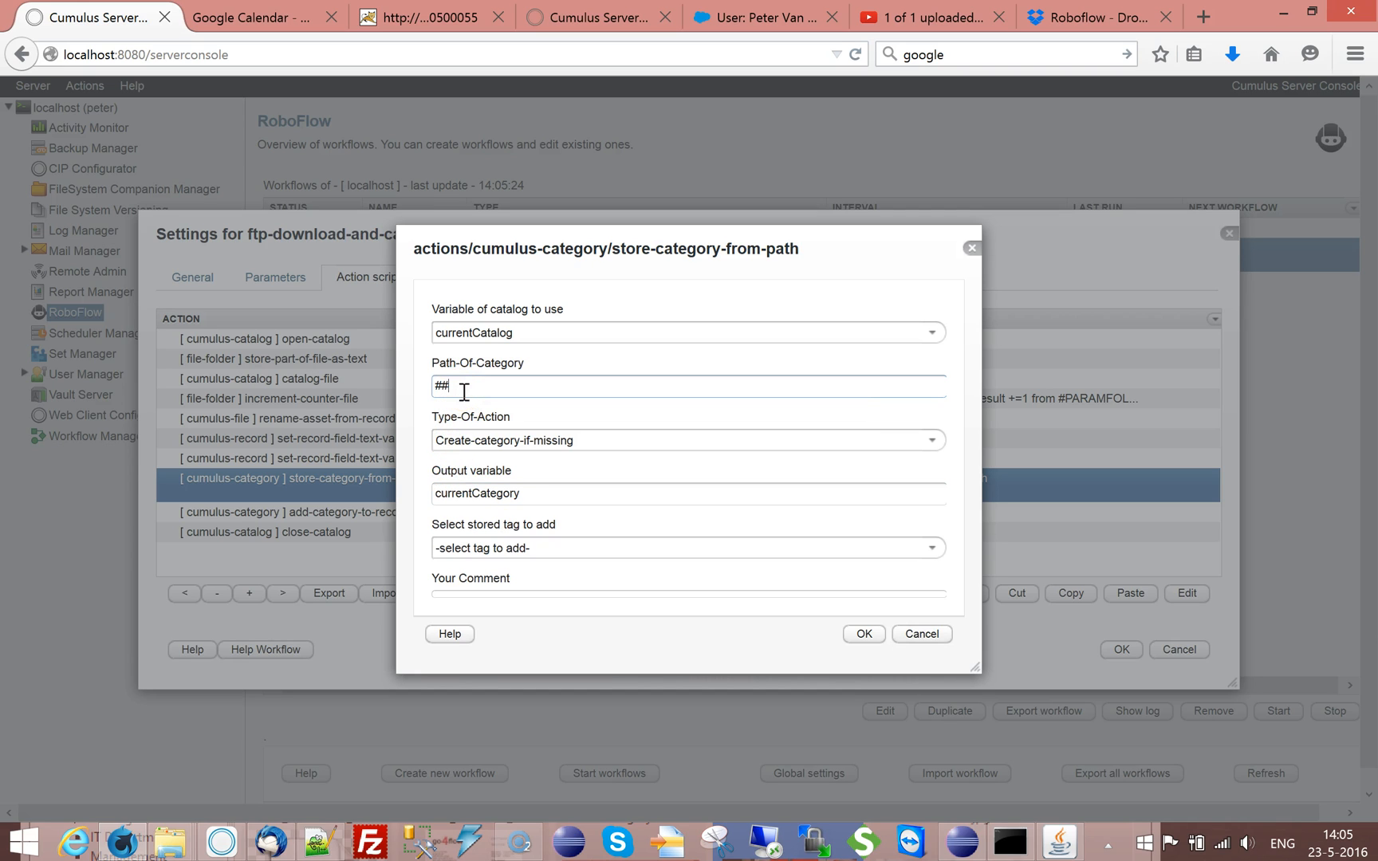
{"action": "left_click", "coordinate": [931, 549]}
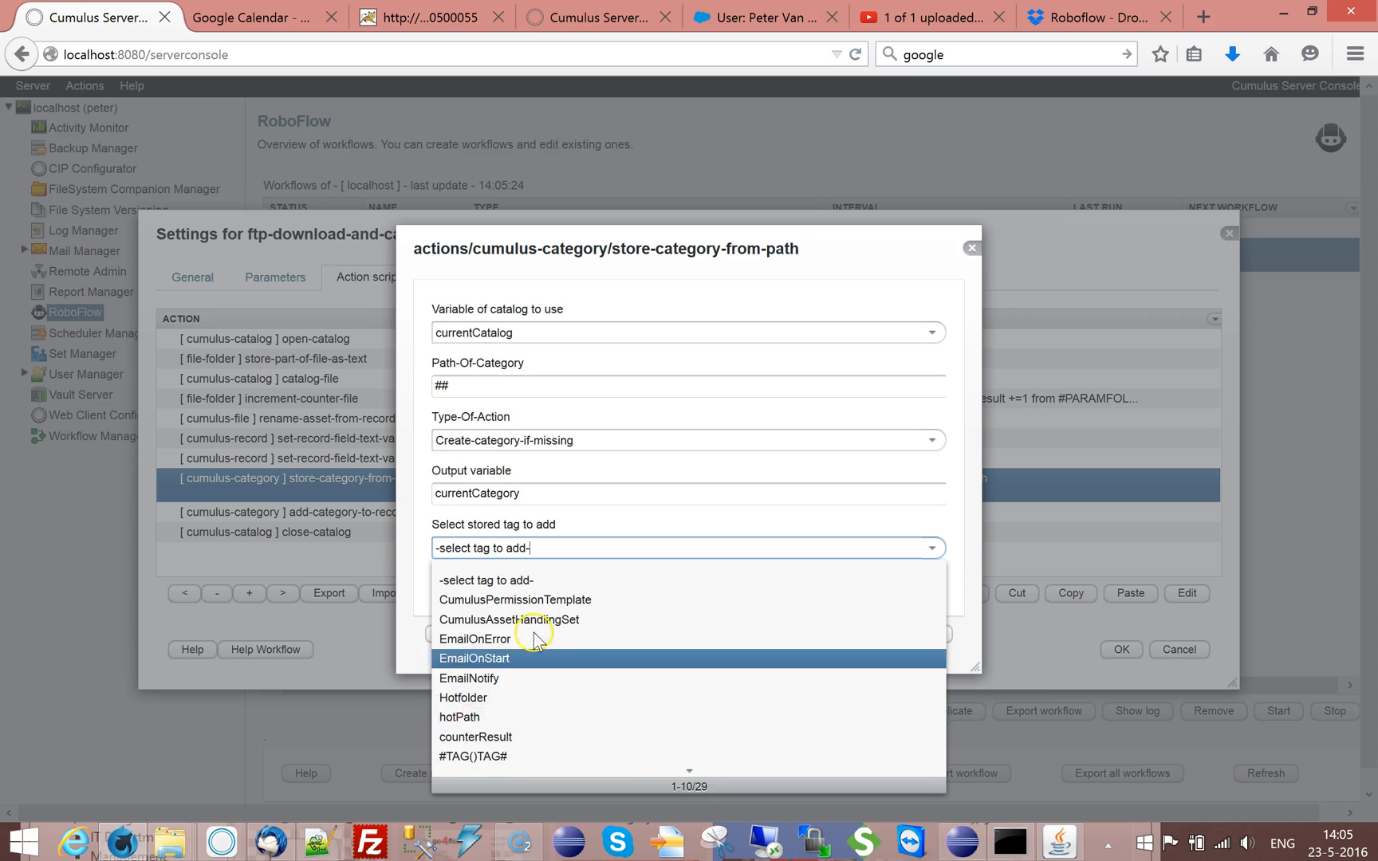
{"action": "left_click", "coordinate": [529, 658]}
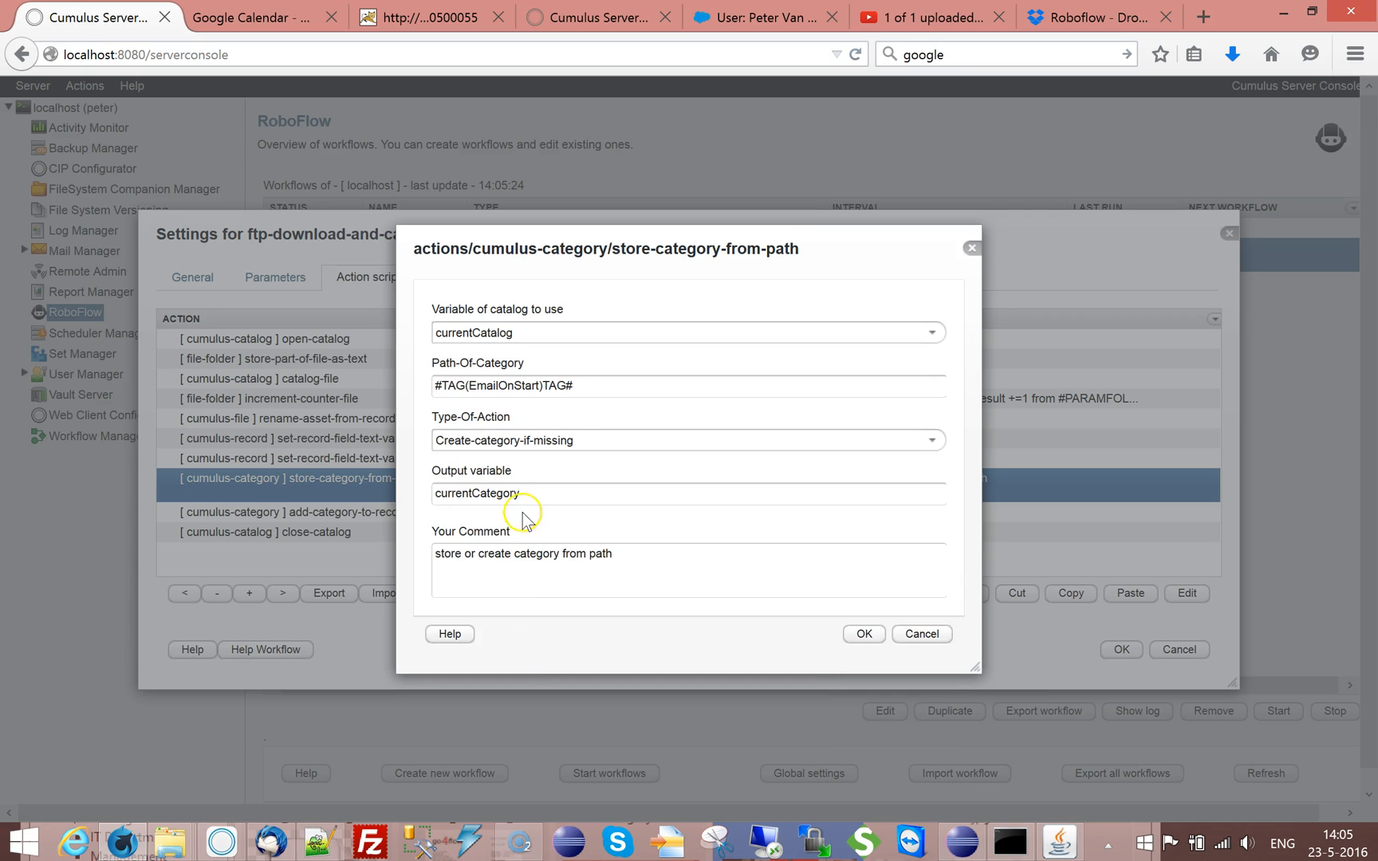
{"action": "double_click", "coordinate": [502, 385]}
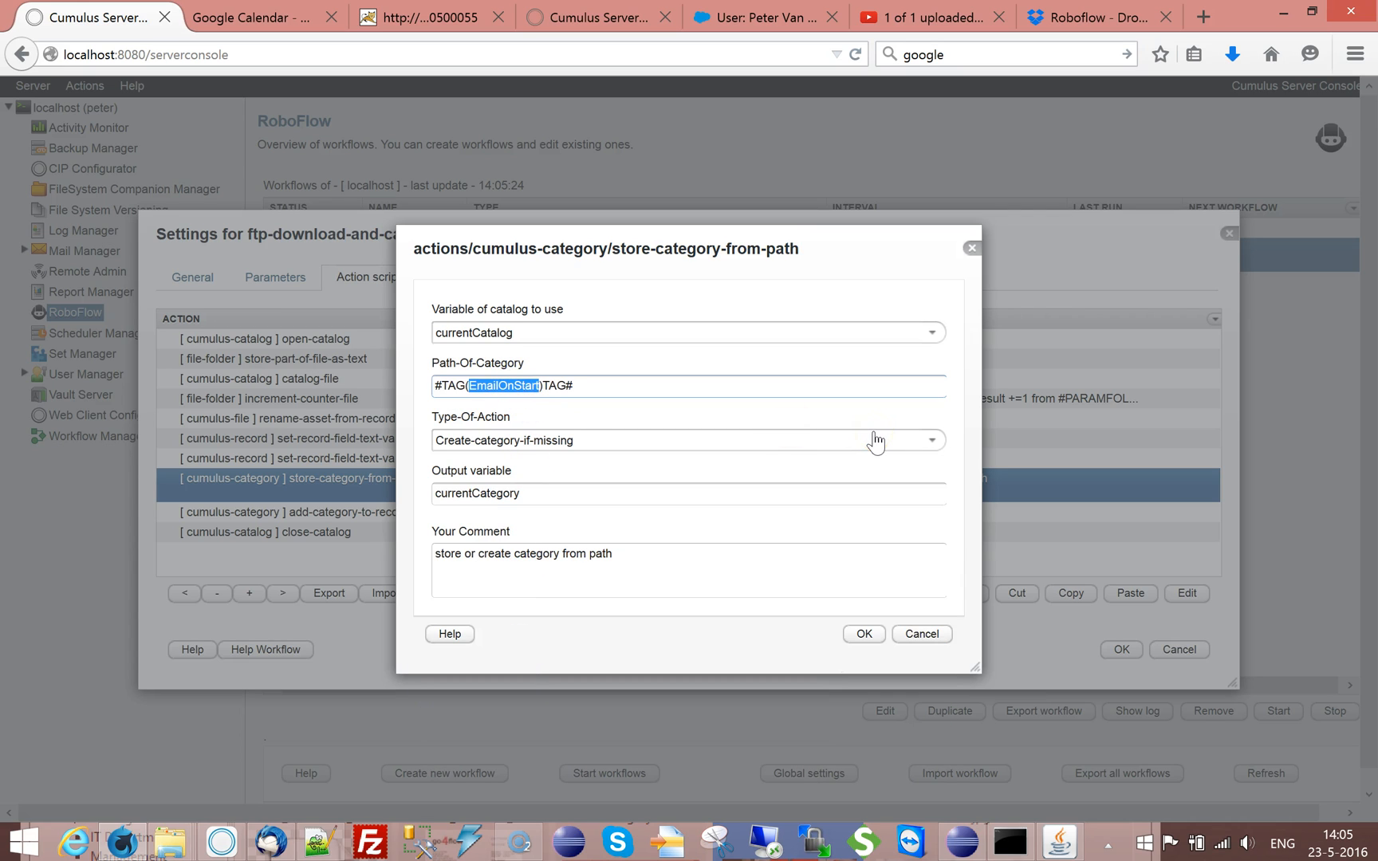
{"action": "key", "text": "ctrl+v"}
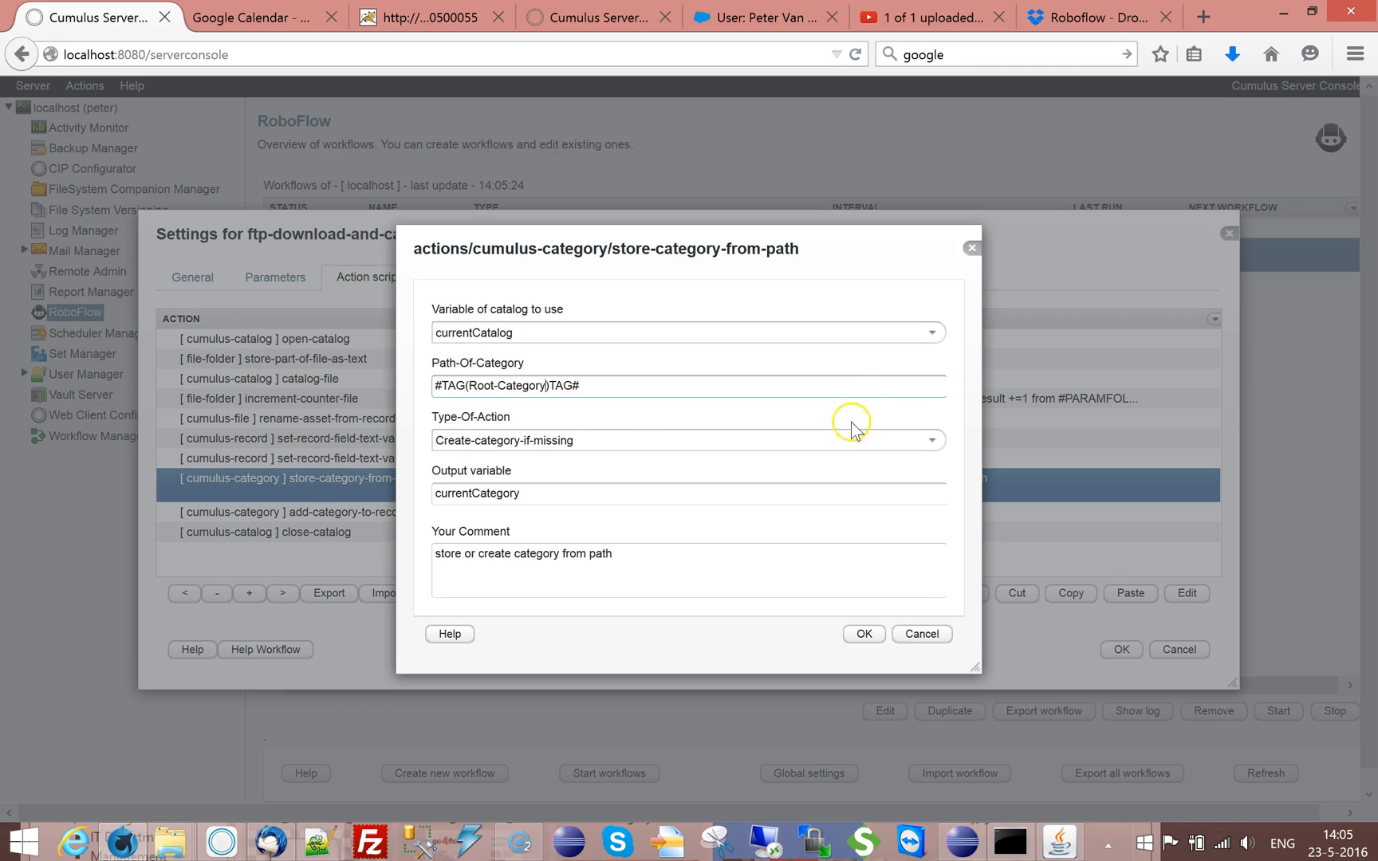
{"action": "left_click", "coordinate": [861, 634]}
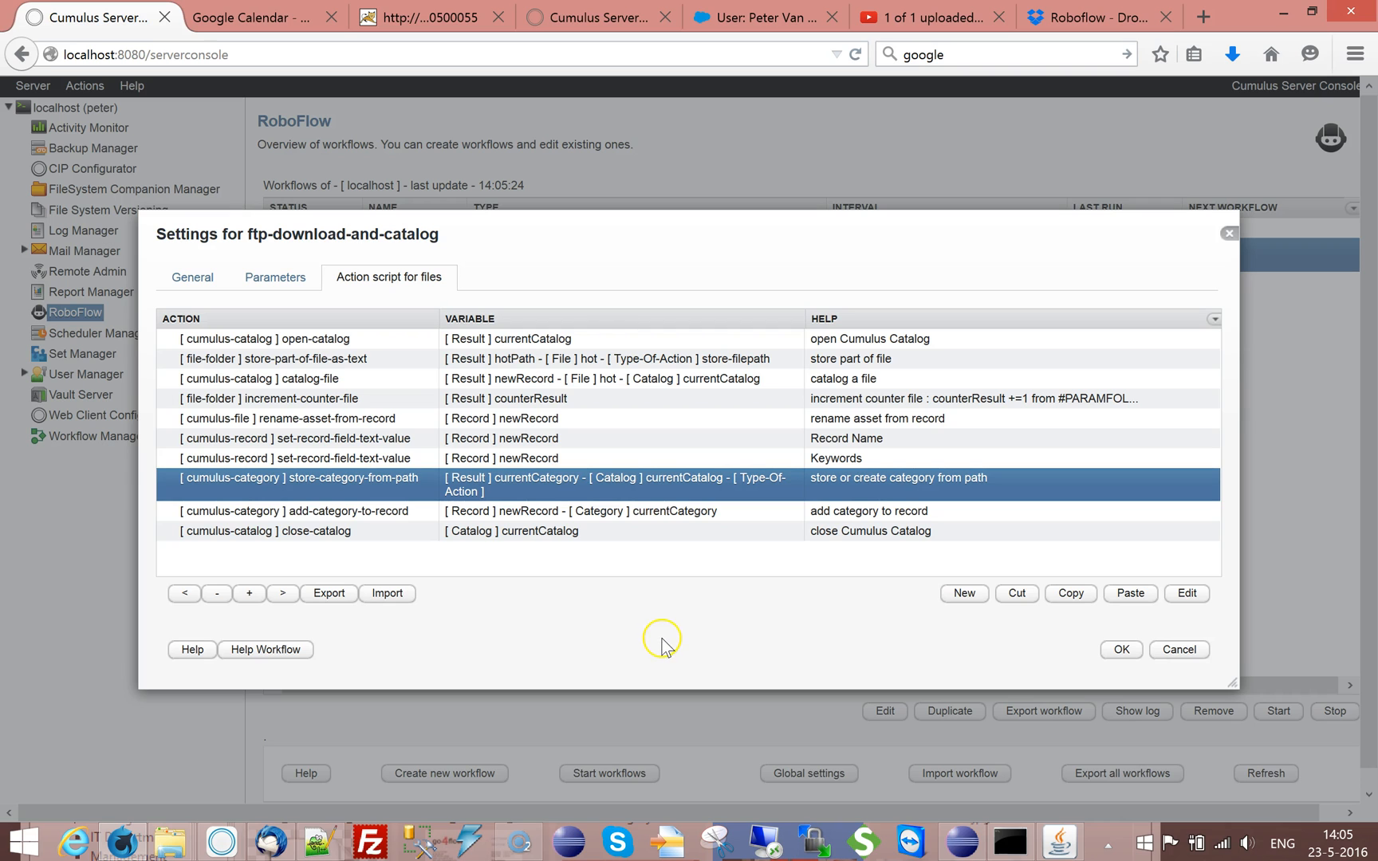
Review the settings of the store-category-from-path, add-category-to-record and close-catalog actions
{"action": "double_click", "coordinate": [586, 493]}
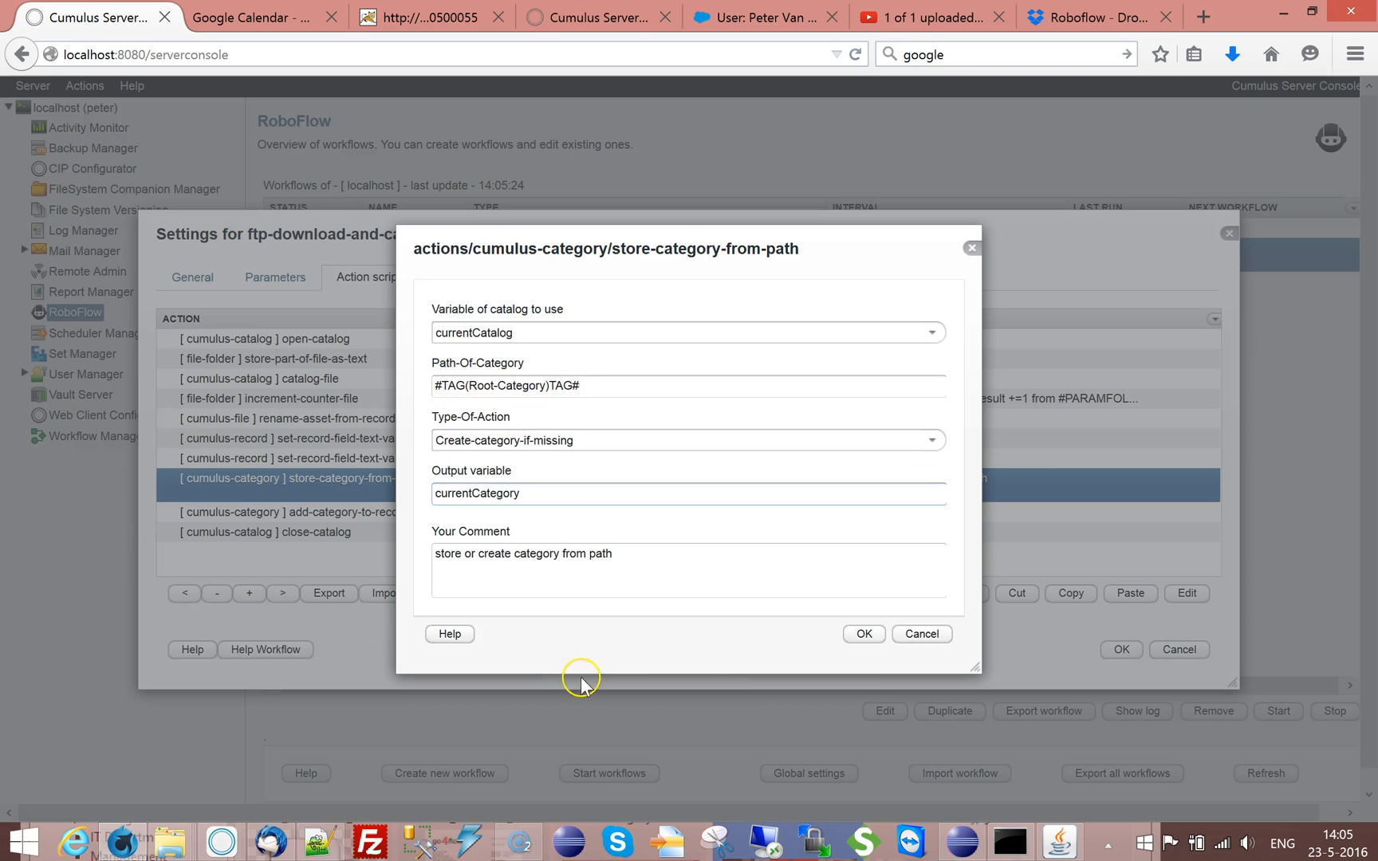
{"action": "left_click", "coordinate": [865, 634]}
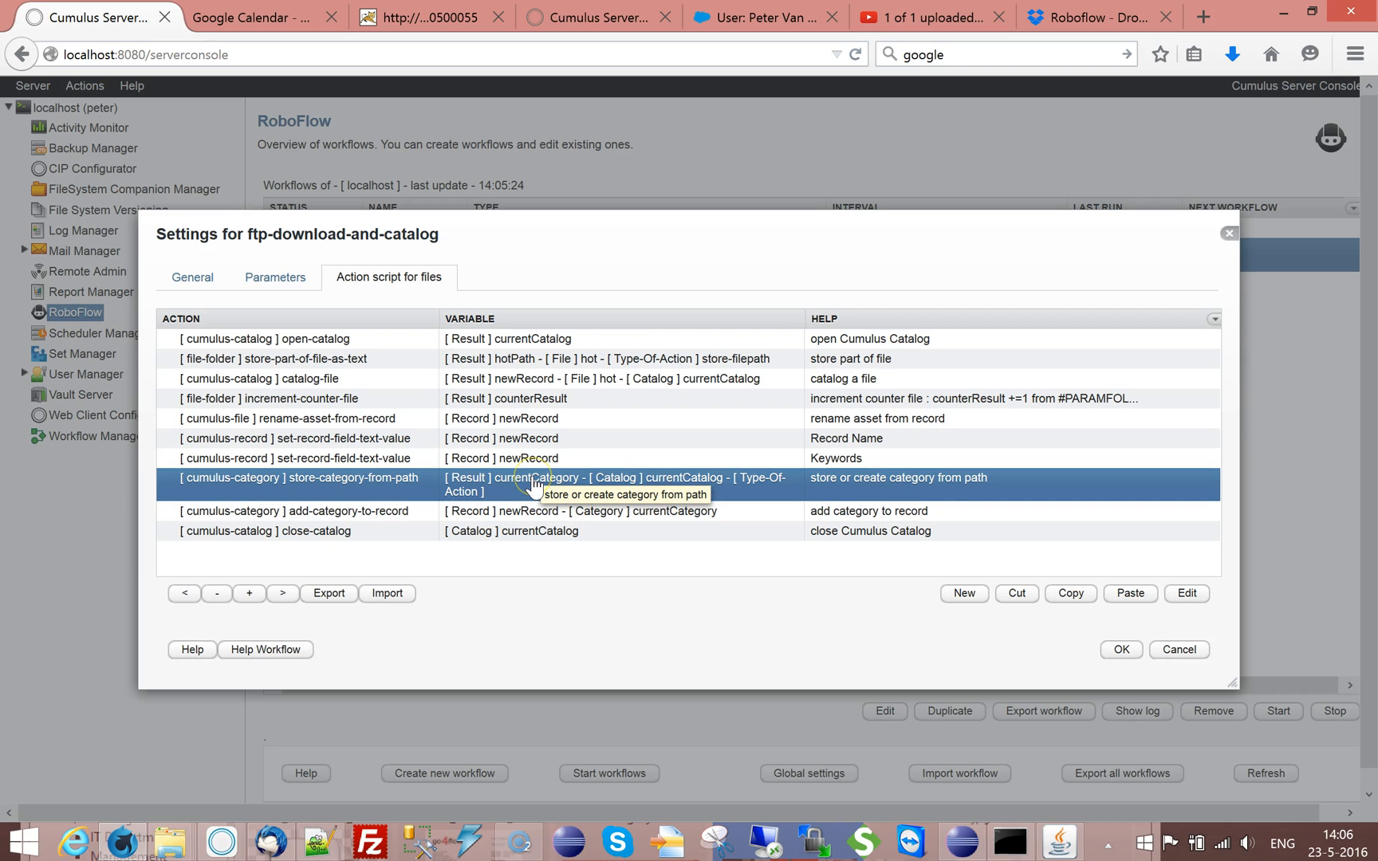
{"action": "double_click", "coordinate": [403, 512]}
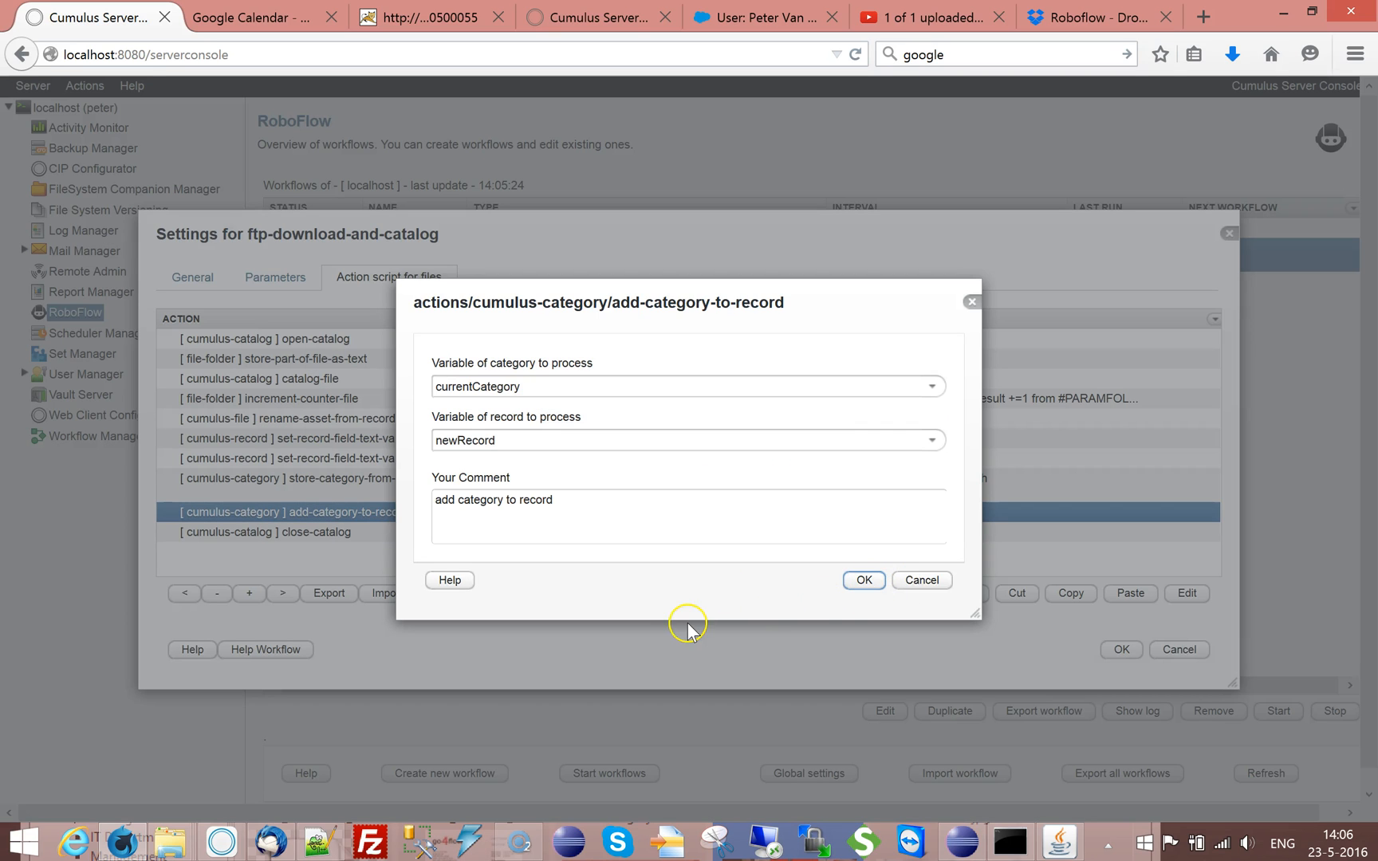
{"action": "left_click", "coordinate": [852, 588]}
{"action": "left_click", "coordinate": [350, 532]}
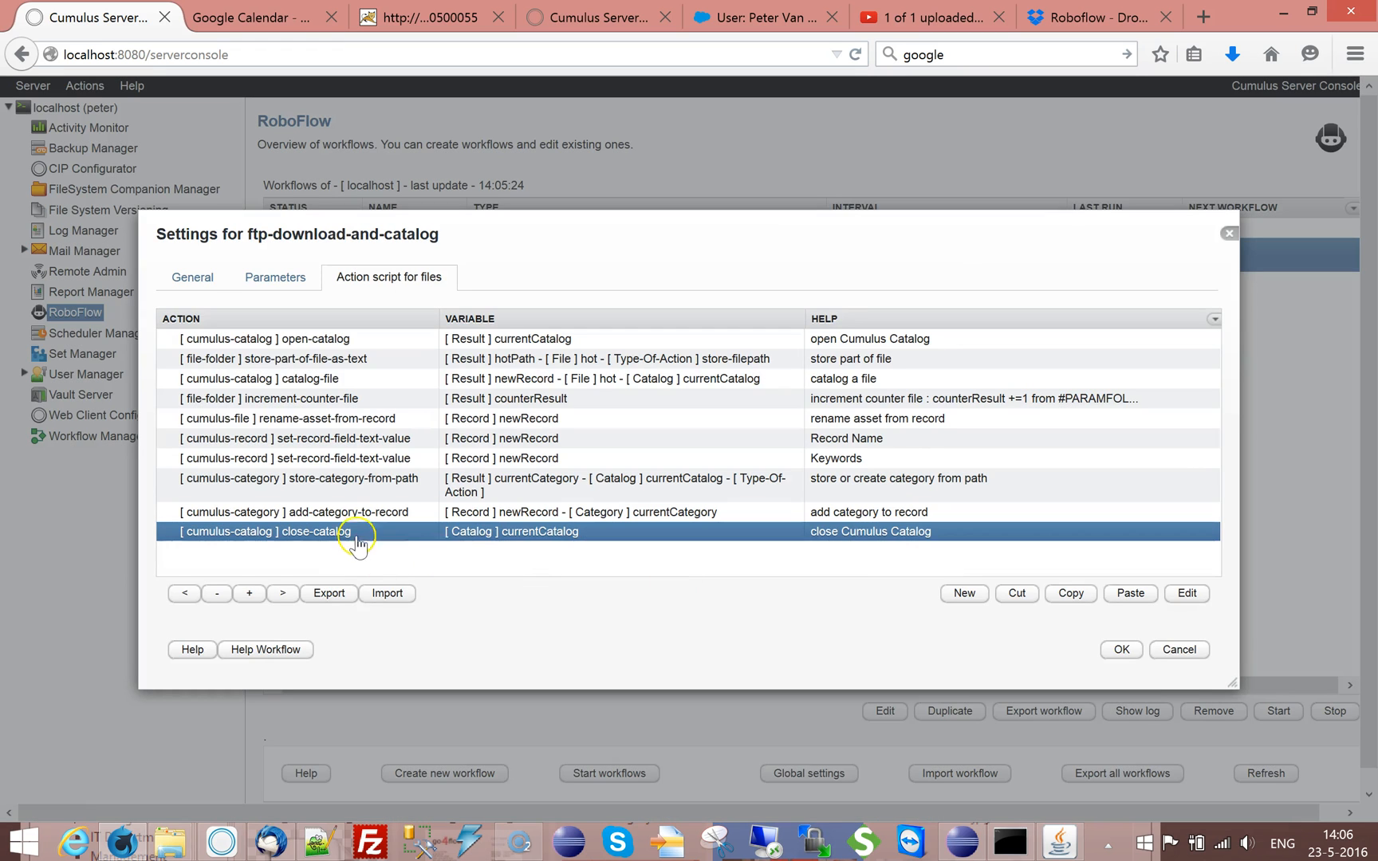
{"action": "double_click", "coordinate": [379, 535]}
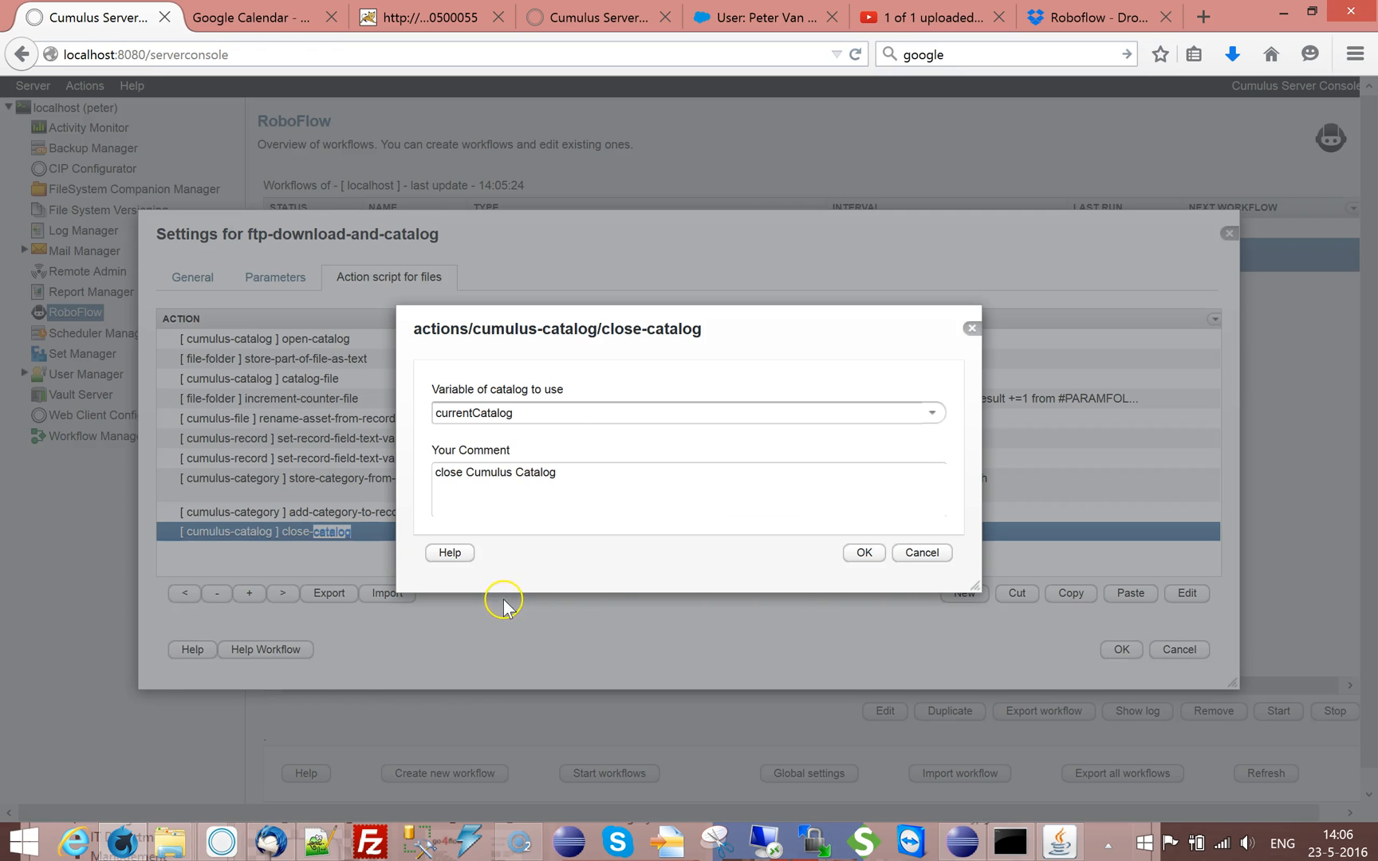
{"action": "left_click", "coordinate": [869, 555]}
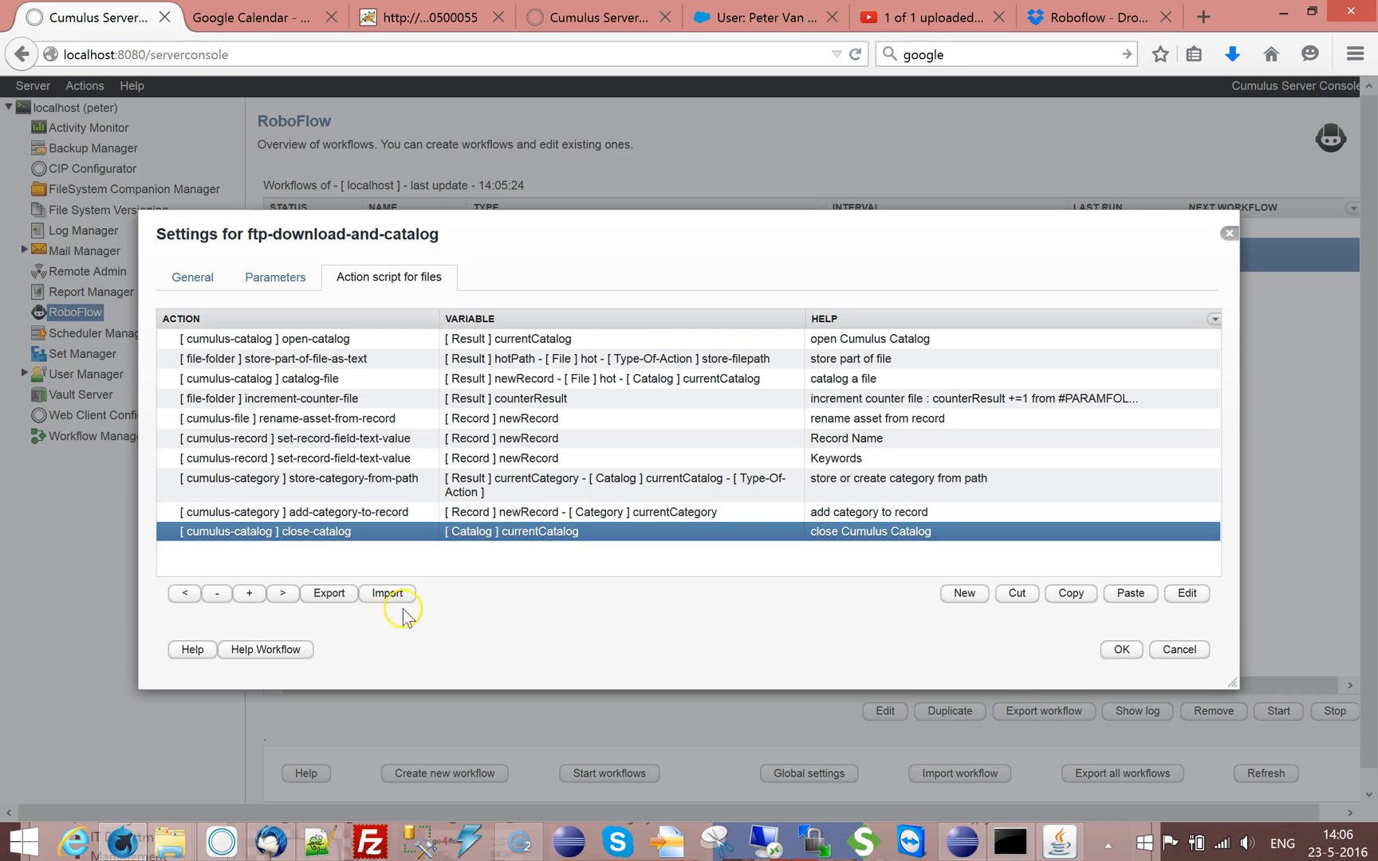
Save the workflow settings and start the ftp-download-and-catalog workflow
{"action": "left_click", "coordinate": [1120, 649]}
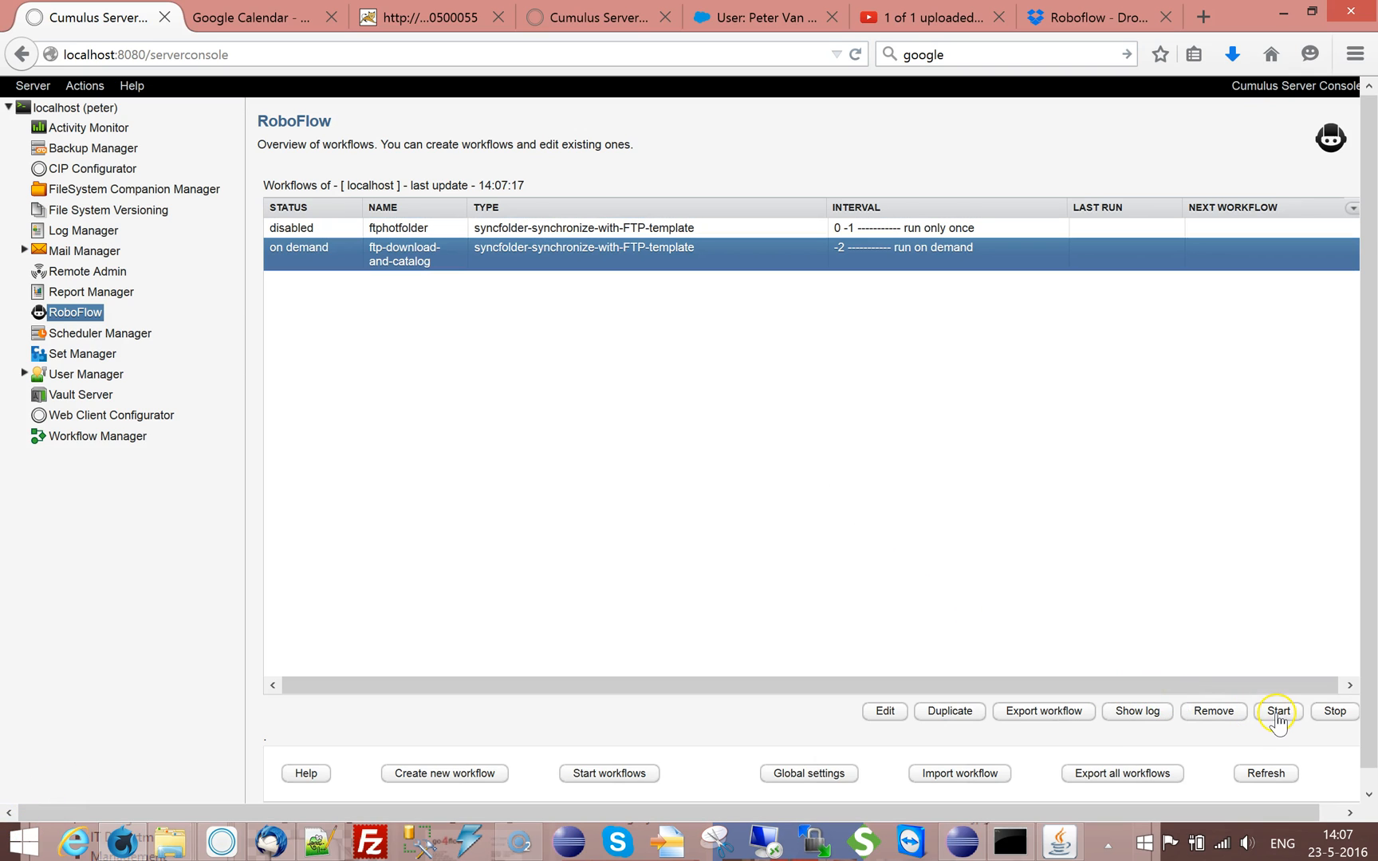
{"action": "left_click", "coordinate": [1278, 712]}
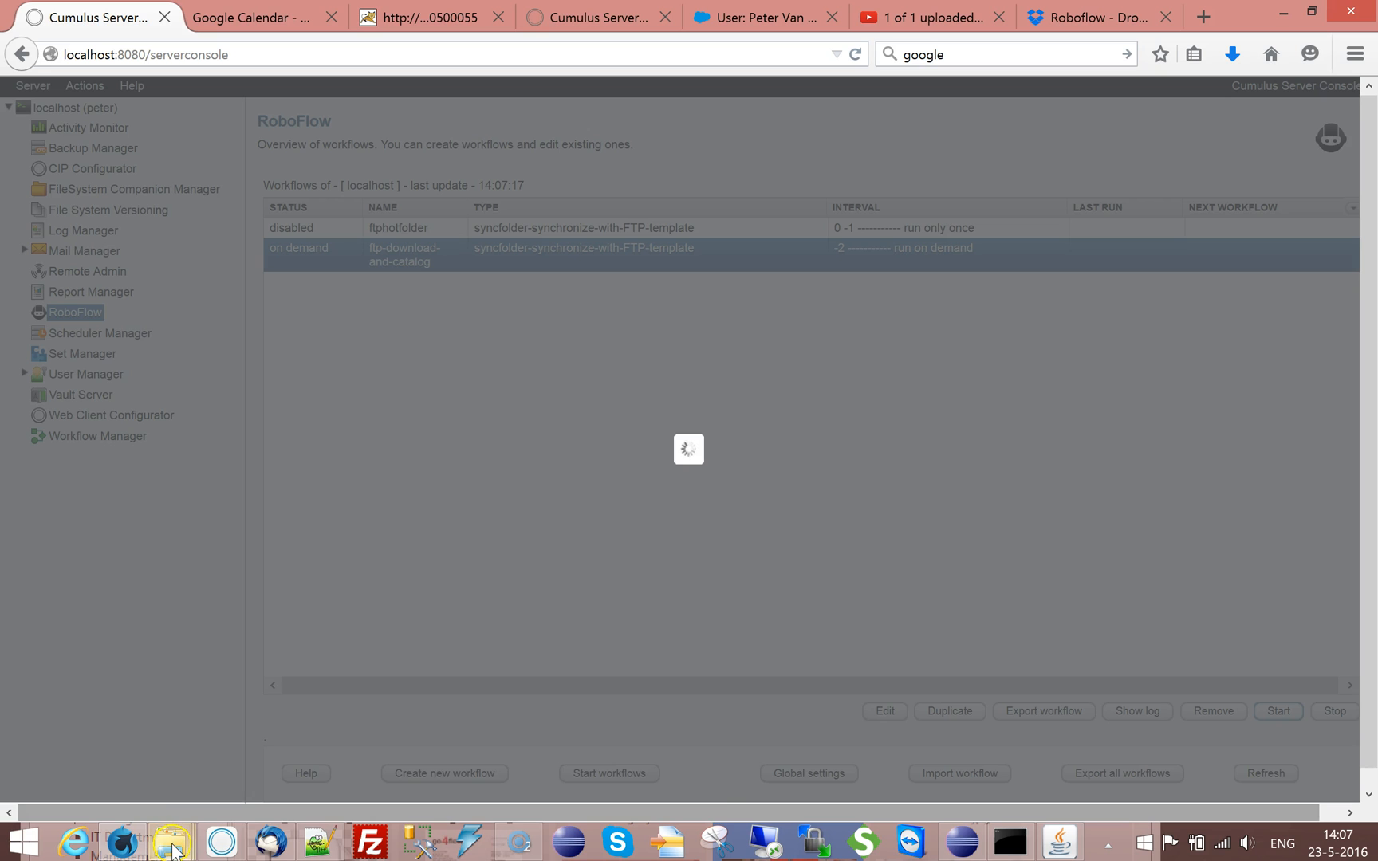
Switch to the File Explorer window of the roboflow downloads folder and browse through its action folder to the downloaded images
{"action": "mouse_move", "coordinate": [174, 849]}
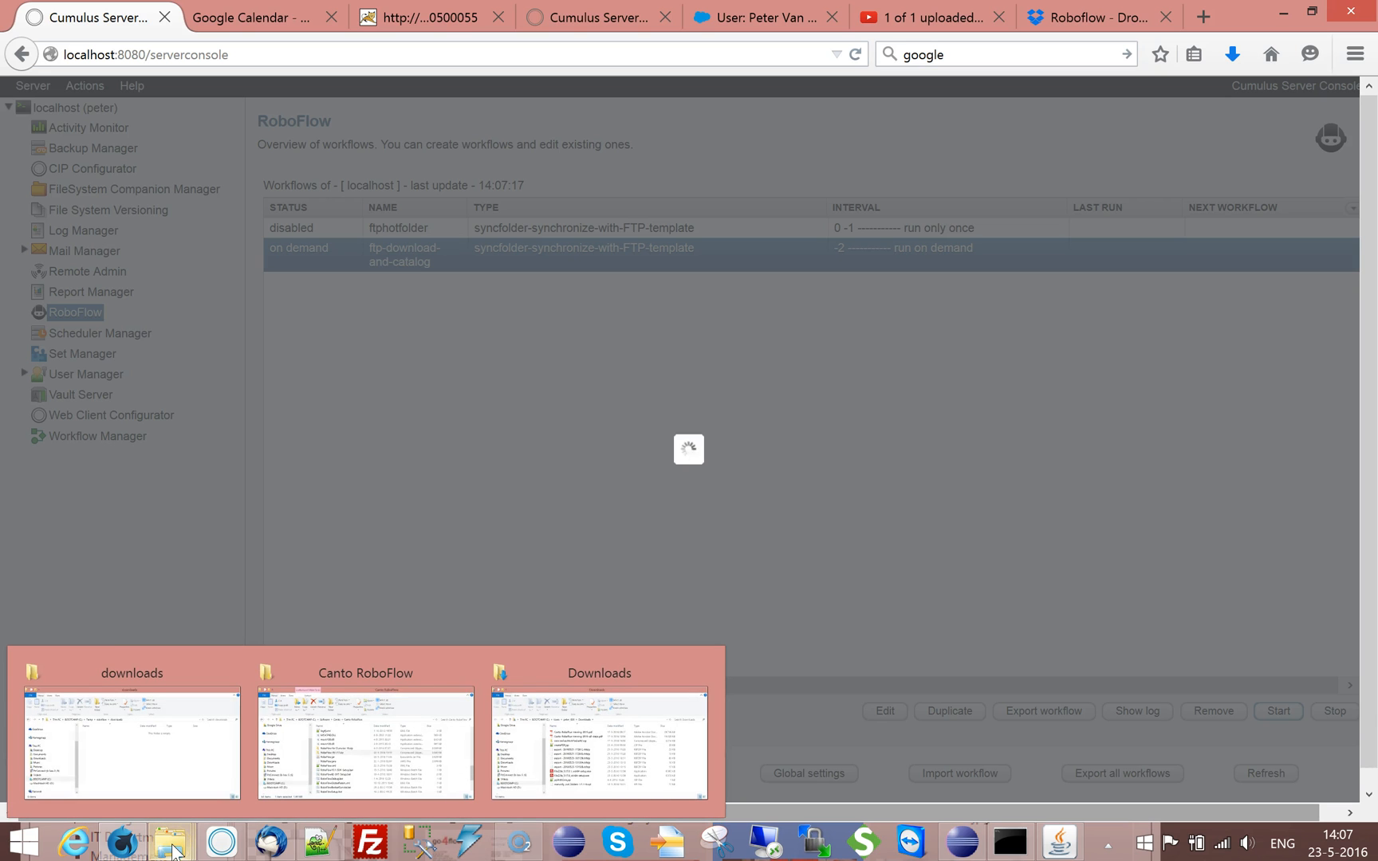
{"action": "left_click", "coordinate": [179, 767]}
{"action": "left_click_drag", "start_coordinate": [646, 167], "coordinate": [576, 351]}
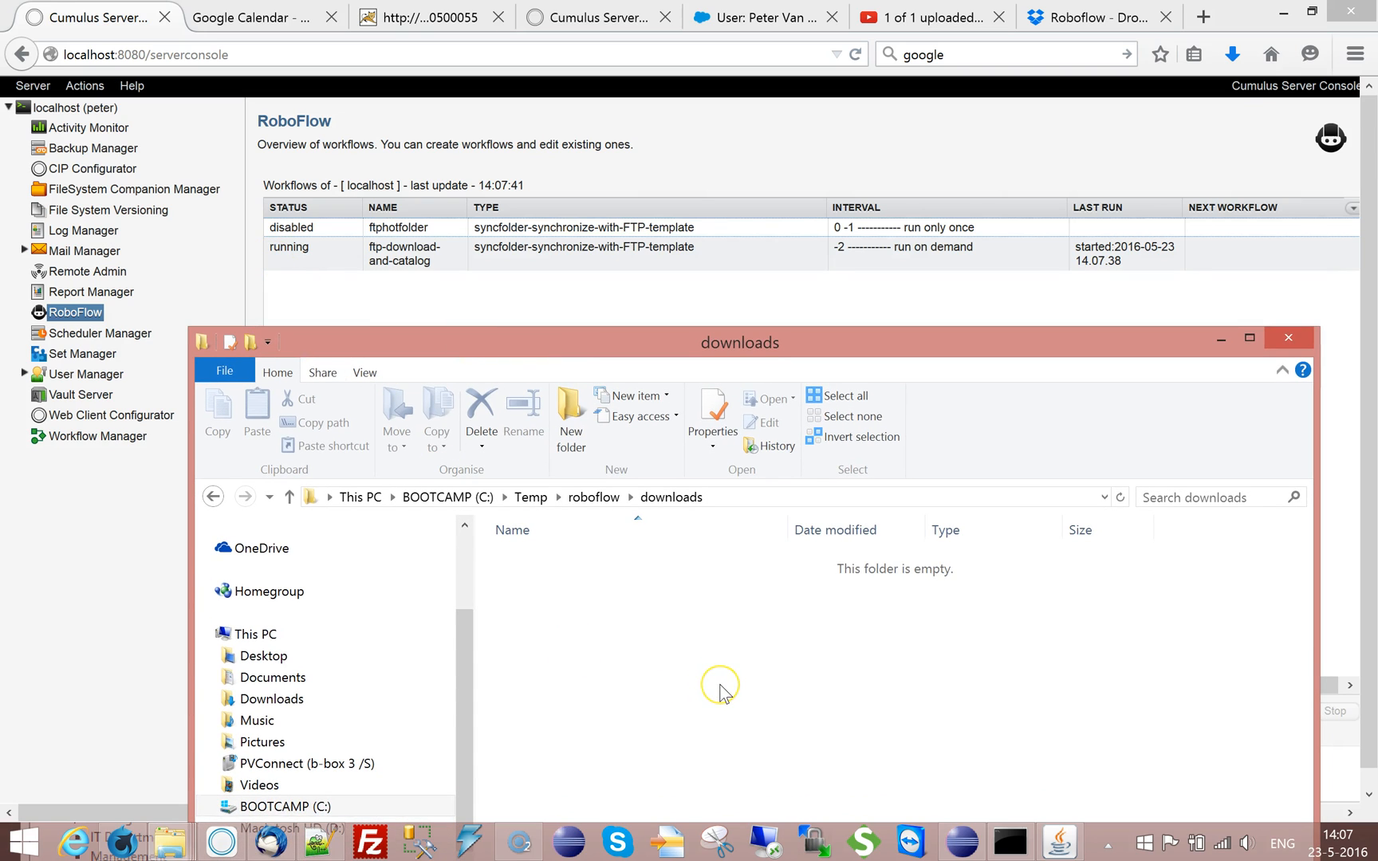
{"action": "left_click", "coordinate": [415, 252]}
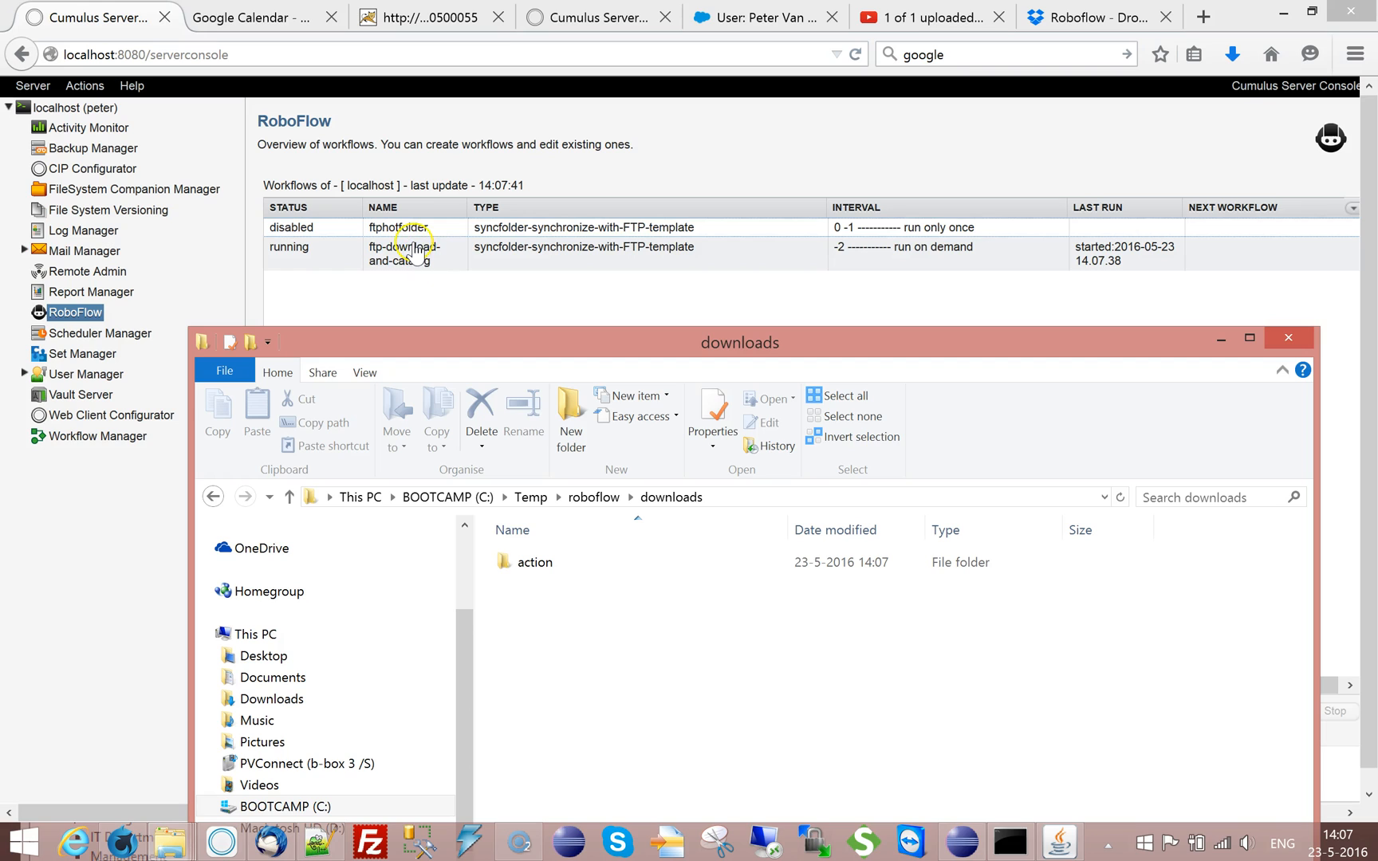
{"action": "left_click", "coordinate": [509, 568]}
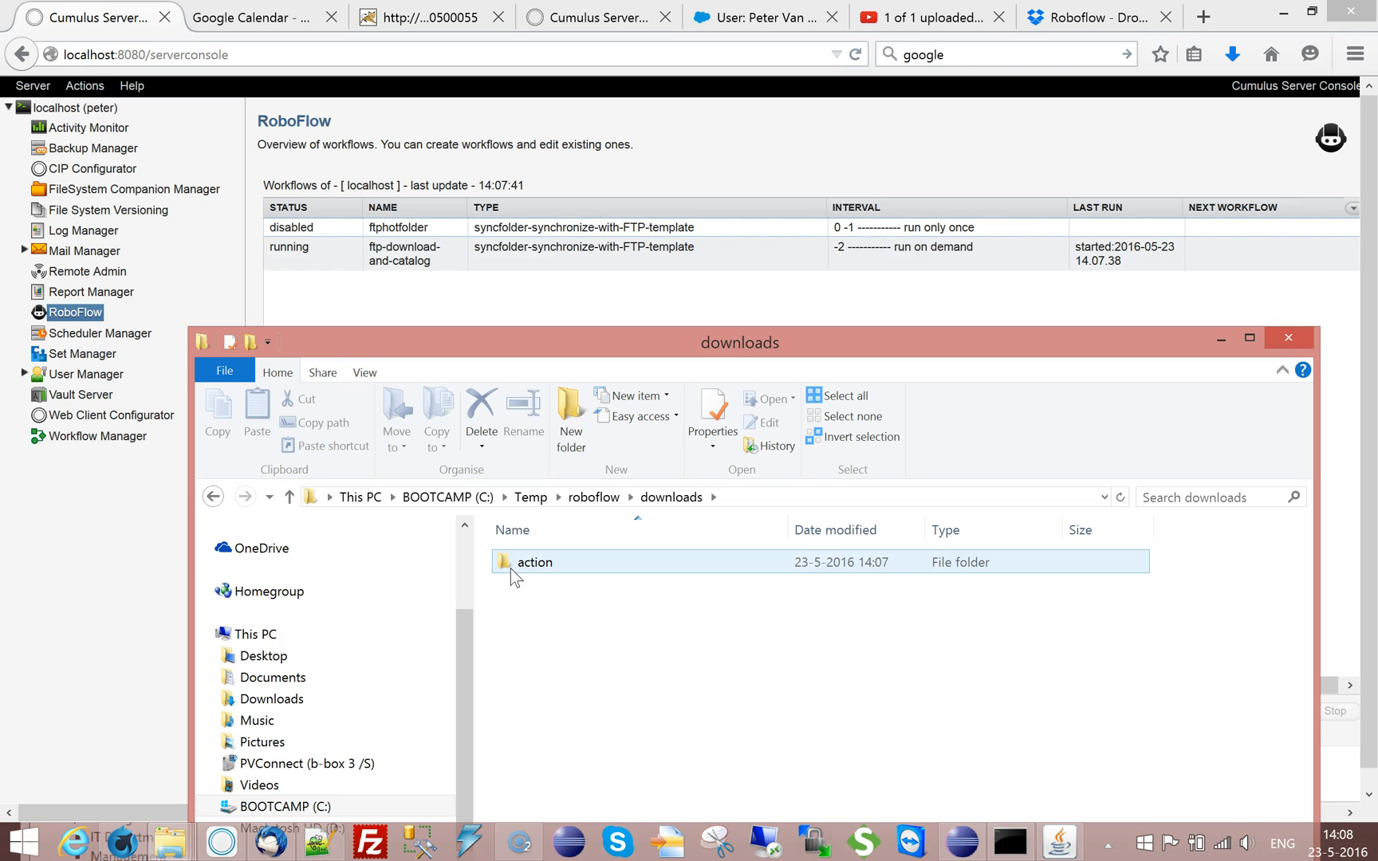
{"action": "double_click", "coordinate": [510, 564]}
{"action": "left_click", "coordinate": [508, 568]}
{"action": "double_click", "coordinate": [511, 563]}
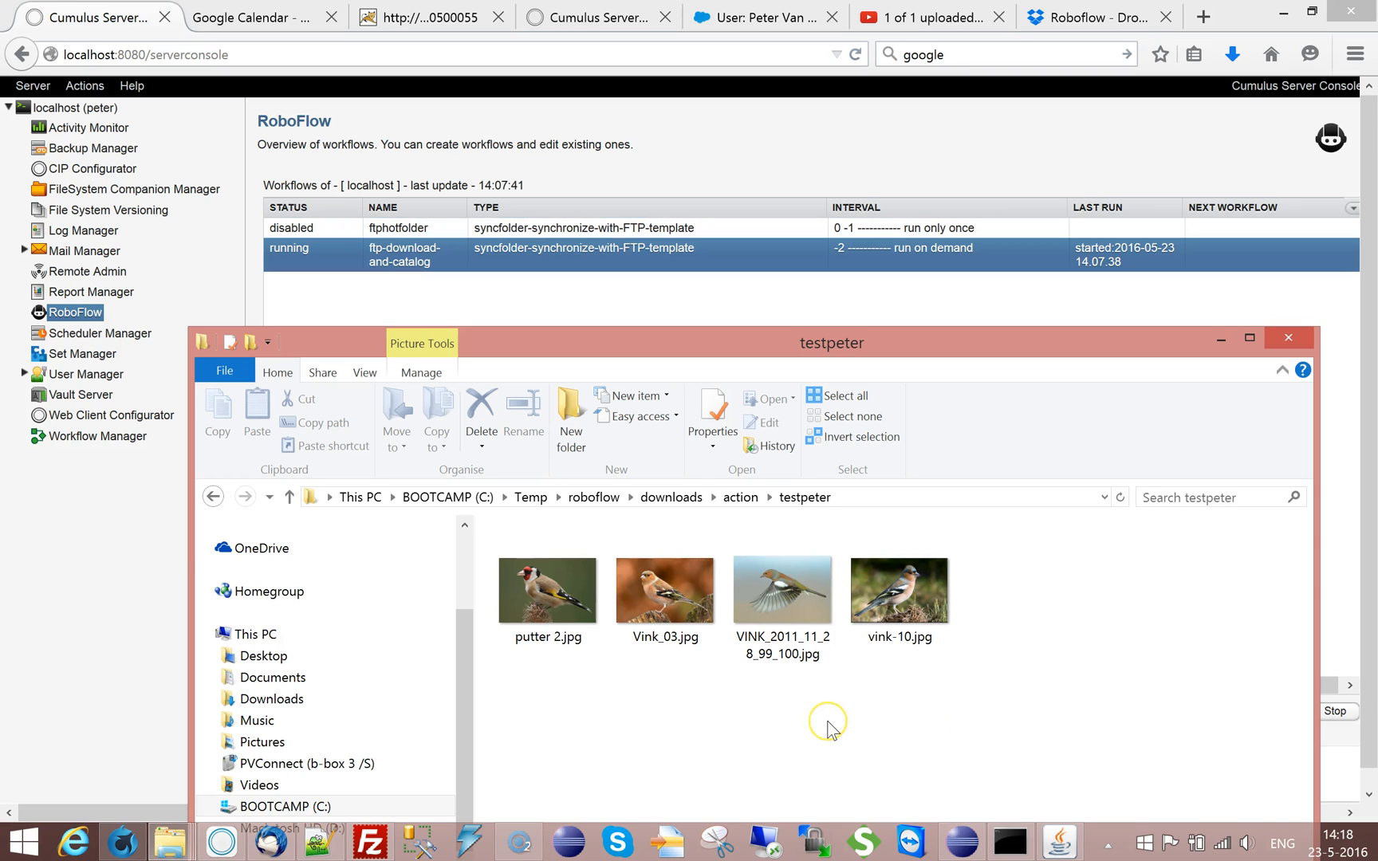
Switch to Cumulus, view the vault location of the asdf00001.JPG record, and close the location details
{"action": "left_click", "coordinate": [222, 841]}
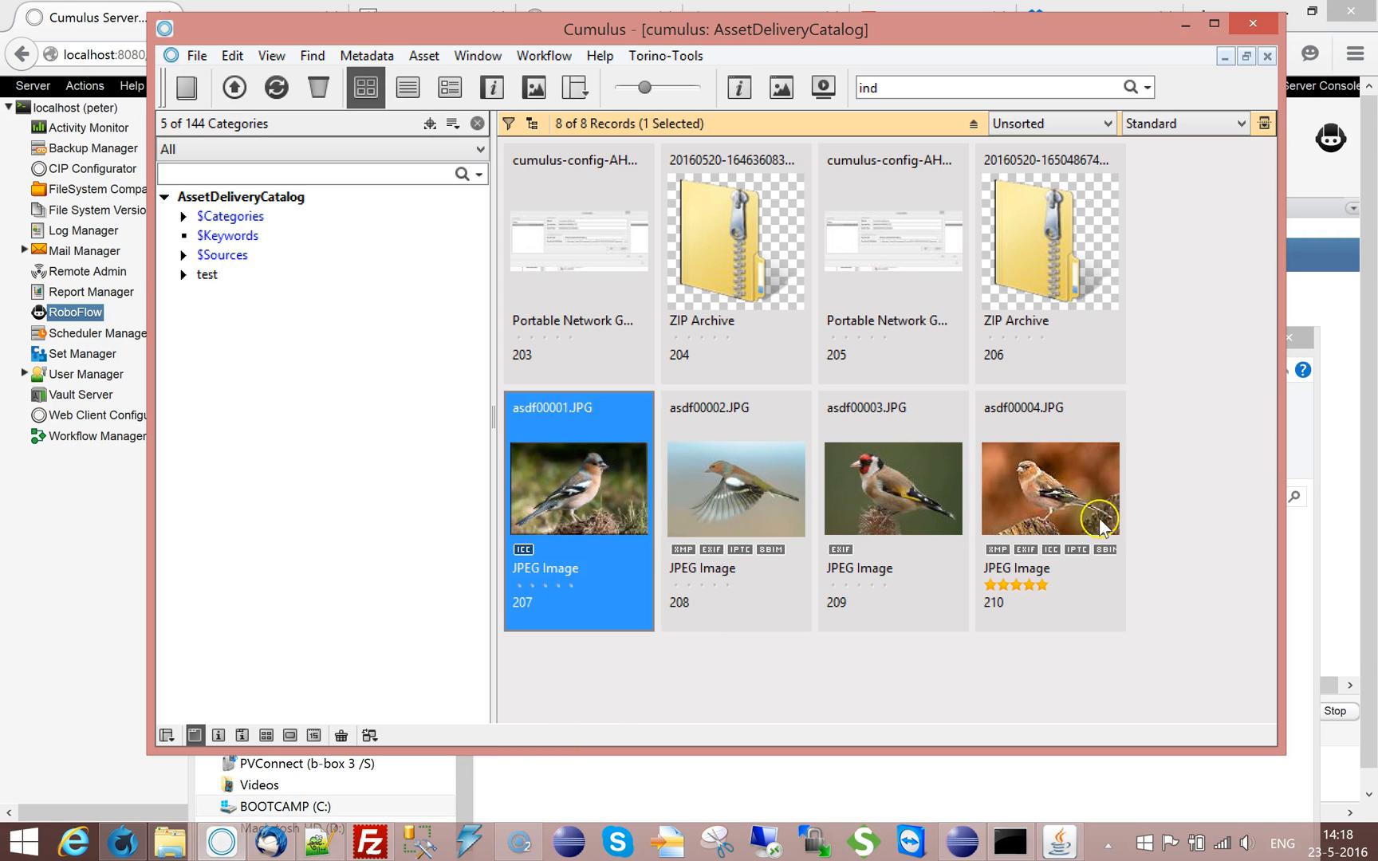
{"action": "right_click", "coordinate": [561, 512]}
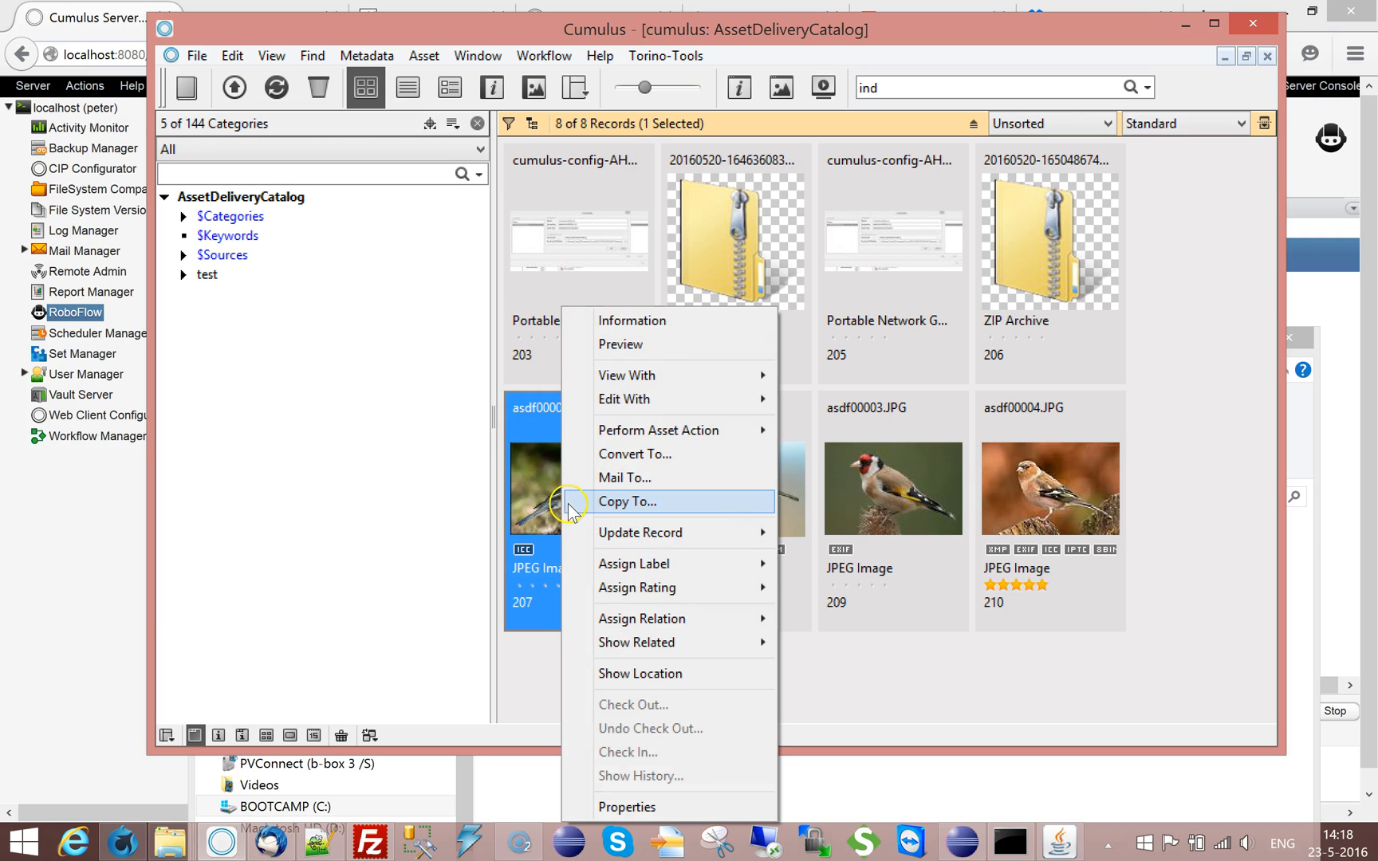
{"action": "left_click", "coordinate": [630, 675]}
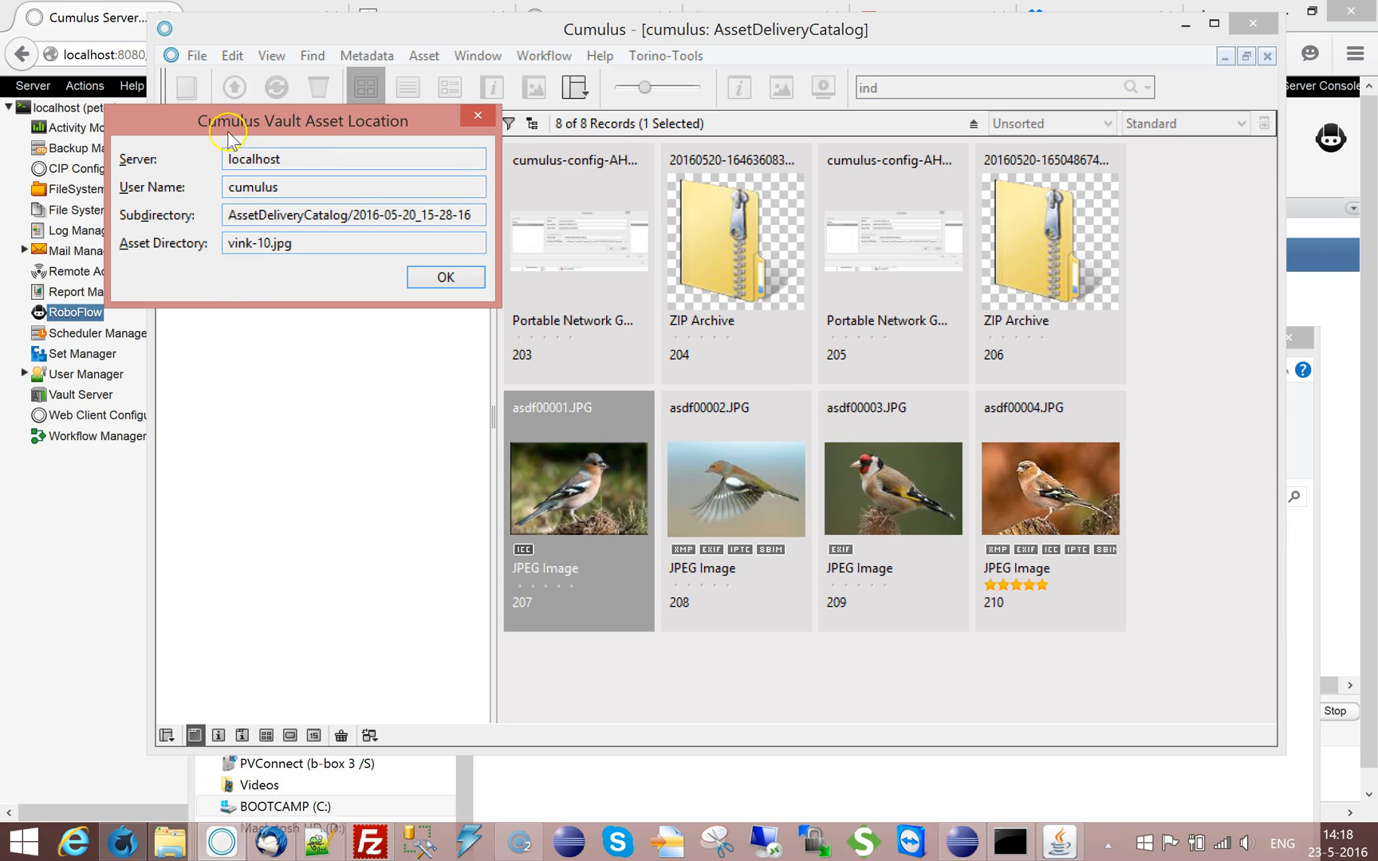
{"action": "left_click", "coordinate": [478, 116]}
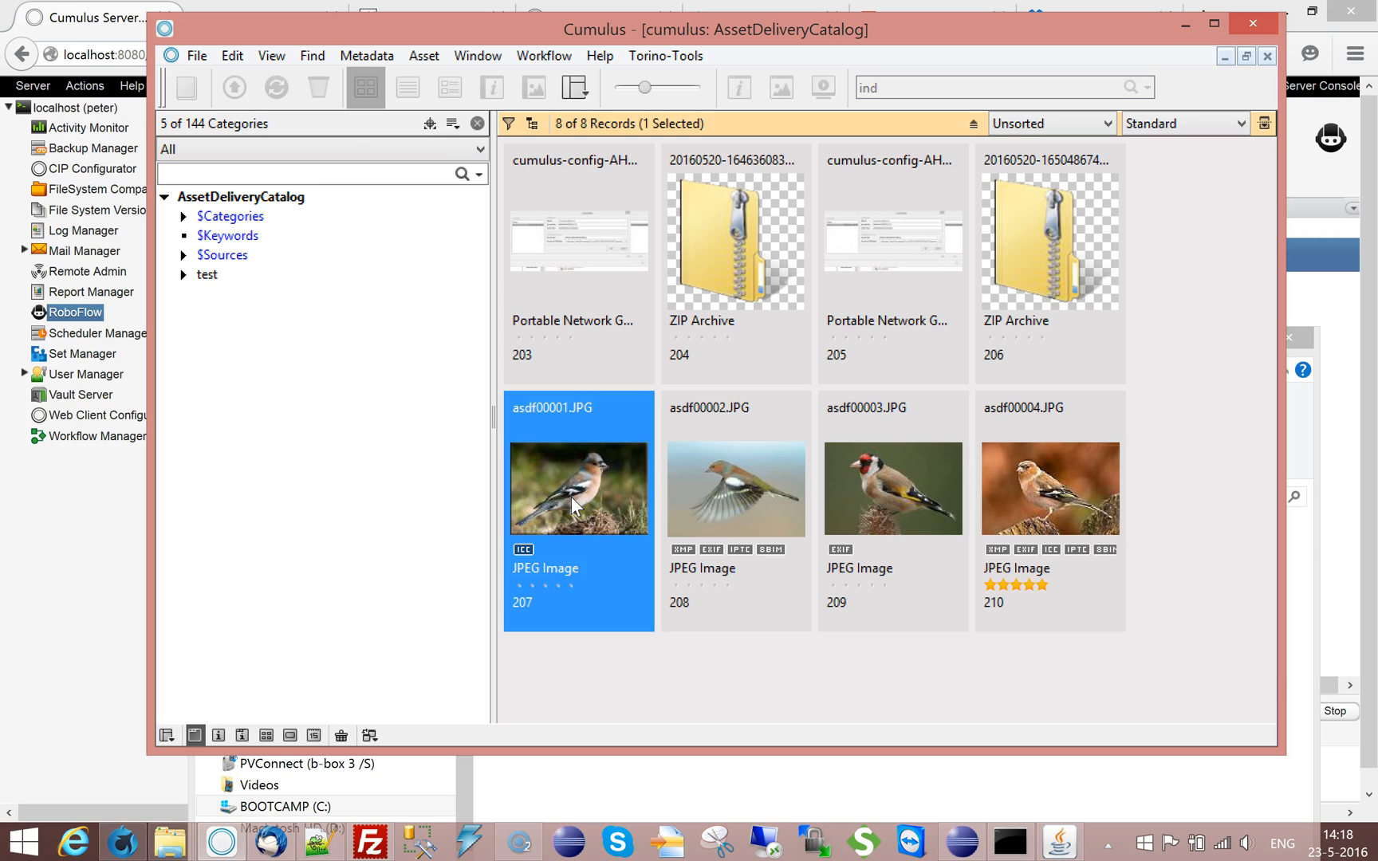
Switch to File Explorer to compare the image file names in the testpeter folder, and return to Cumulus
{"action": "left_click", "coordinate": [461, 779]}
{"action": "left_click", "coordinate": [623, 637]}
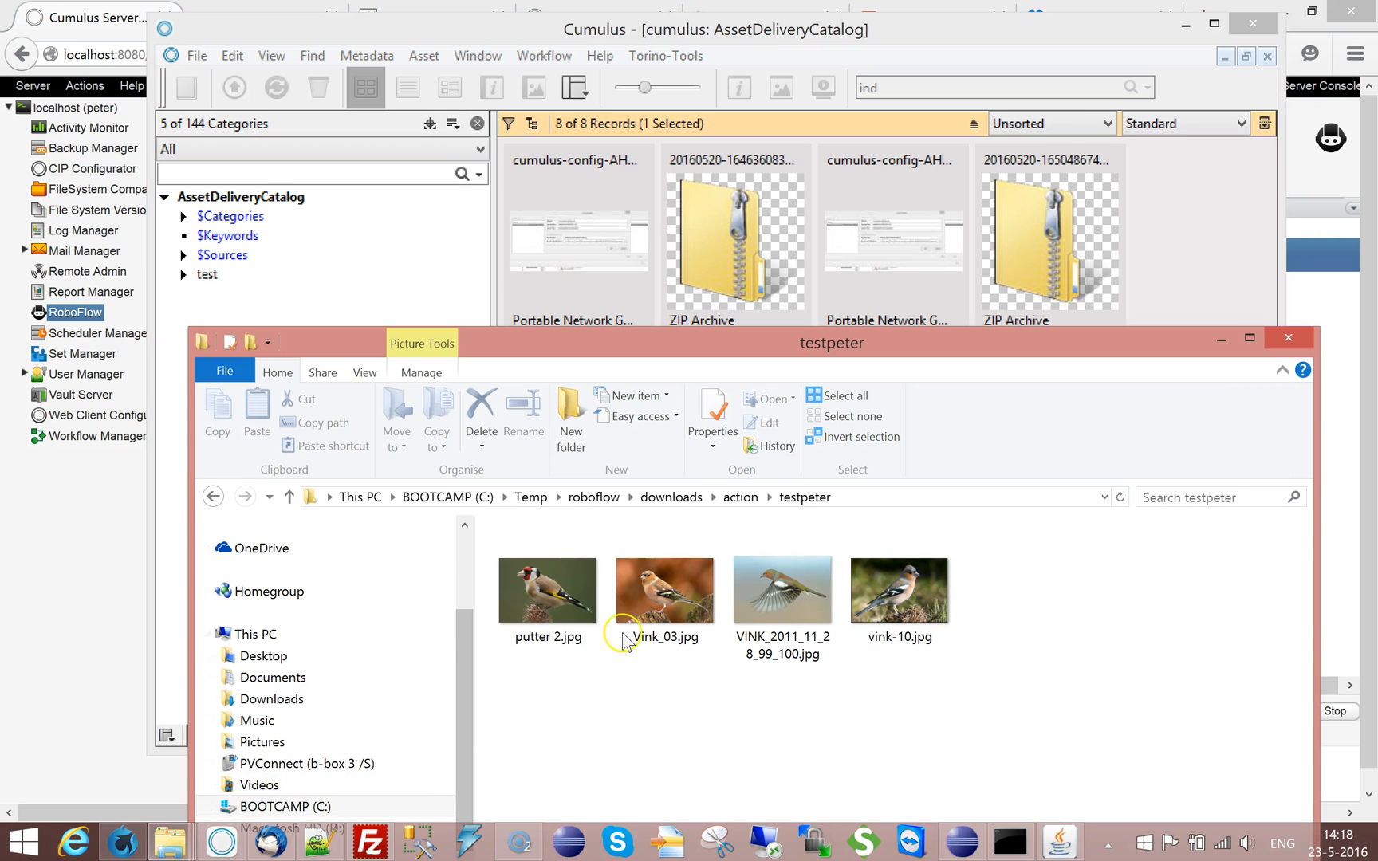
{"action": "left_click", "coordinate": [935, 633]}
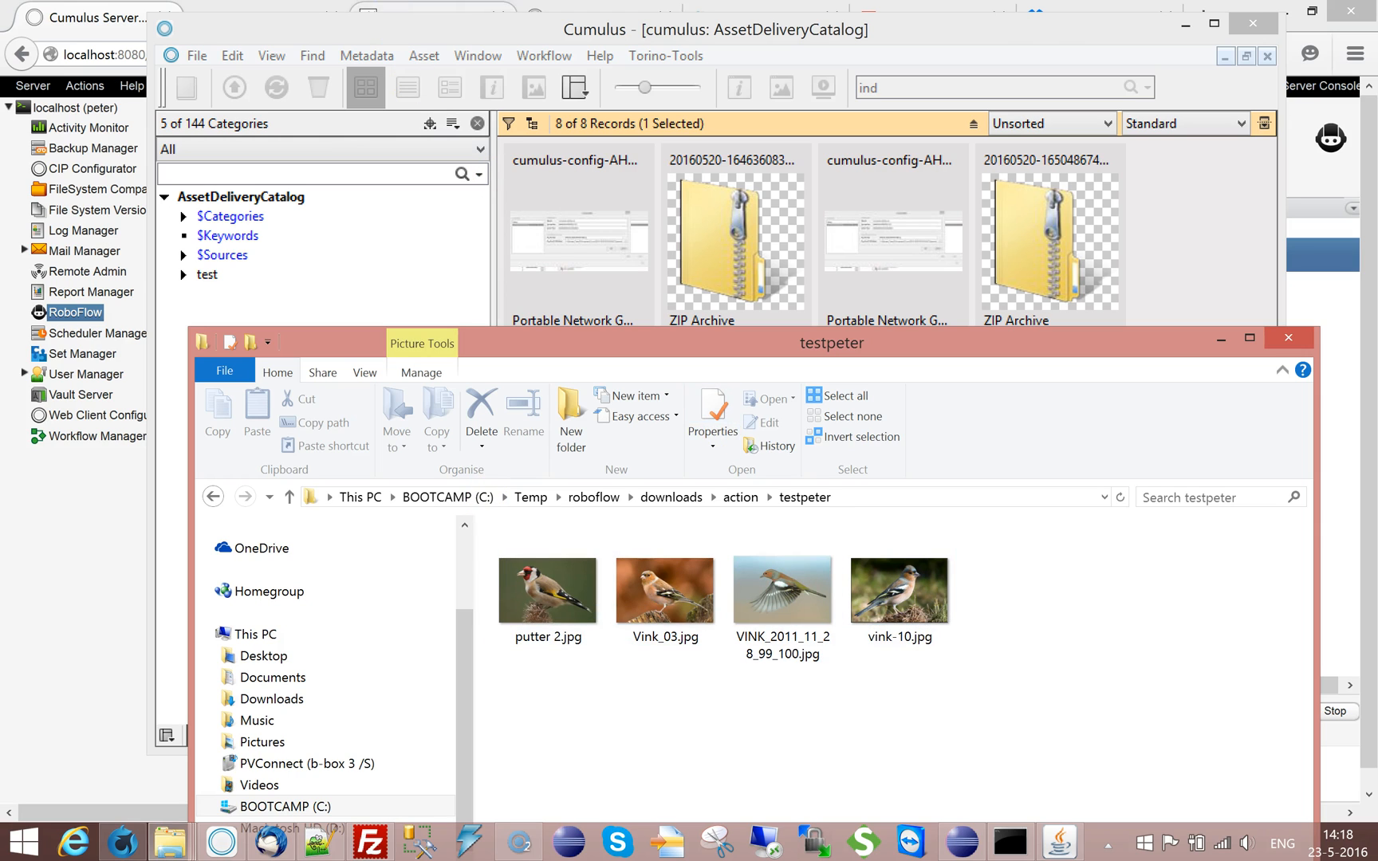
{"action": "left_click", "coordinate": [402, 28]}
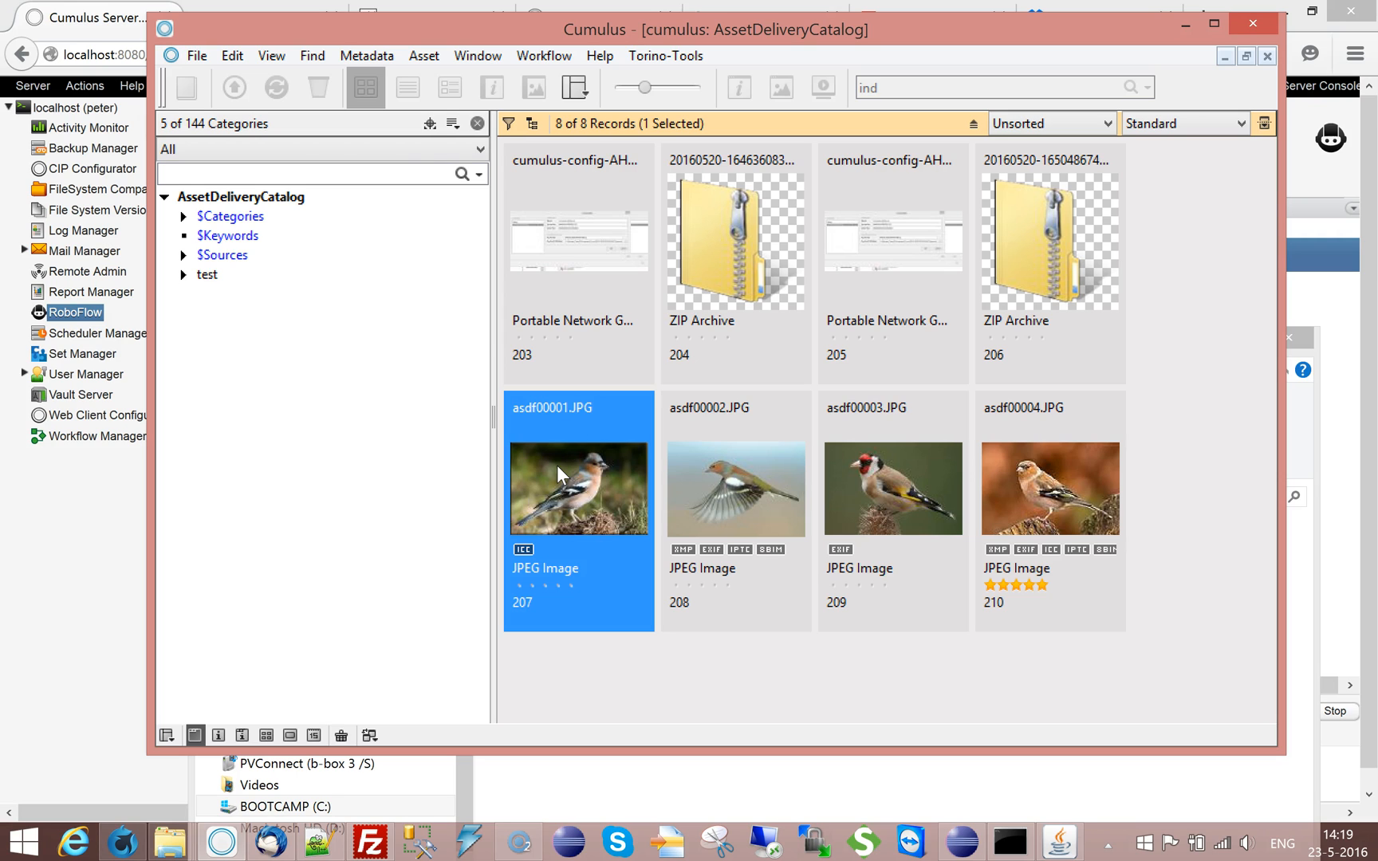
Examine the cataloging options of the Standard asset handling set in the preferences, including Delete original asset, and leave without saving
{"action": "left_click", "coordinate": [438, 124]}
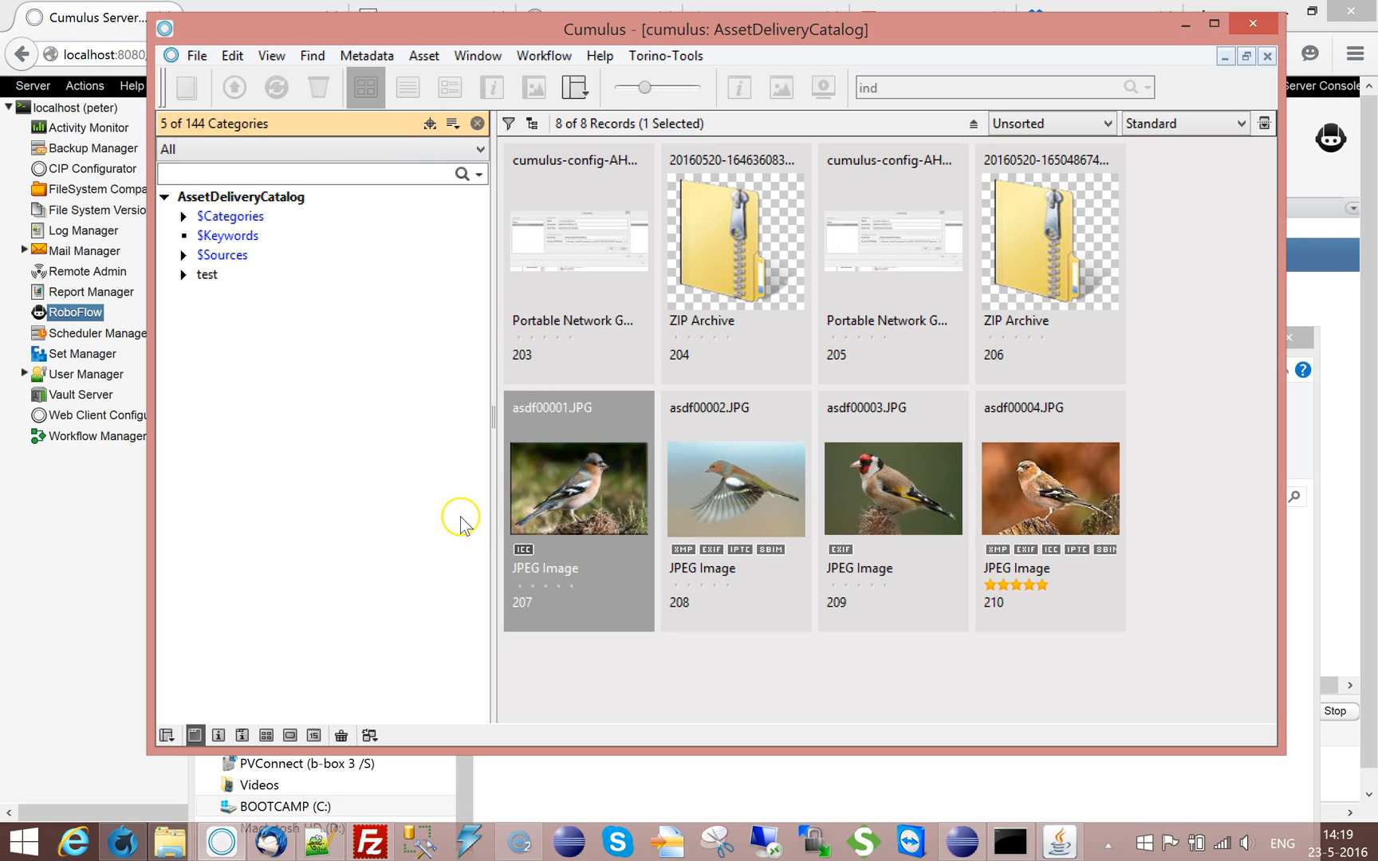
{"action": "key", "text": "ctrl+k"}
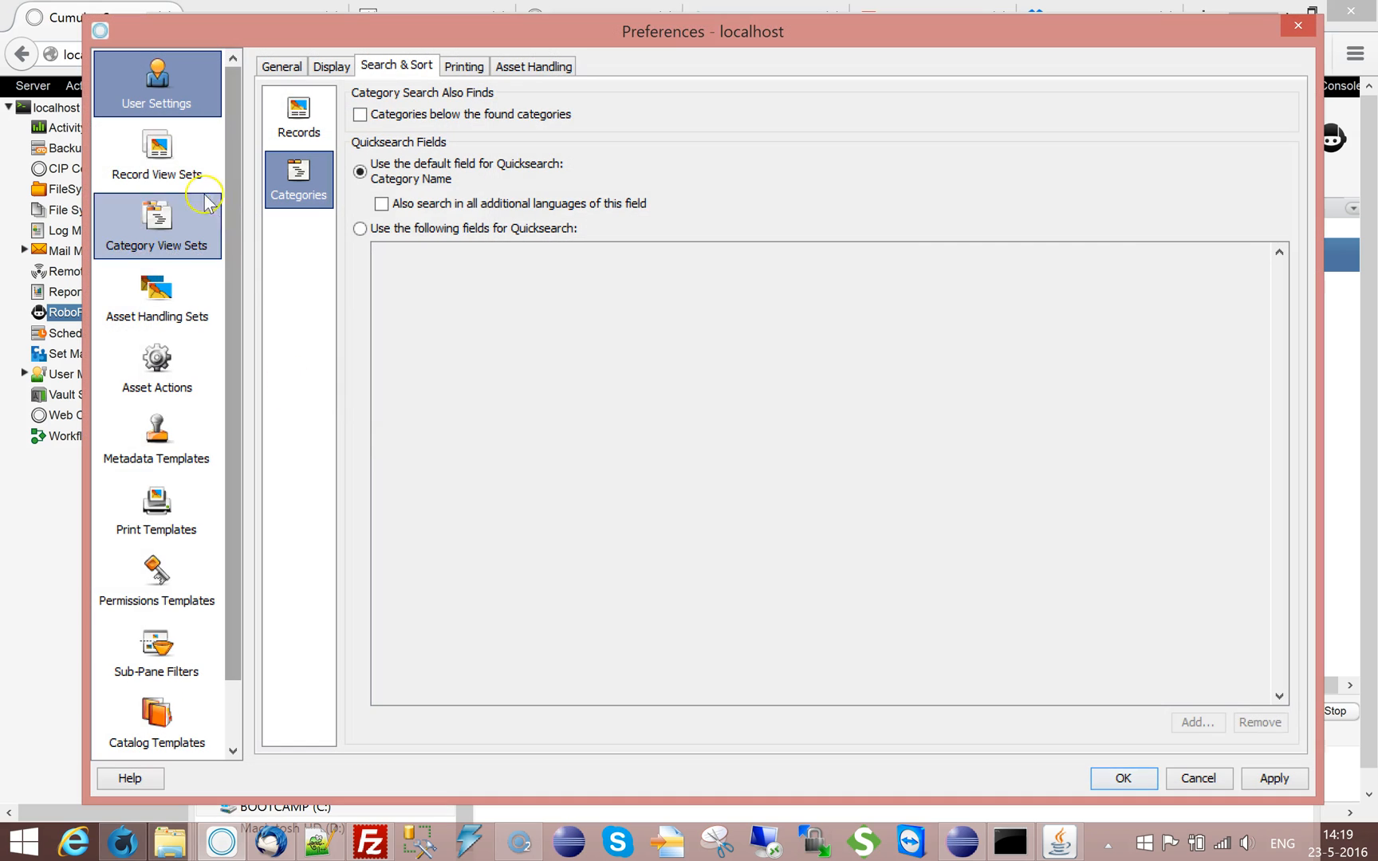
{"action": "left_click", "coordinate": [157, 297]}
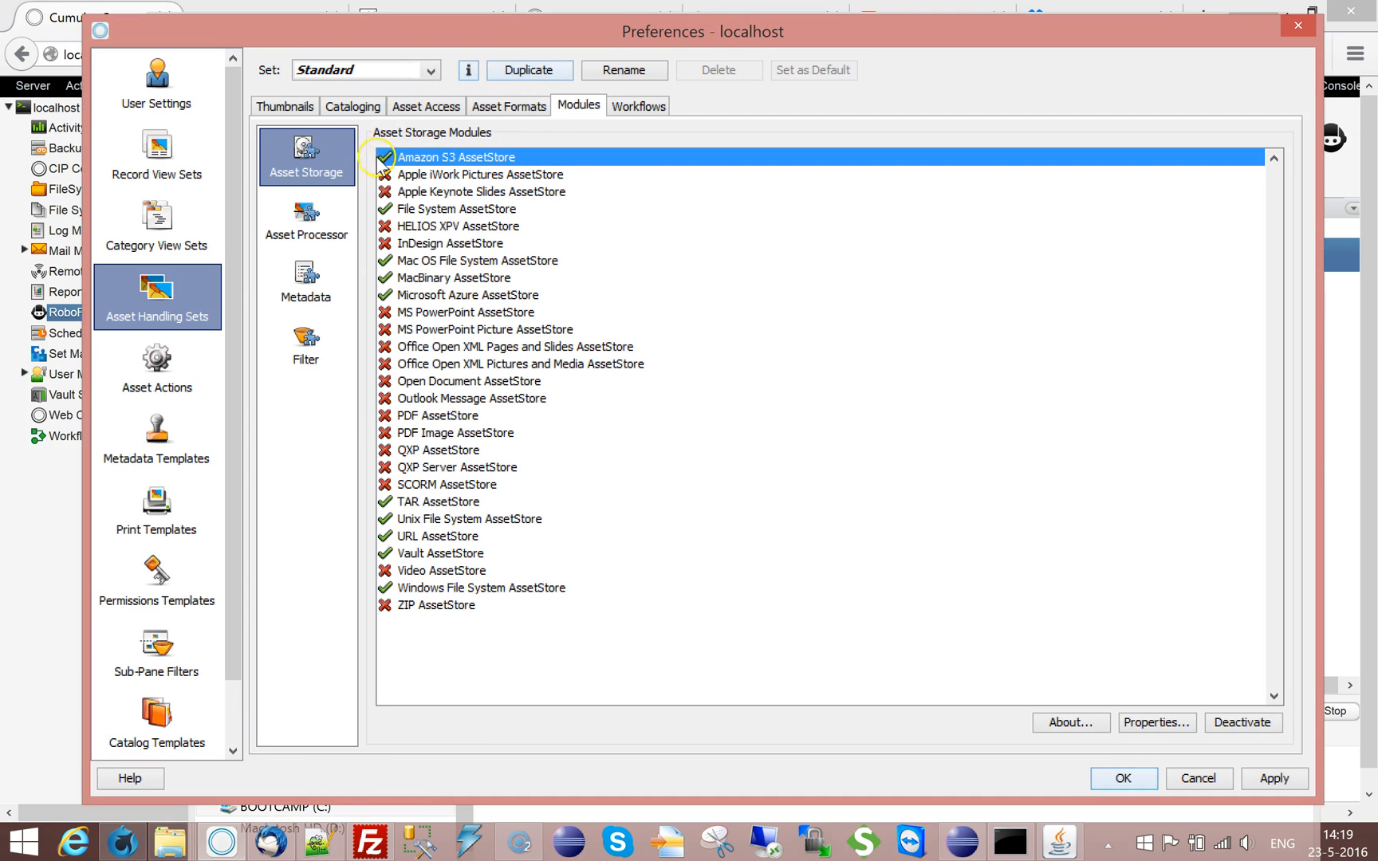
{"action": "left_click", "coordinate": [428, 106]}
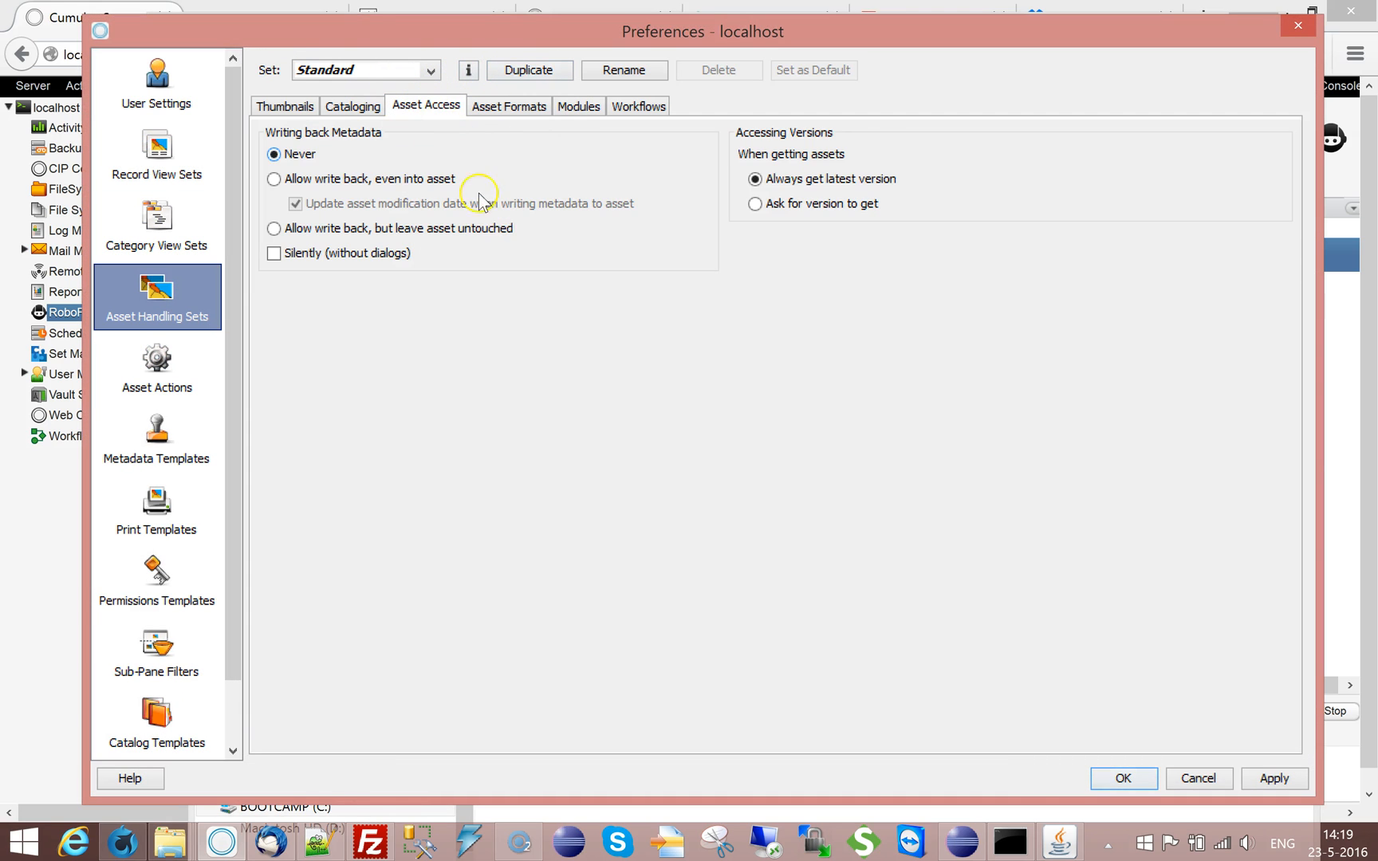
{"action": "left_click", "coordinate": [342, 112]}
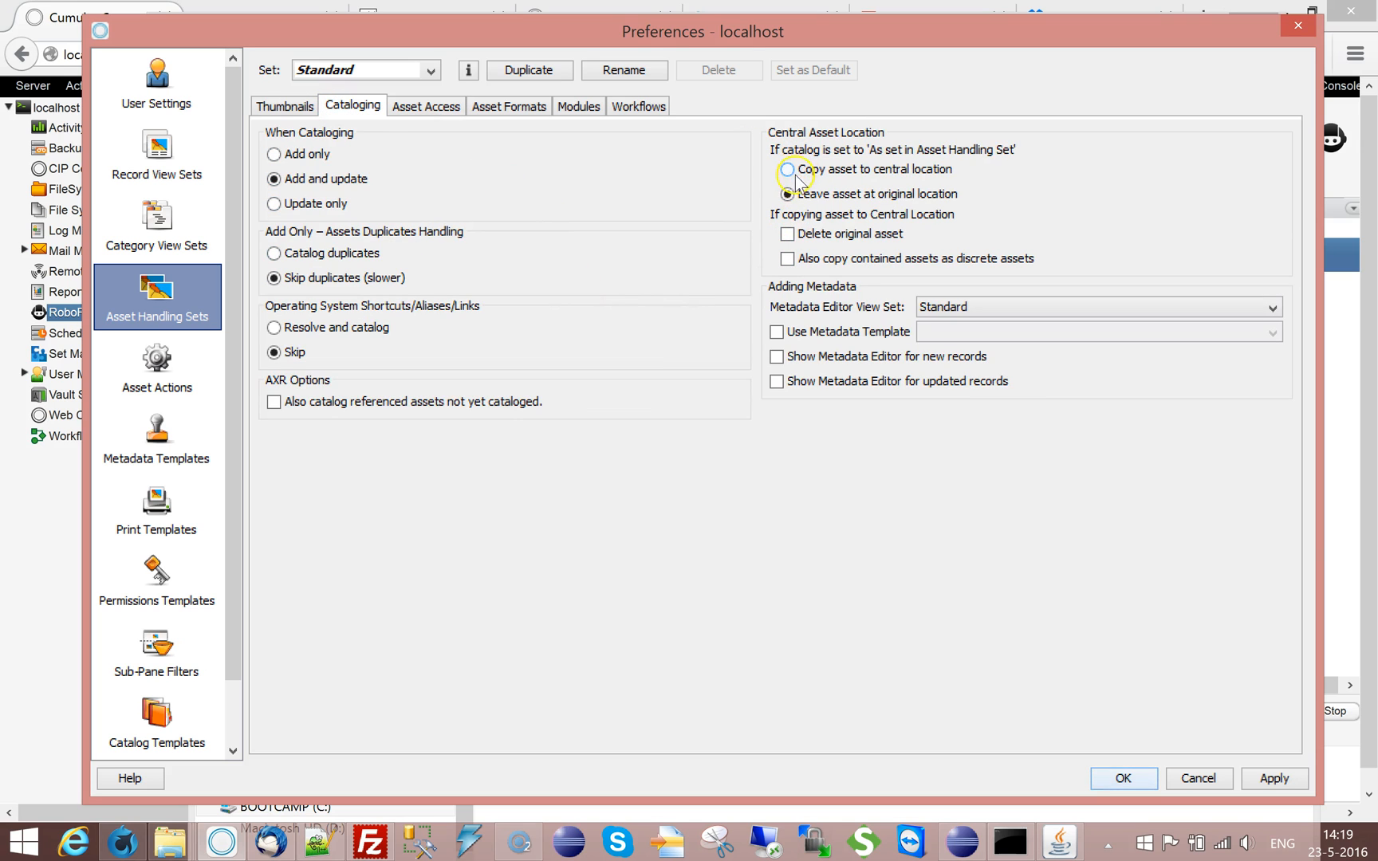
{"action": "left_click", "coordinate": [802, 235]}
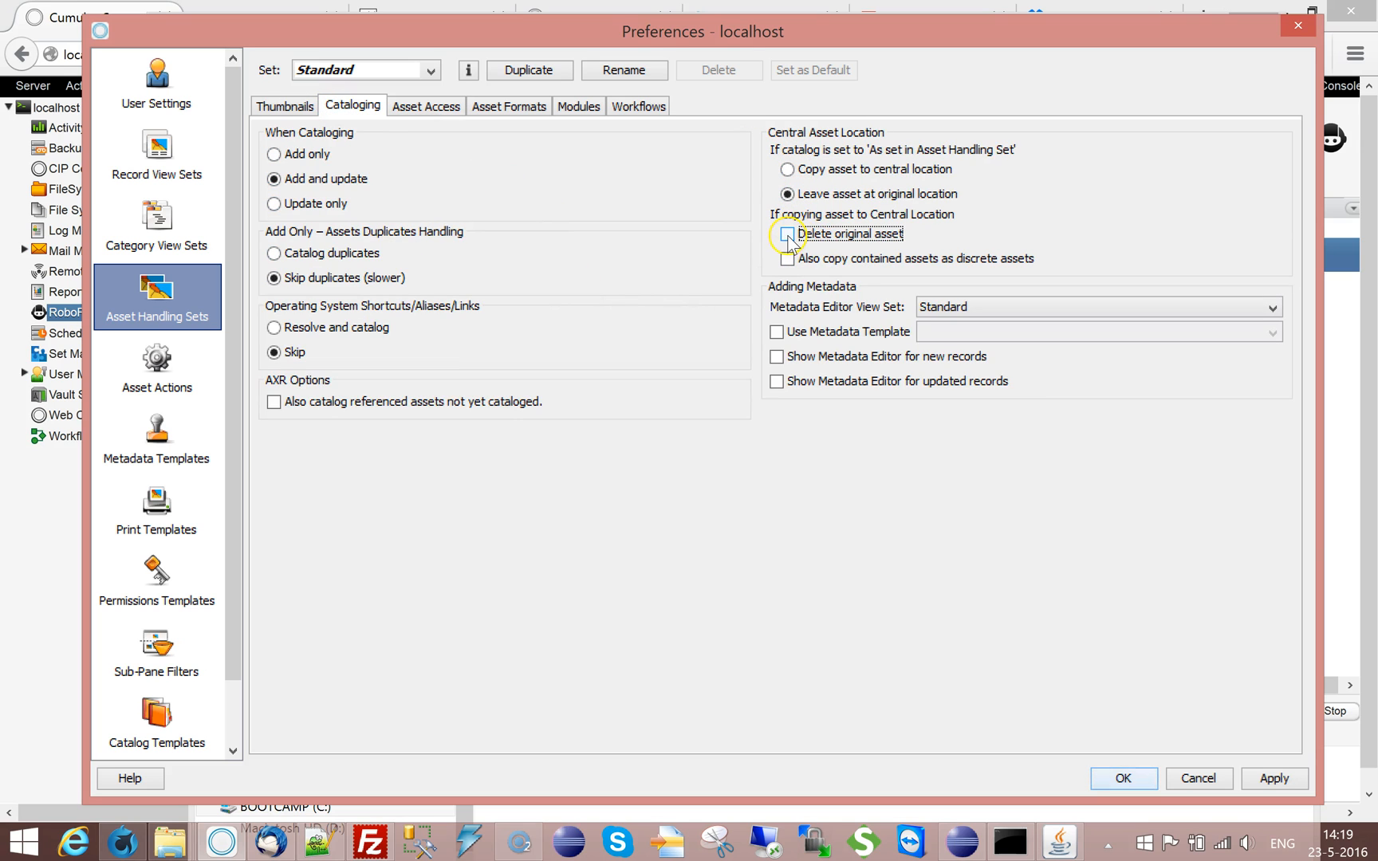
{"action": "left_click", "coordinate": [1198, 779]}
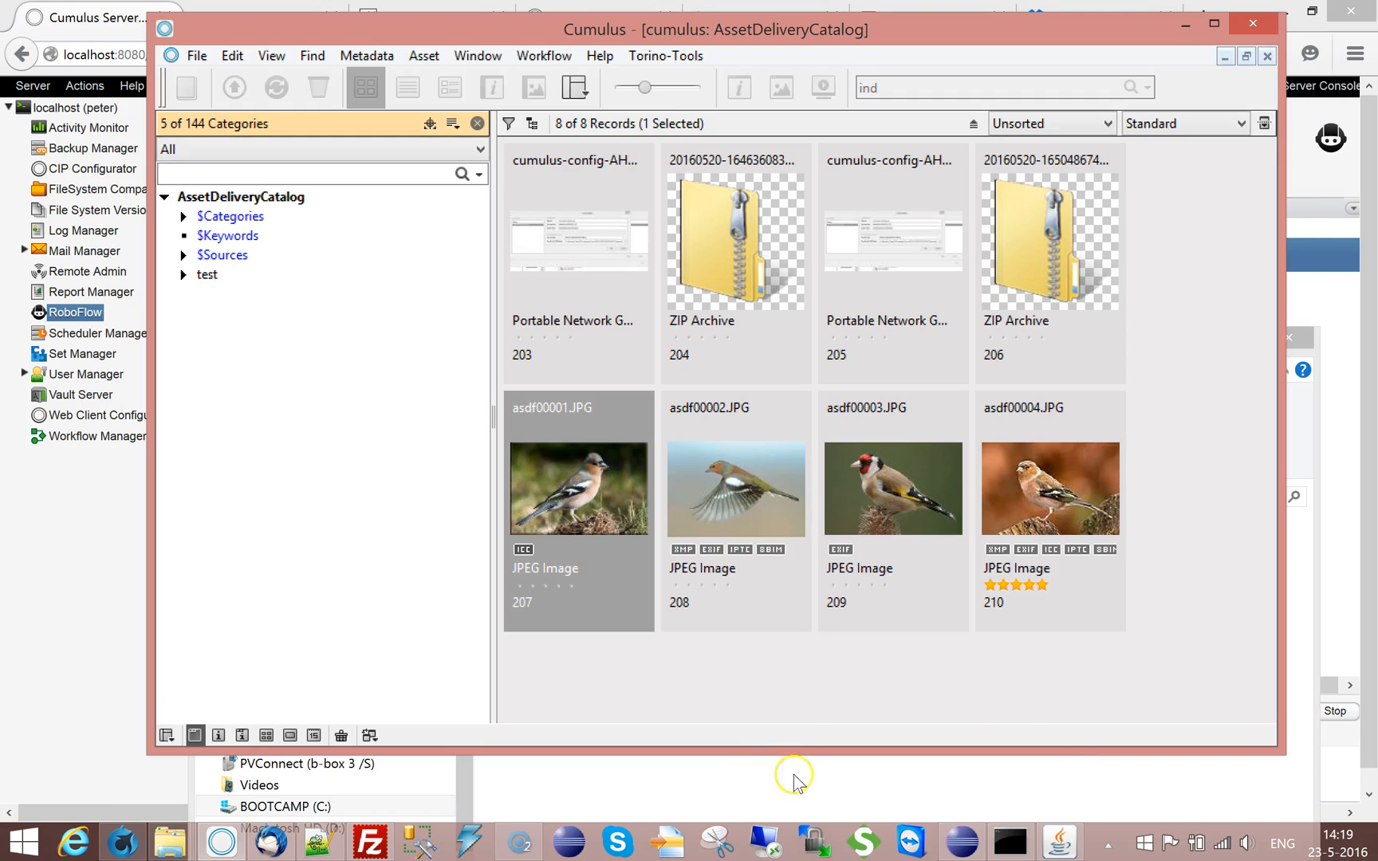
Look at the downloaded images in File Explorer again and return to the asdf00001.JPG record in Cumulus
{"action": "left_click", "coordinate": [517, 790]}
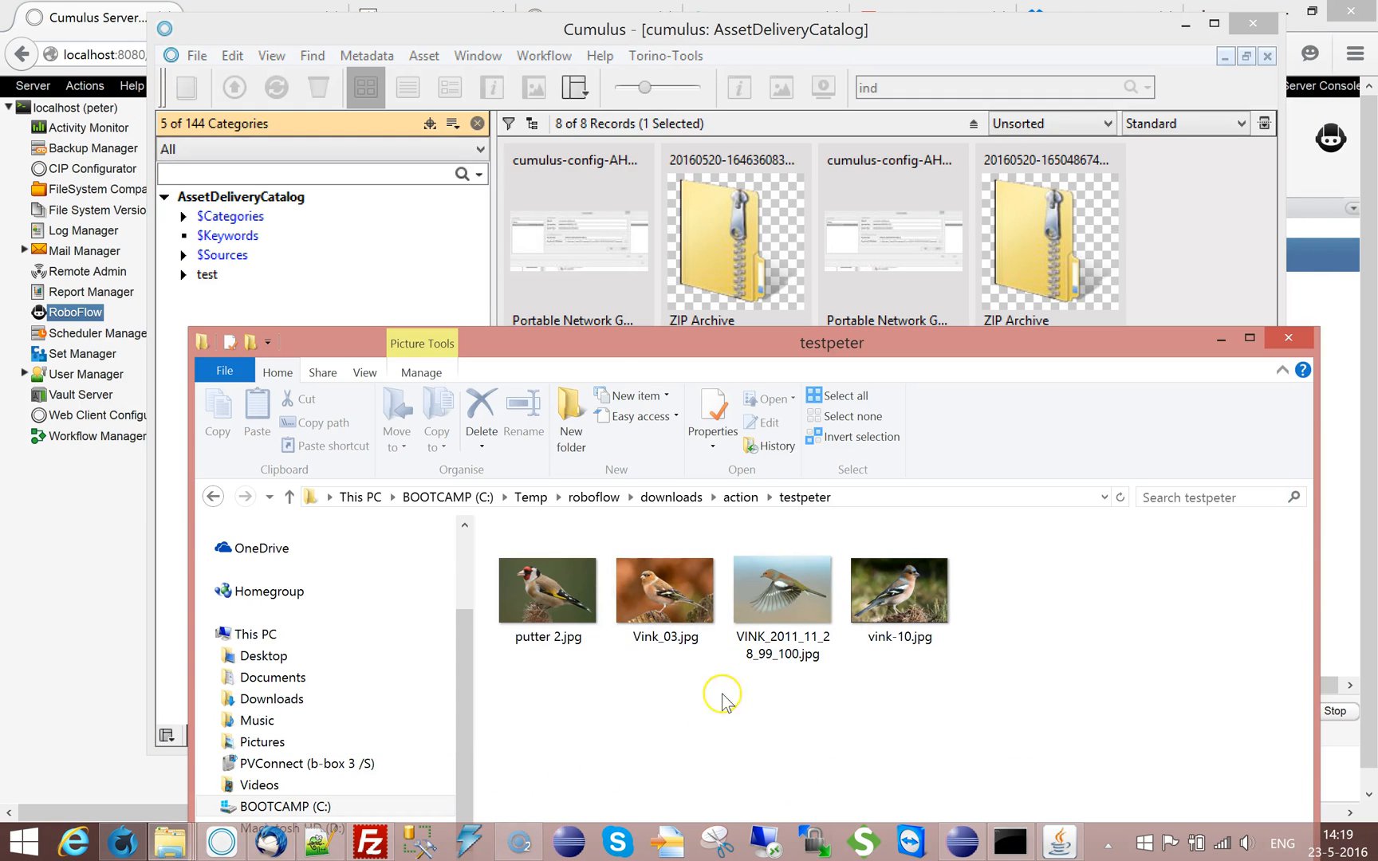
{"action": "left_click", "coordinate": [608, 323]}
{"action": "left_click", "coordinate": [578, 555]}
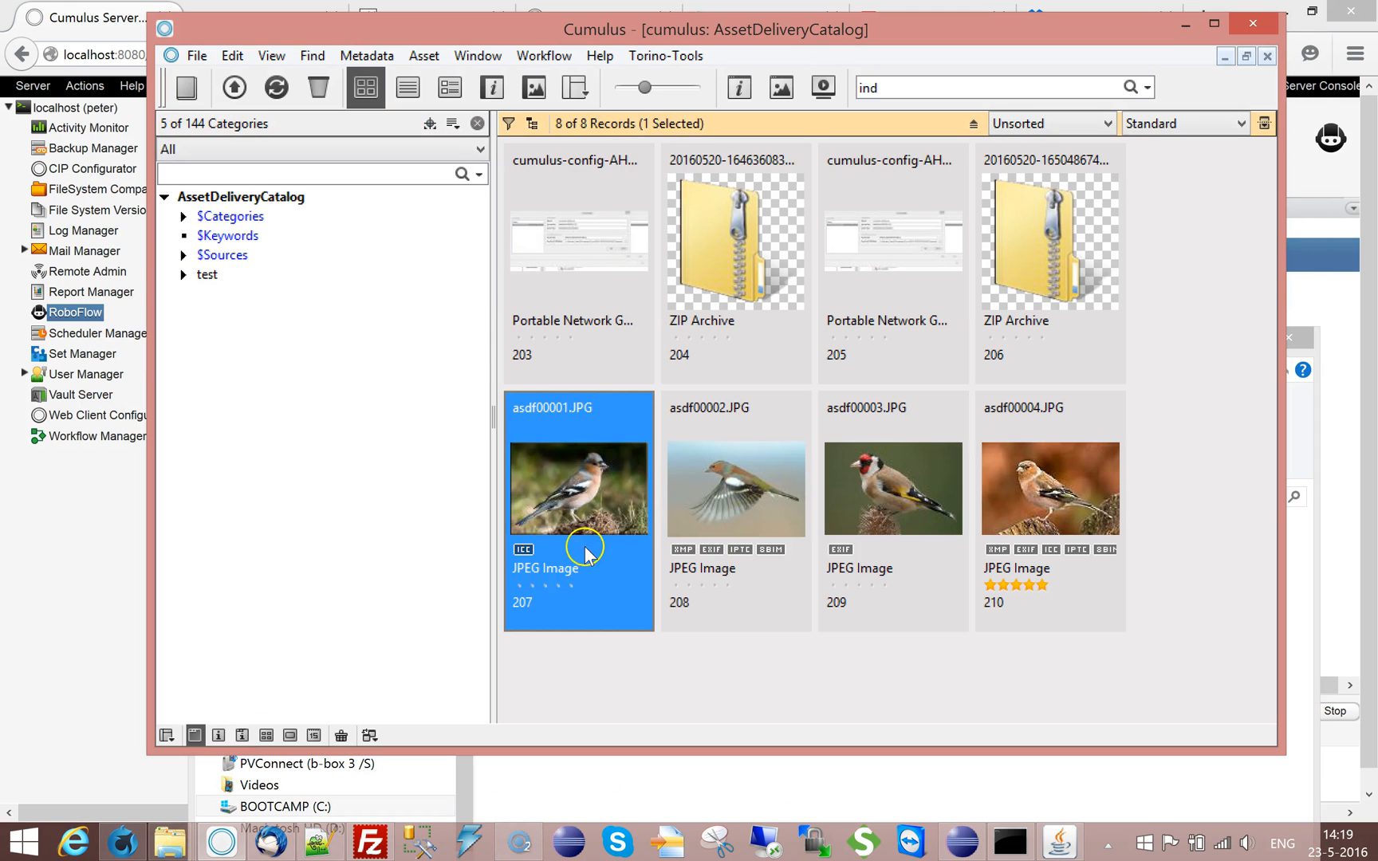
Inspect the Keywords path and category in the asdf00001.JPG record information, and display the records of the Ford Ecoboost 400 category
{"action": "double_click", "coordinate": [566, 515]}
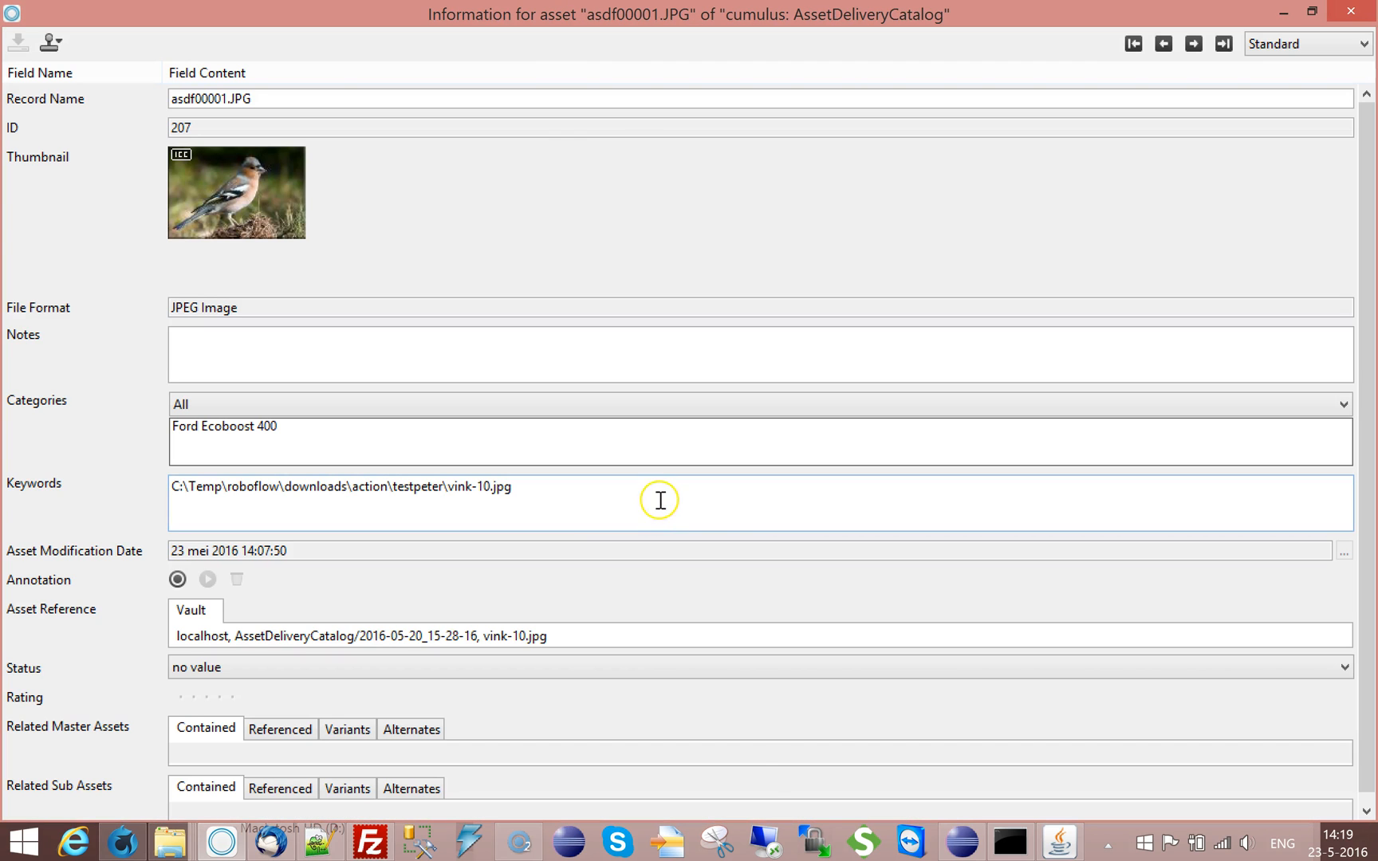
{"action": "left_click_drag", "start_coordinate": [526, 490], "coordinate": [126, 483]}
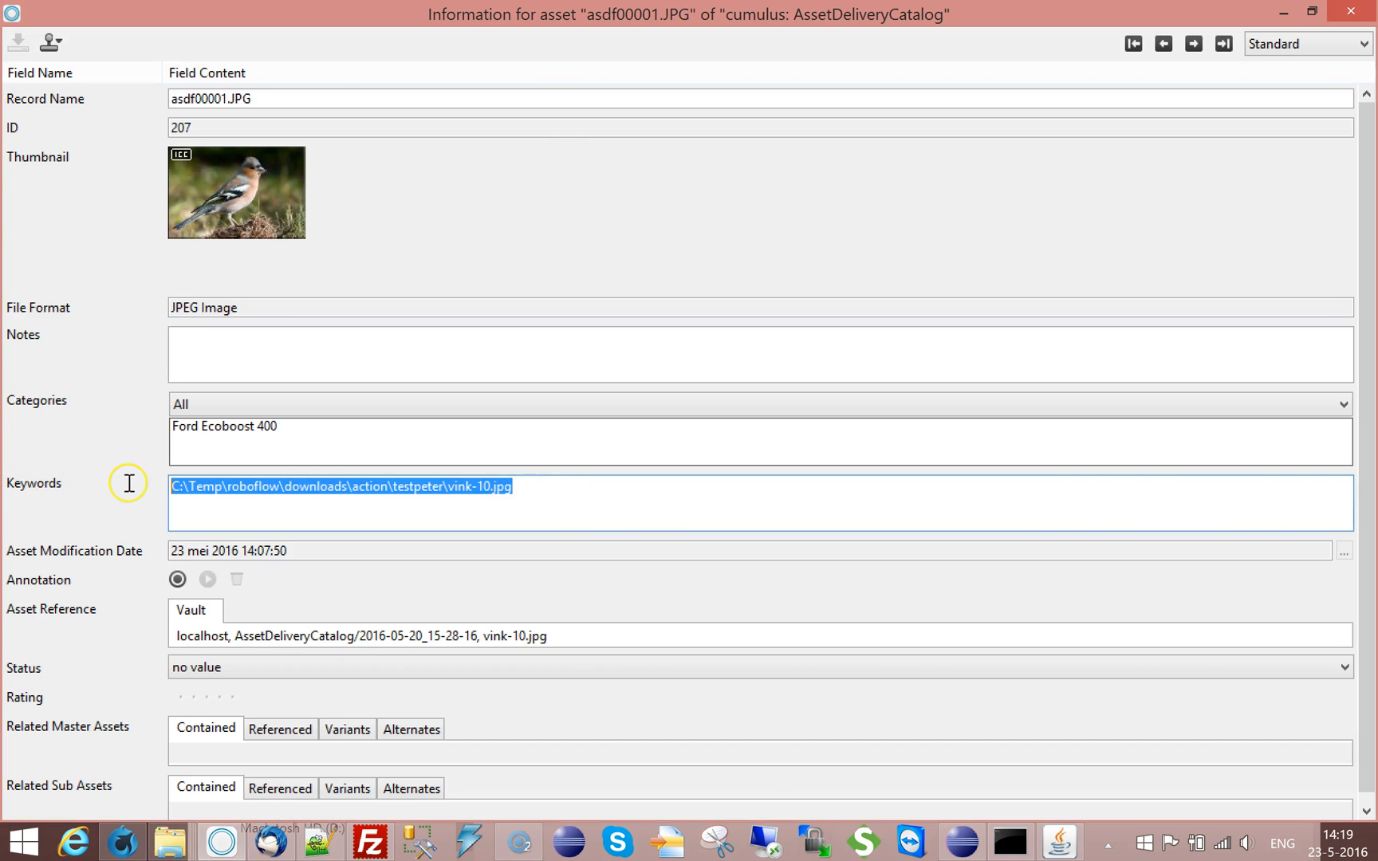
{"action": "left_click", "coordinate": [367, 486]}
{"action": "left_click_drag", "start_coordinate": [528, 489], "coordinate": [159, 477]}
{"action": "left_click", "coordinate": [186, 431]}
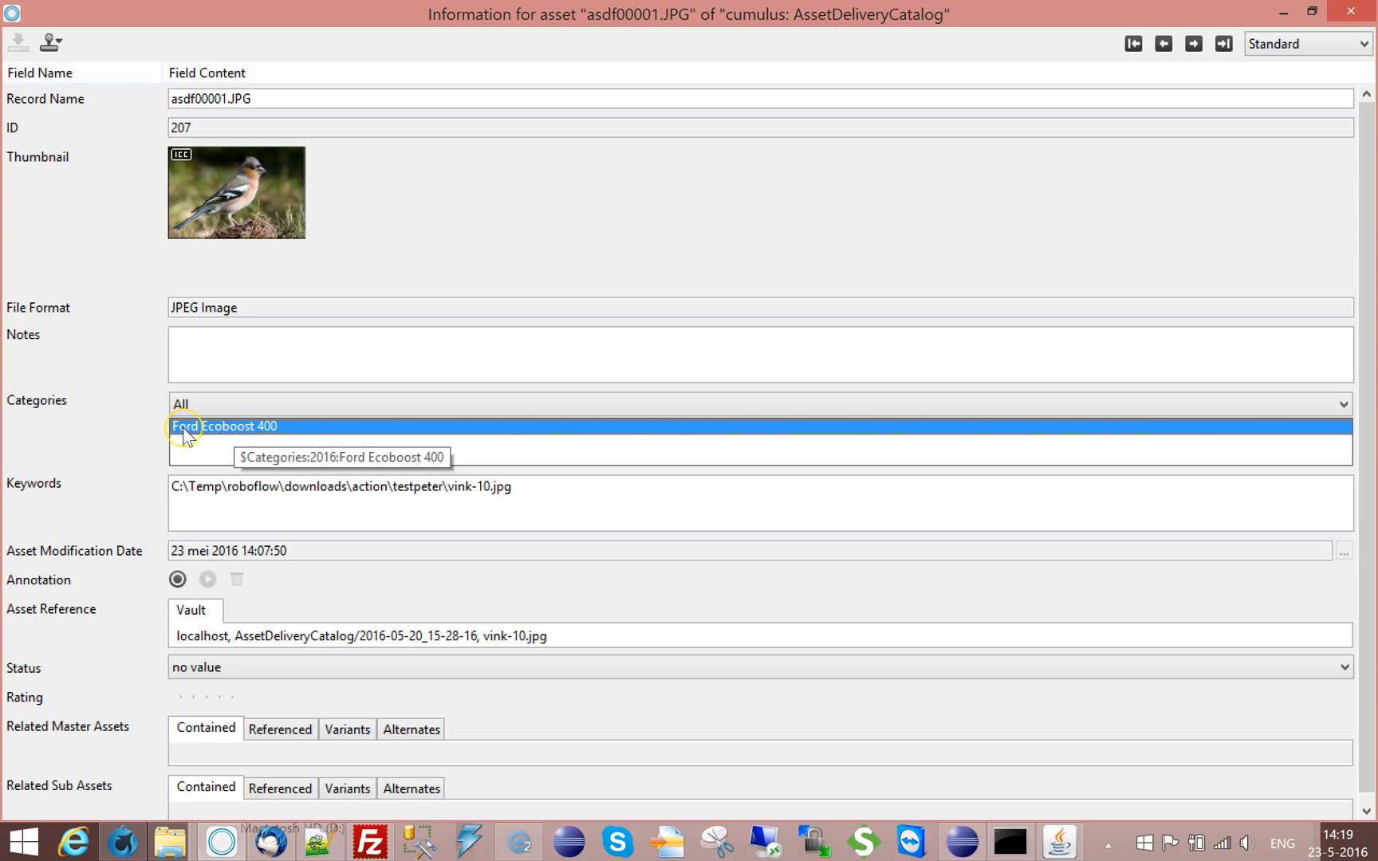
{"action": "left_click", "coordinate": [672, 537]}
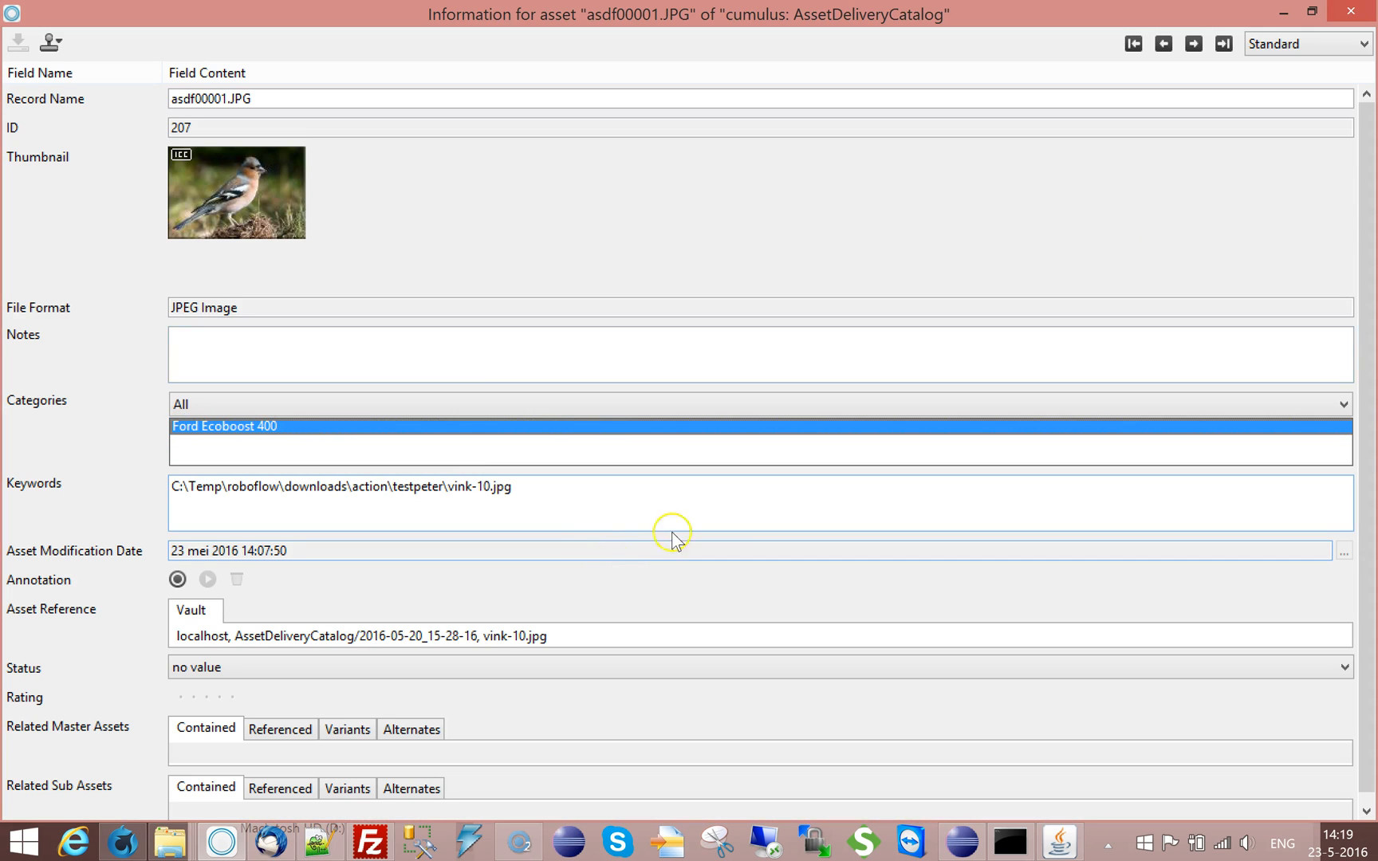
{"action": "left_click", "coordinate": [1350, 11]}
{"action": "left_click", "coordinate": [252, 260]}
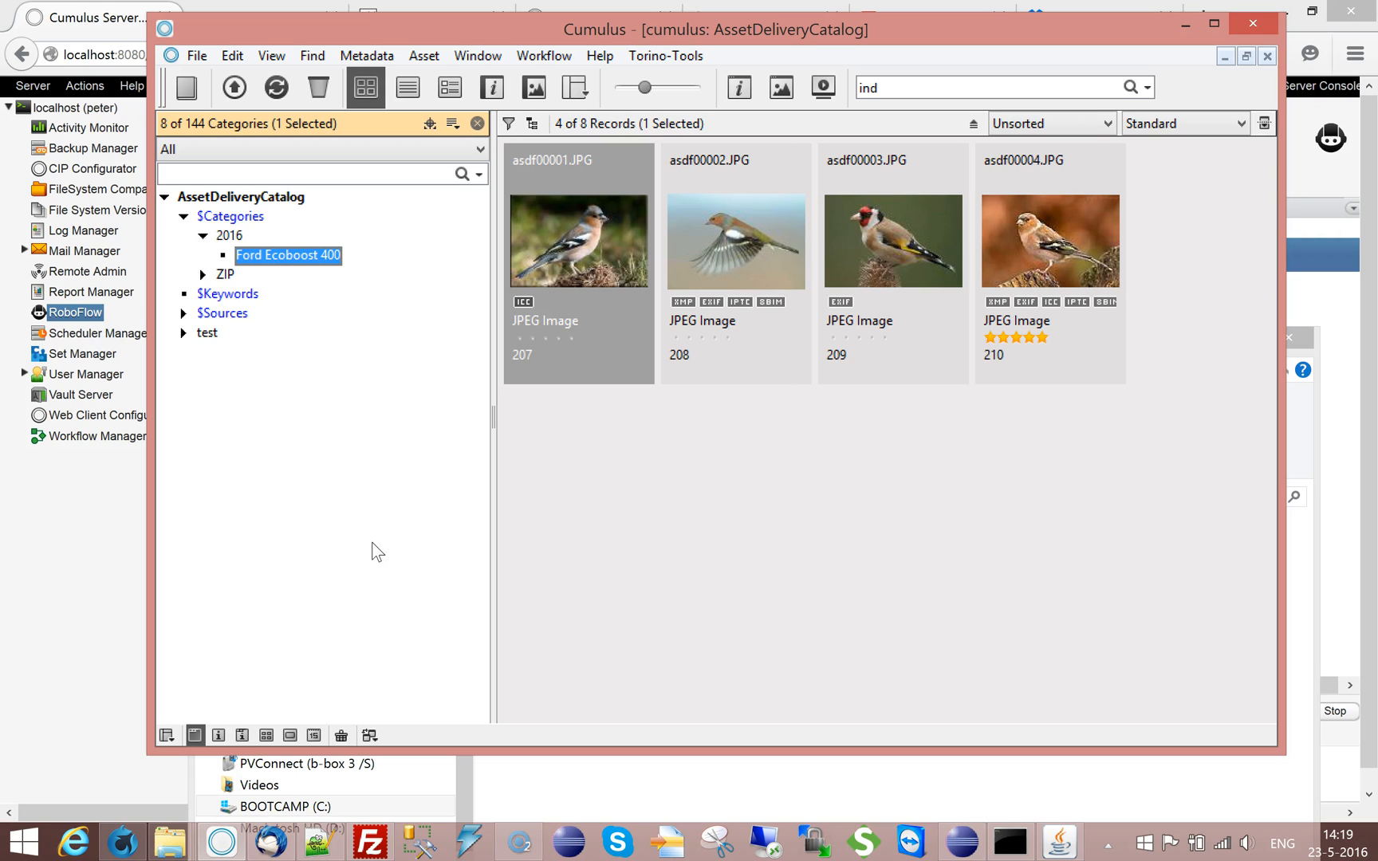
Switch to the Cumulus Server Console, review the parameters and file action script of the ftp-download-and-catalog workflow, and save it
{"action": "left_click", "coordinate": [133, 492]}
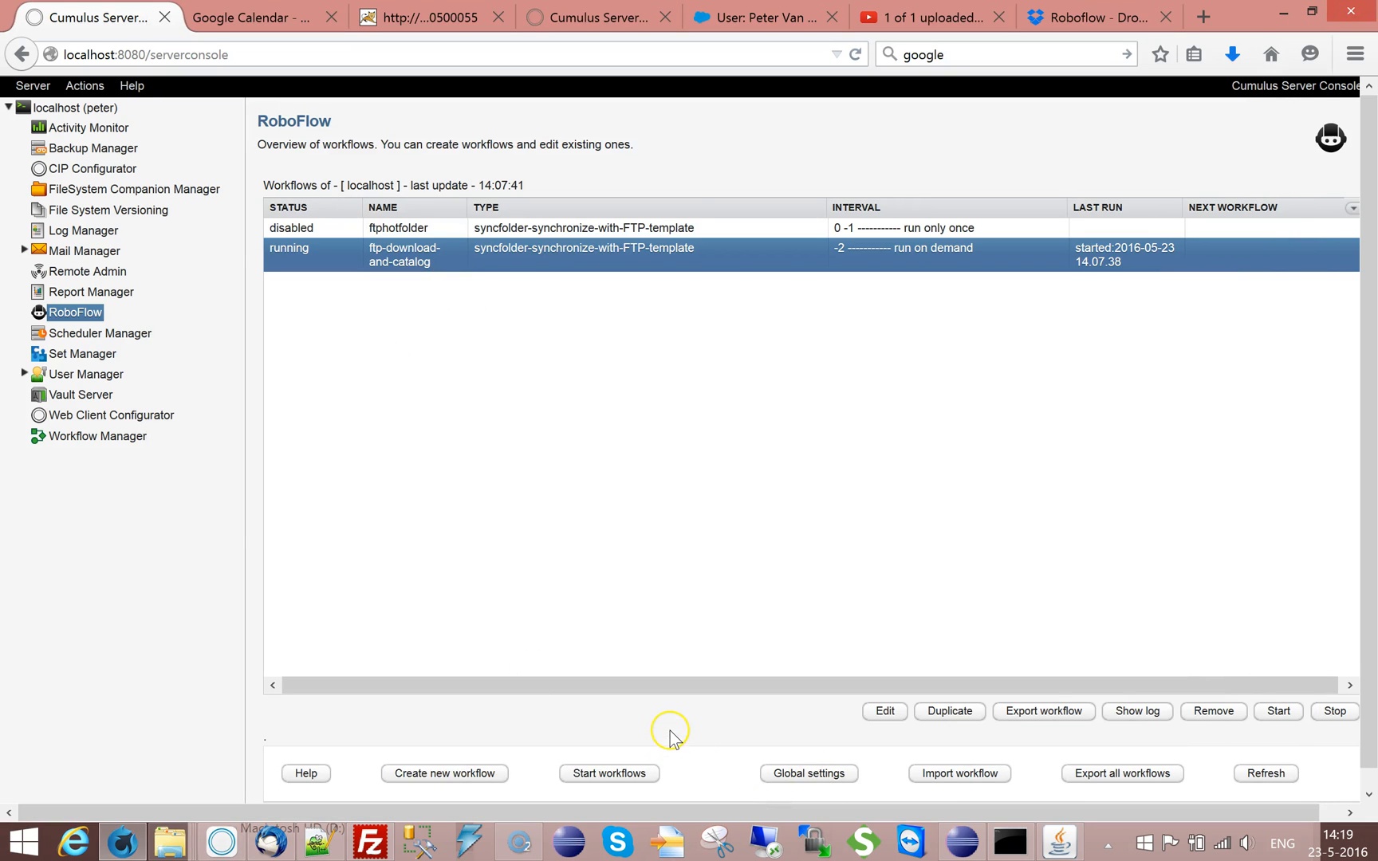
{"action": "left_click", "coordinate": [885, 710]}
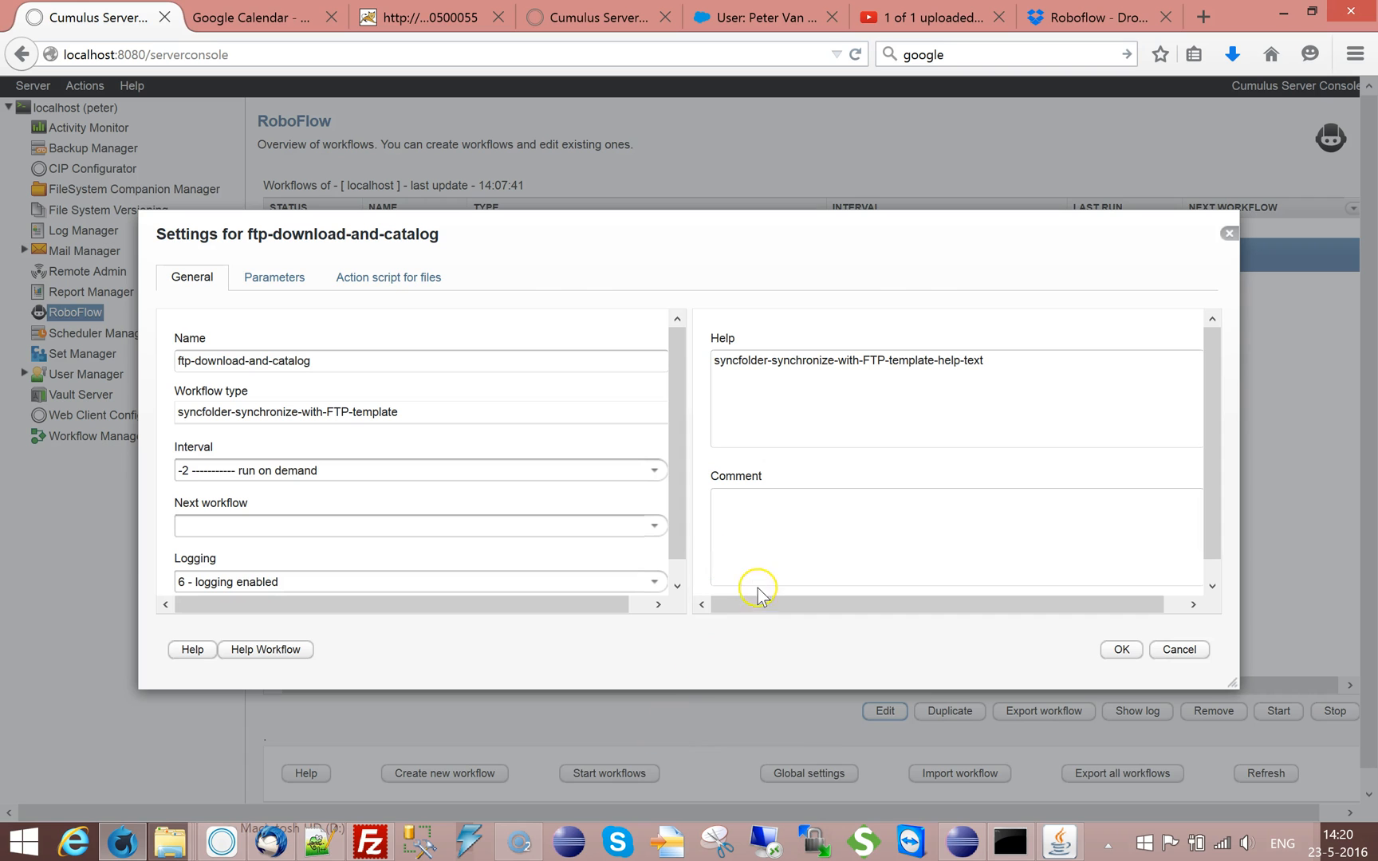
{"action": "left_click", "coordinate": [305, 279]}
{"action": "left_click", "coordinate": [390, 279]}
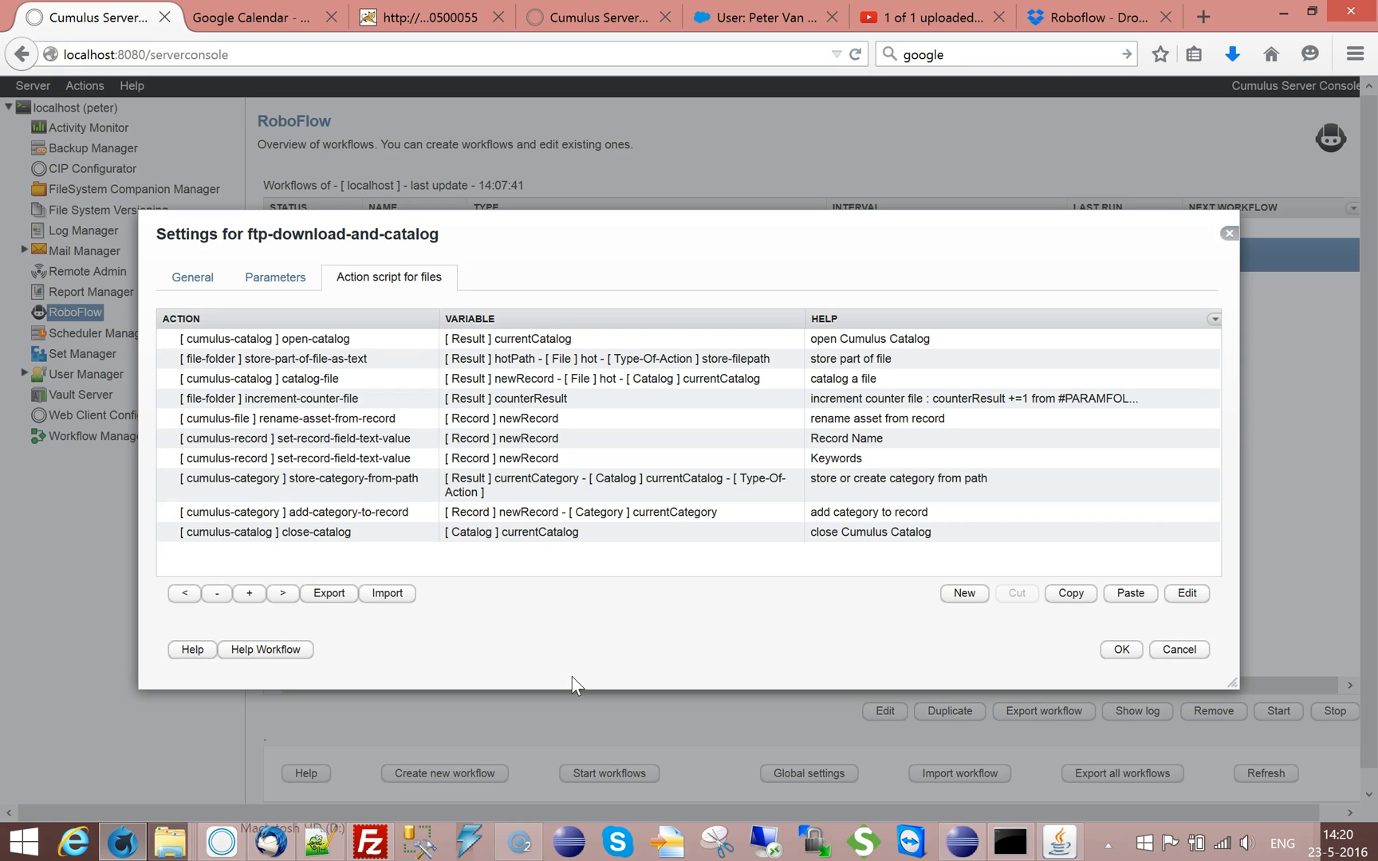
{"action": "left_click", "coordinate": [1120, 650]}
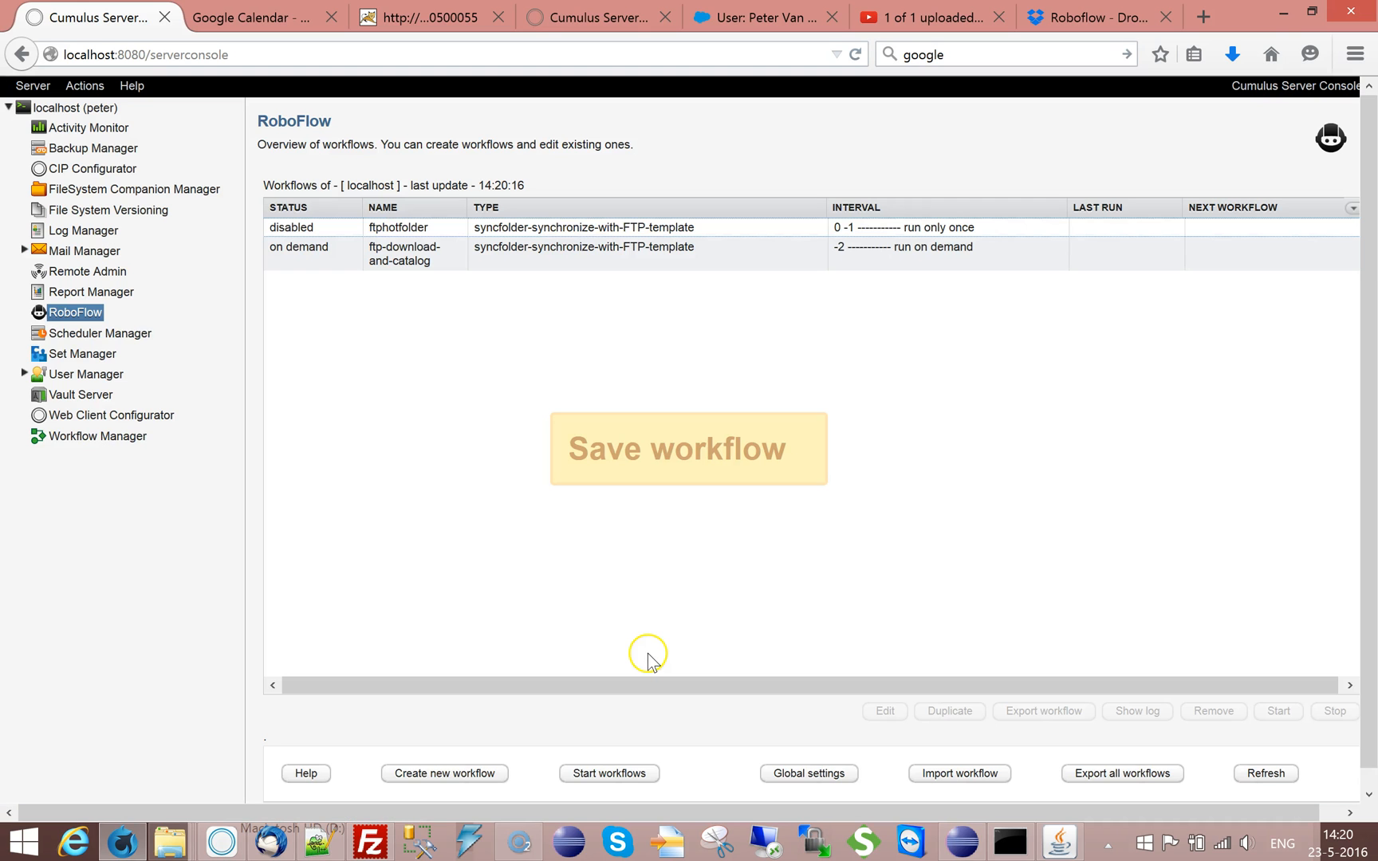